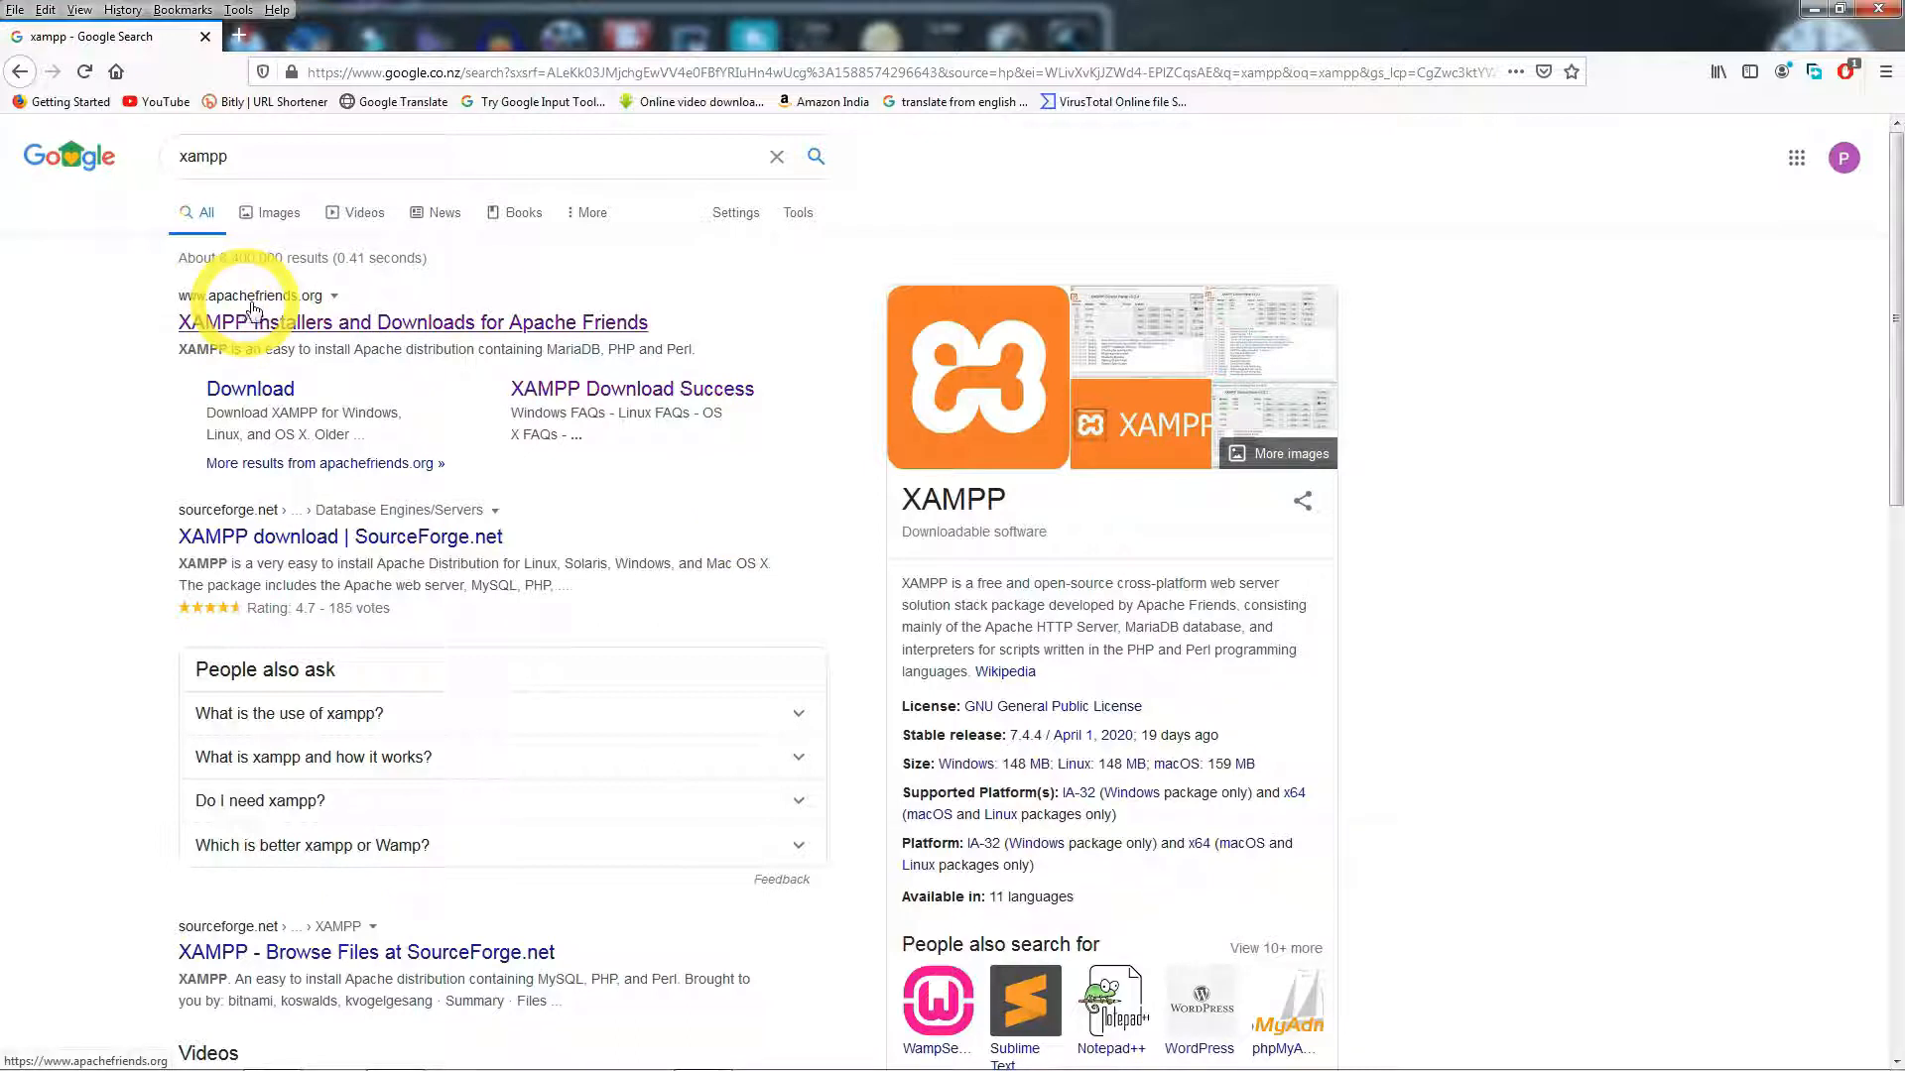
- Download the XAMPP 7.4.5 Windows installer from Apache Friends and select it on Local Disk (C:)
{"action": "left_click", "coordinate": [285, 331]}
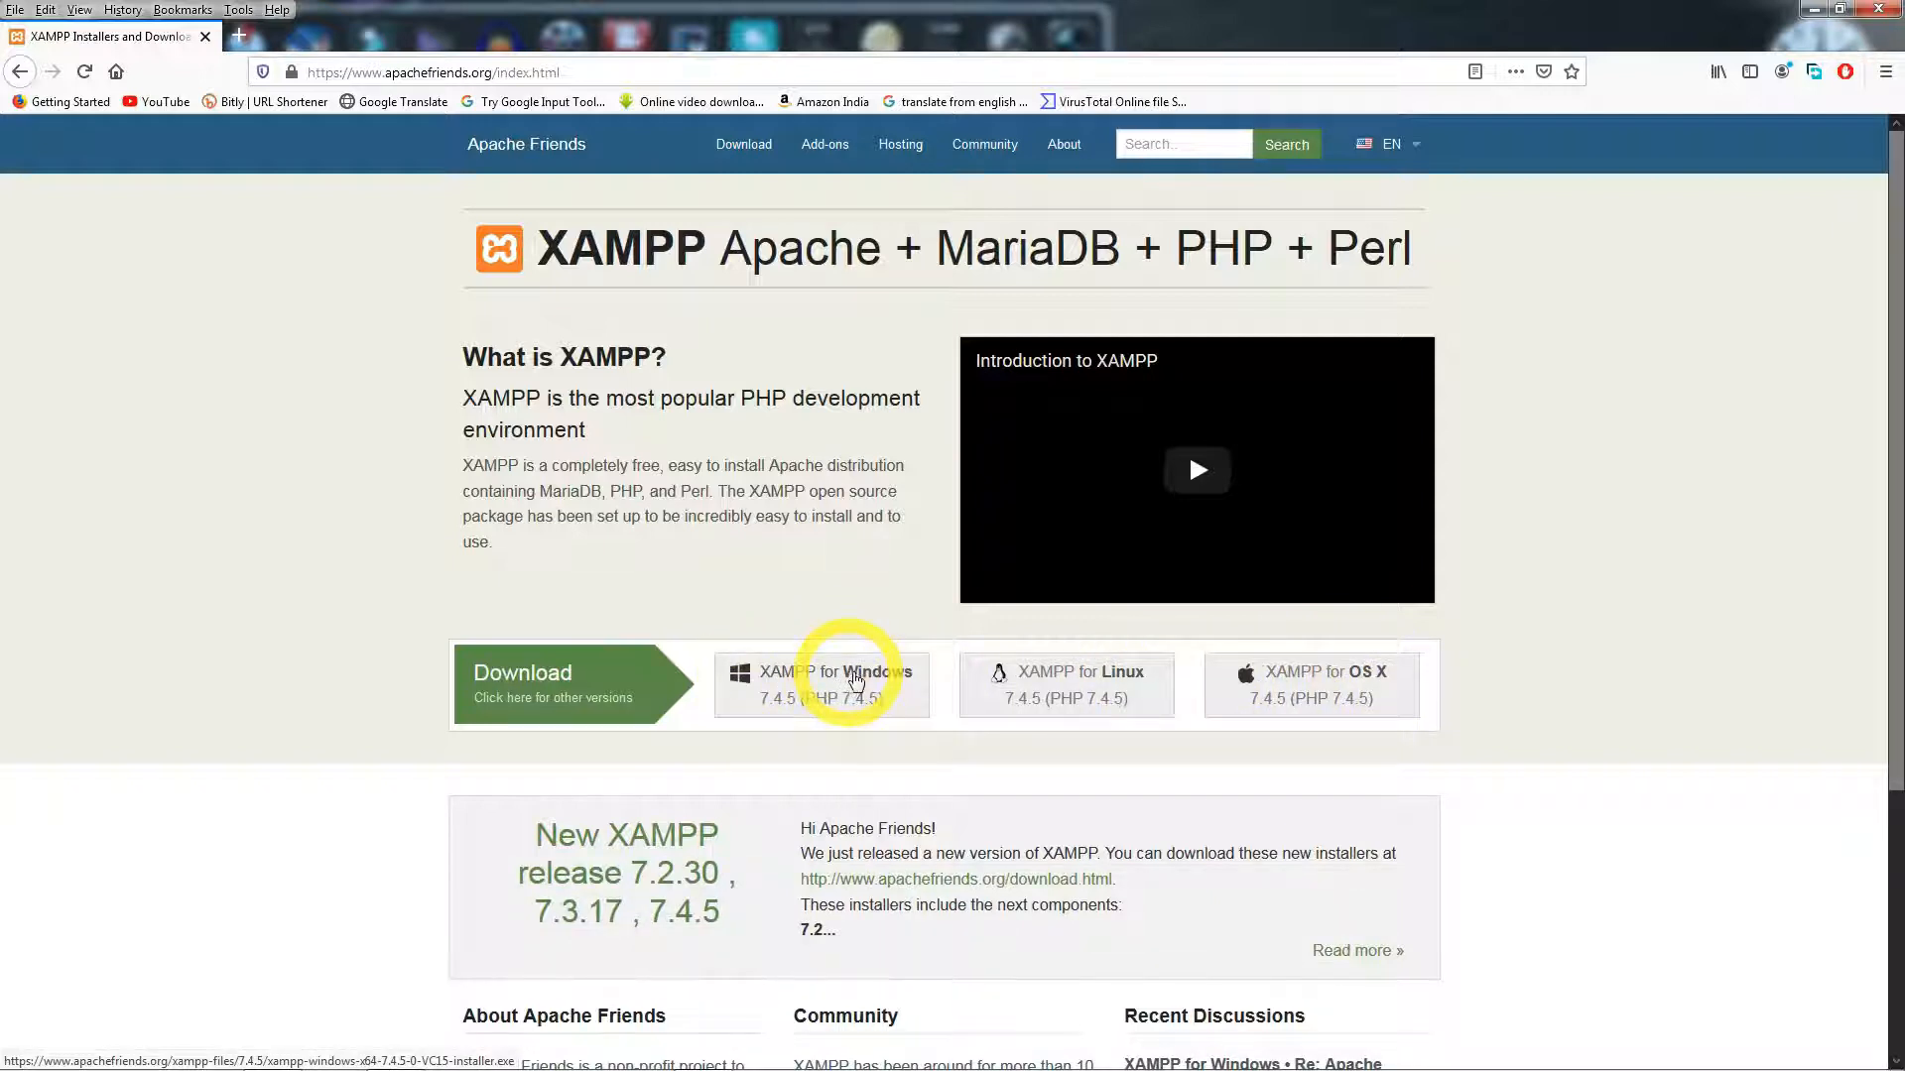
{"action": "left_click", "coordinate": [860, 681]}
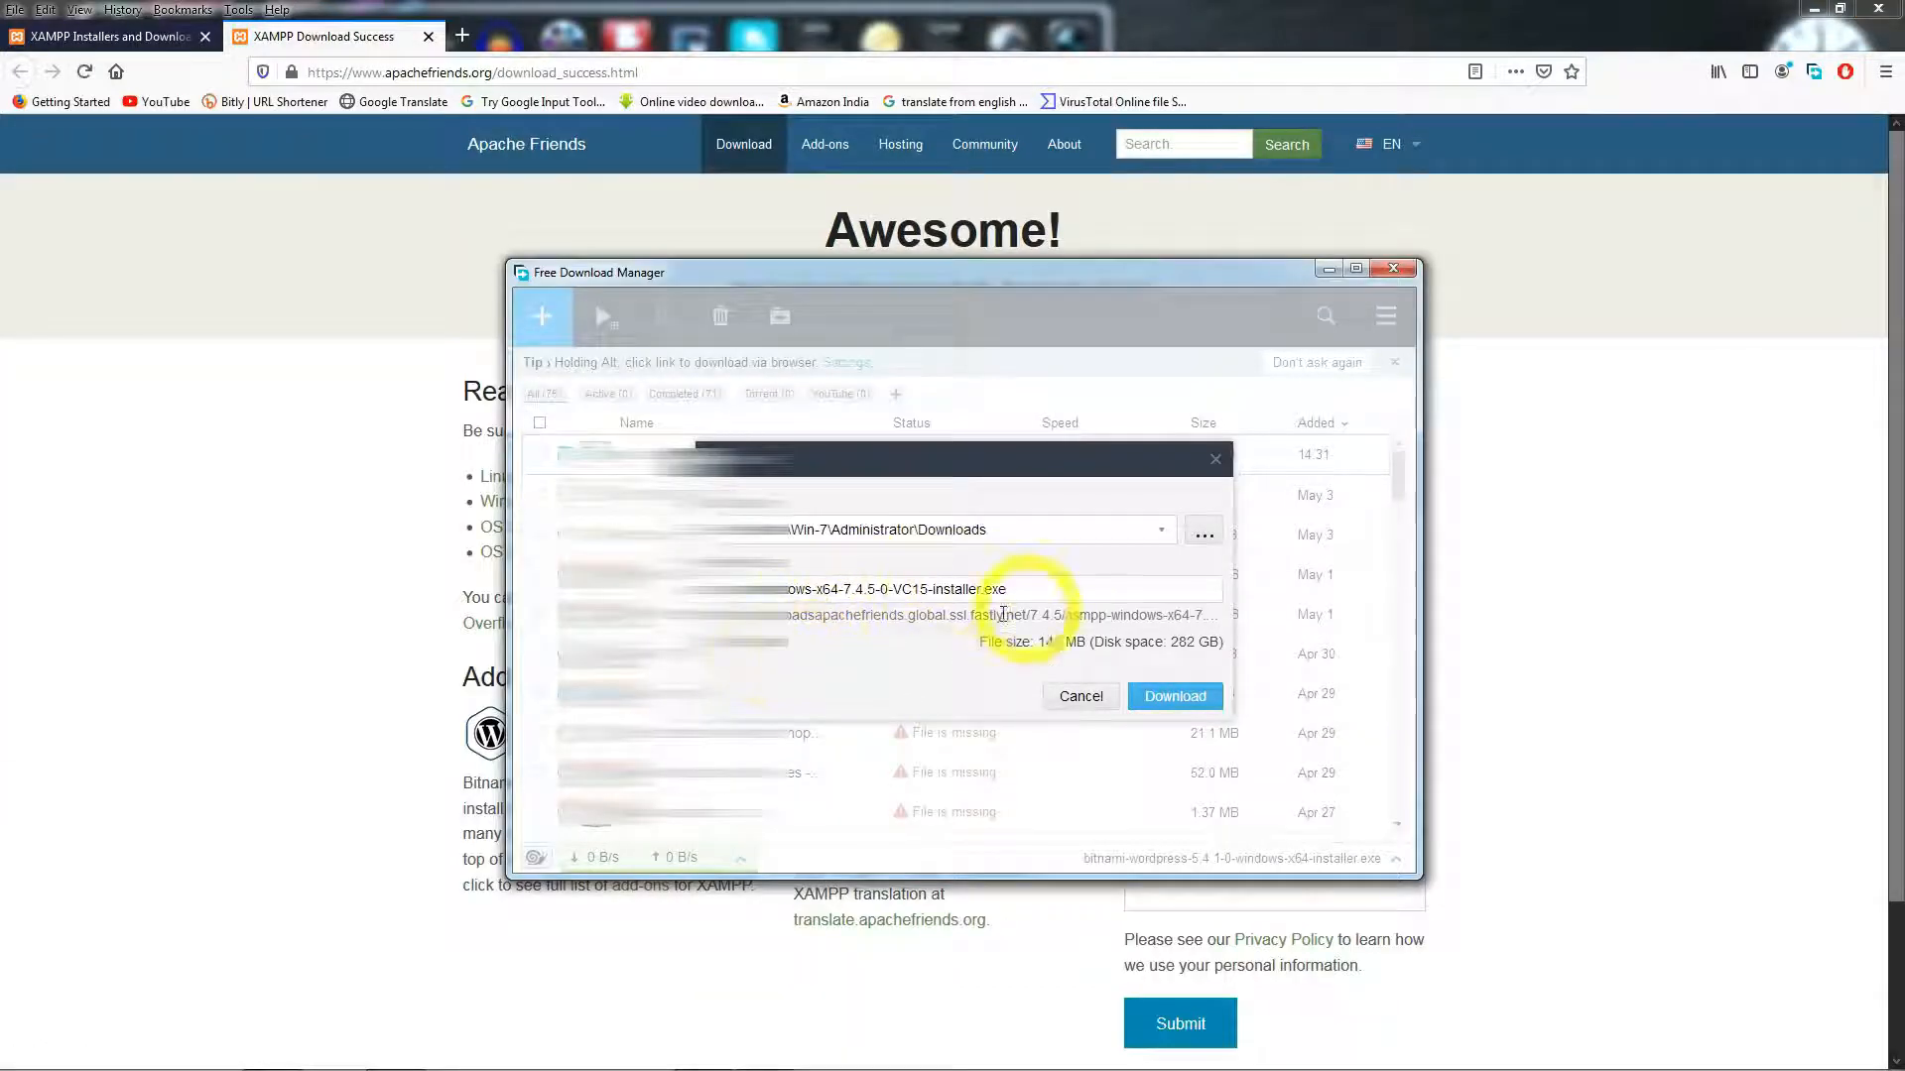
{"action": "left_click", "coordinate": [1171, 699]}
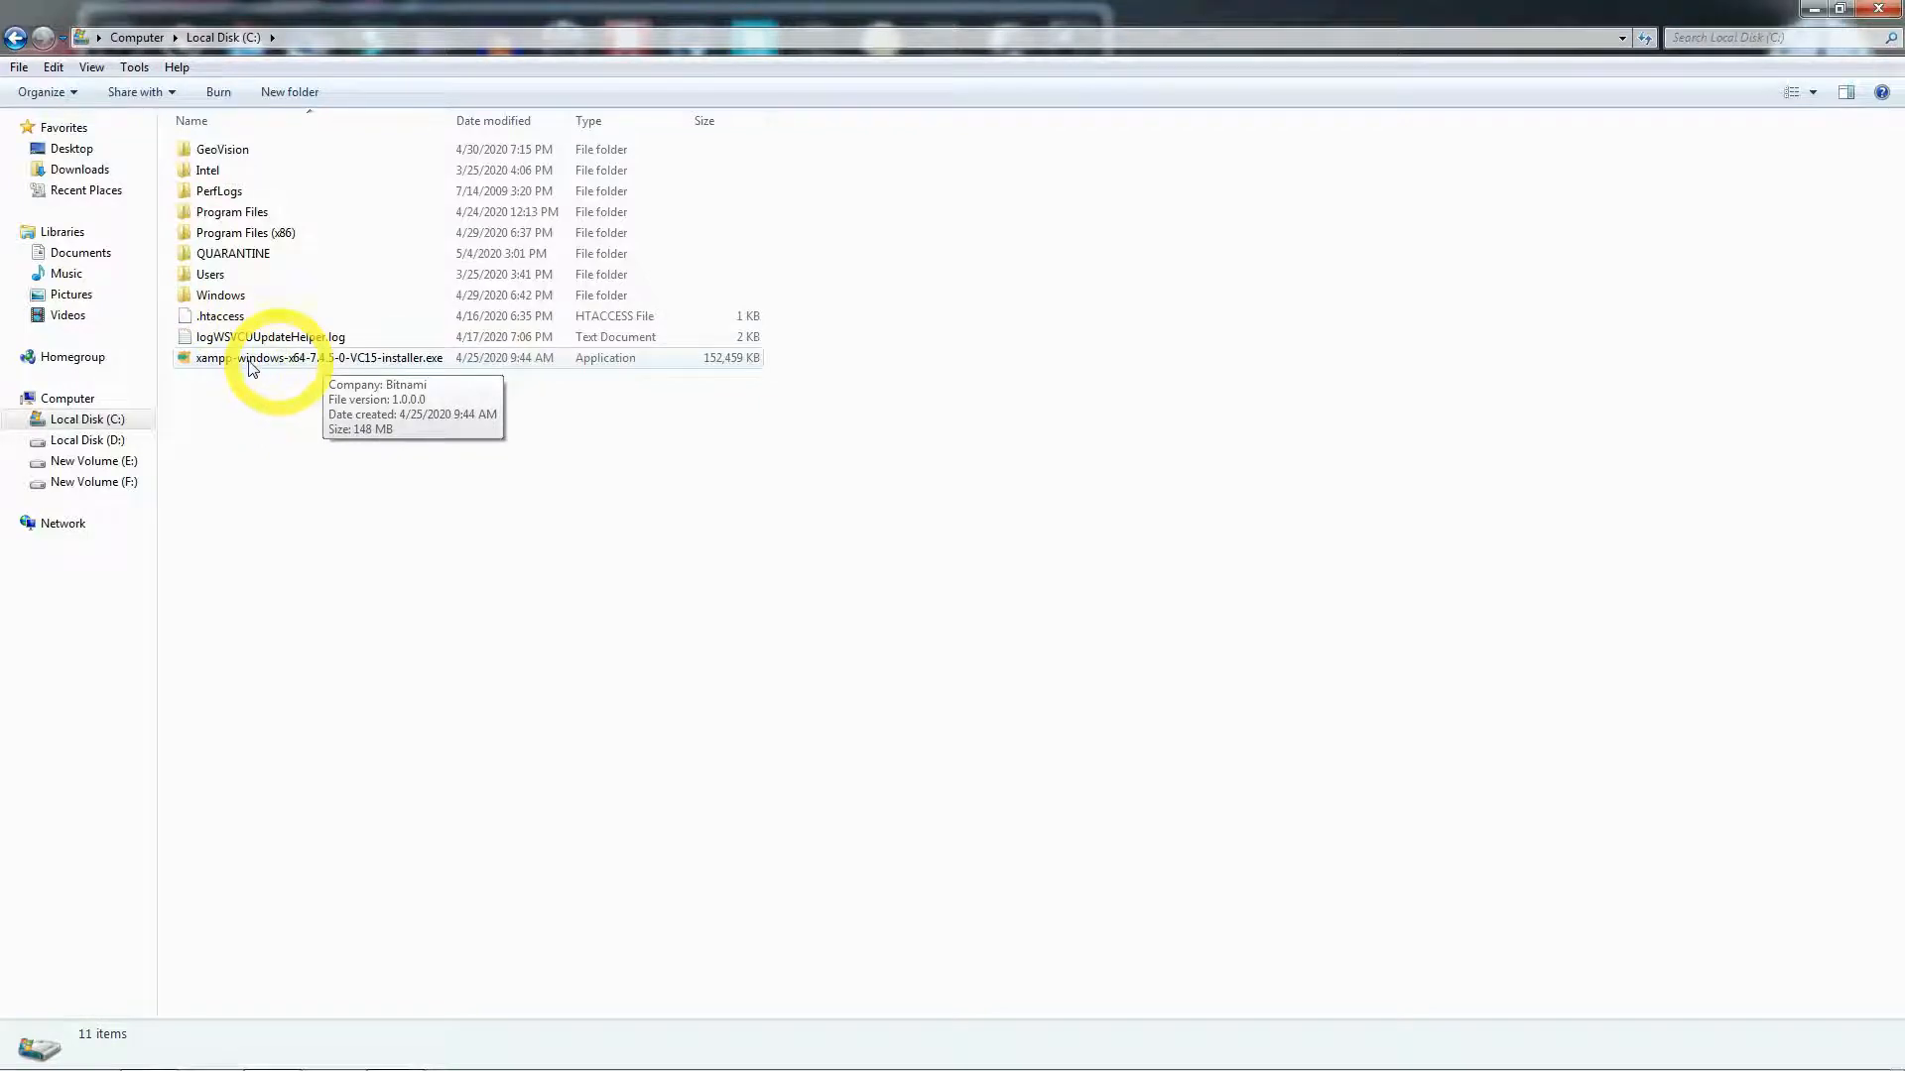
{"action": "left_click", "coordinate": [254, 366]}
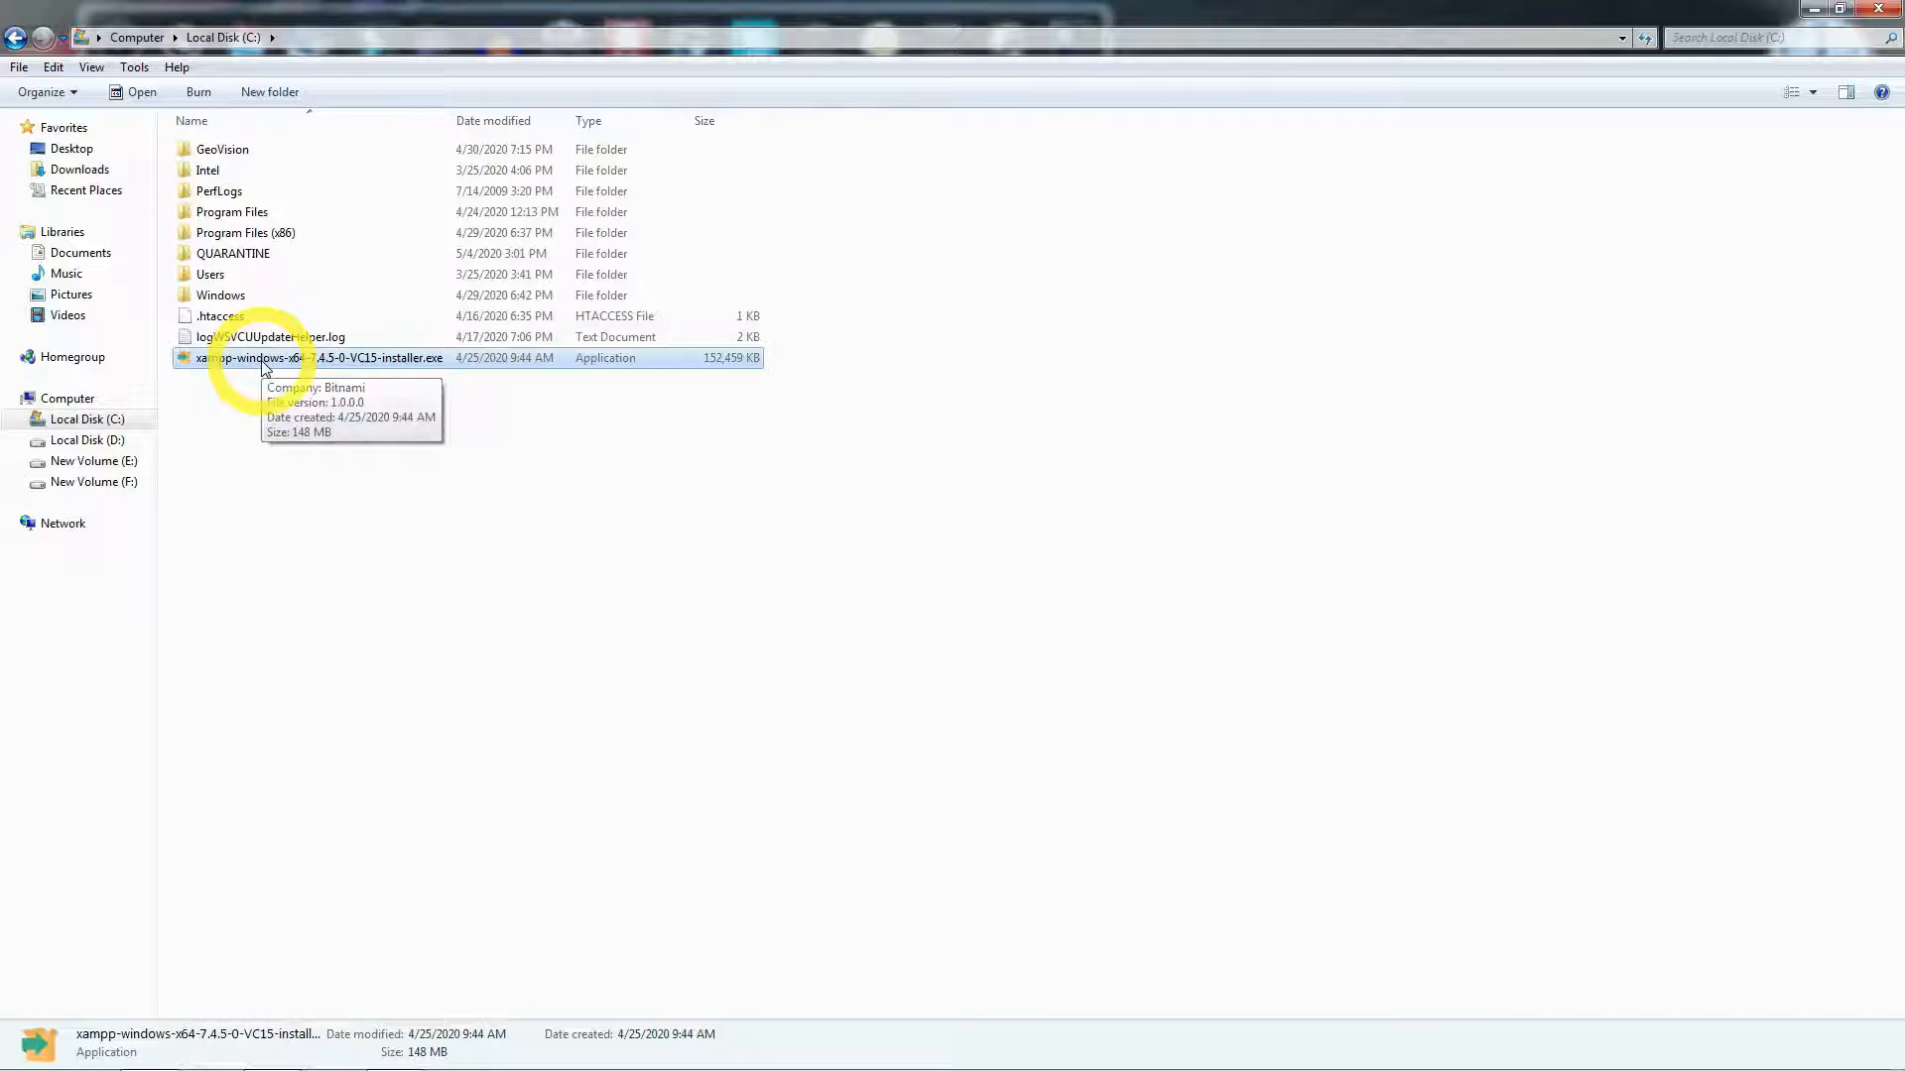
- Run xampp-windows-x64-7.4.5-0-VC15-installer.exe and finish setup with the Control Panel launching
{"action": "double_click", "coordinate": [264, 366]}
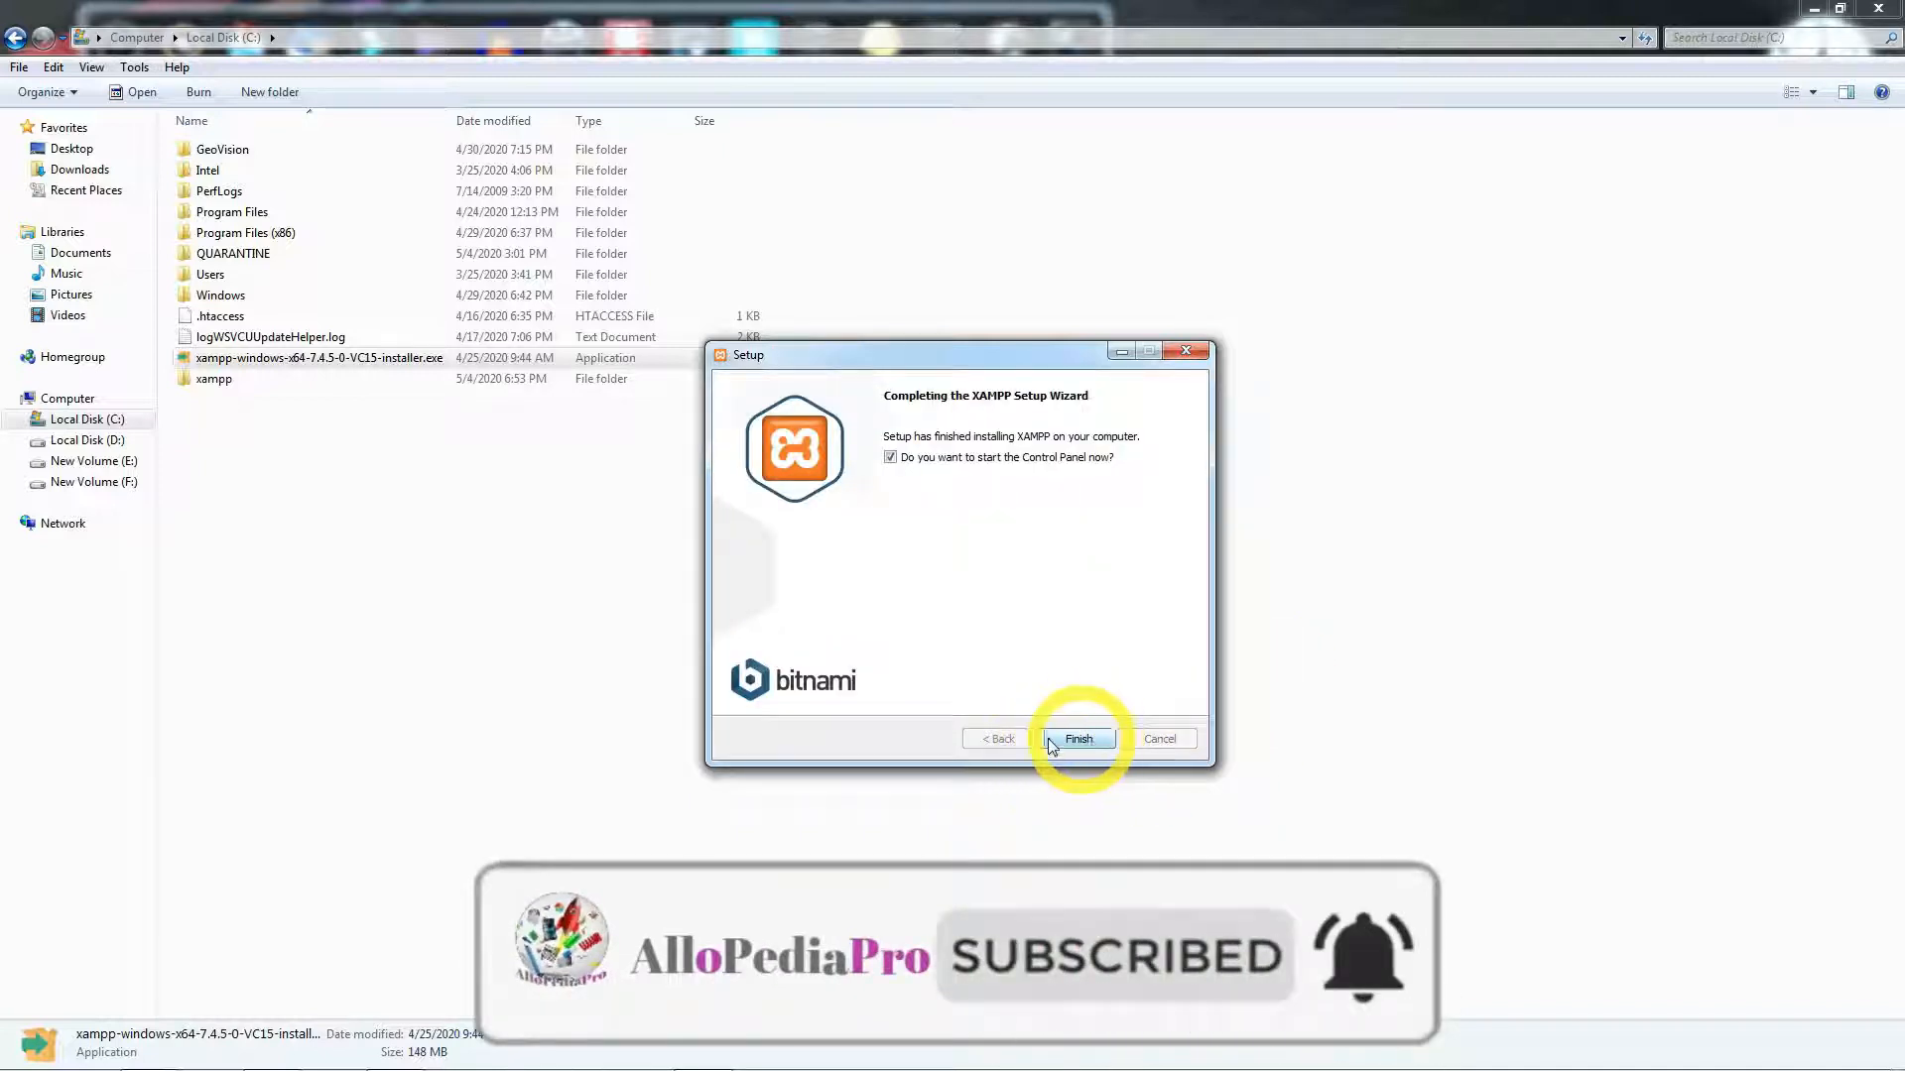
{"action": "left_click", "coordinate": [1081, 739]}
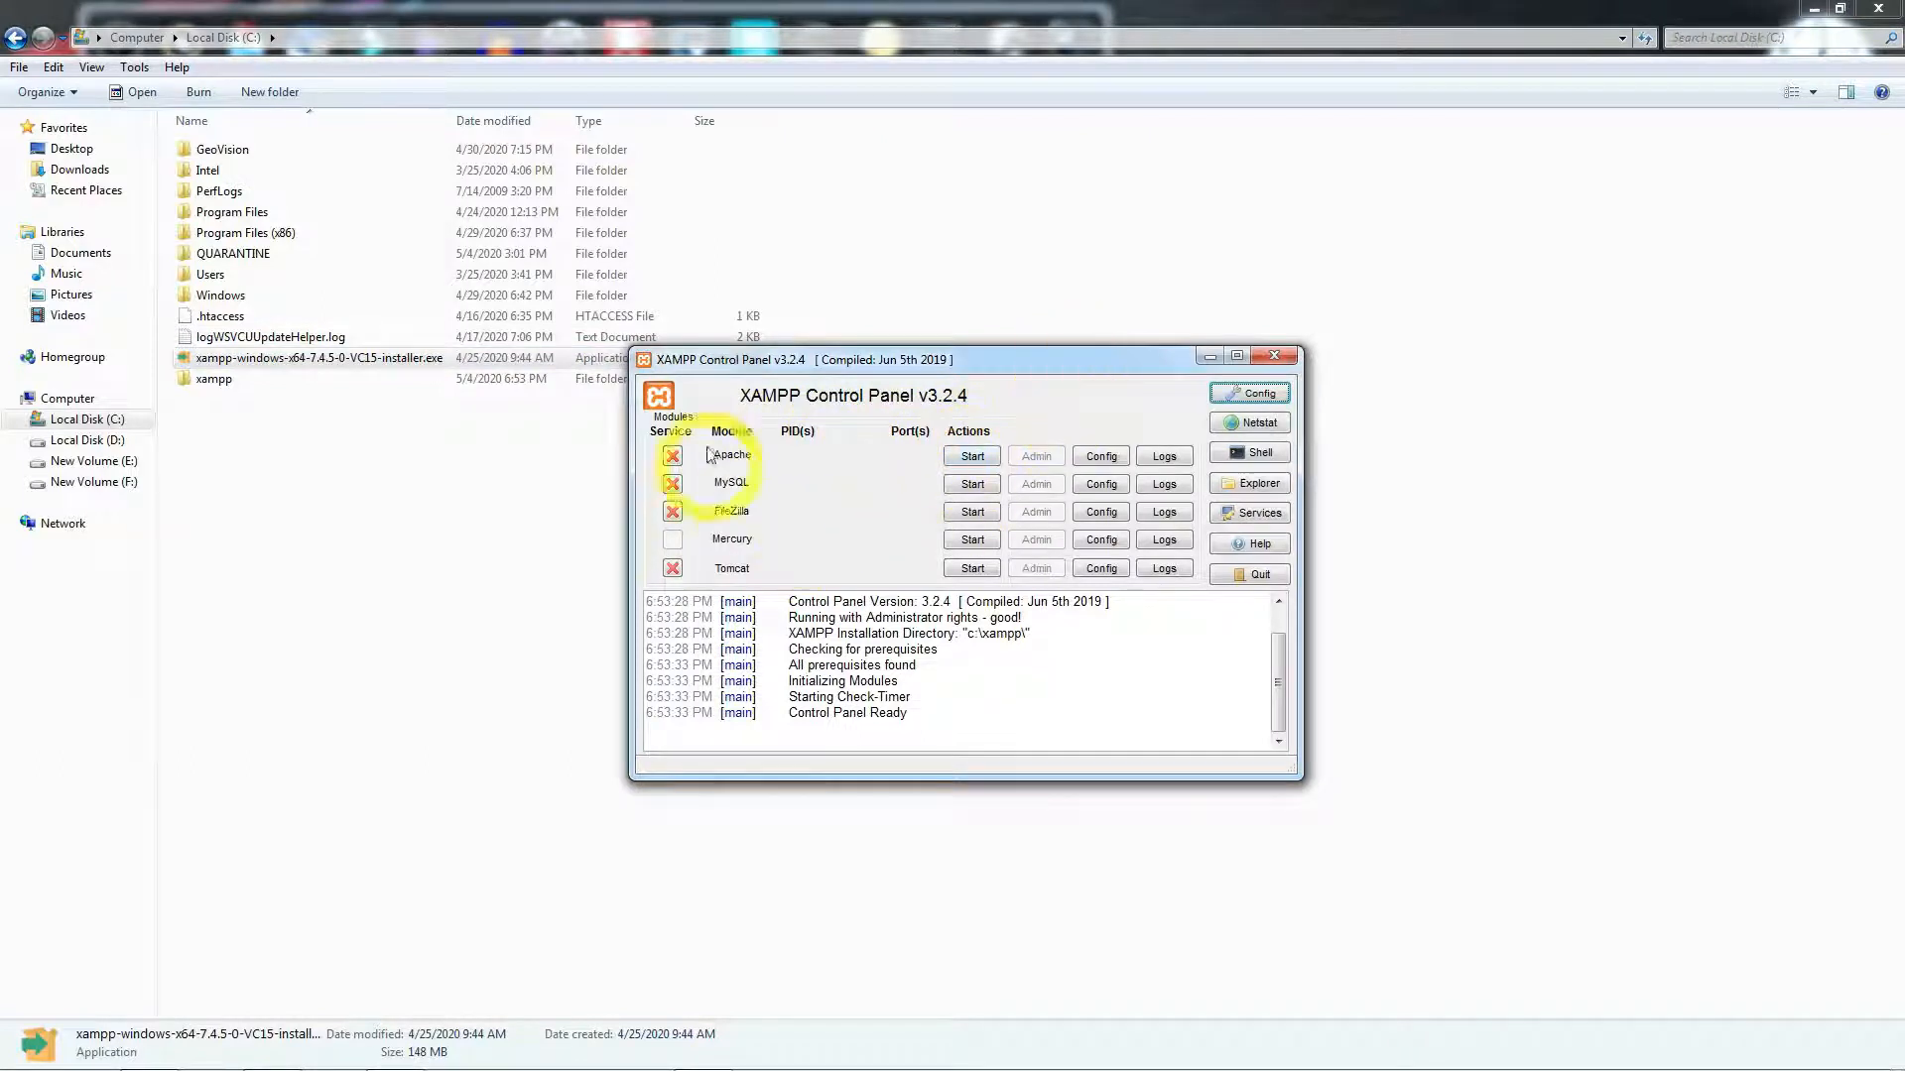
- Start Apache and MySQL, then close the Control Panel and the Explorer window
{"action": "left_click", "coordinate": [971, 458]}
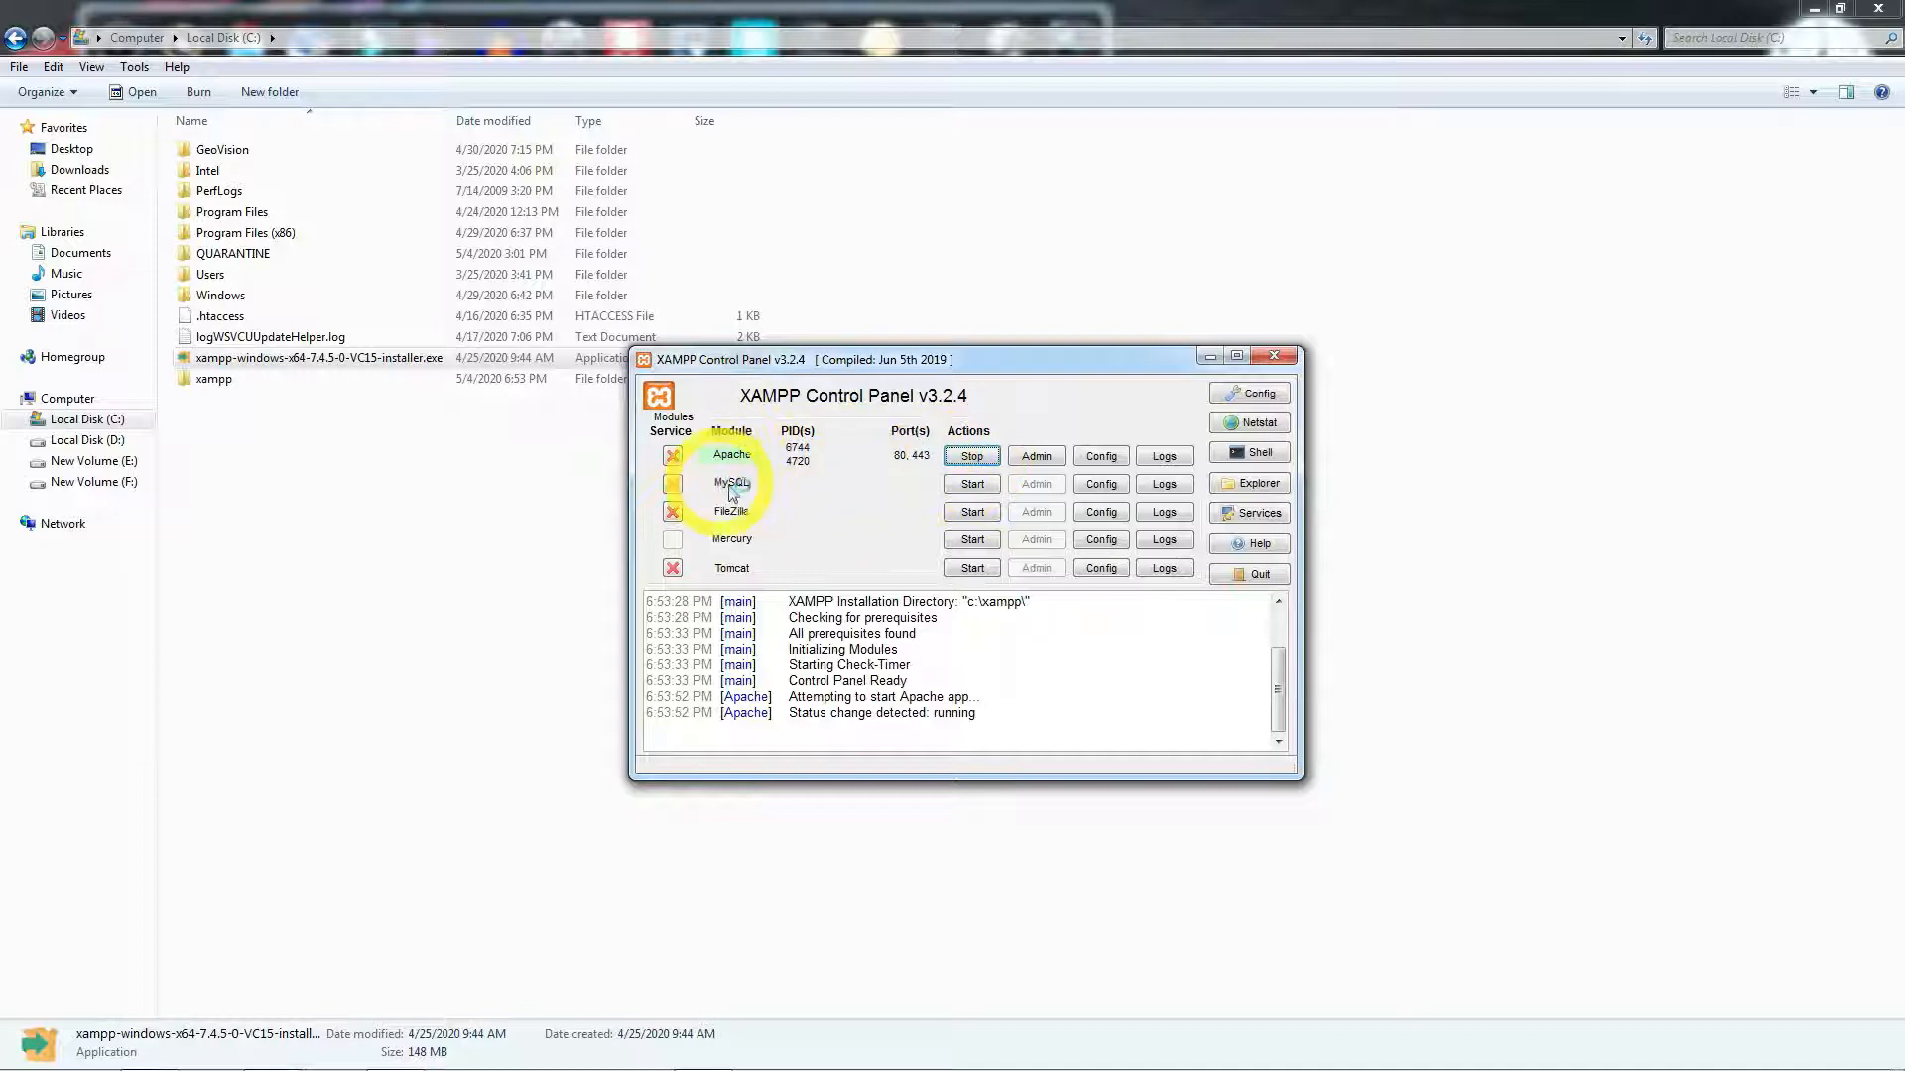
{"action": "left_click", "coordinate": [972, 485]}
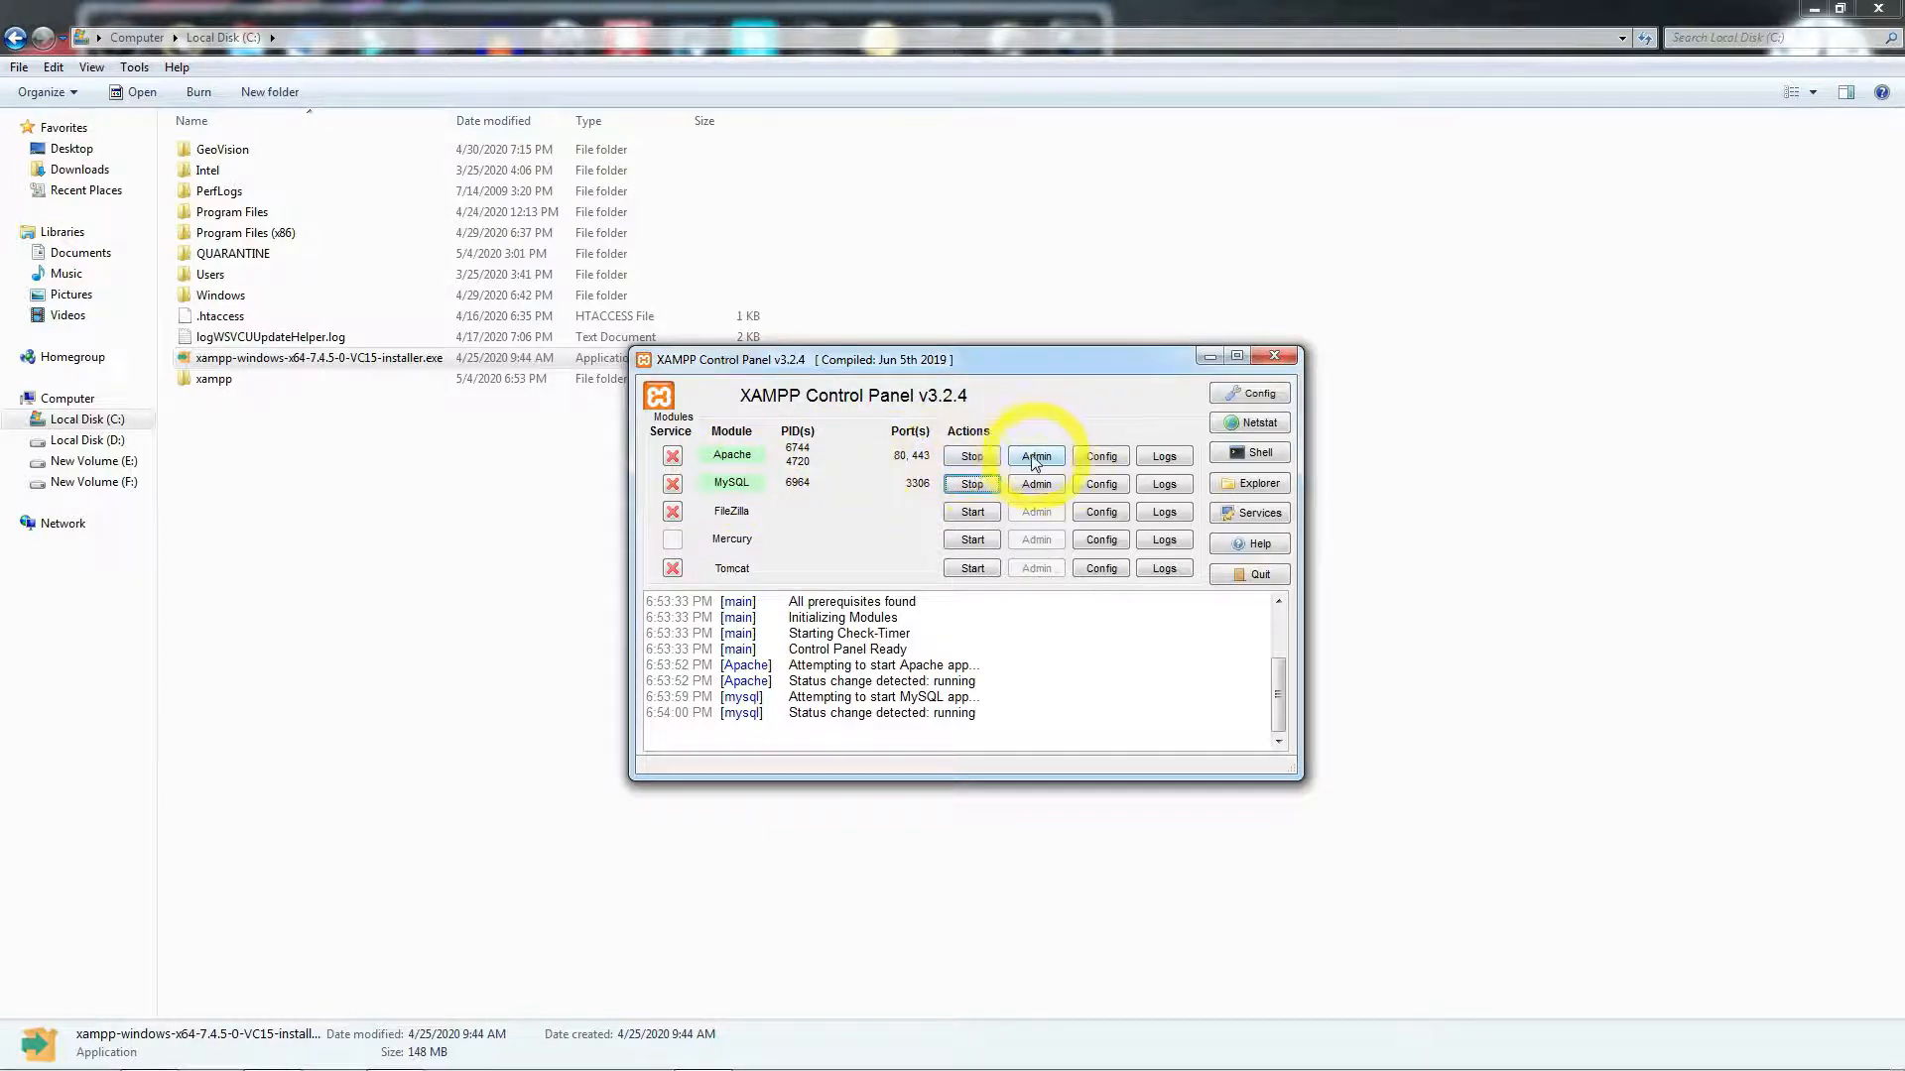
{"action": "left_click", "coordinate": [1276, 357]}
{"action": "left_click", "coordinate": [1878, 8]}
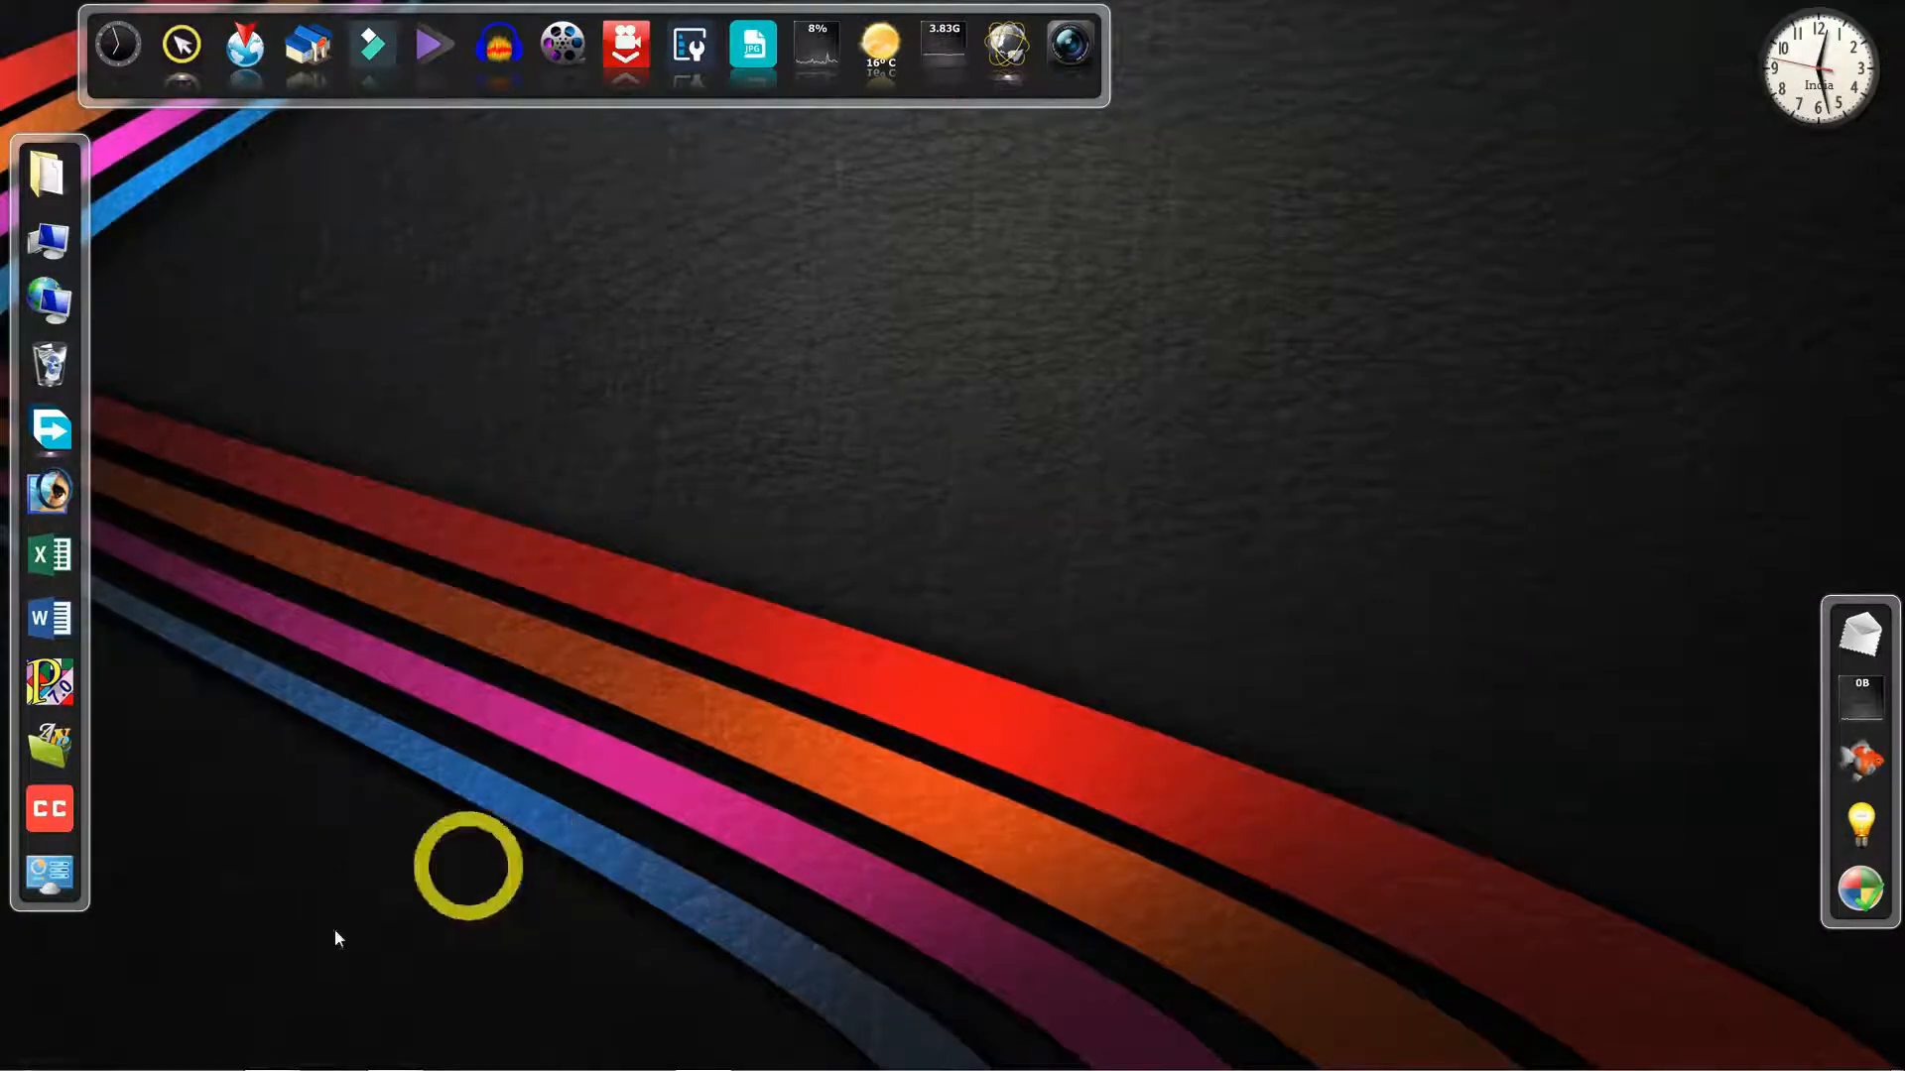
- Load localhost in Firefox to bring up the XAMPP Dashboard
{"action": "left_click", "coordinate": [270, 1054]}
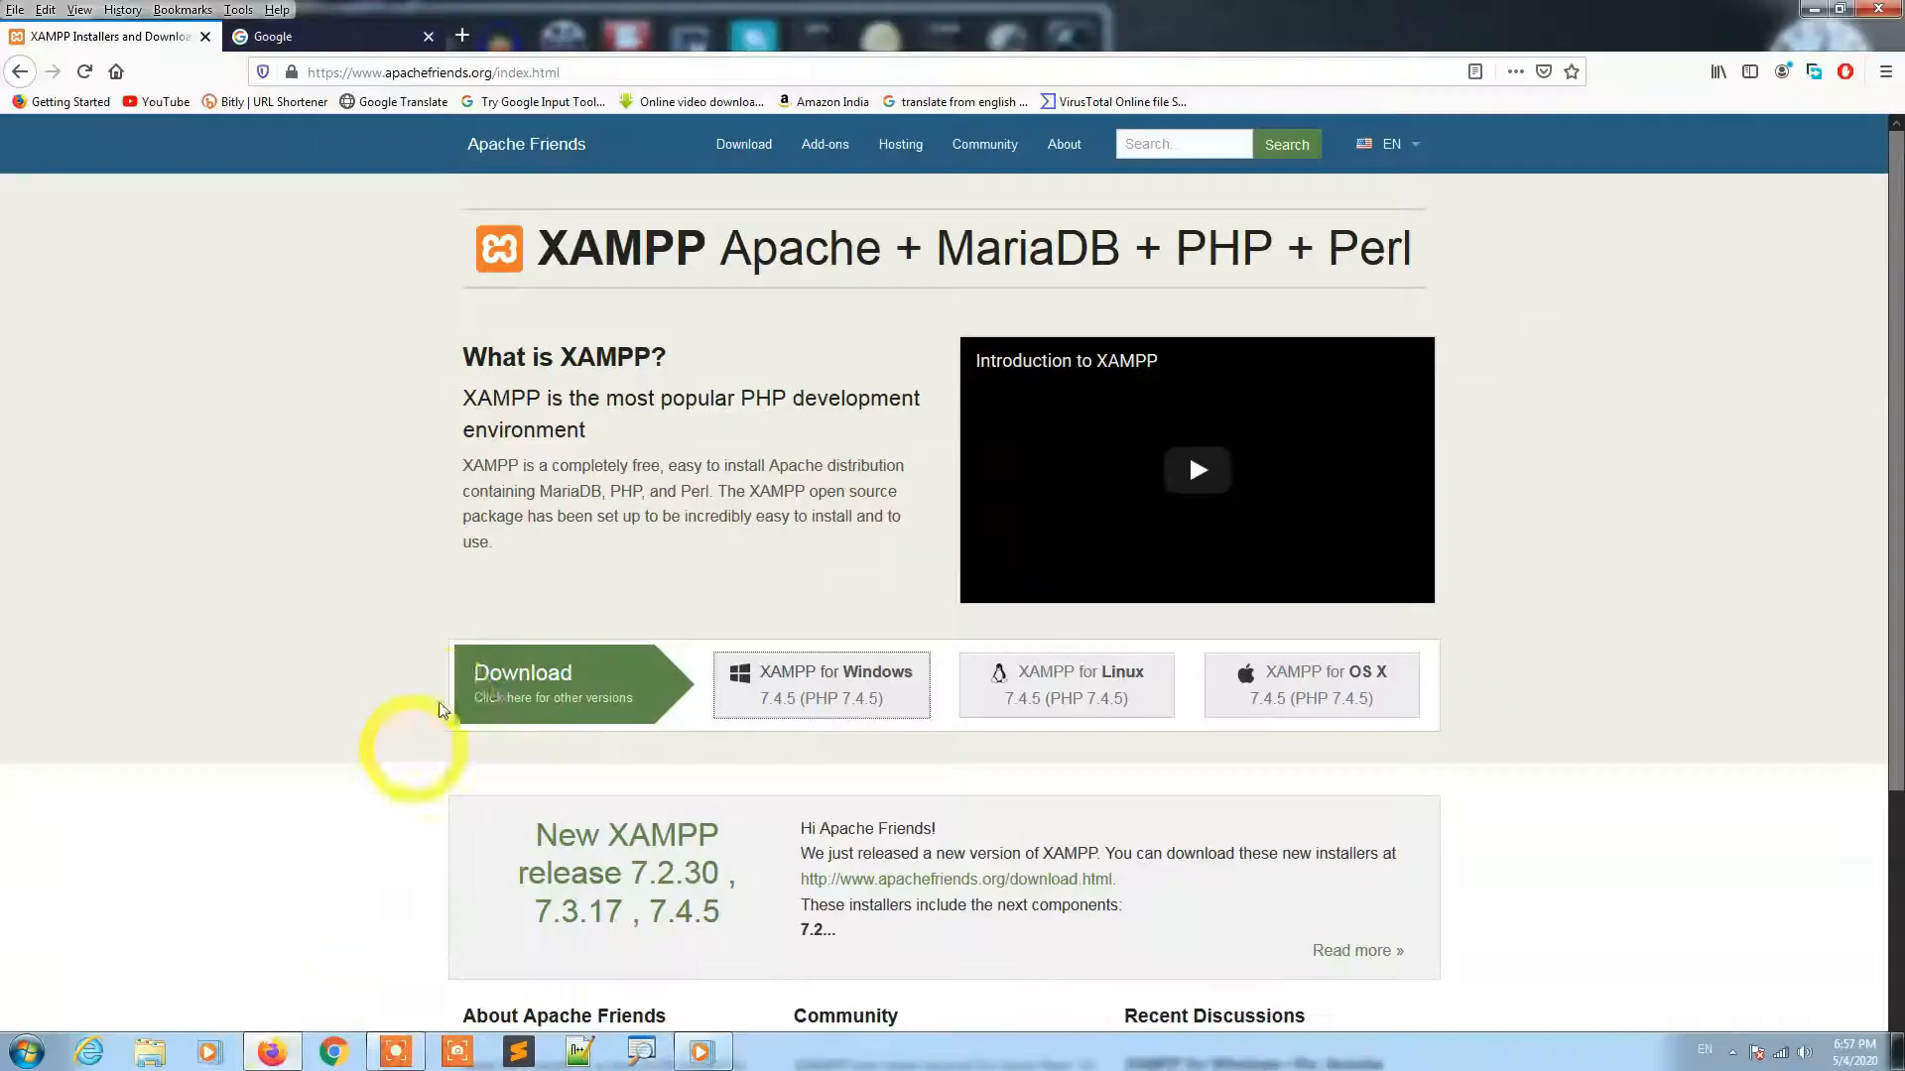
{"action": "left_click", "coordinate": [359, 39]}
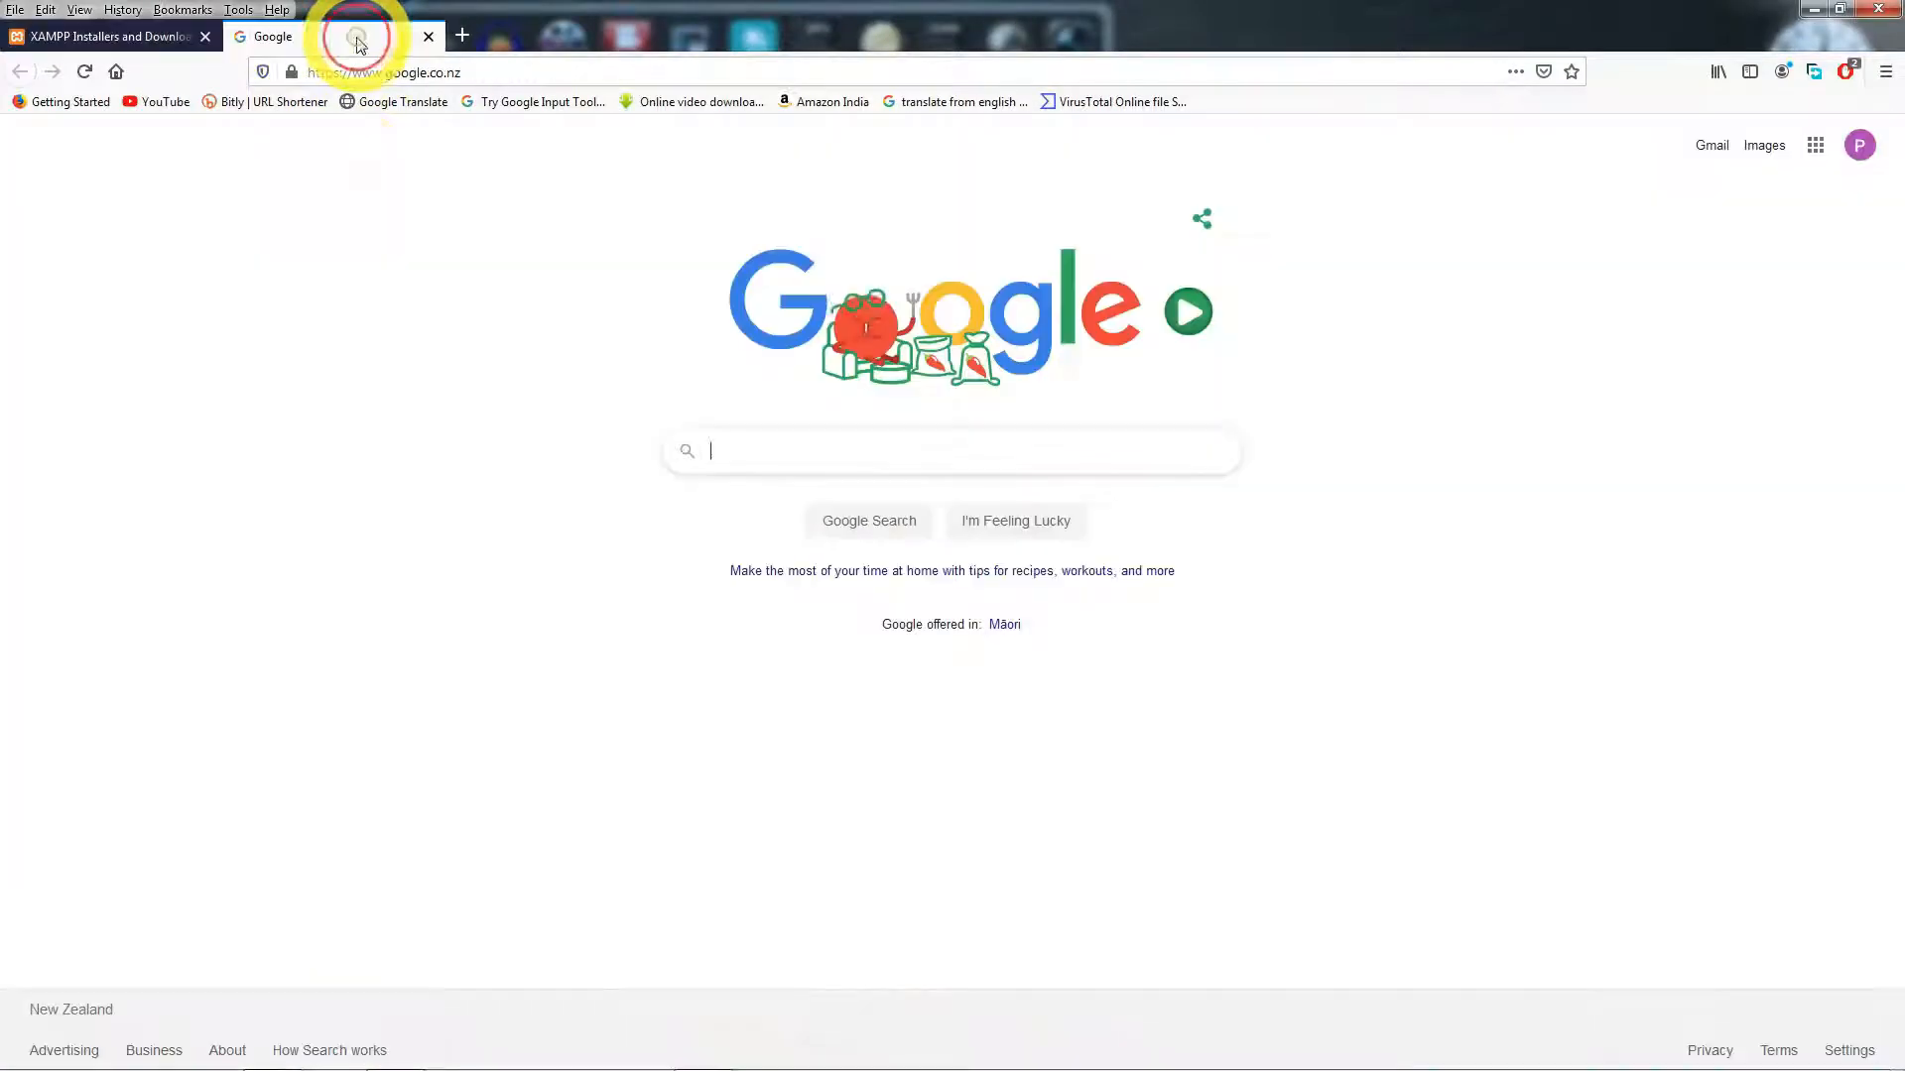
{"action": "left_click", "coordinate": [409, 72]}
{"action": "type", "text": "localhost/"}
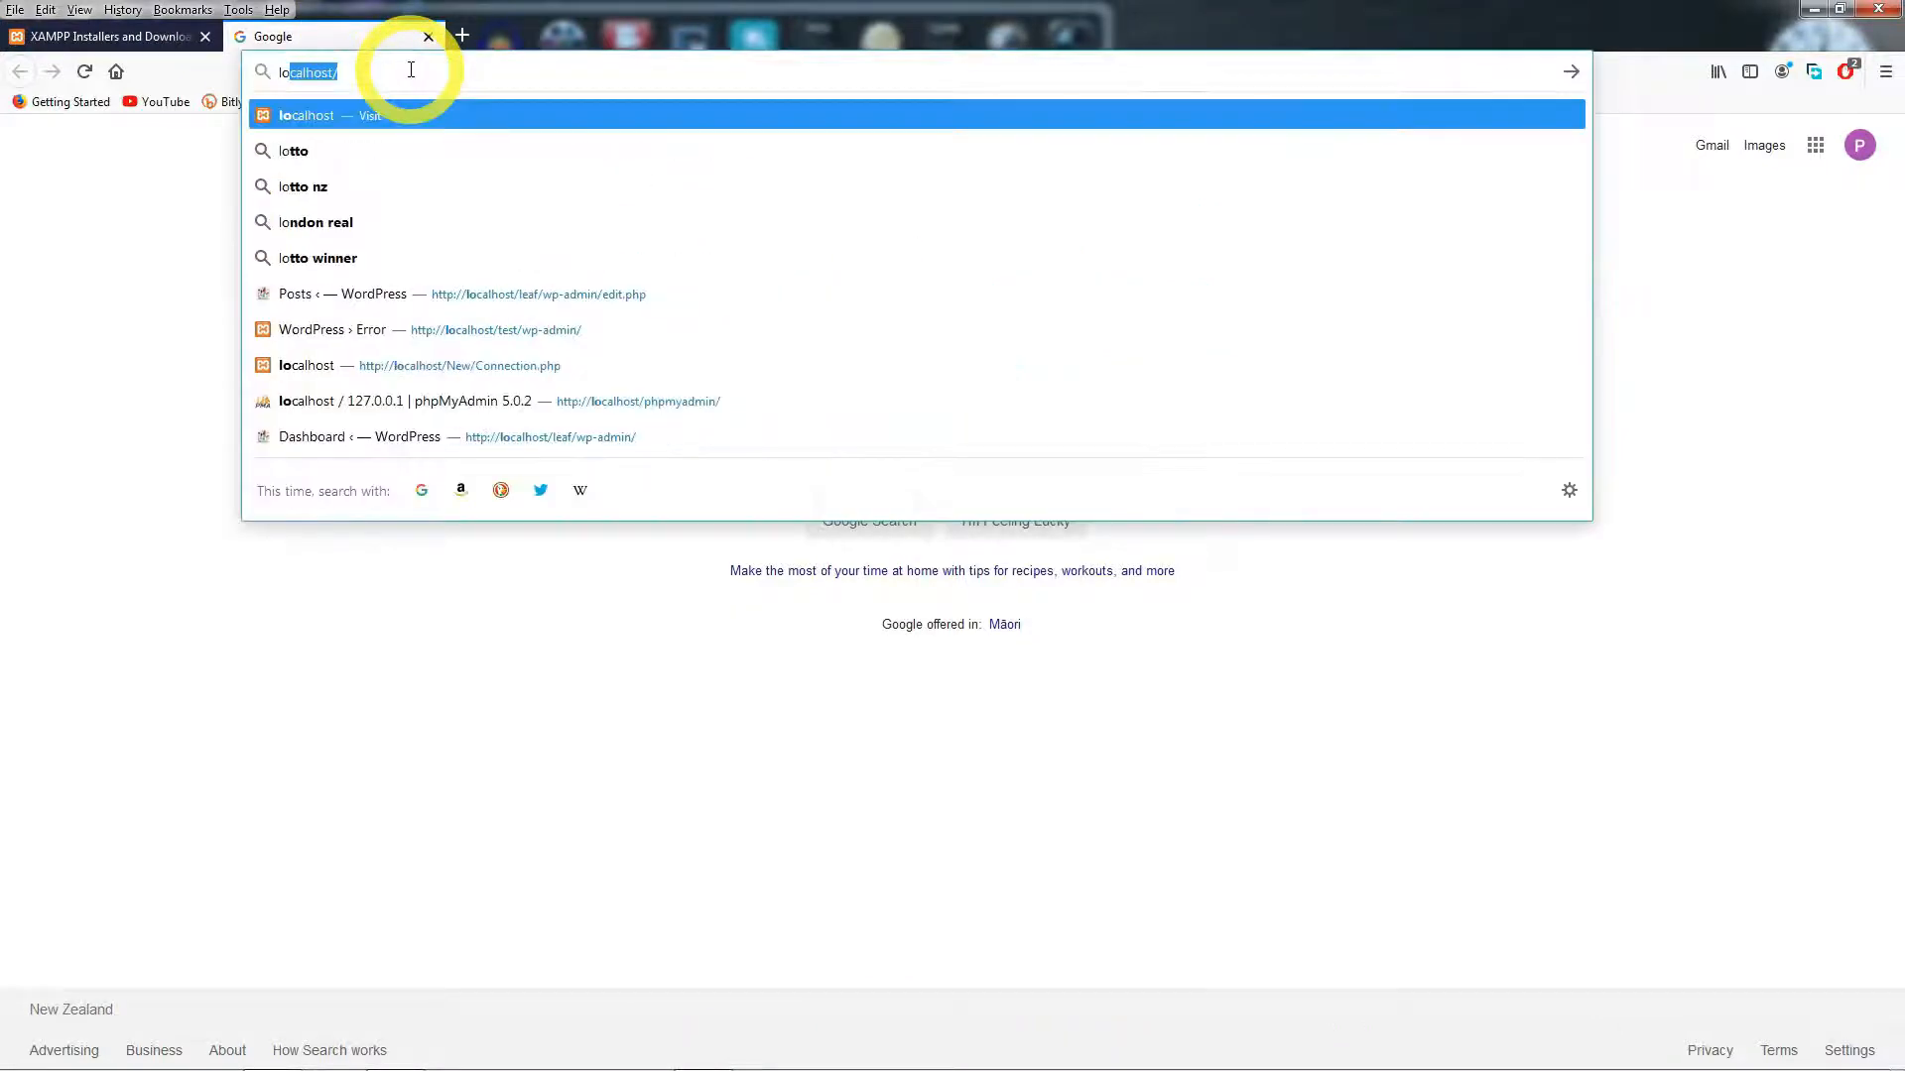
{"action": "key", "text": "Return"}
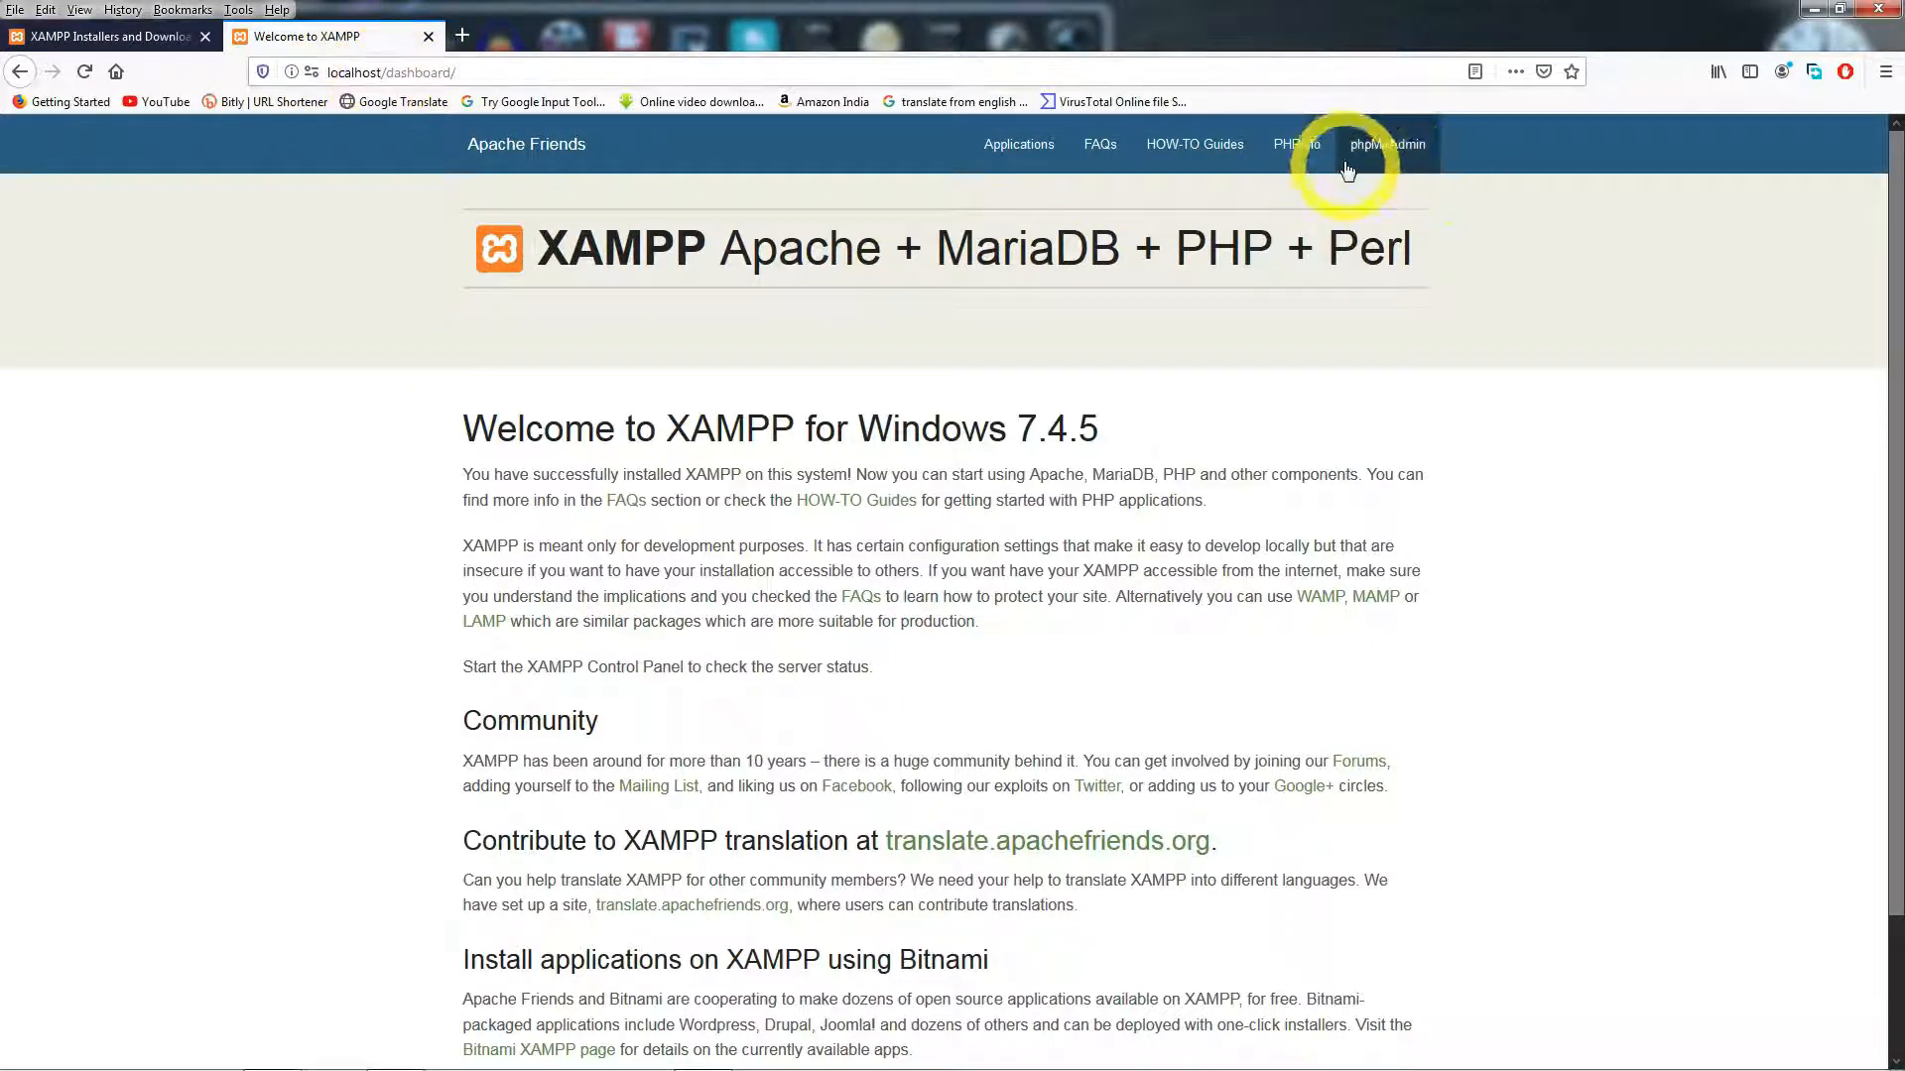
- Check that phpMyAdmin loads, return to the dashboard, and minimise Firefox
{"action": "left_click", "coordinate": [1381, 151]}
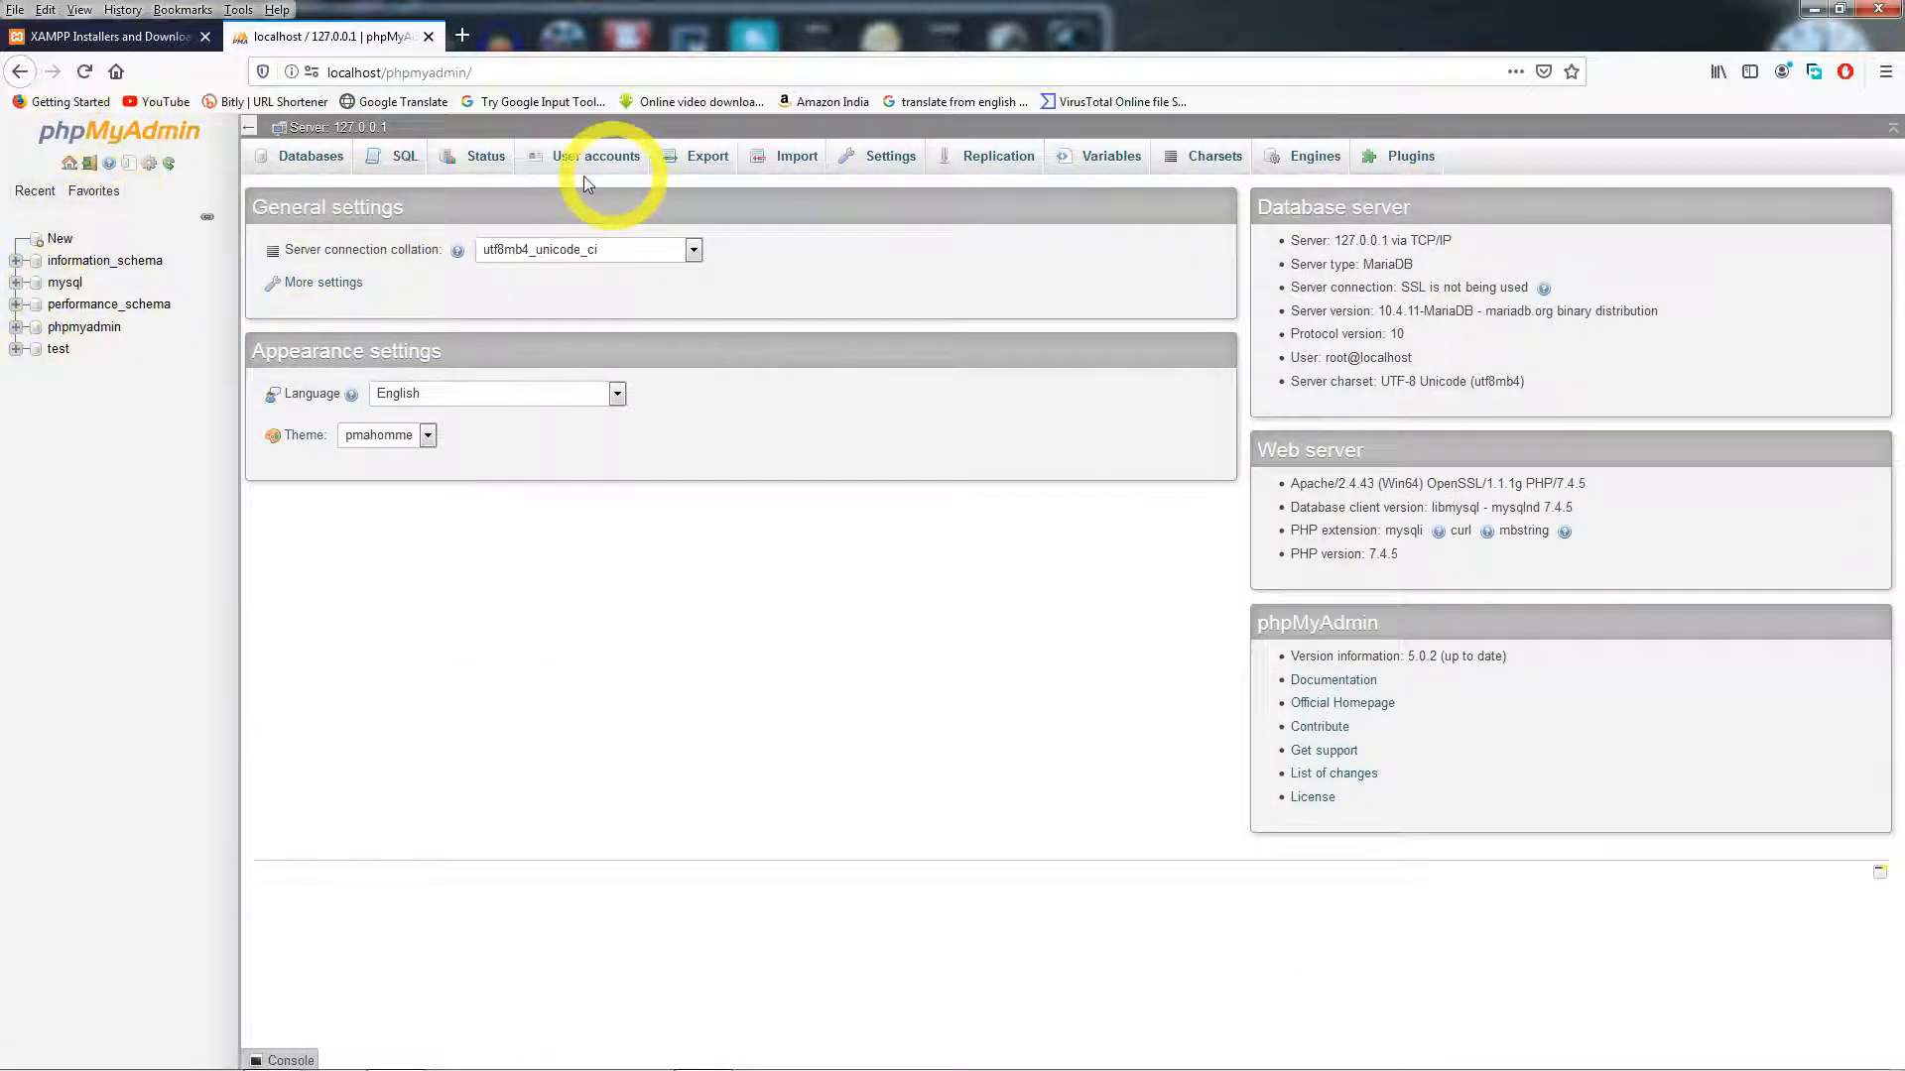
{"action": "left_click", "coordinate": [22, 72]}
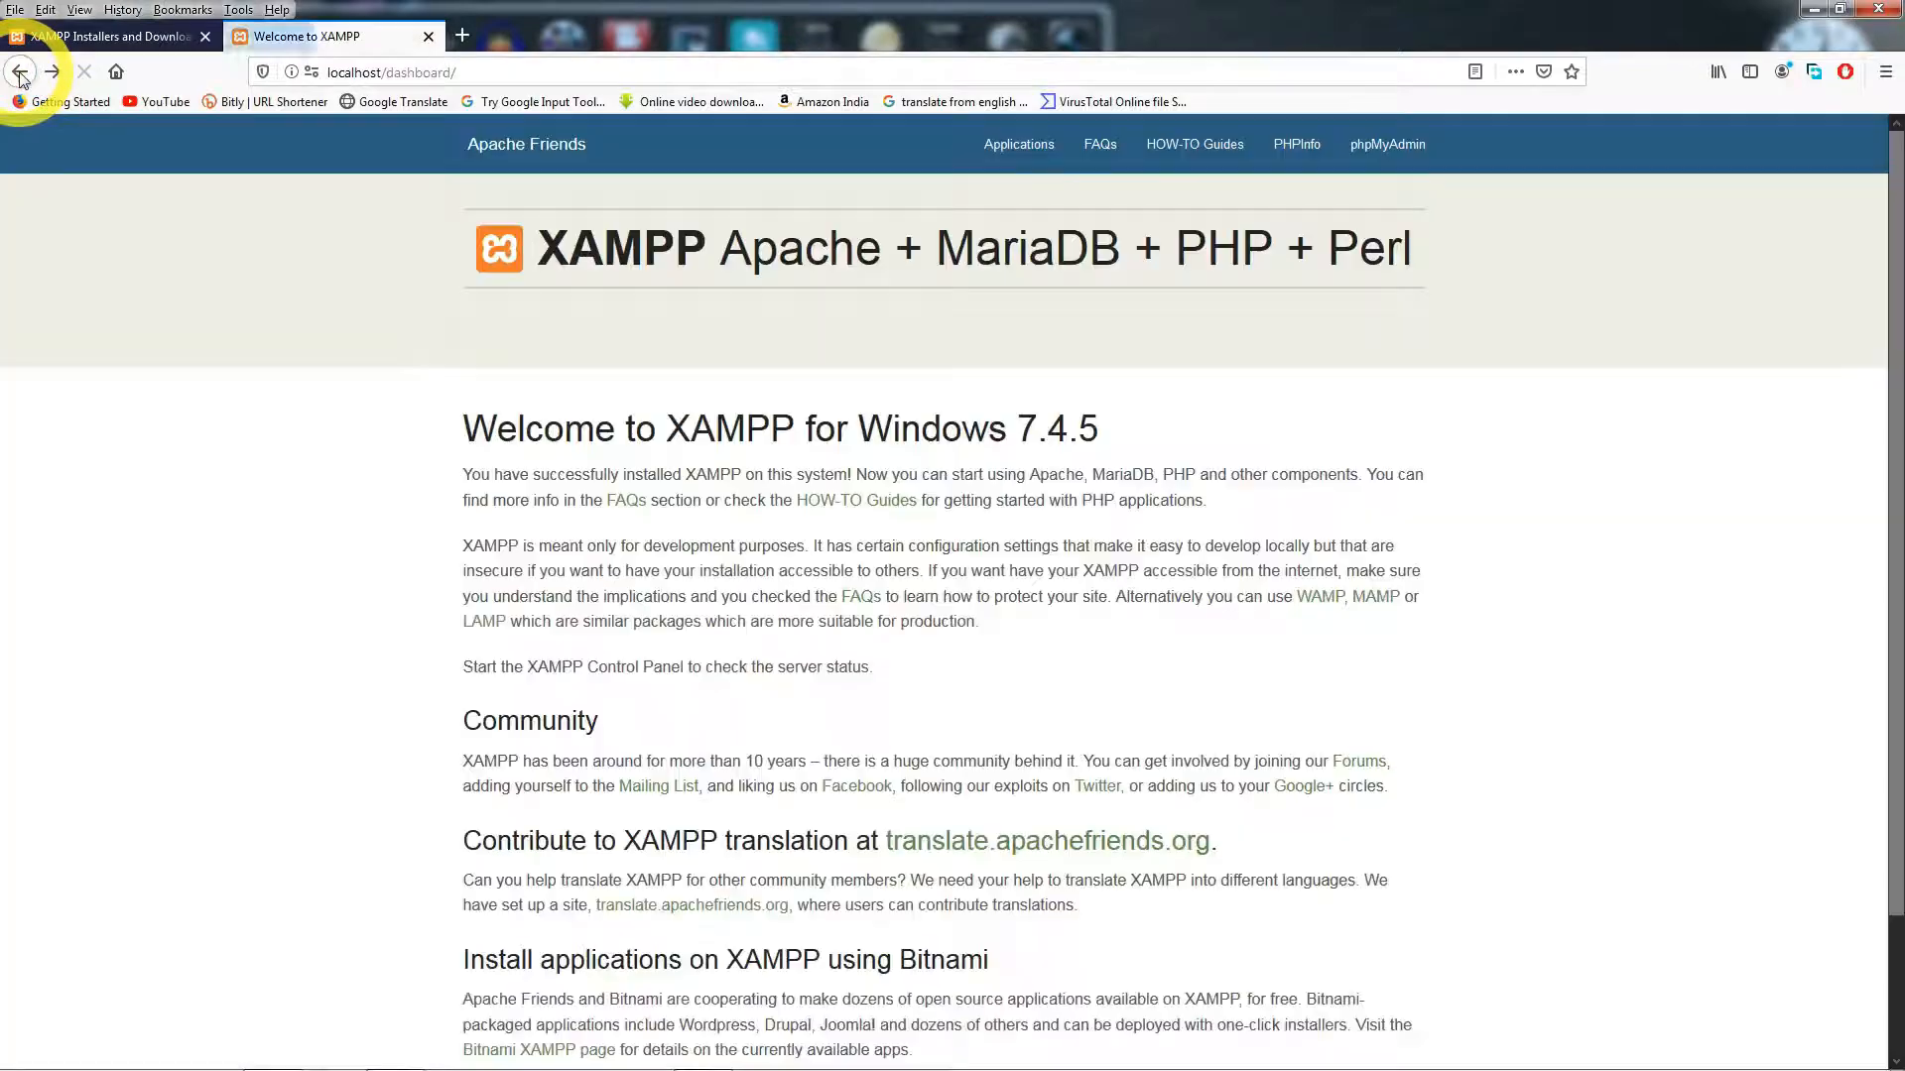
{"action": "left_click", "coordinate": [290, 1059]}
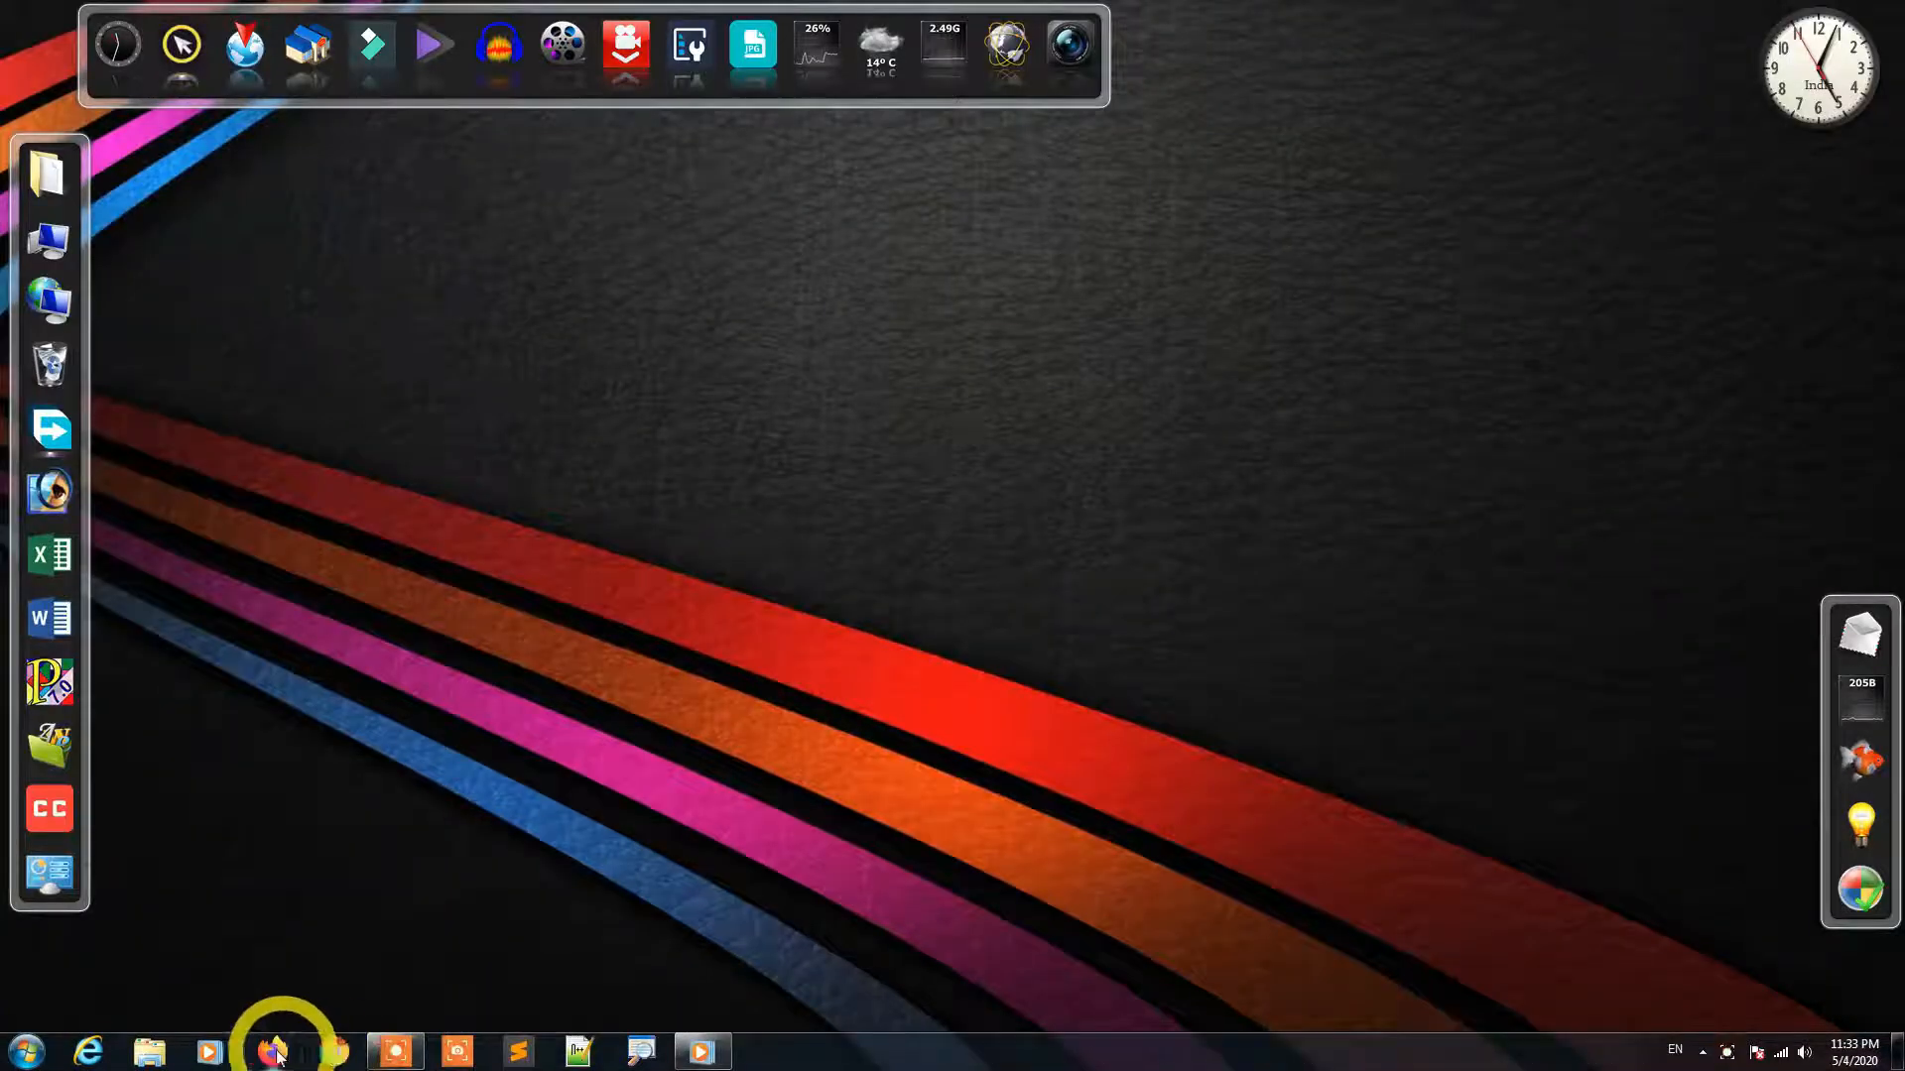
- Search Google for wordpress and request the WordPress 5.4.1 download from WordPress.org
{"action": "left_click", "coordinate": [278, 1057]}
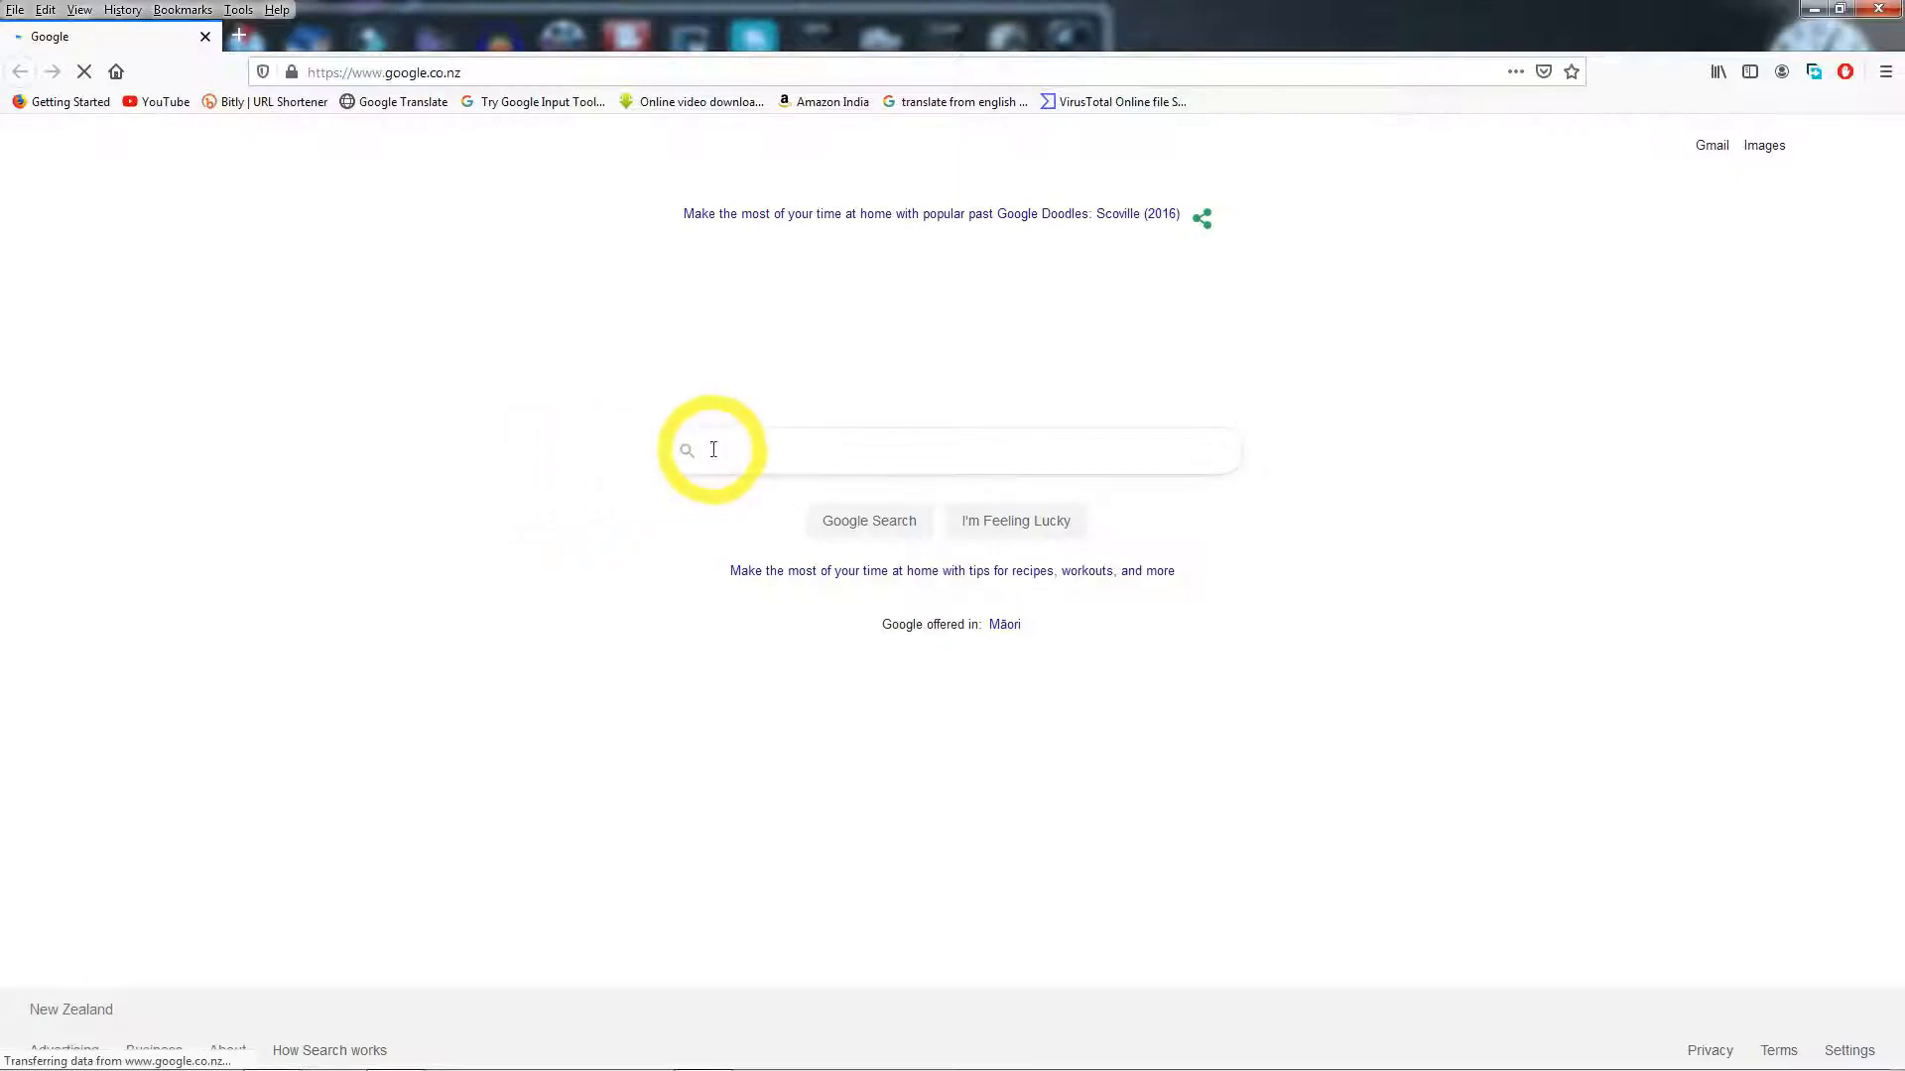
{"action": "left_click", "coordinate": [713, 451]}
{"action": "type", "text": "wo"}
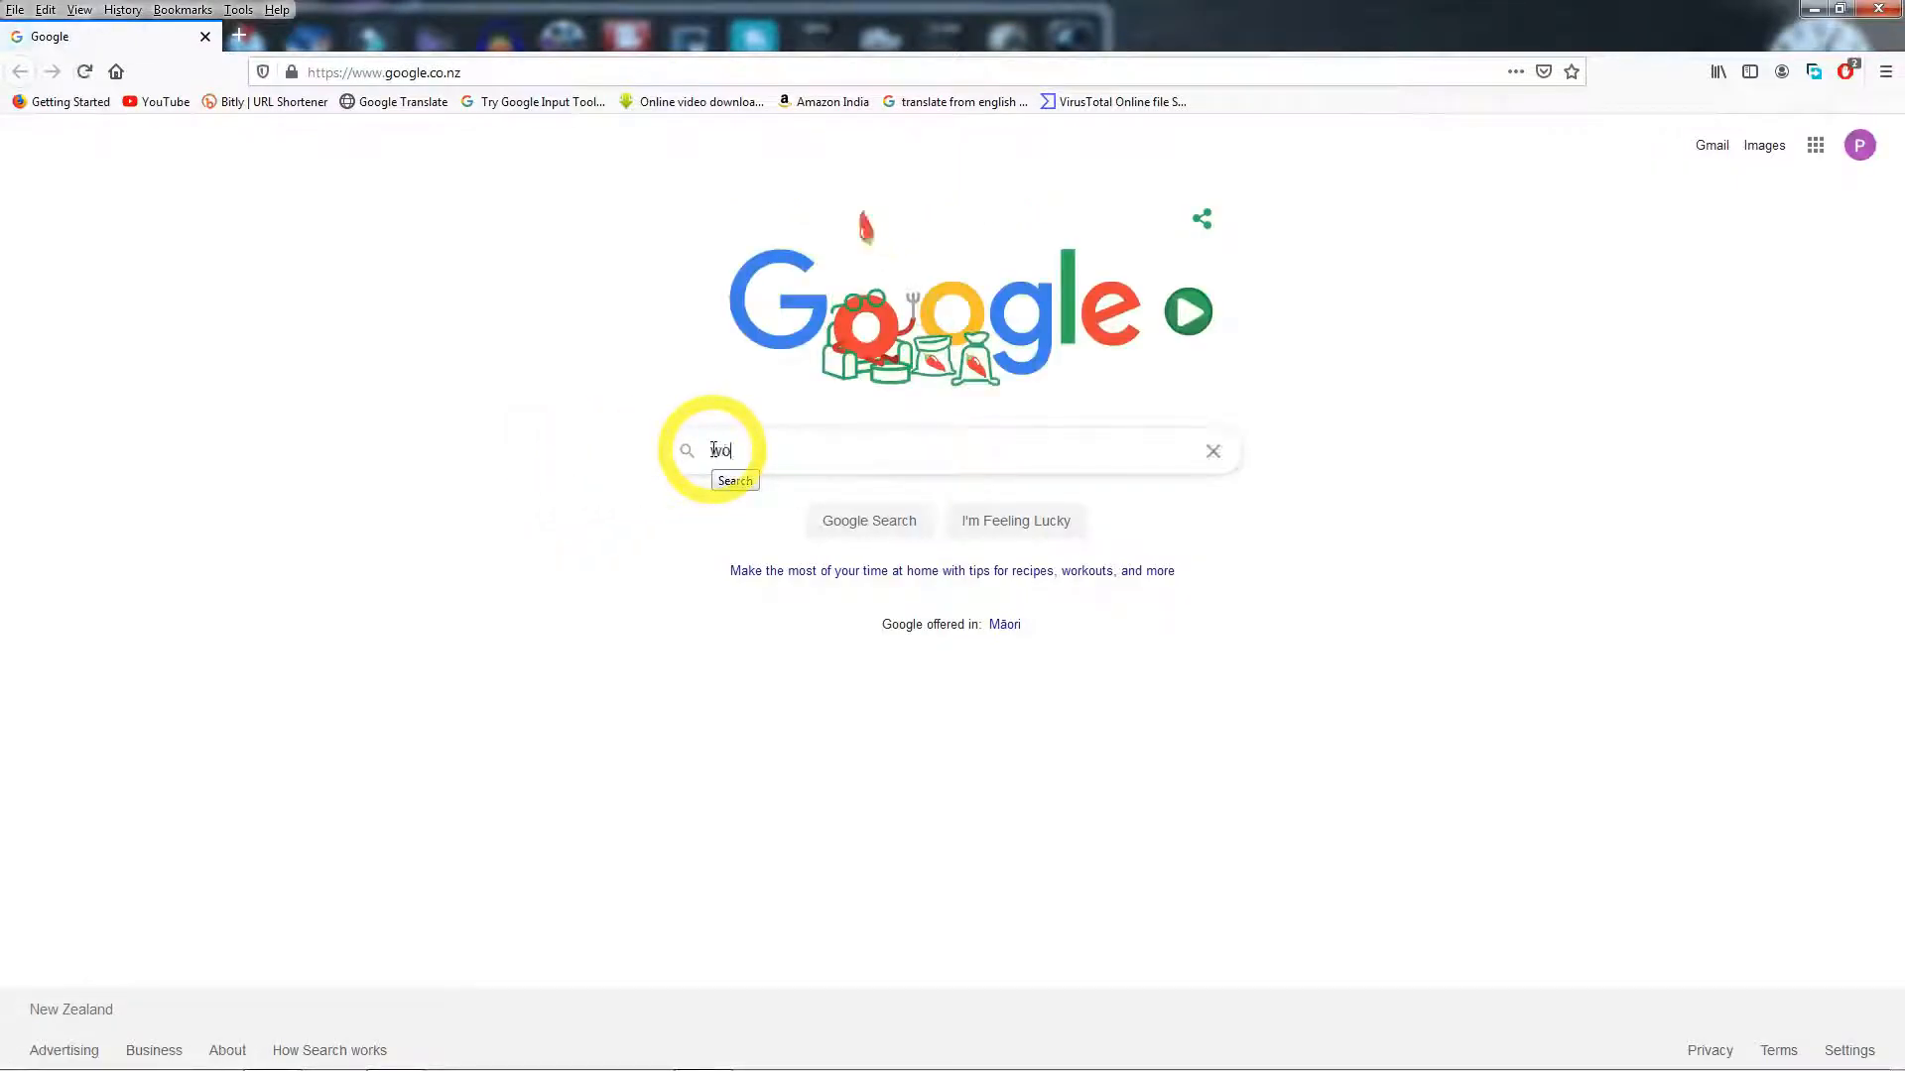
{"action": "type", "text": "rdpress"}
{"action": "key", "text": "Return"}
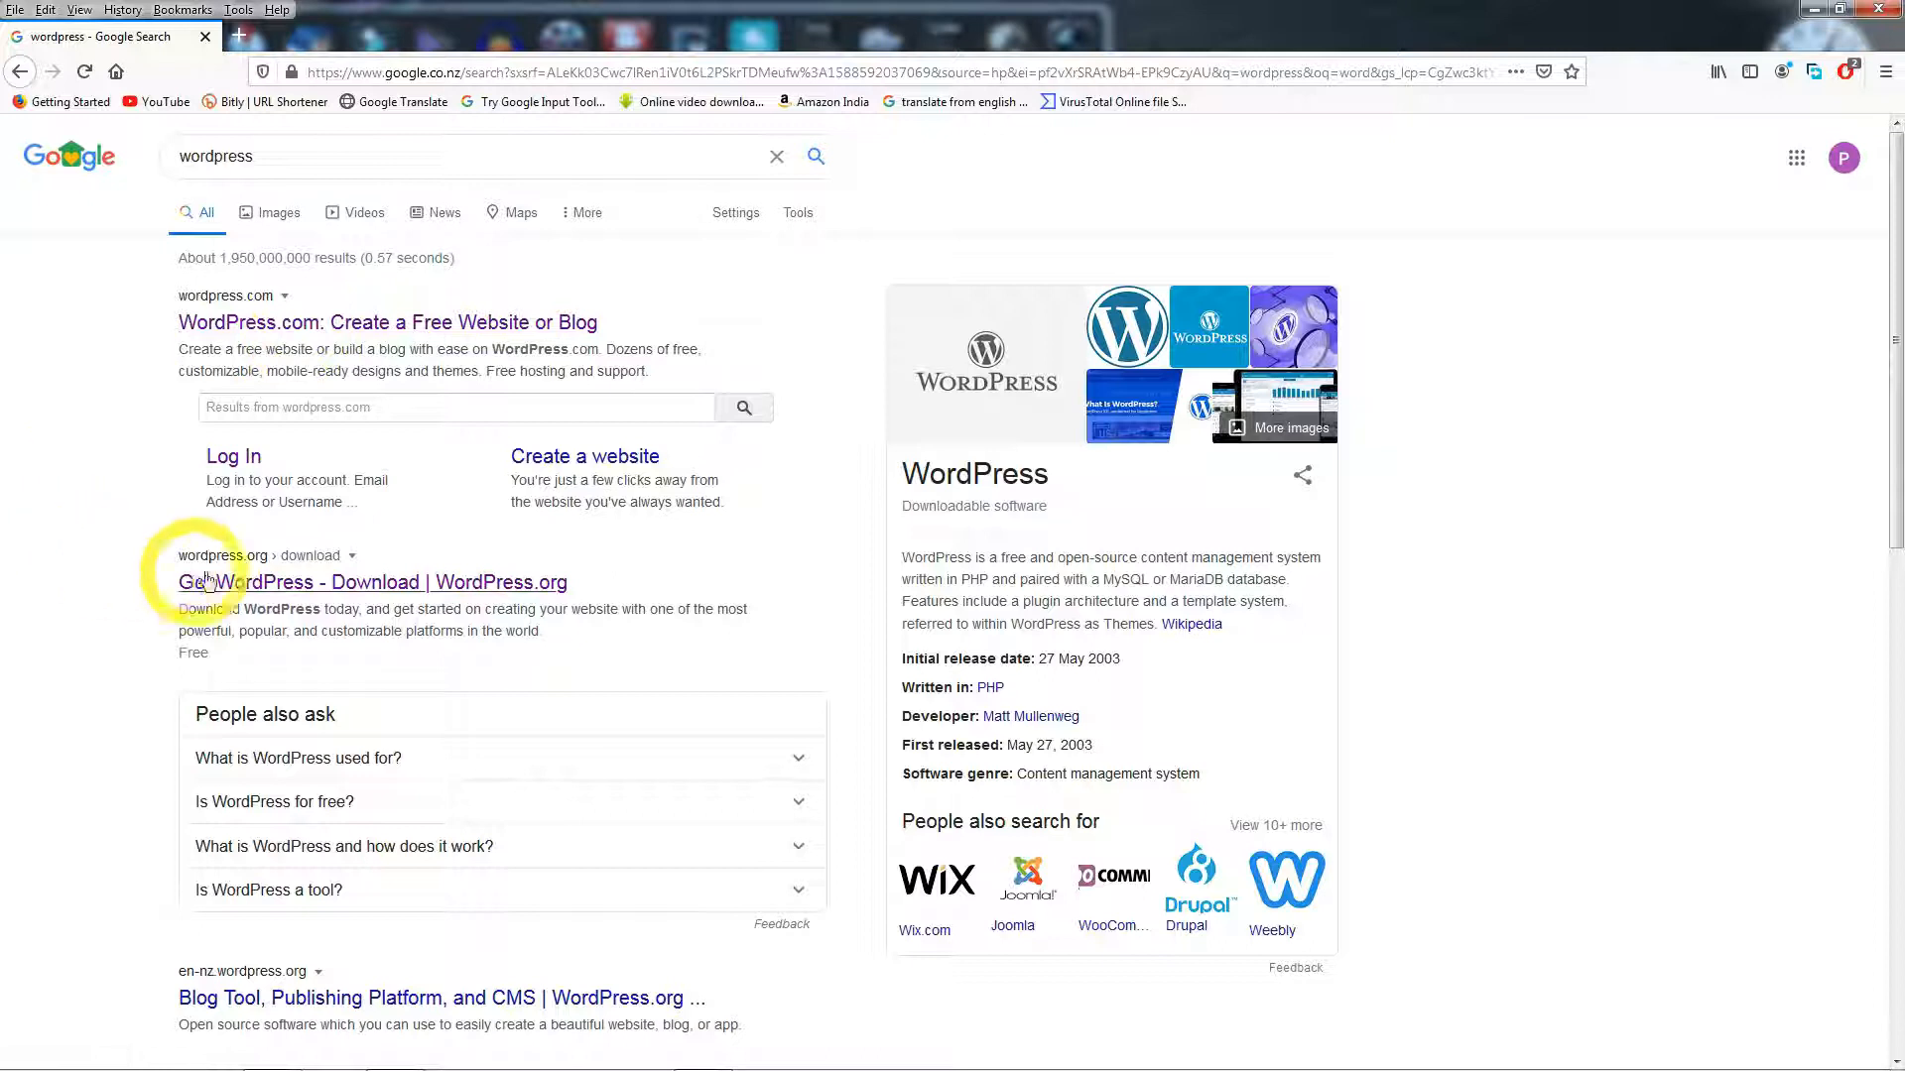
{"action": "left_click", "coordinate": [313, 587]}
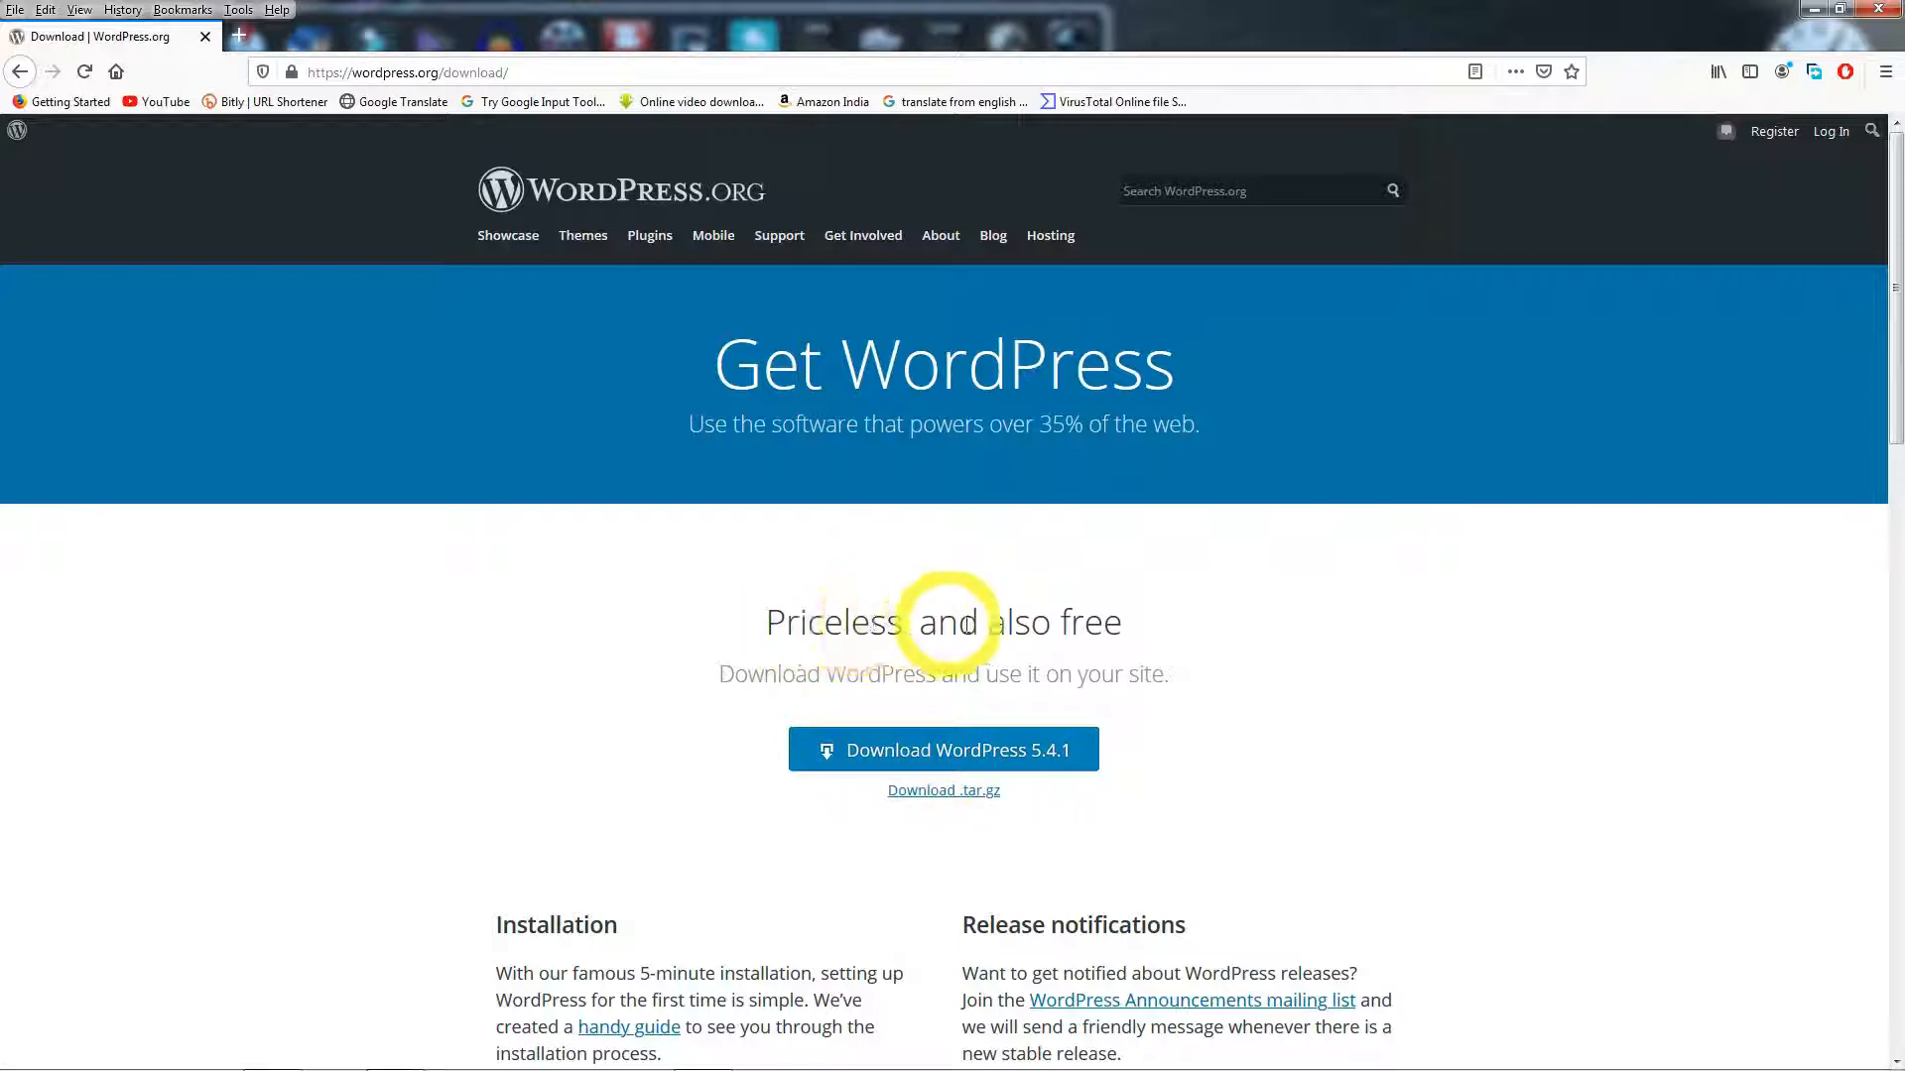
{"action": "left_click", "coordinate": [958, 752]}
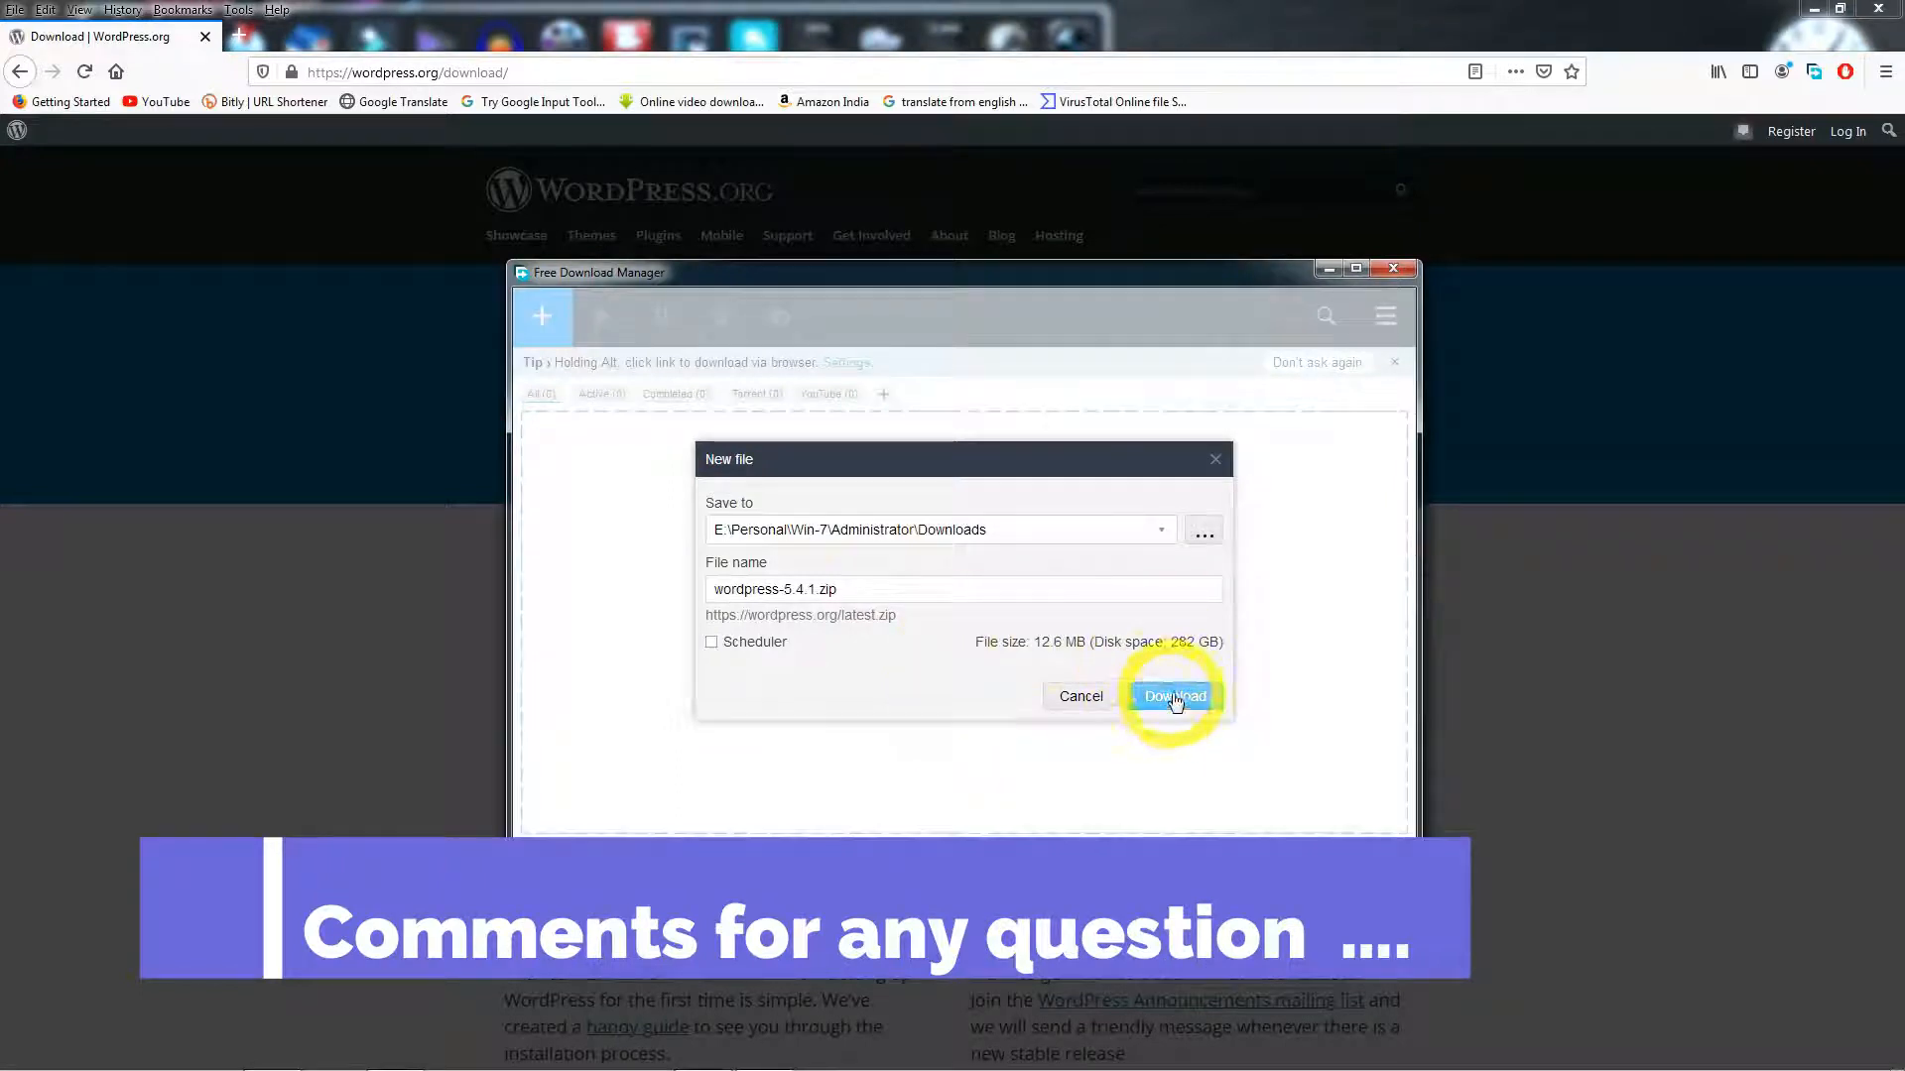
- Save wordpress-5.4.1.zip and show it in its folder on Local Disk (C:)
{"action": "left_click", "coordinate": [1176, 700]}
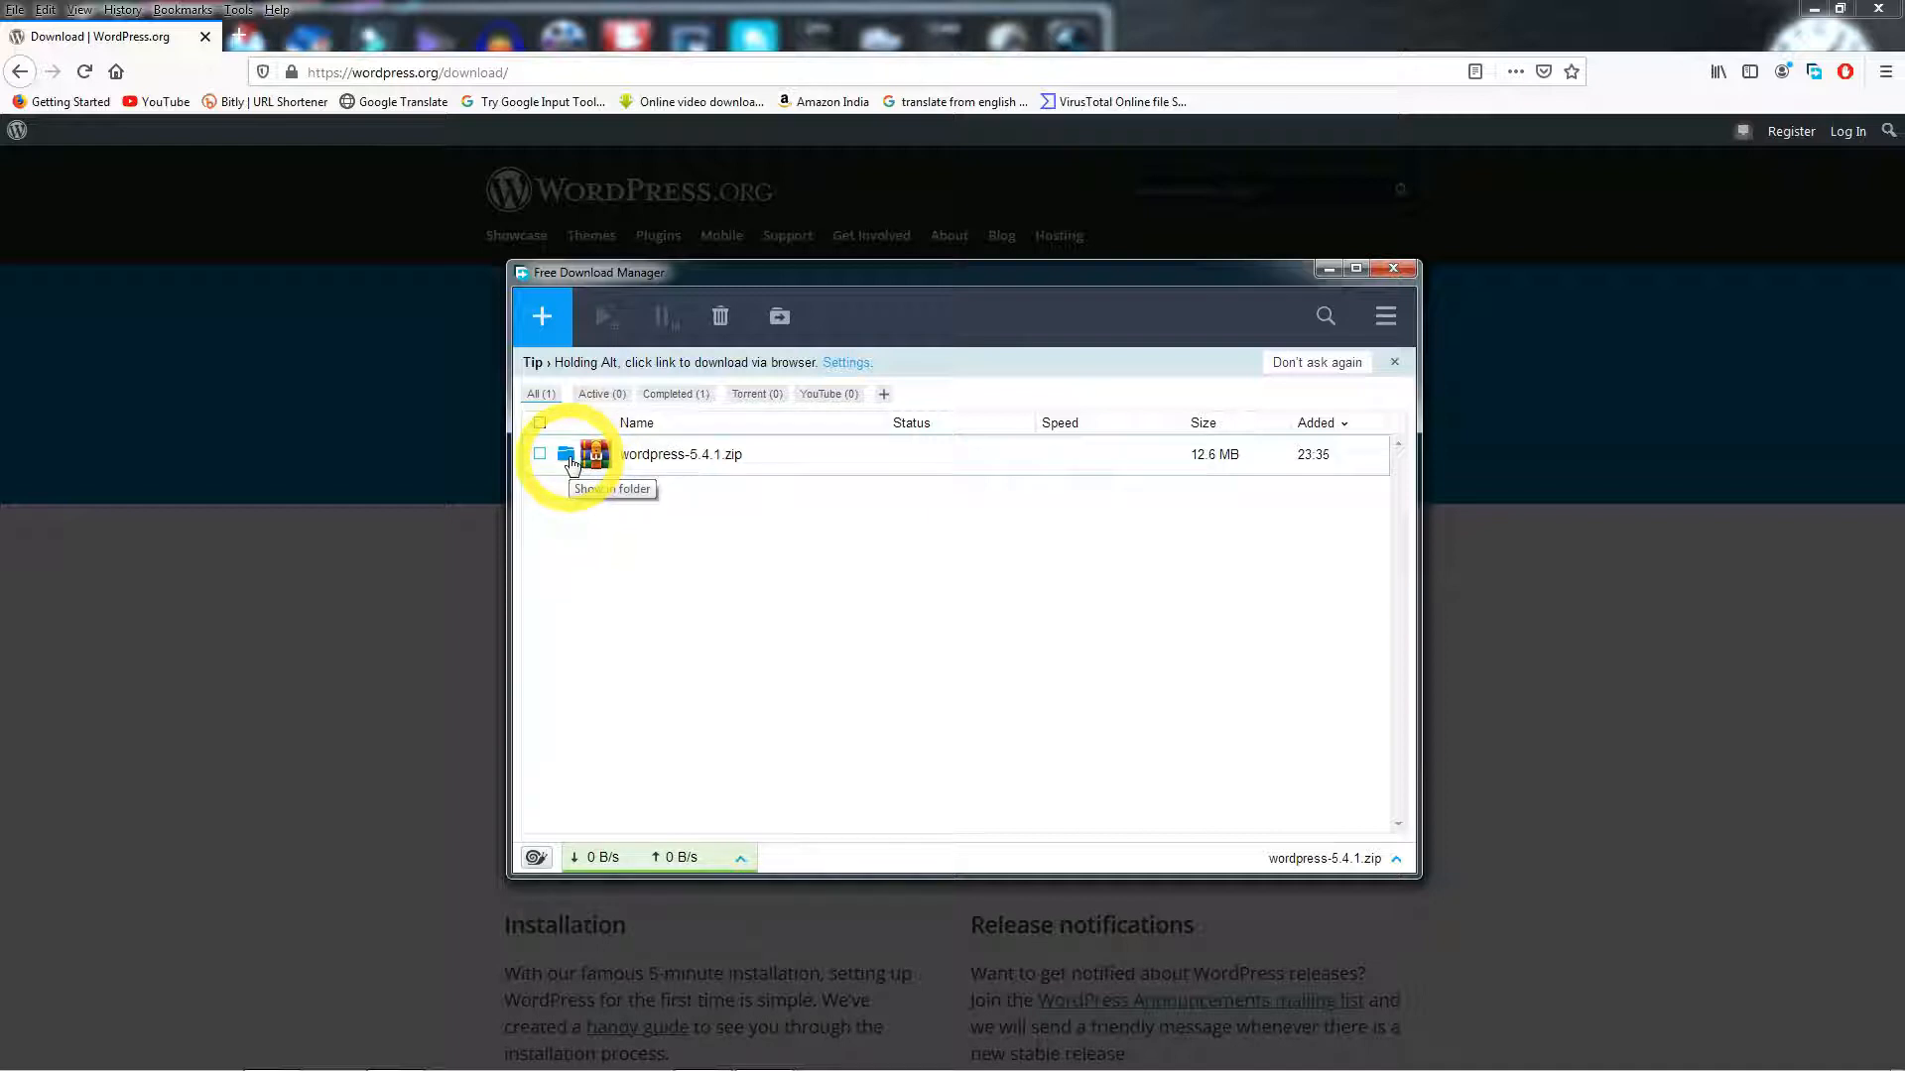
{"action": "left_click", "coordinate": [570, 462]}
{"action": "left_click", "coordinate": [277, 460]}
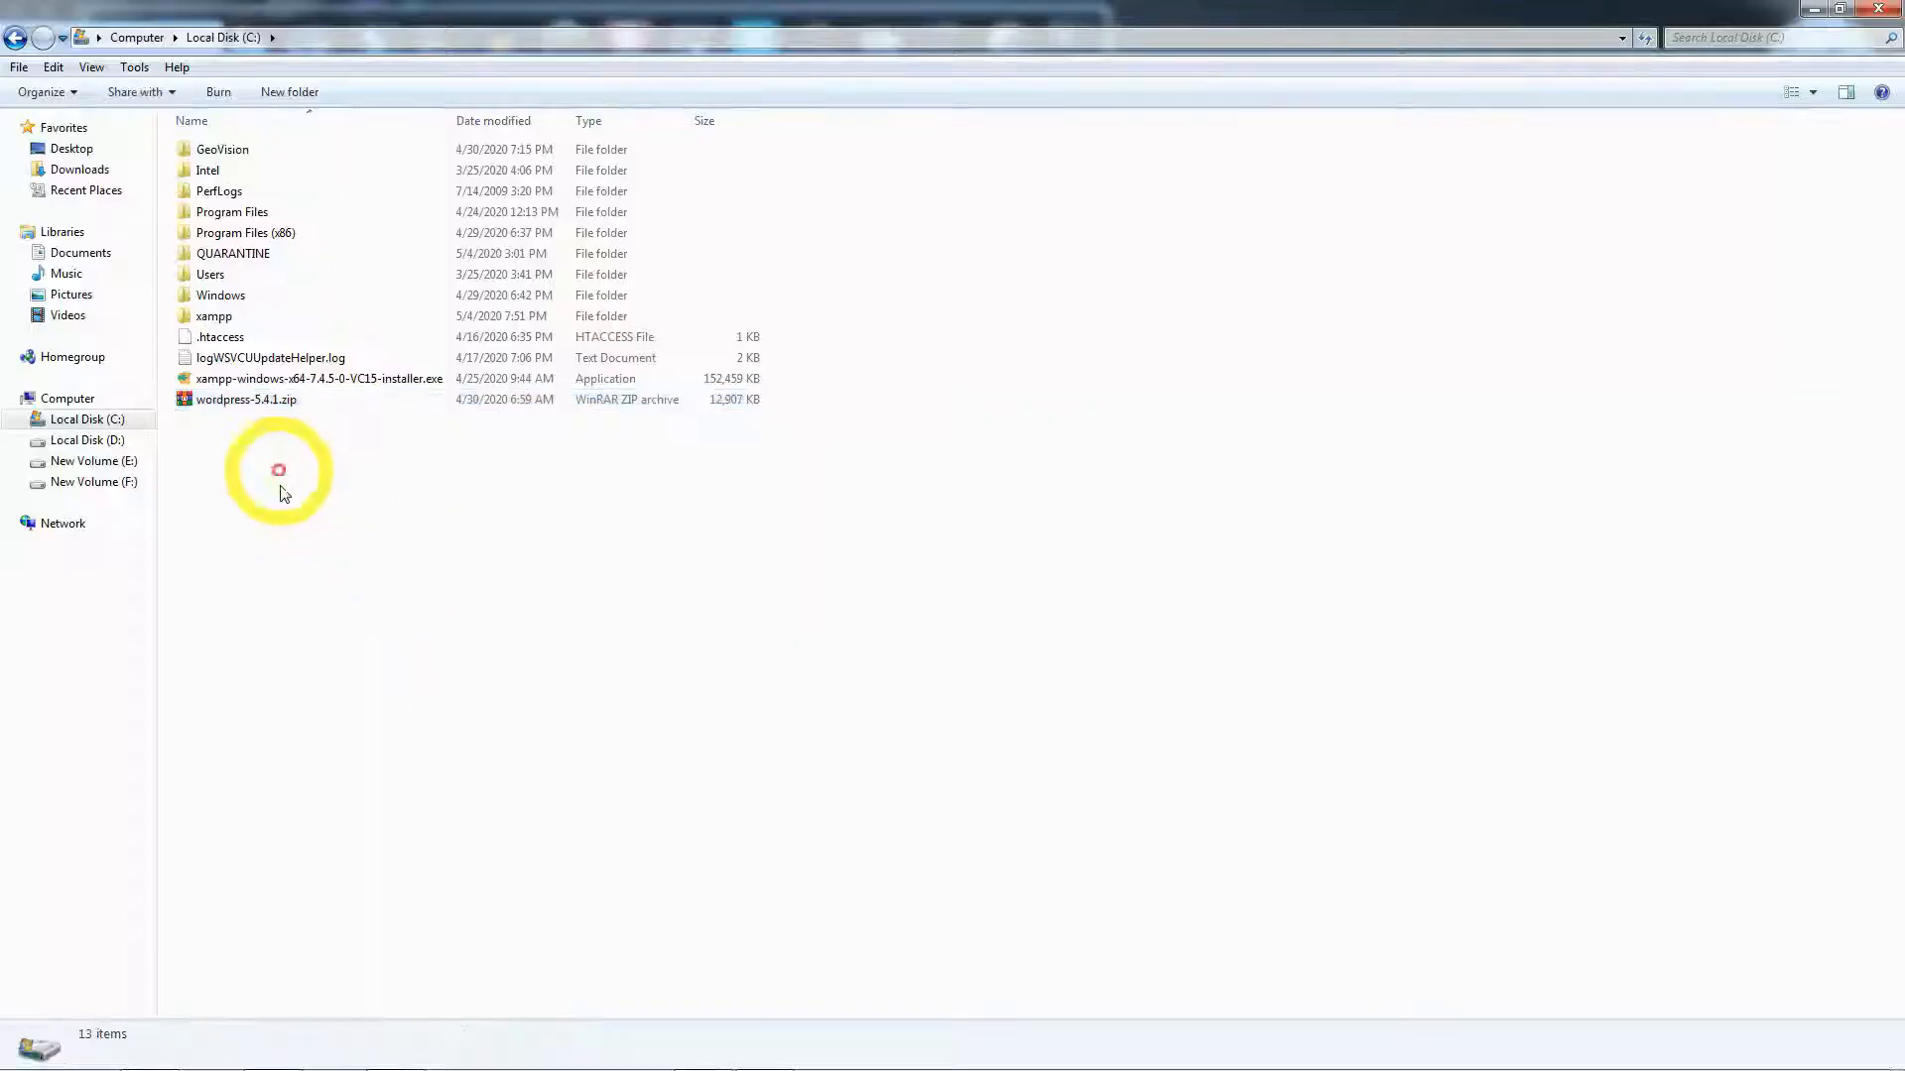
- Extract wordpress-5.4.1.zip here, copy the new wordpress folder, and open the xampp folder
{"action": "right_click", "coordinate": [241, 401]}
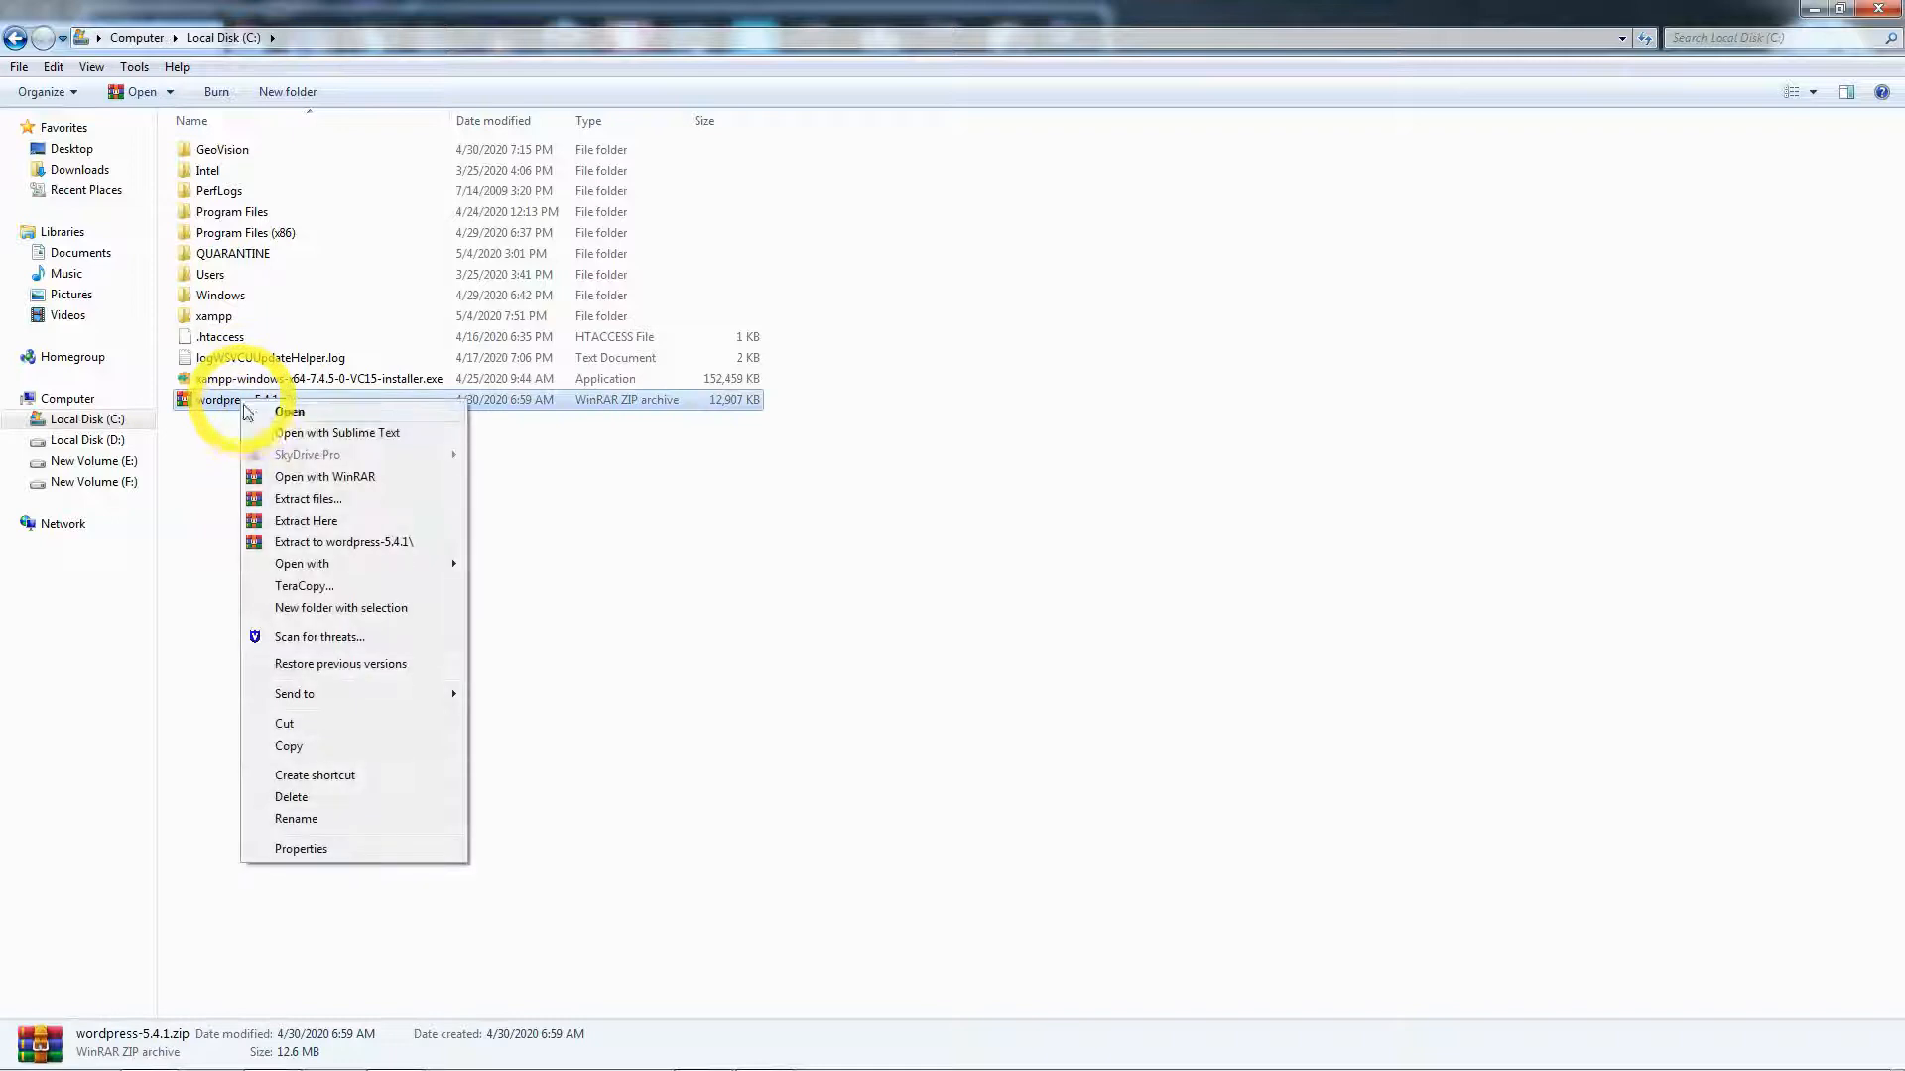
{"action": "left_click", "coordinate": [315, 521]}
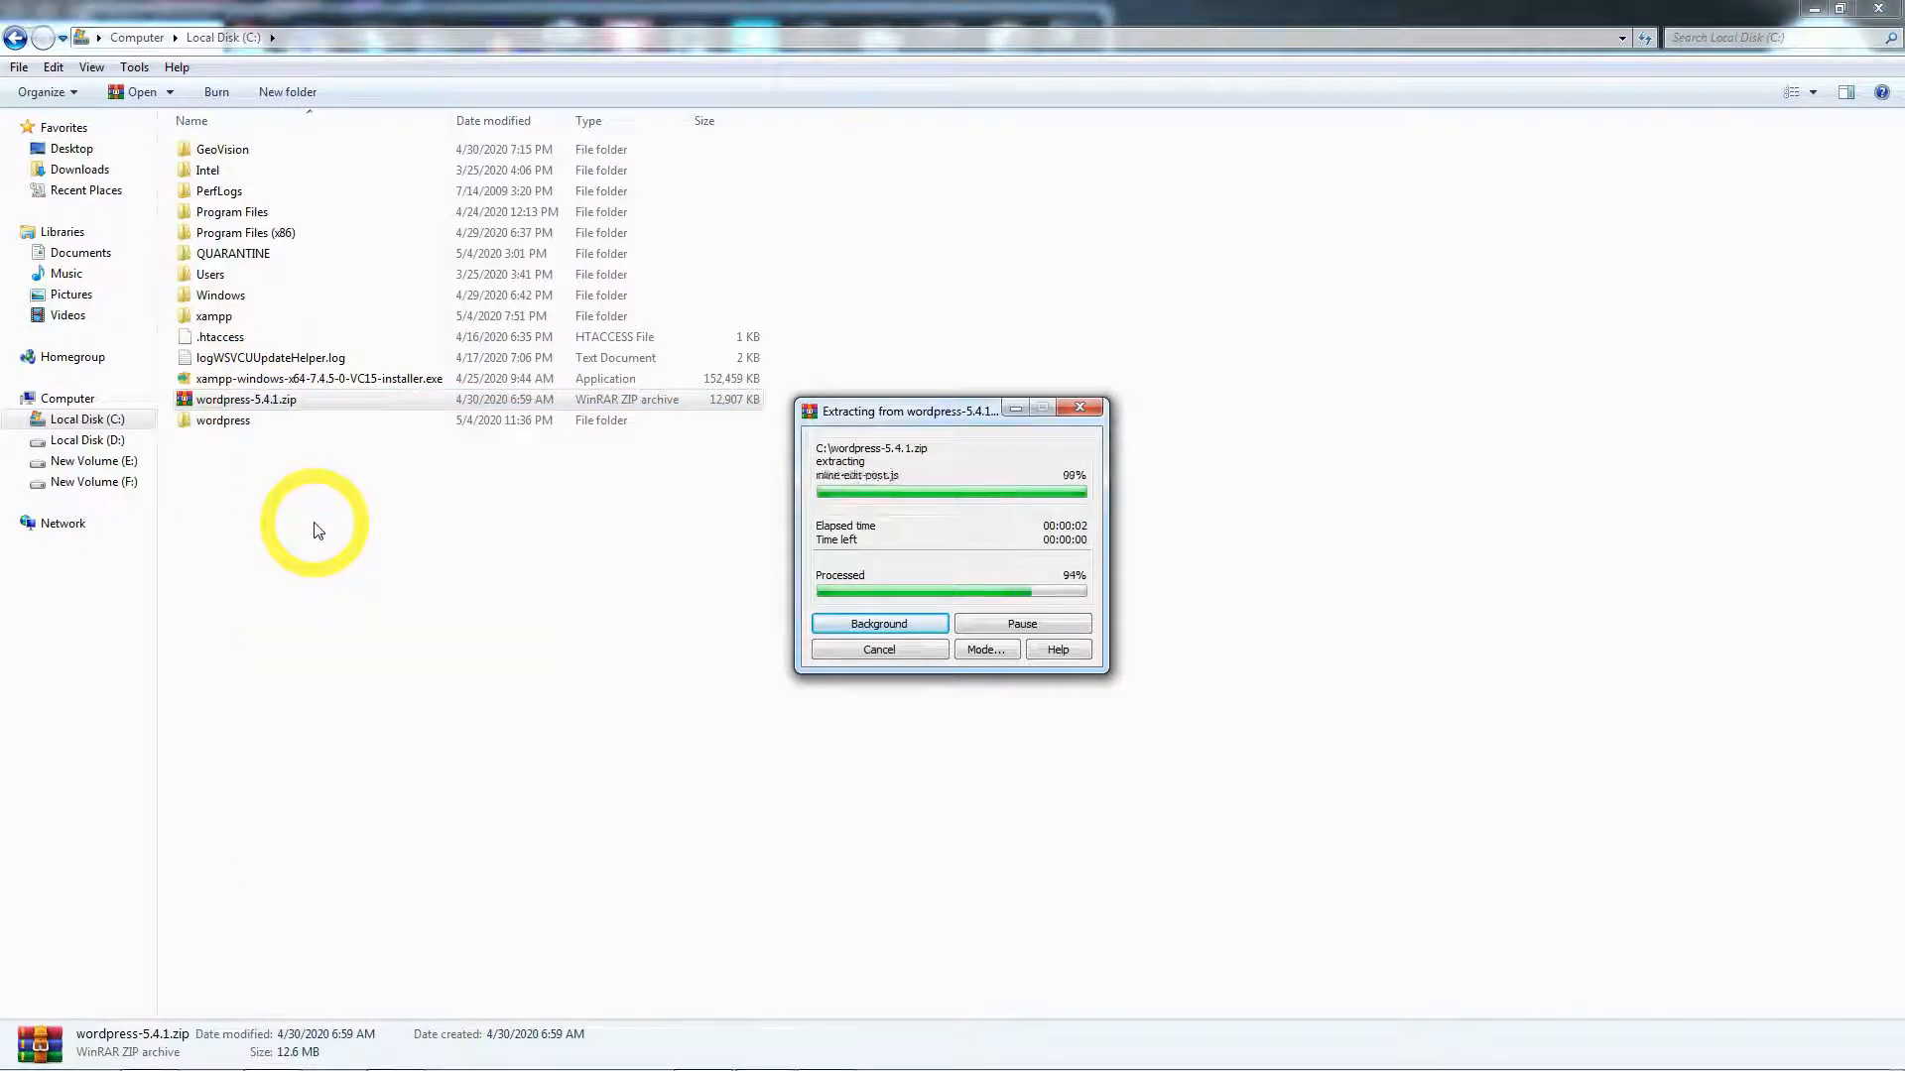
{"action": "left_click", "coordinate": [216, 429]}
{"action": "right_click", "coordinate": [220, 428]}
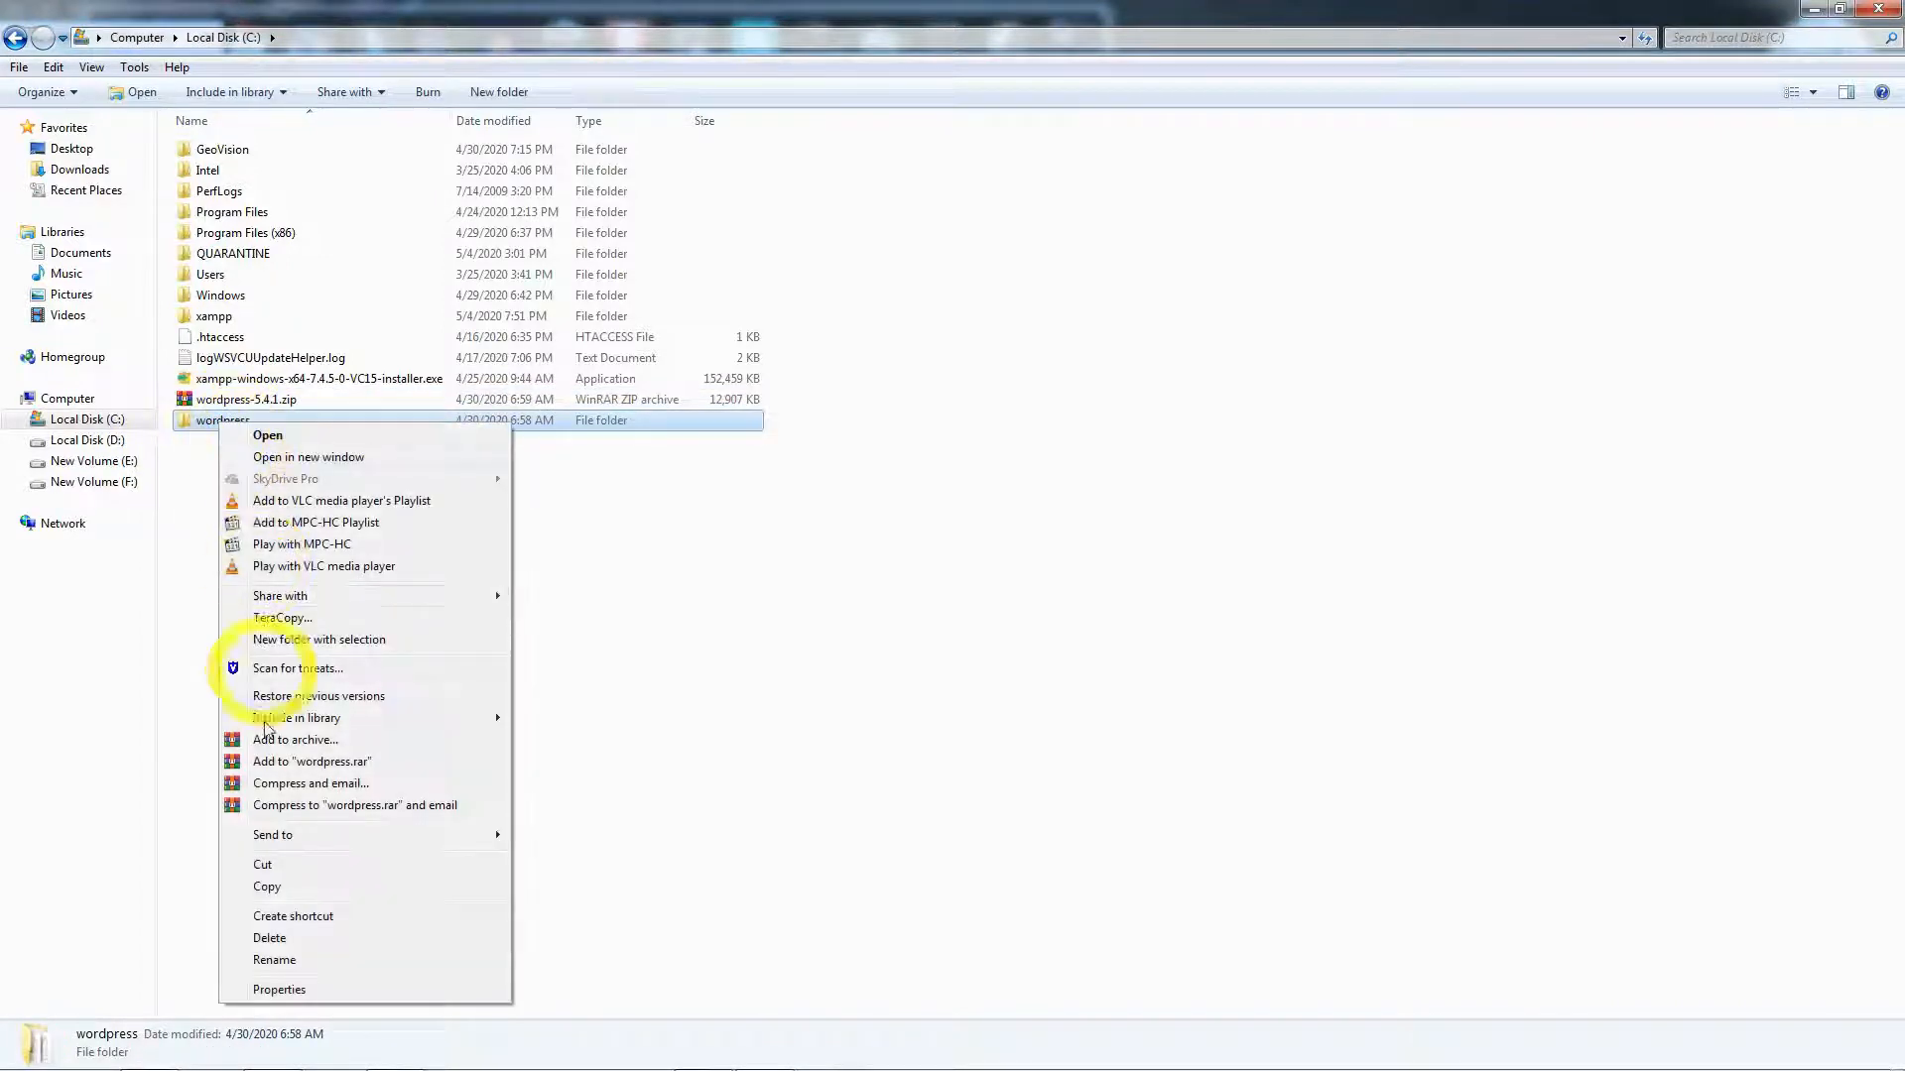
{"action": "left_click", "coordinate": [266, 887]}
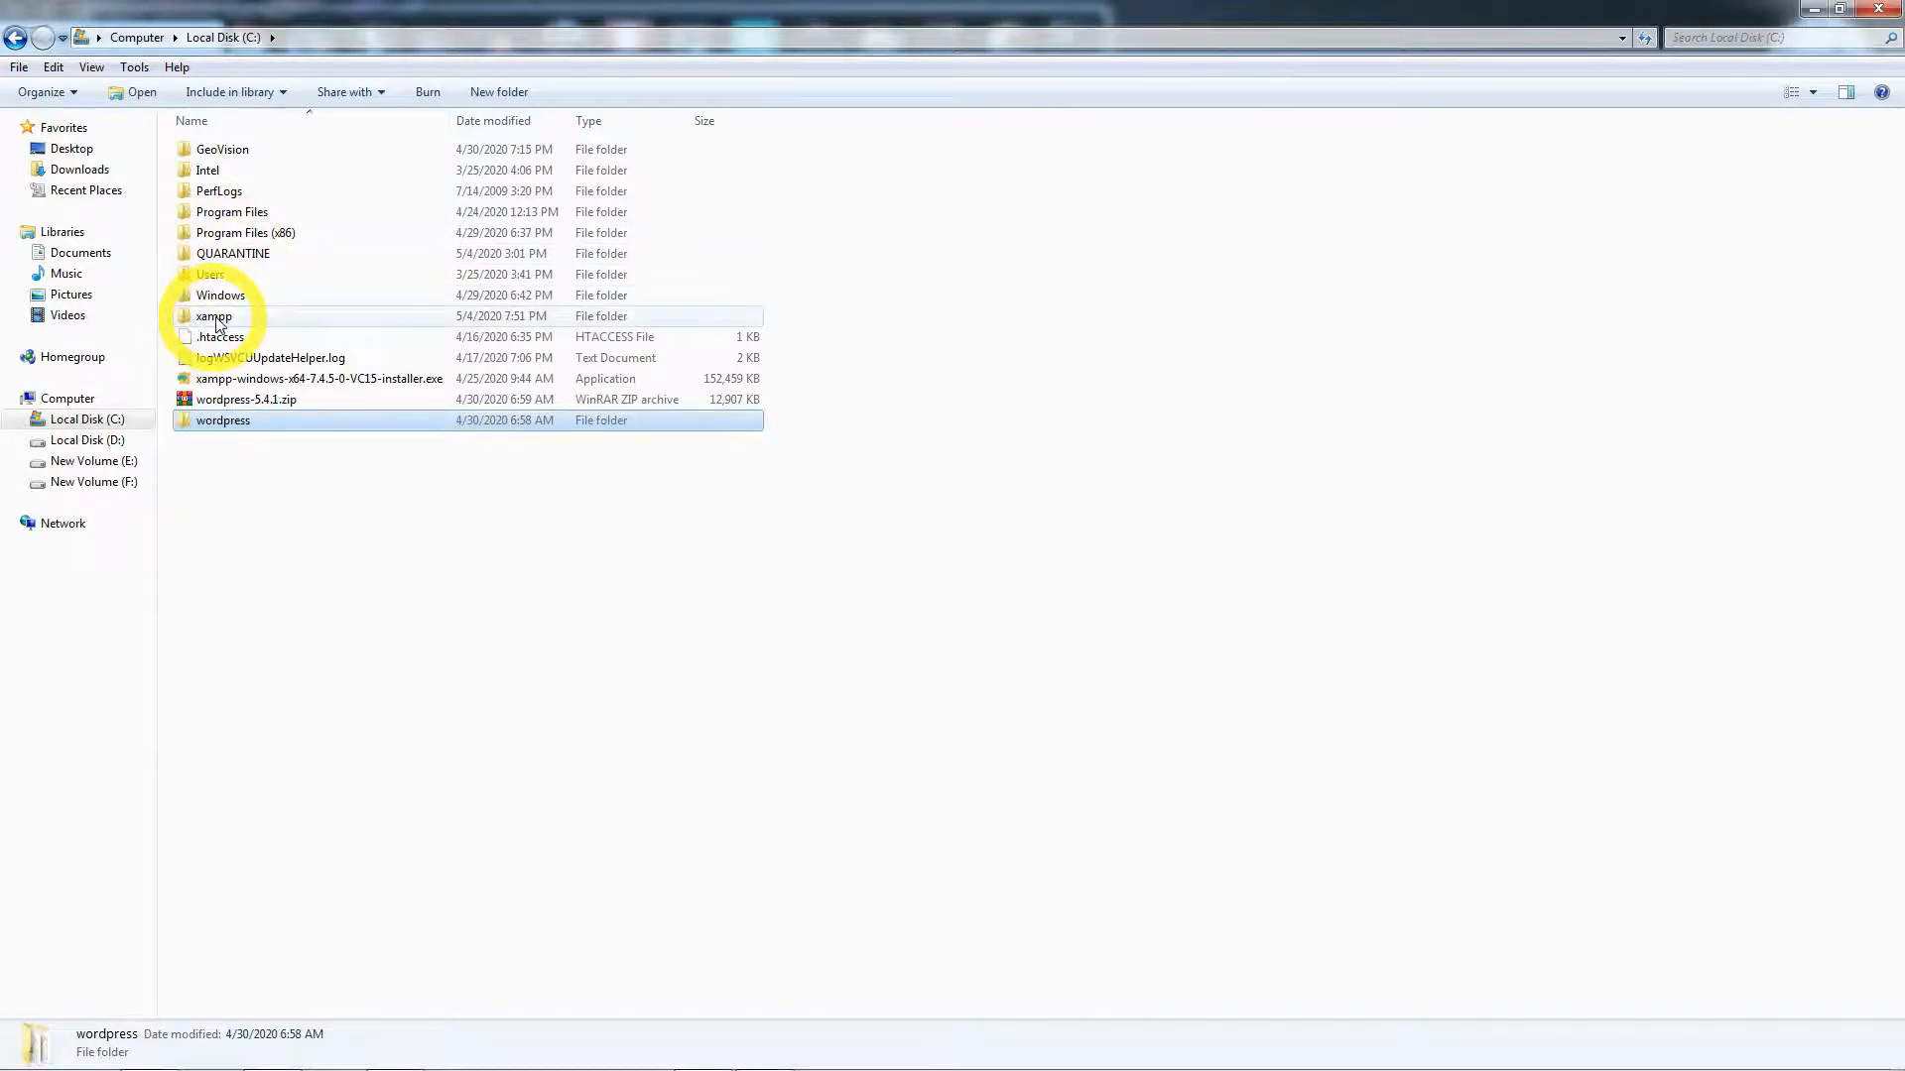
{"action": "double_click", "coordinate": [218, 316]}
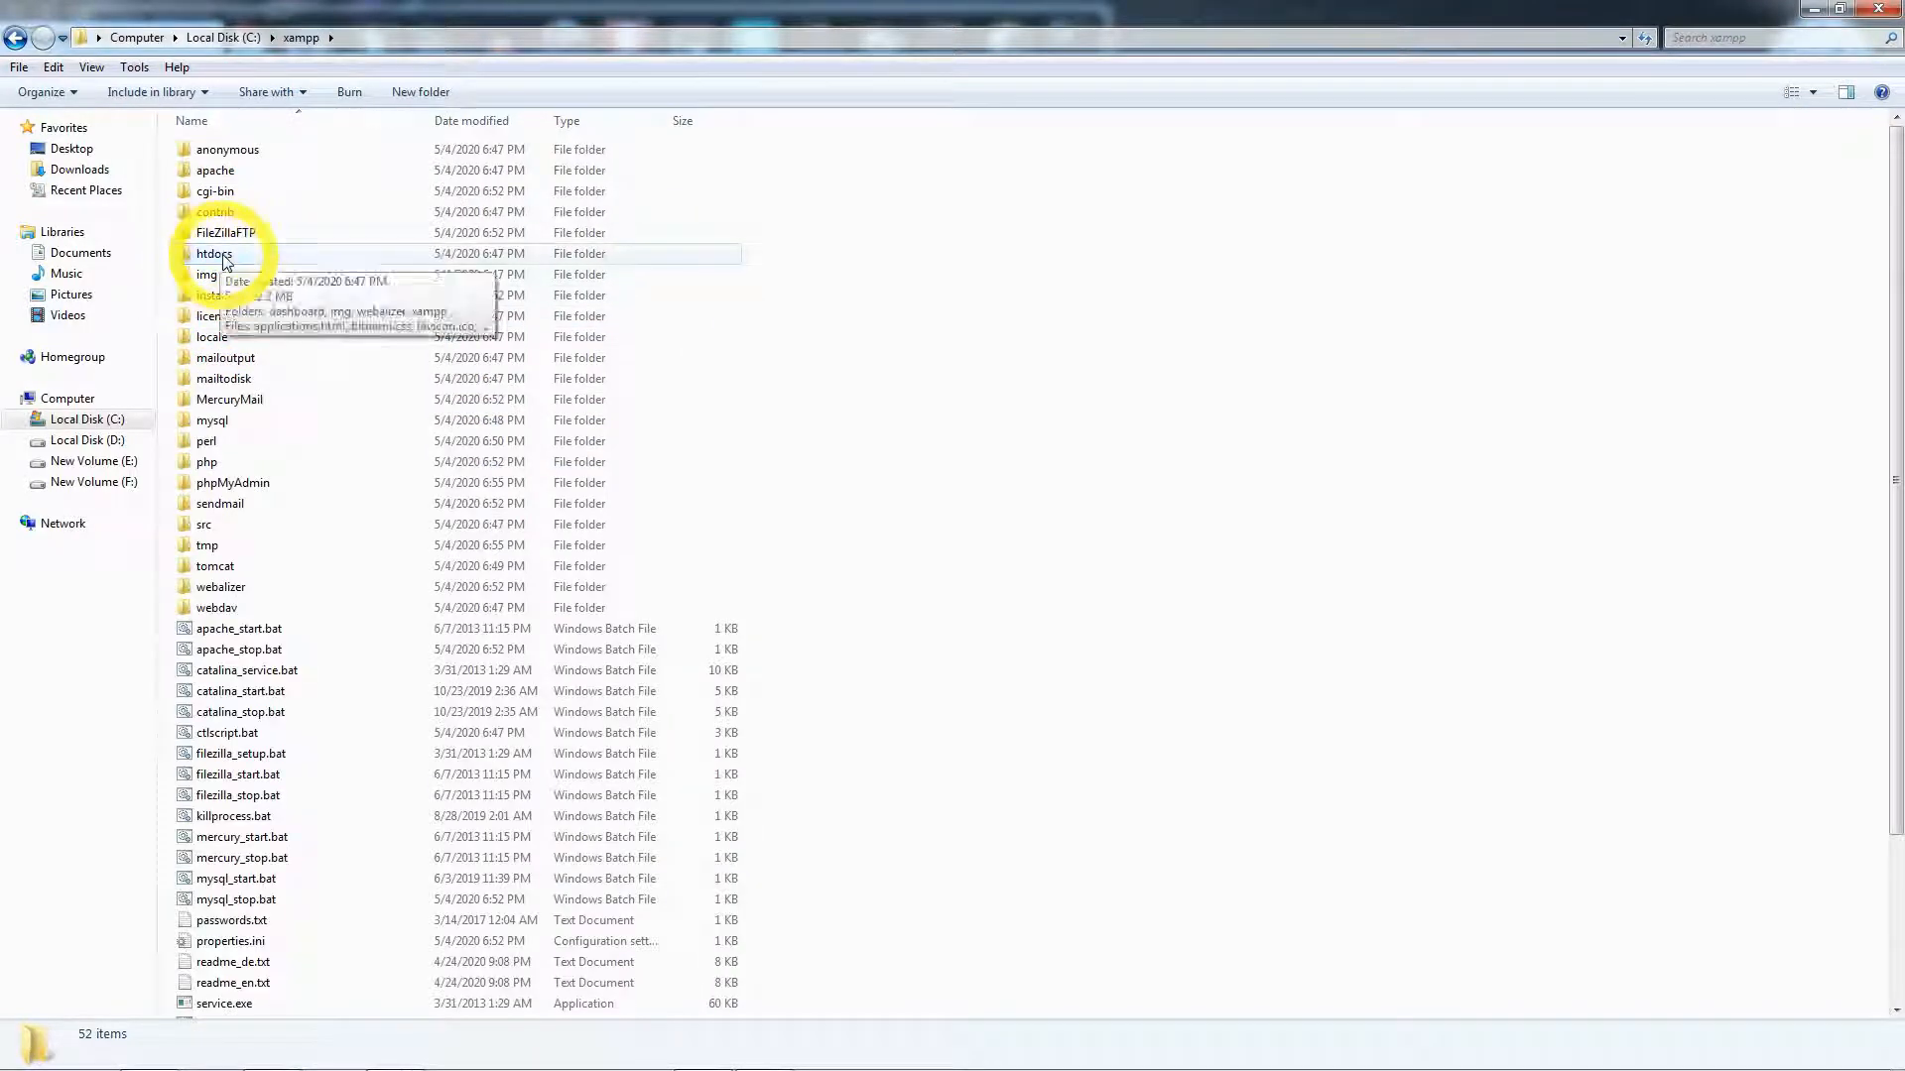
- Paste the copied WordPress folder into C:\xampp\htdocs
{"action": "left_click", "coordinate": [213, 255]}
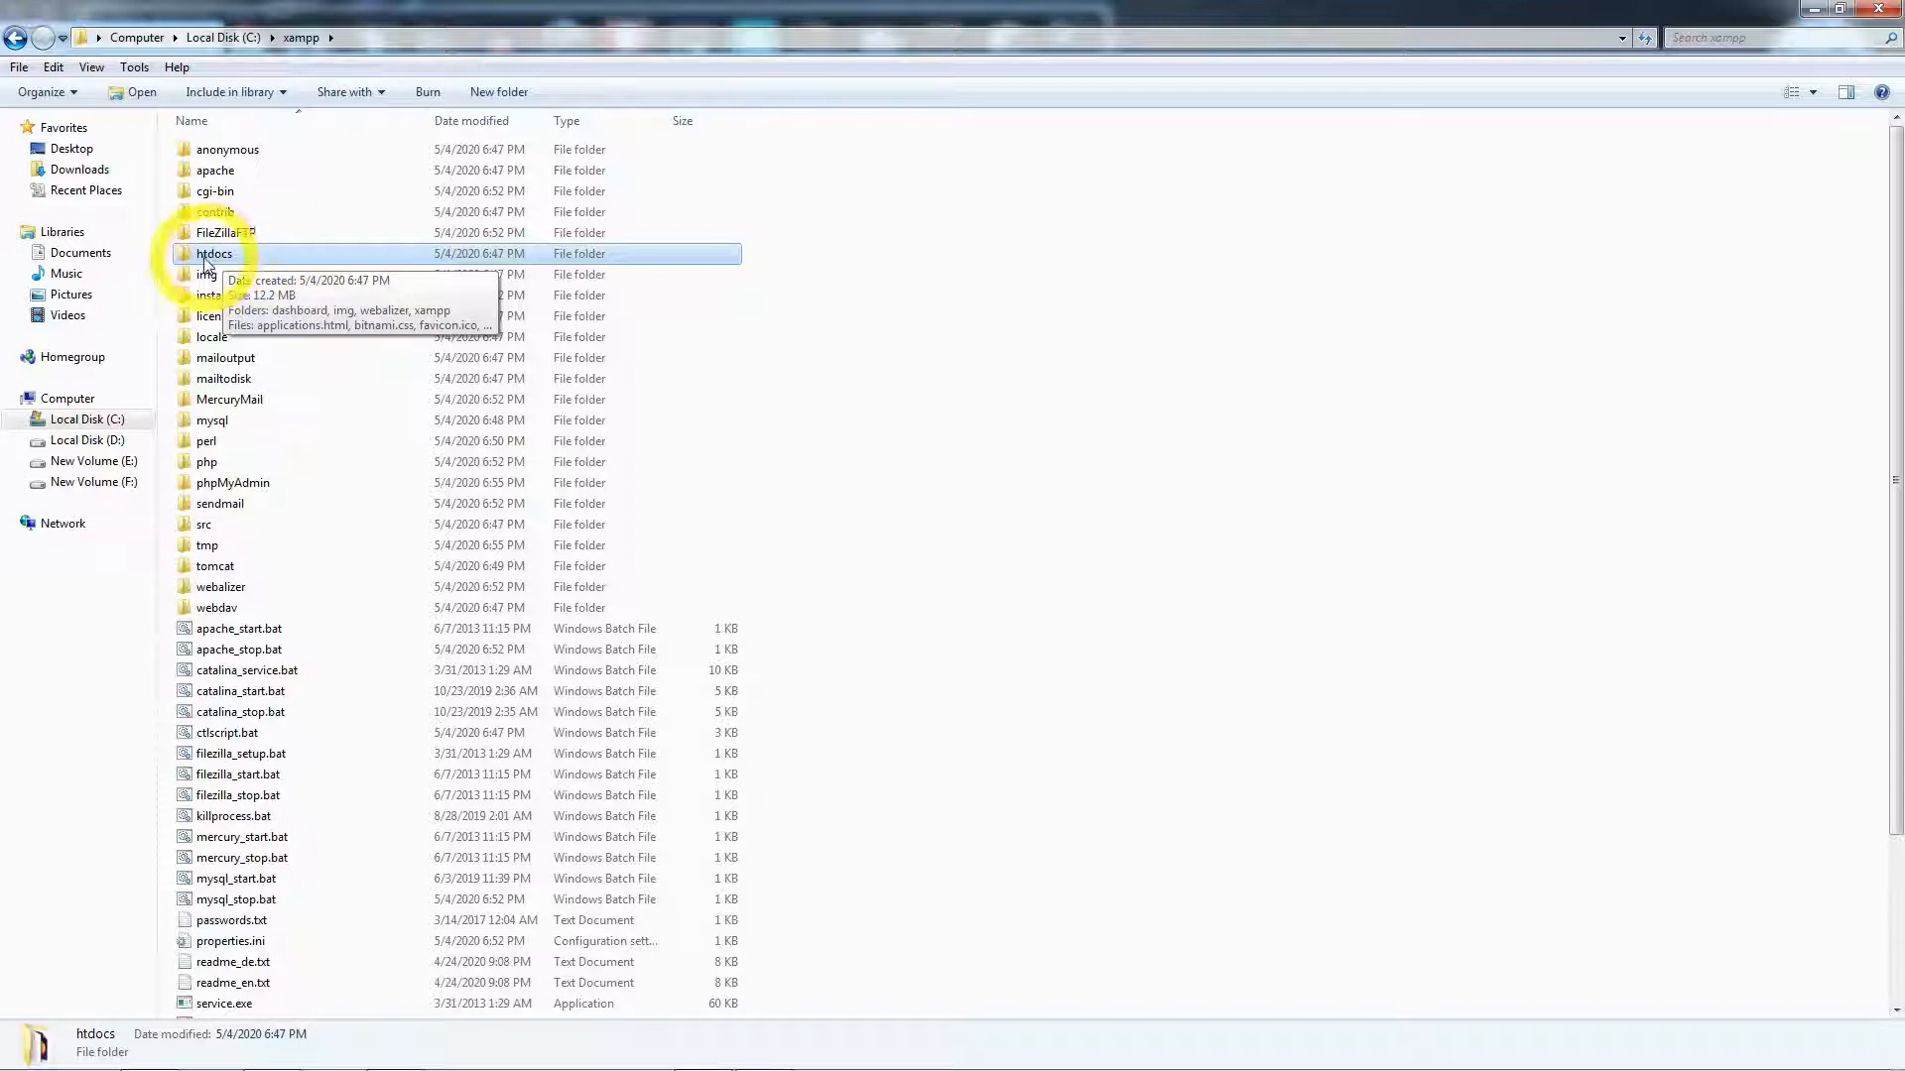
{"action": "double_click", "coordinate": [216, 255]}
{"action": "right_click", "coordinate": [247, 374]}
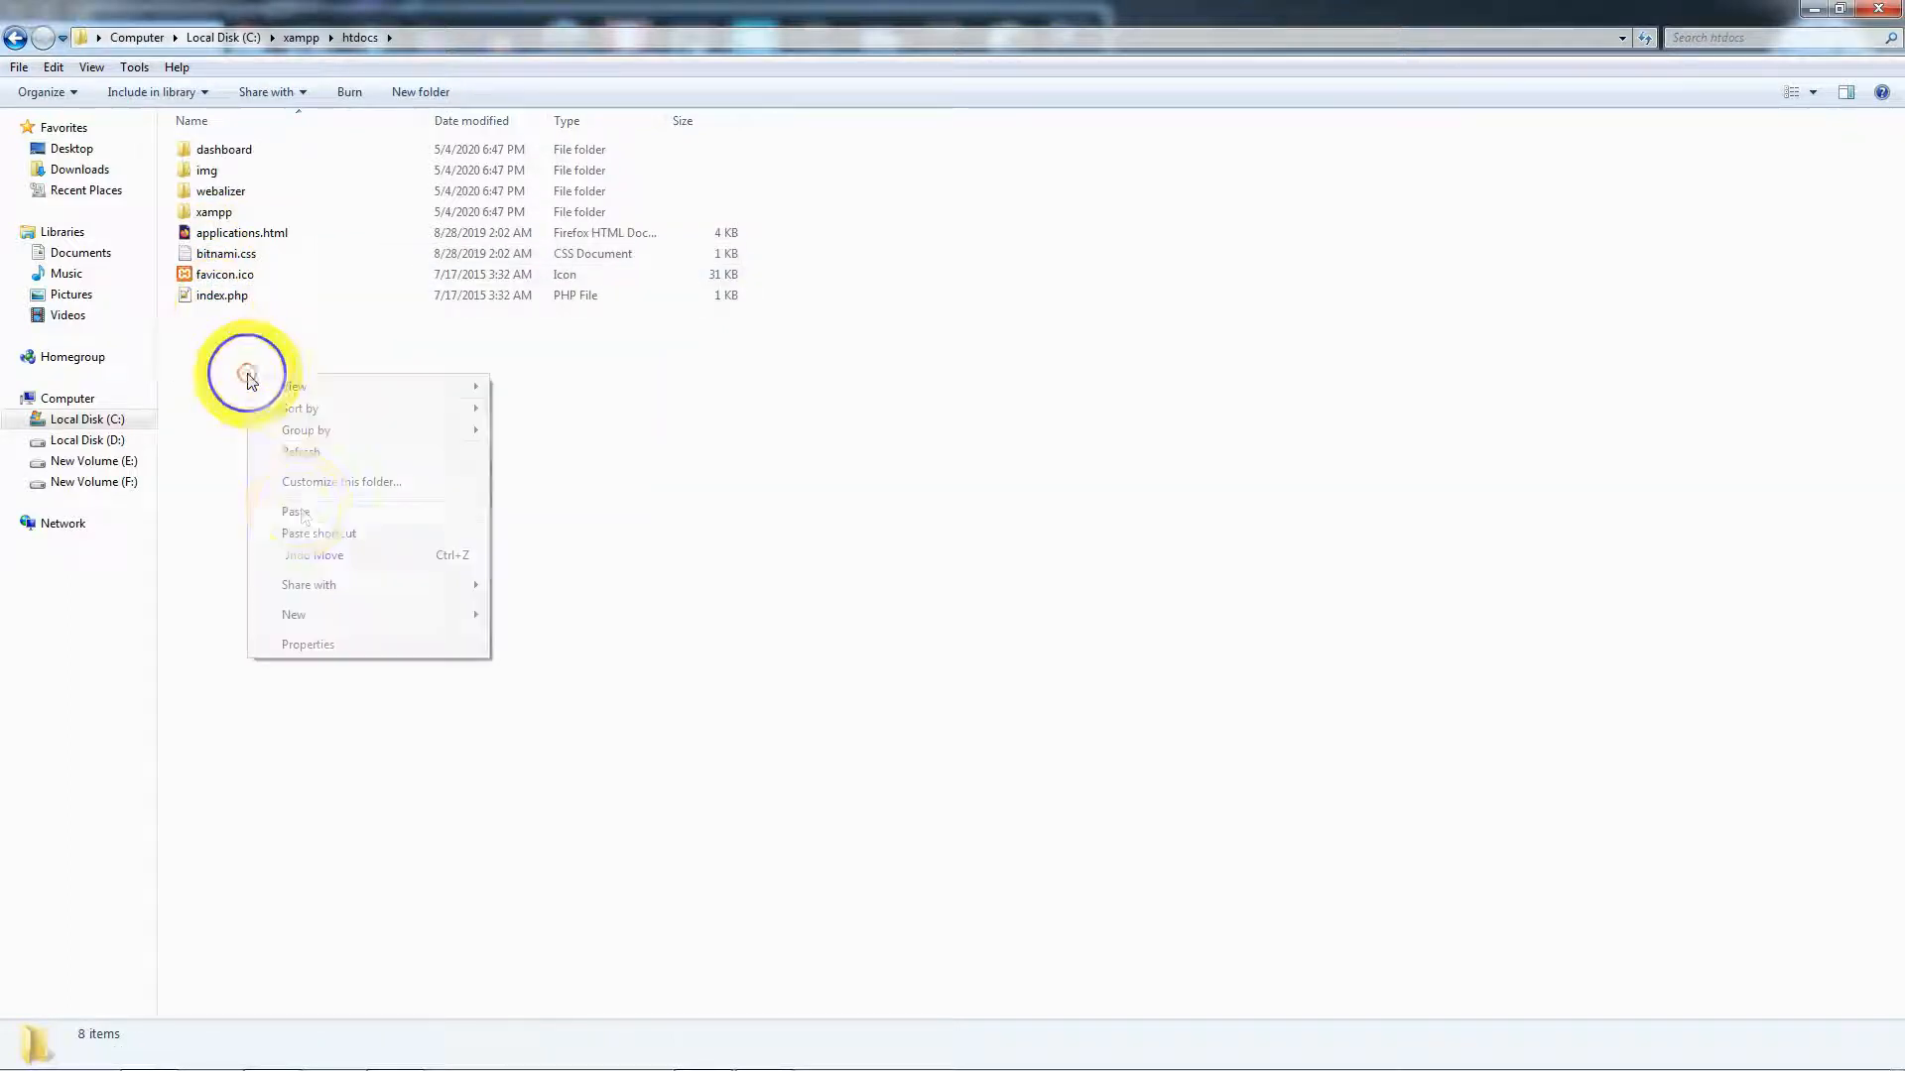
{"action": "left_click", "coordinate": [307, 512]}
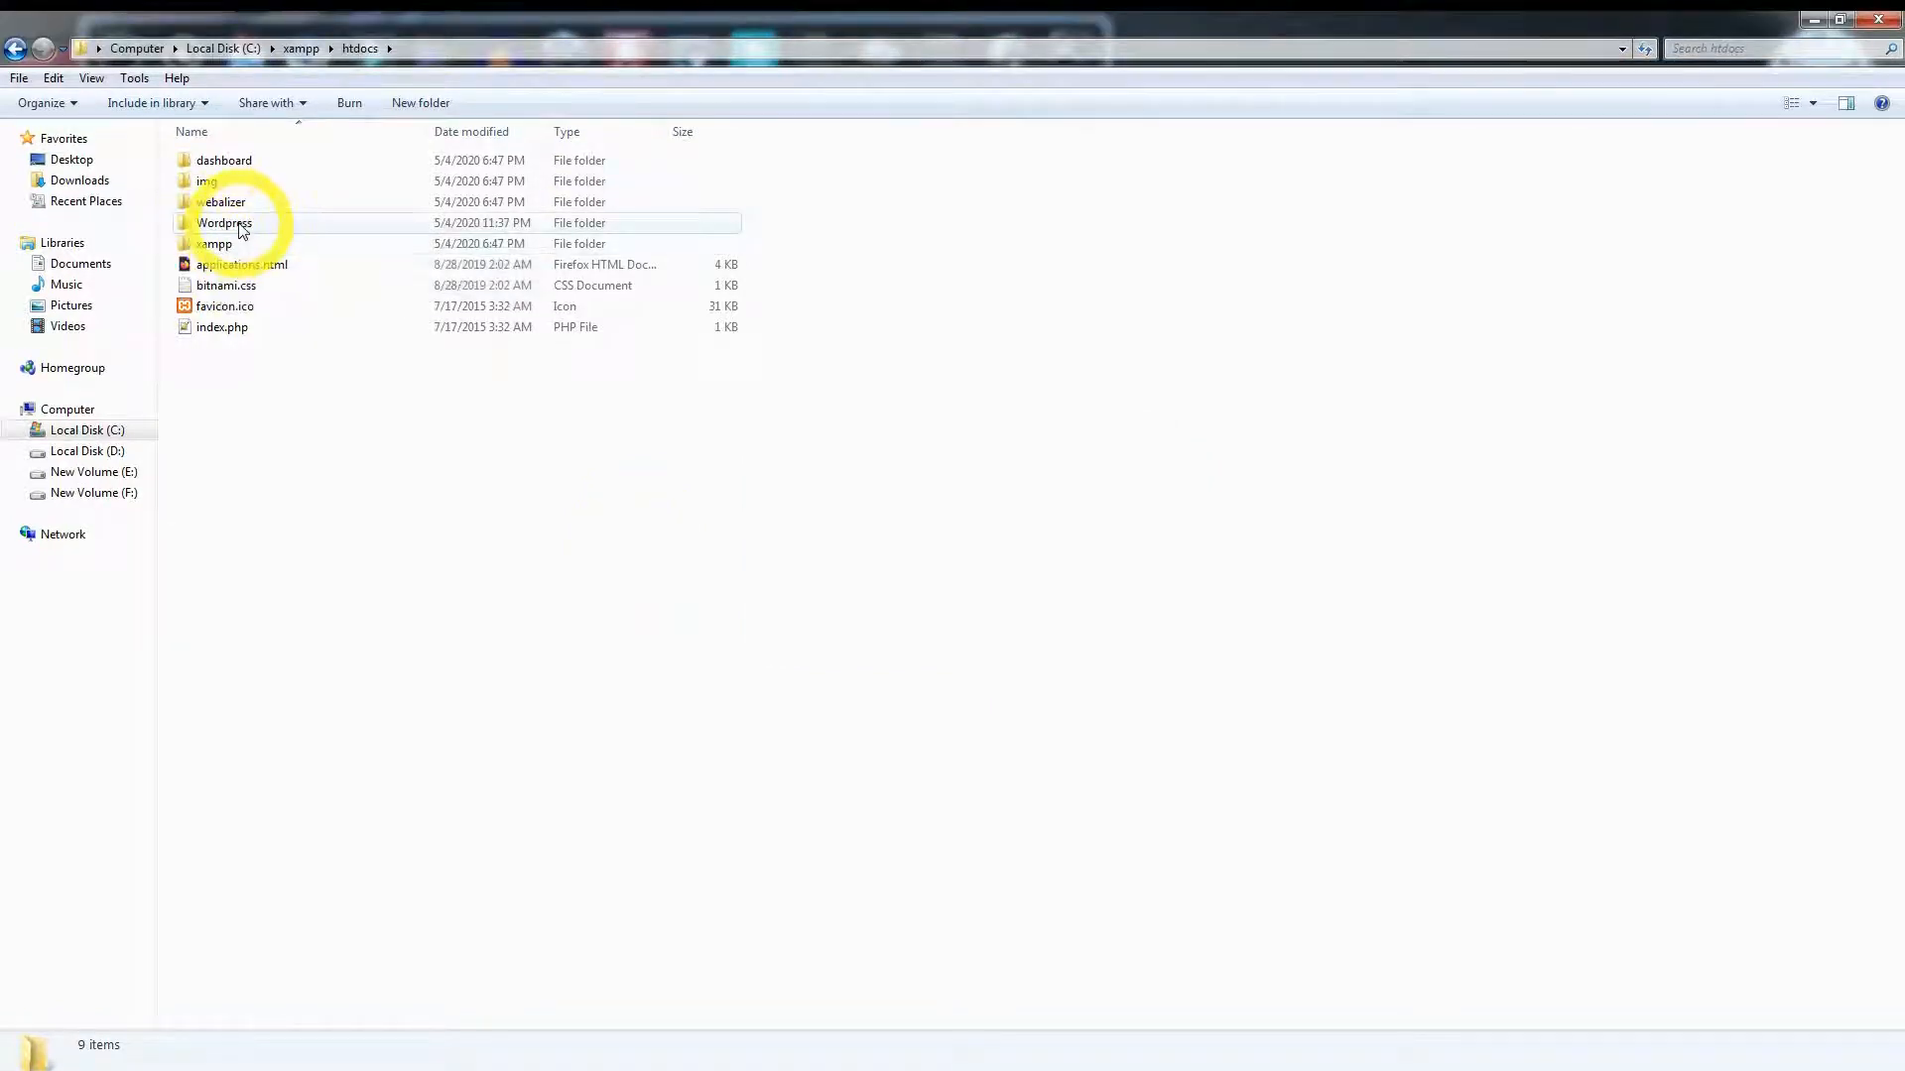
- Check the pasted folder's contents and rename it to MyFsite
{"action": "left_click", "coordinate": [239, 231]}
{"action": "double_click", "coordinate": [238, 231]}
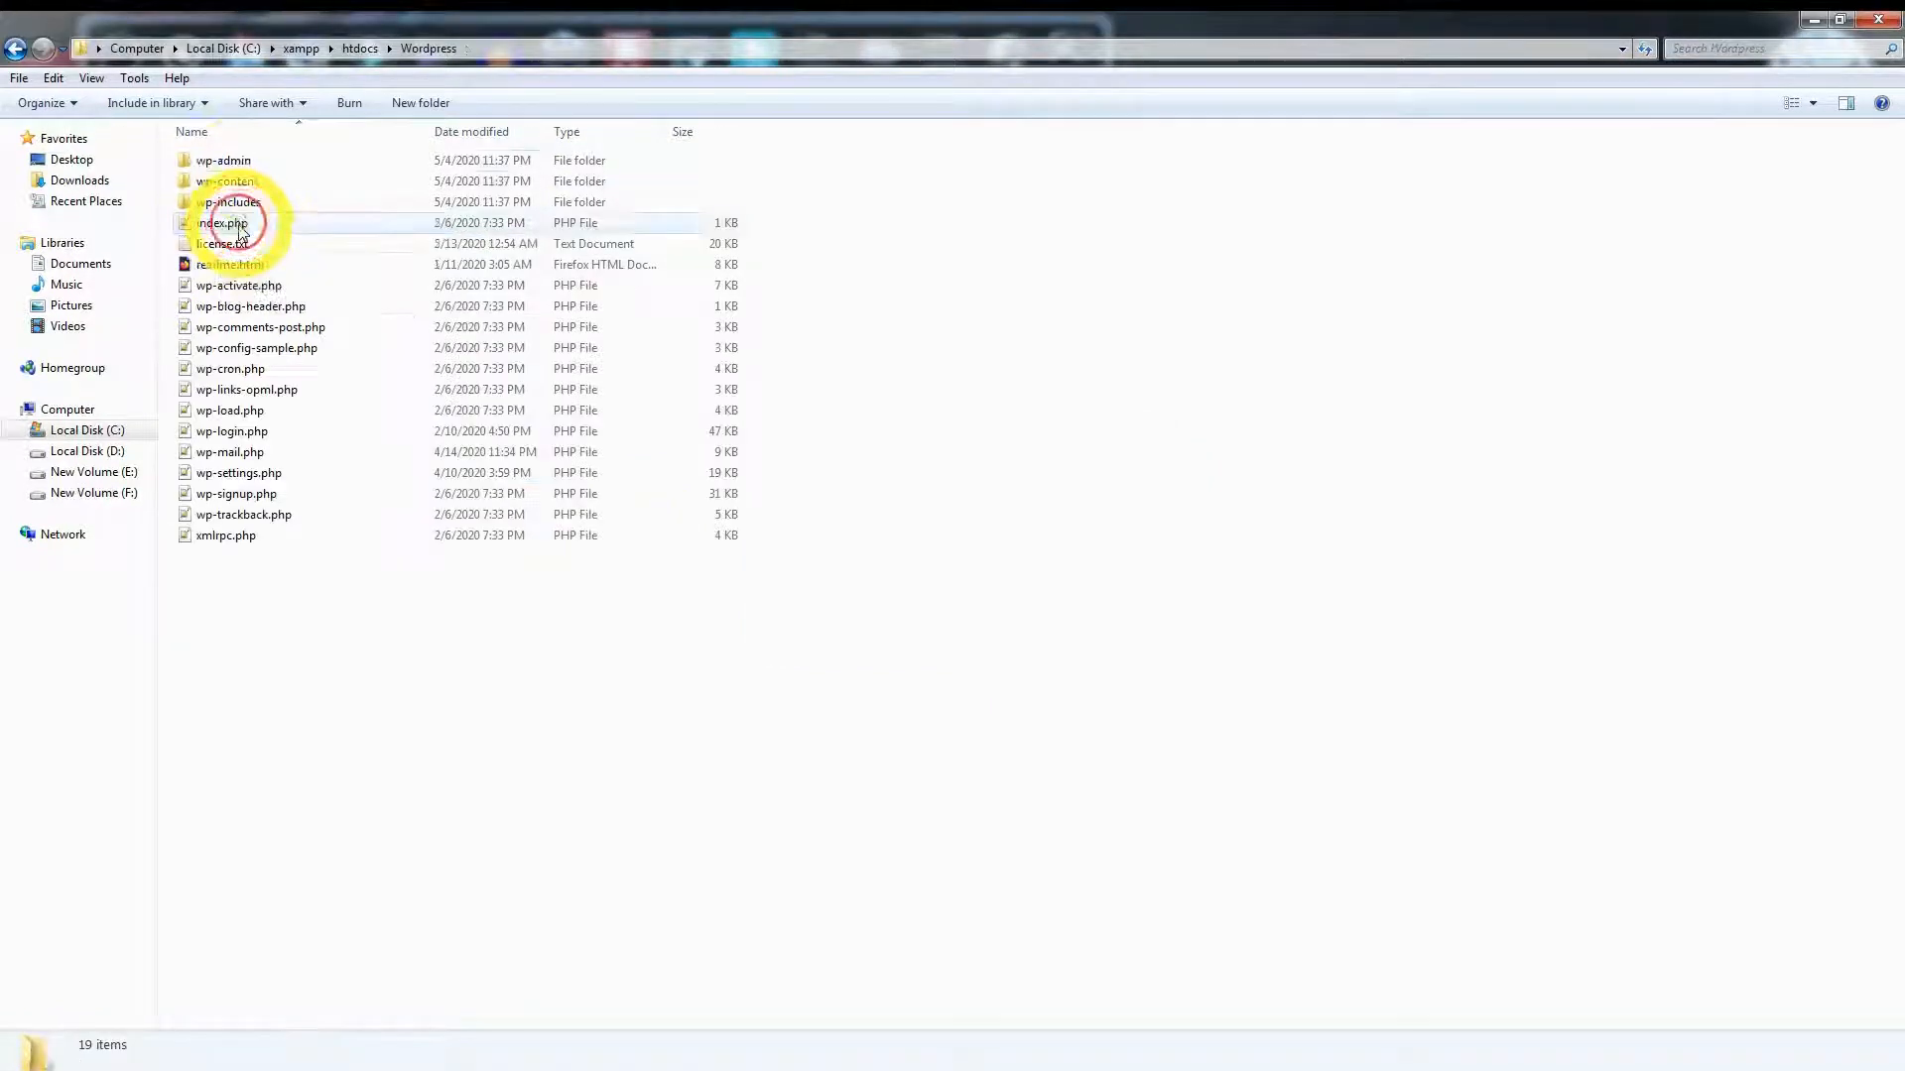
{"action": "left_click", "coordinate": [14, 53]}
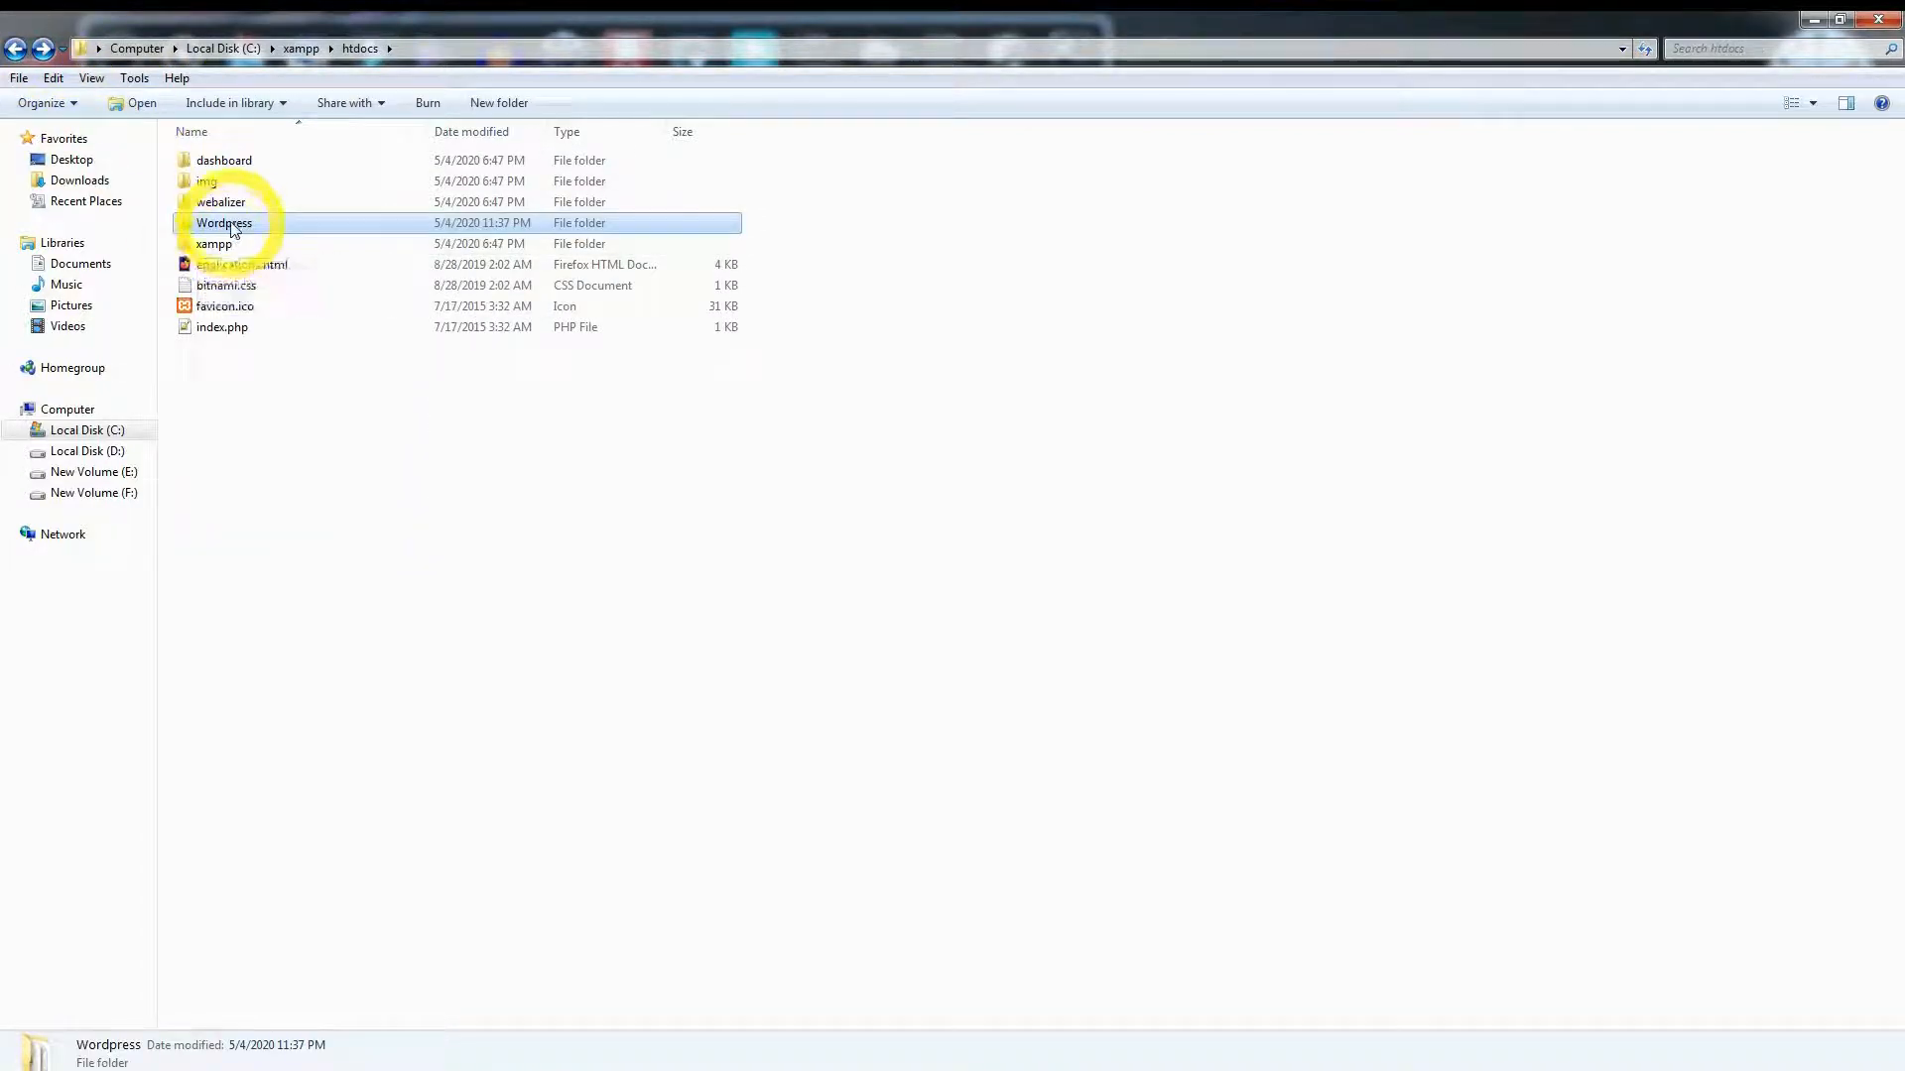
{"action": "key", "text": "F2"}
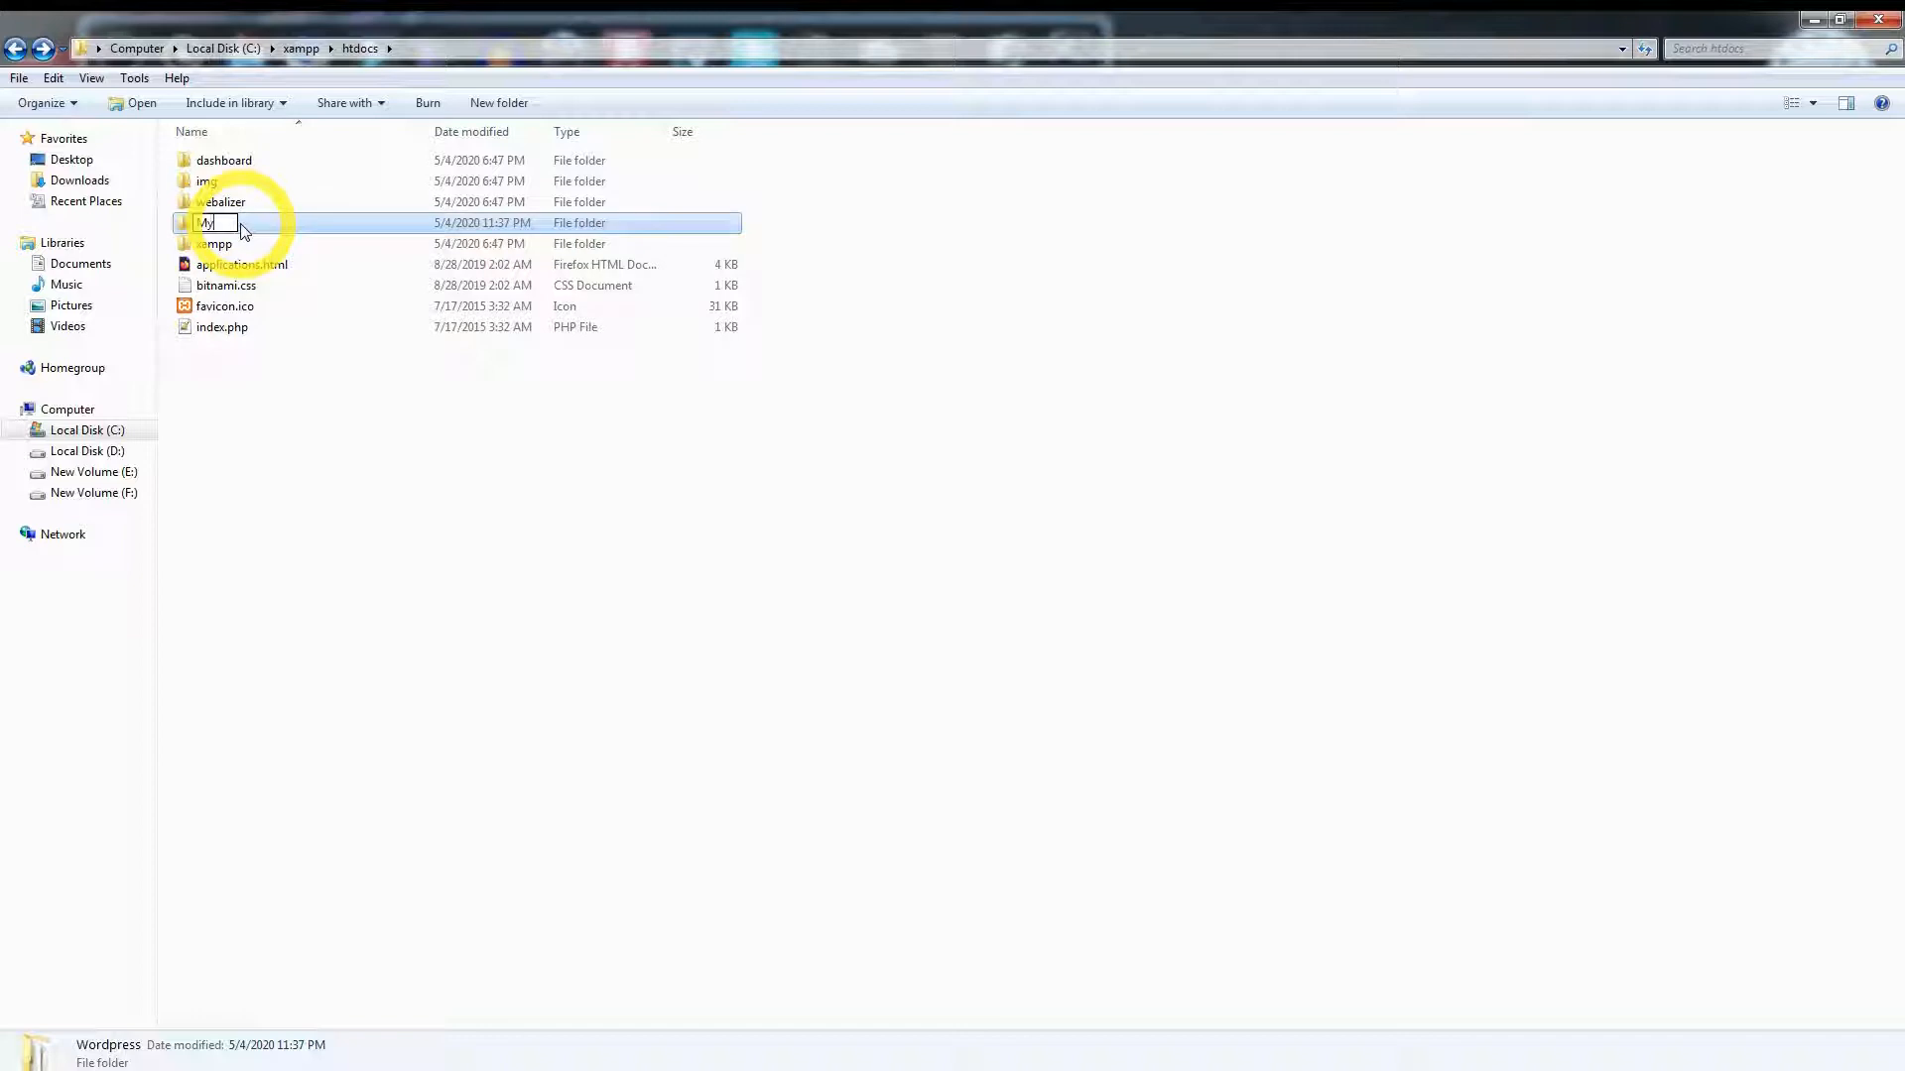
{"action": "type", "text": "MyFsite"}
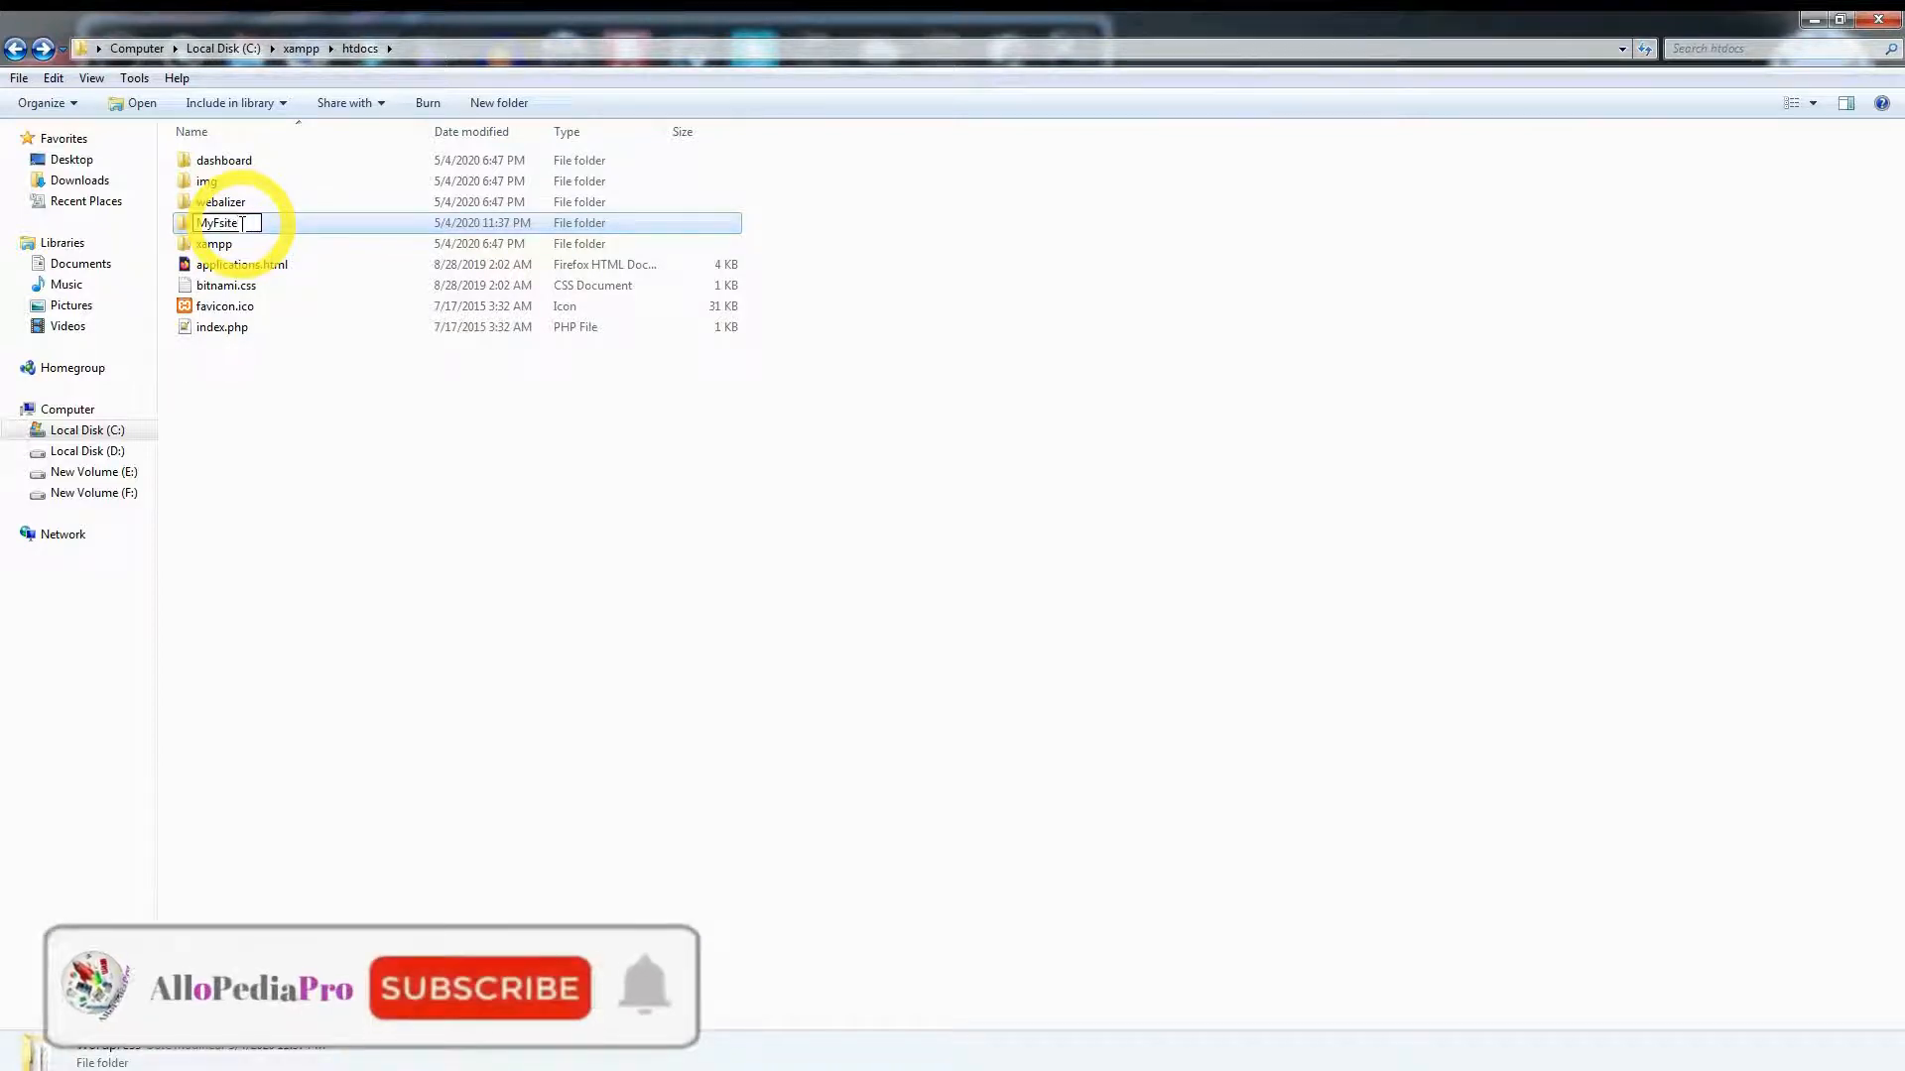
{"action": "key", "text": "Return"}
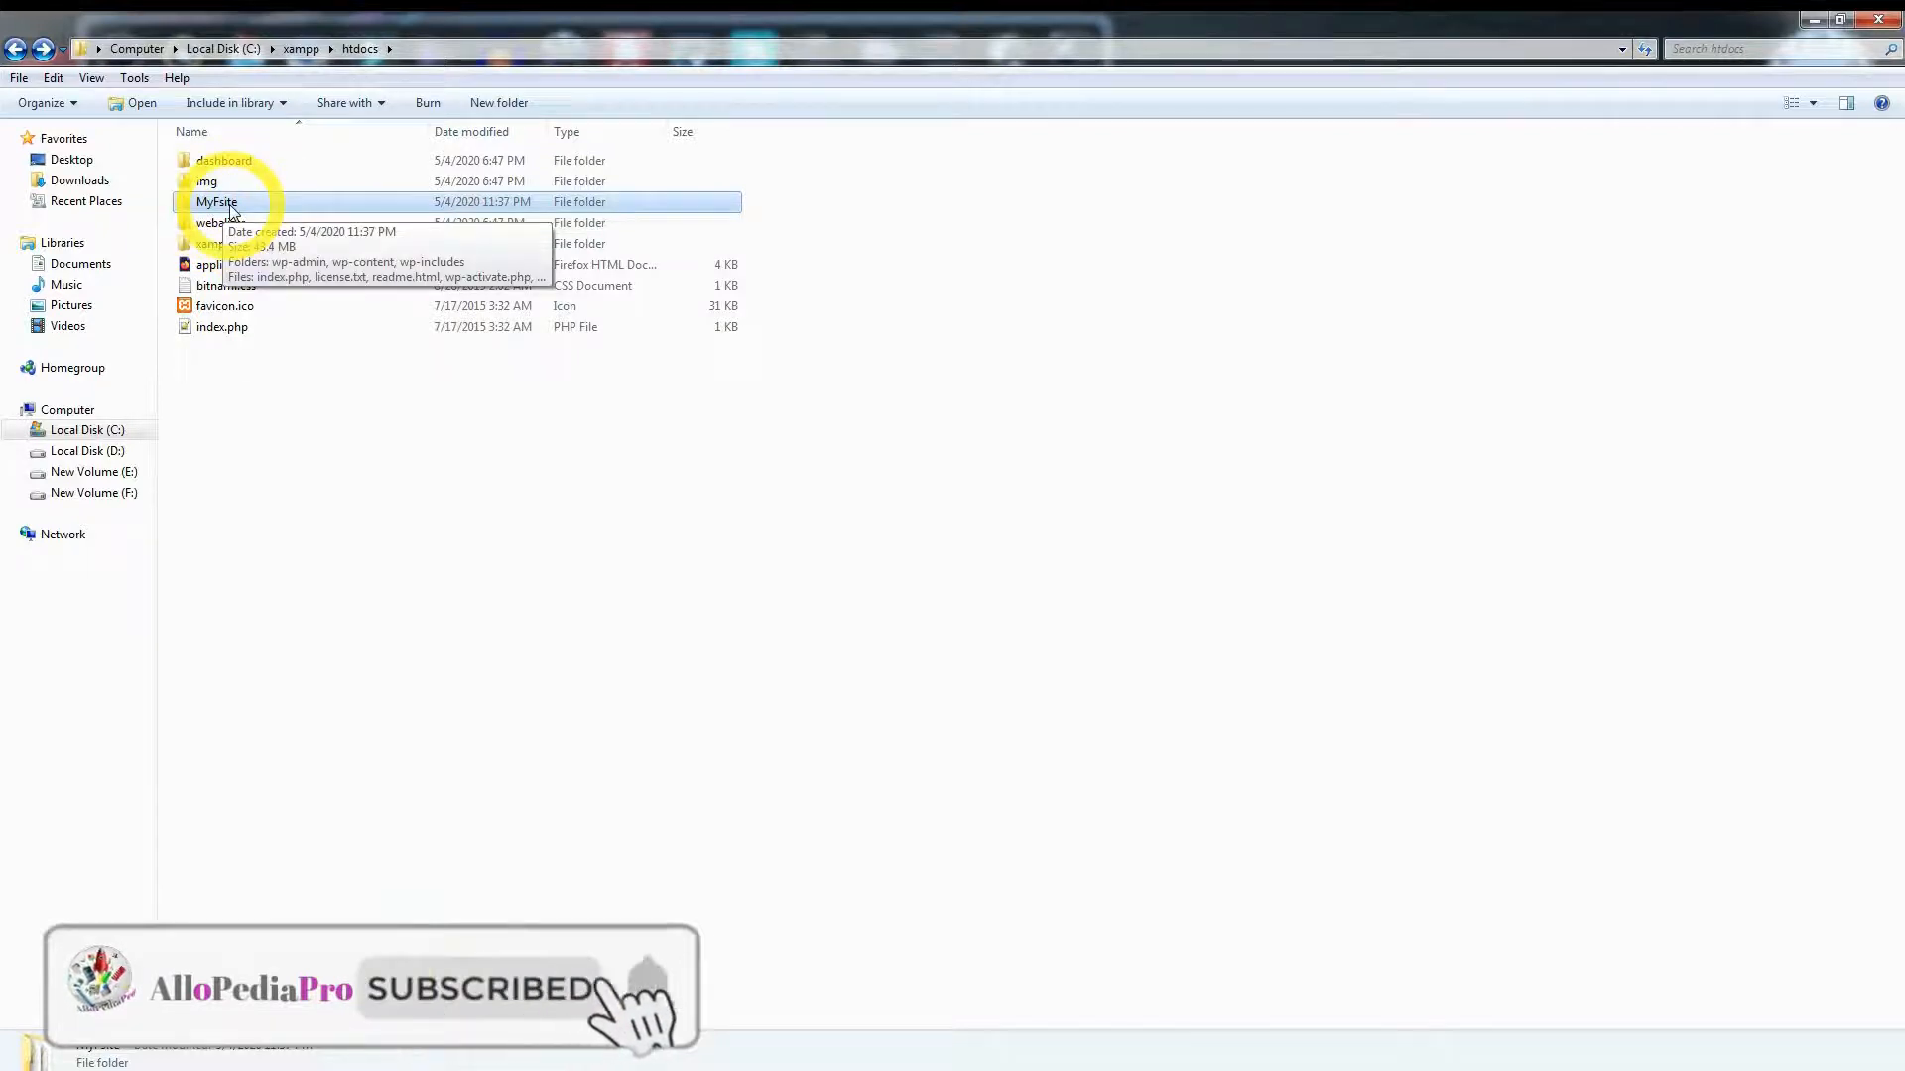
- Close Explorer and create the database myft from phpMyAdmin's Databases page
{"action": "left_click", "coordinate": [1879, 20]}
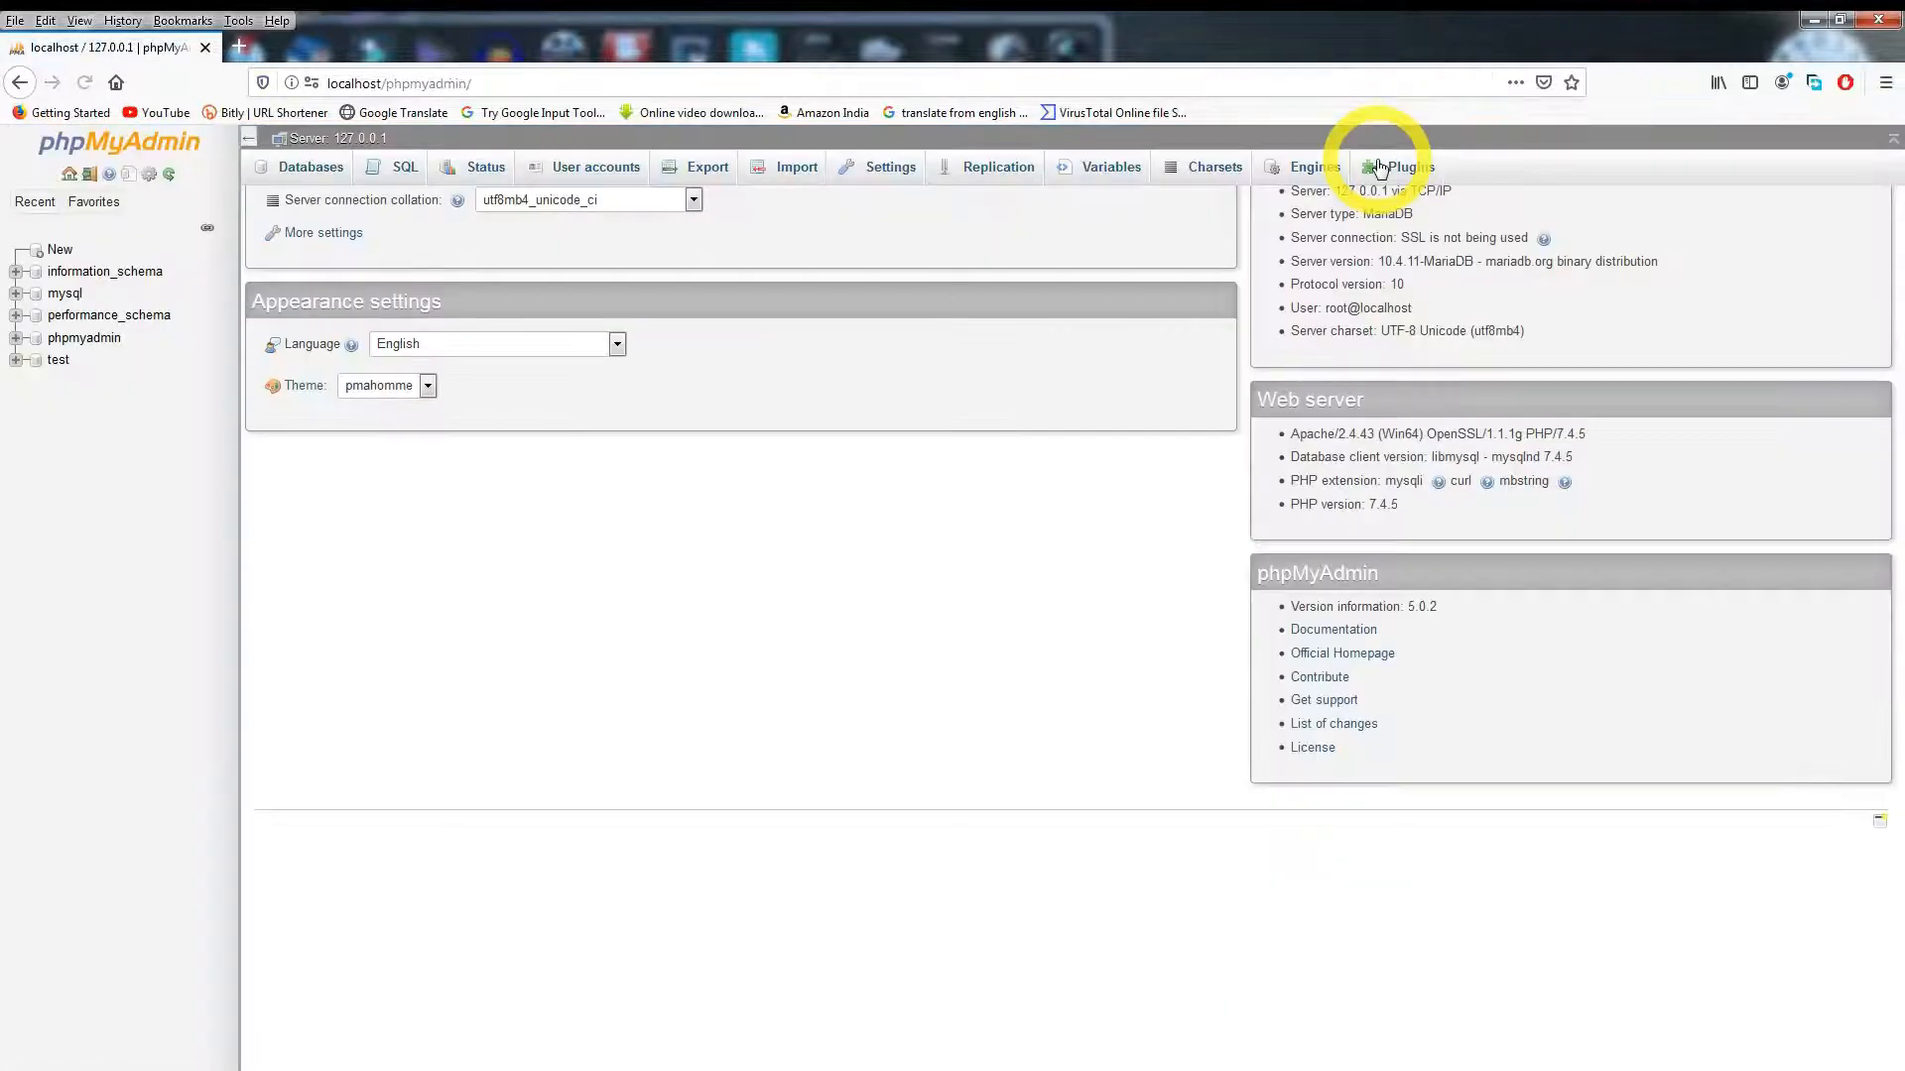
{"action": "left_click", "coordinate": [308, 174]}
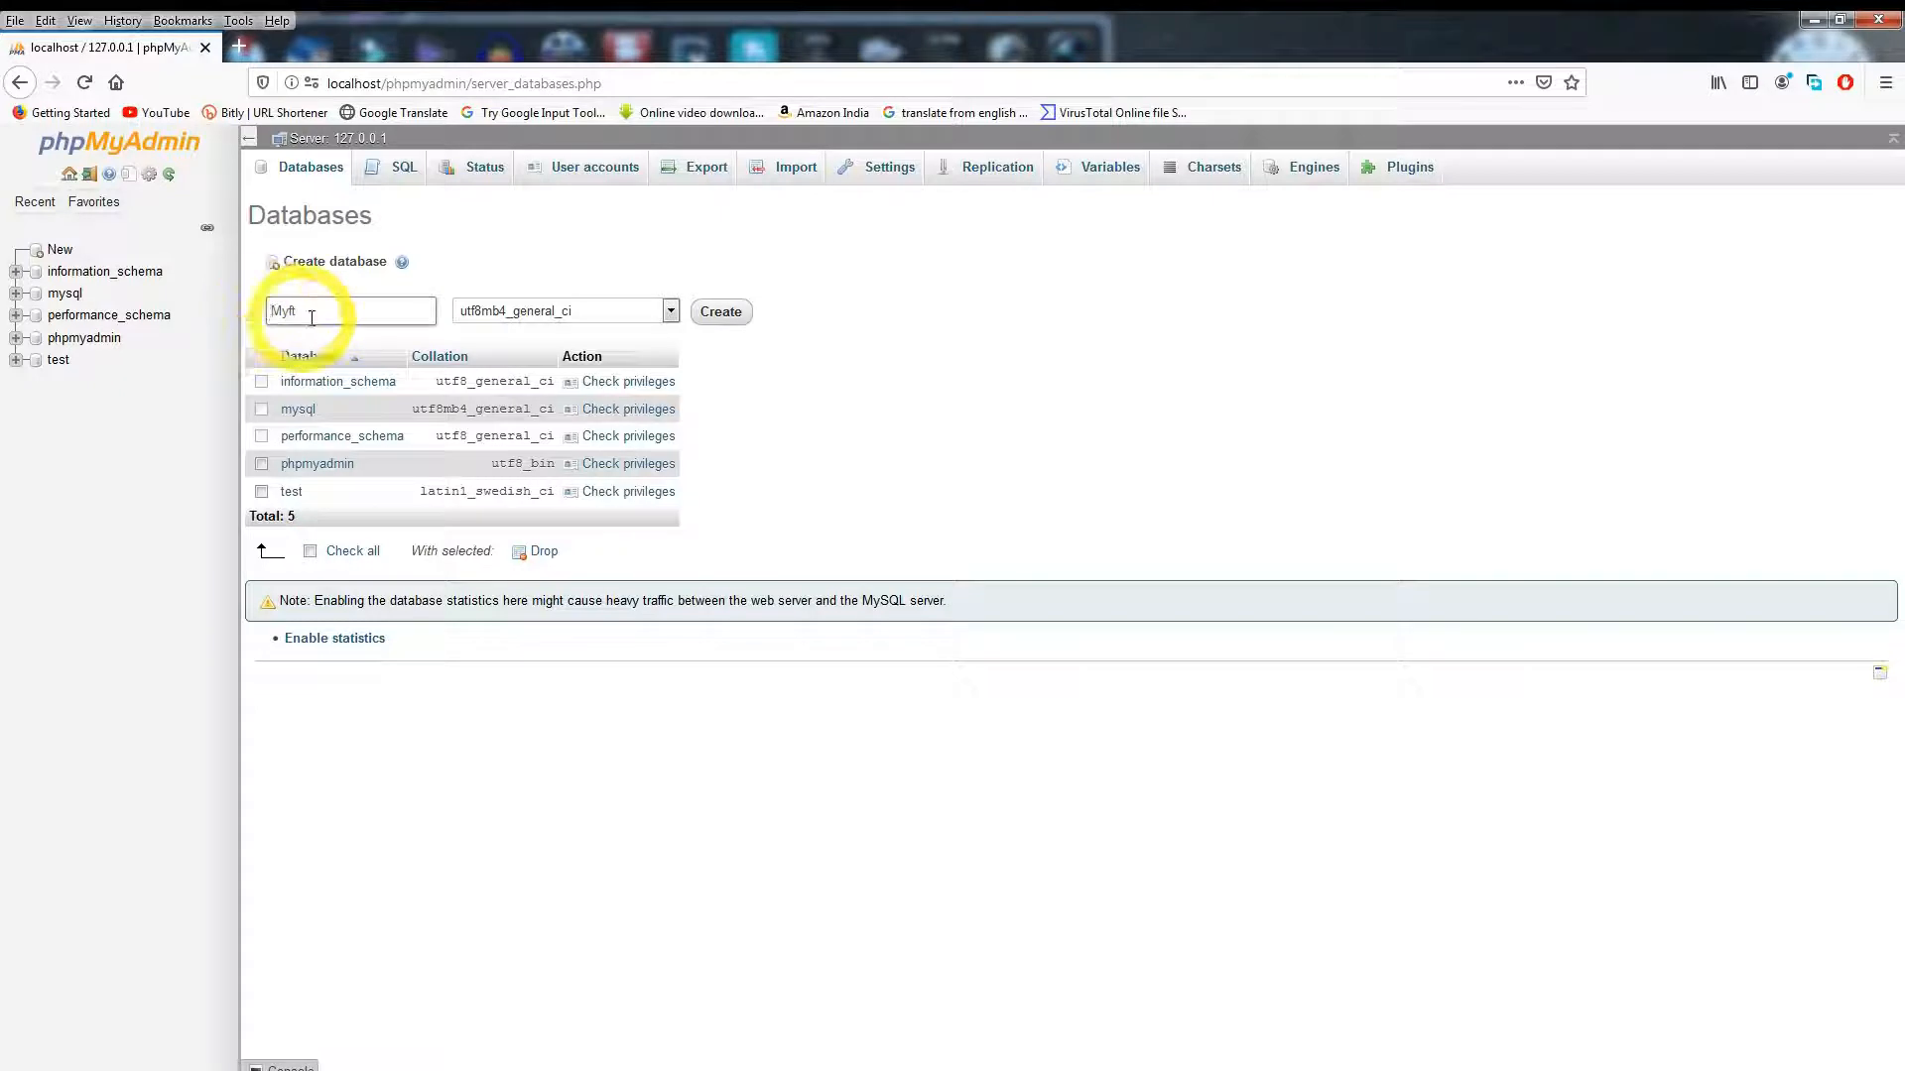
{"action": "left_click", "coordinate": [718, 316]}
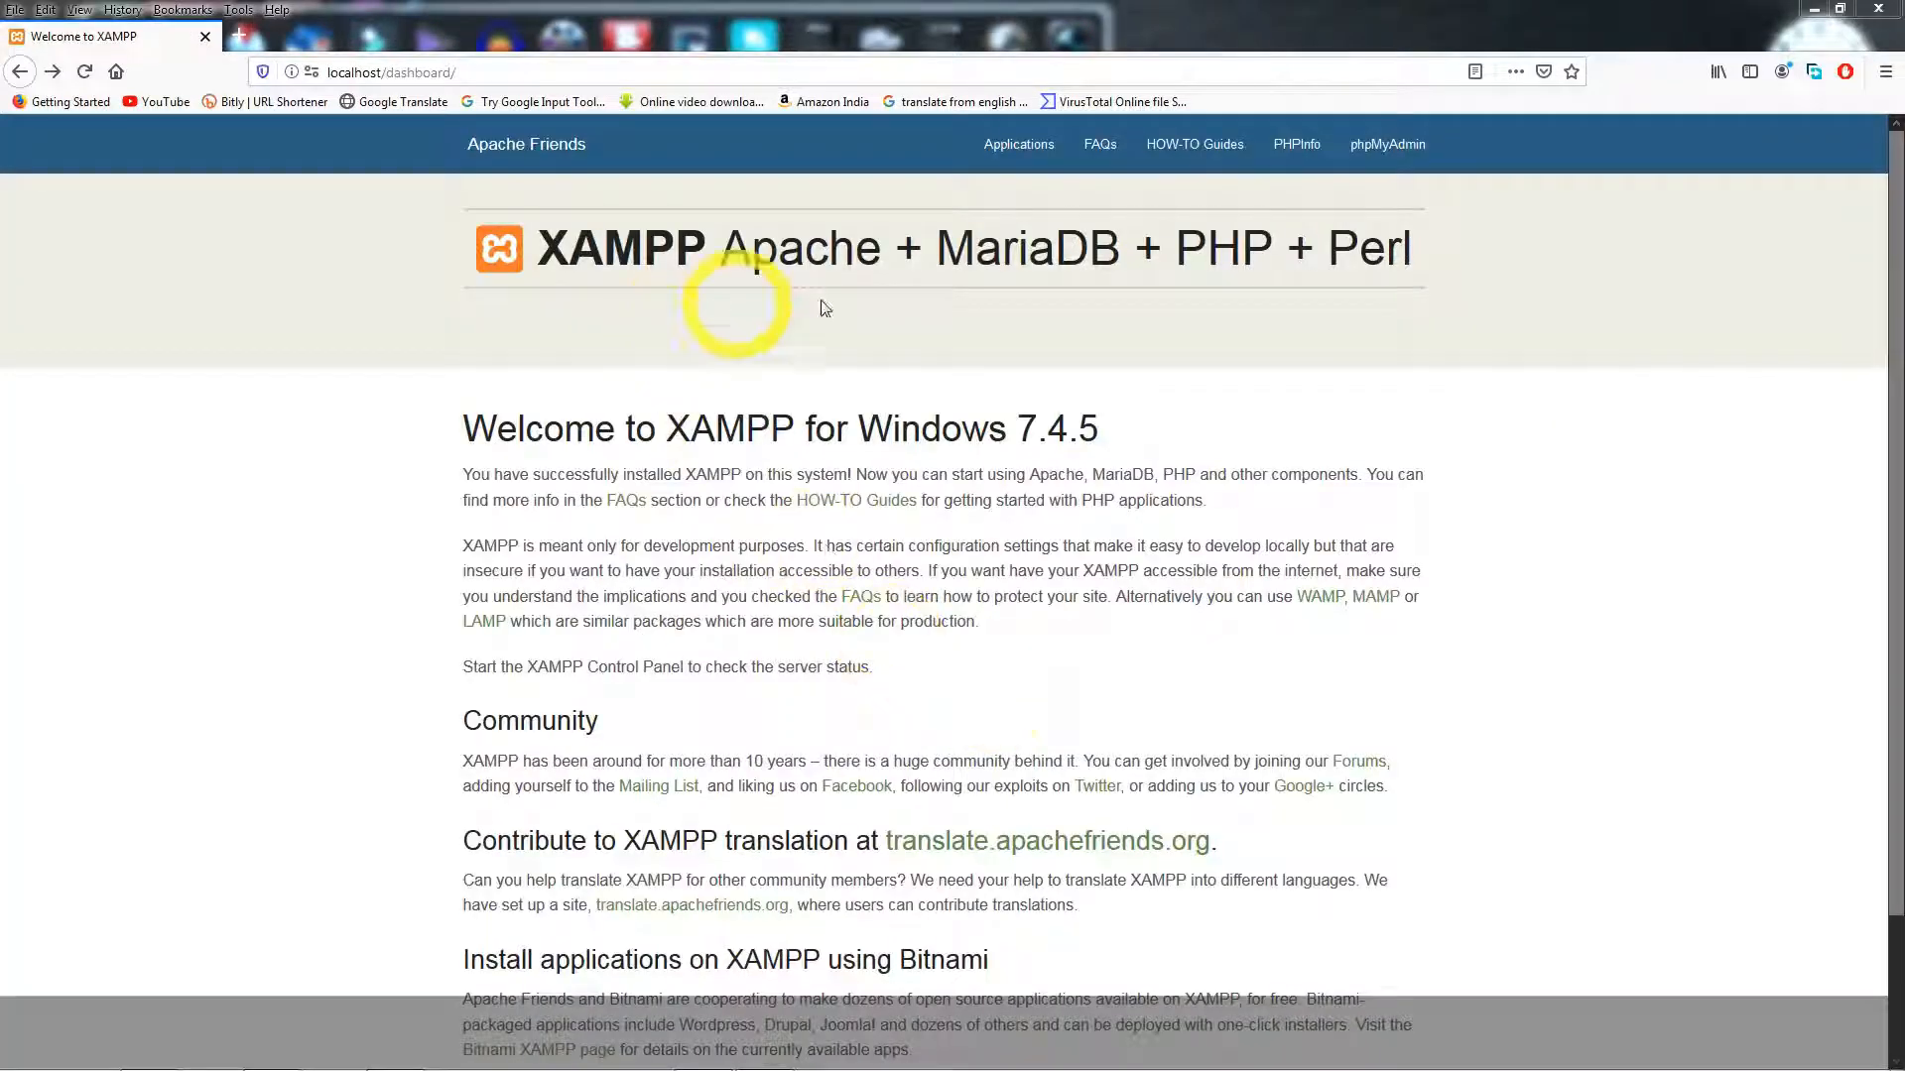
- In a new tab, load localhost/myfsite to reach the WordPress setup language list
{"action": "left_click", "coordinate": [238, 36]}
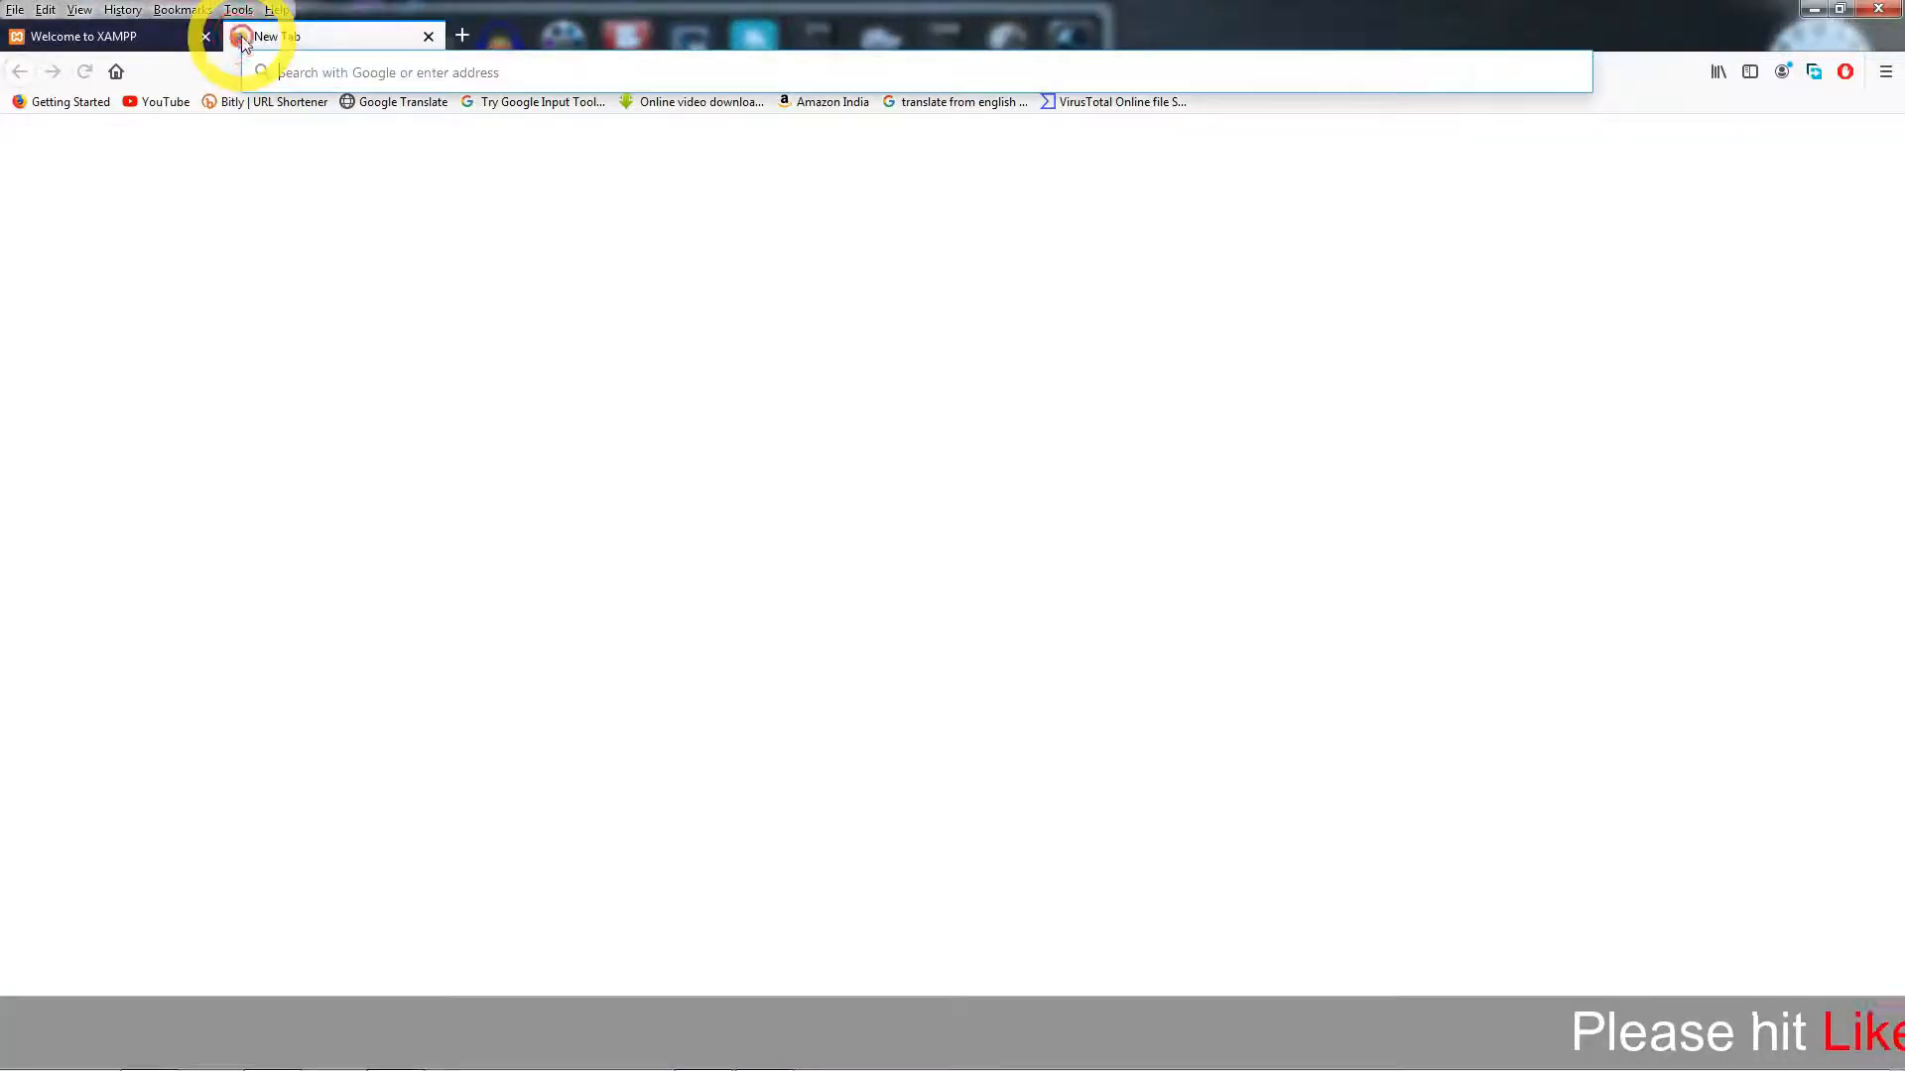
{"action": "left_click", "coordinate": [315, 75]}
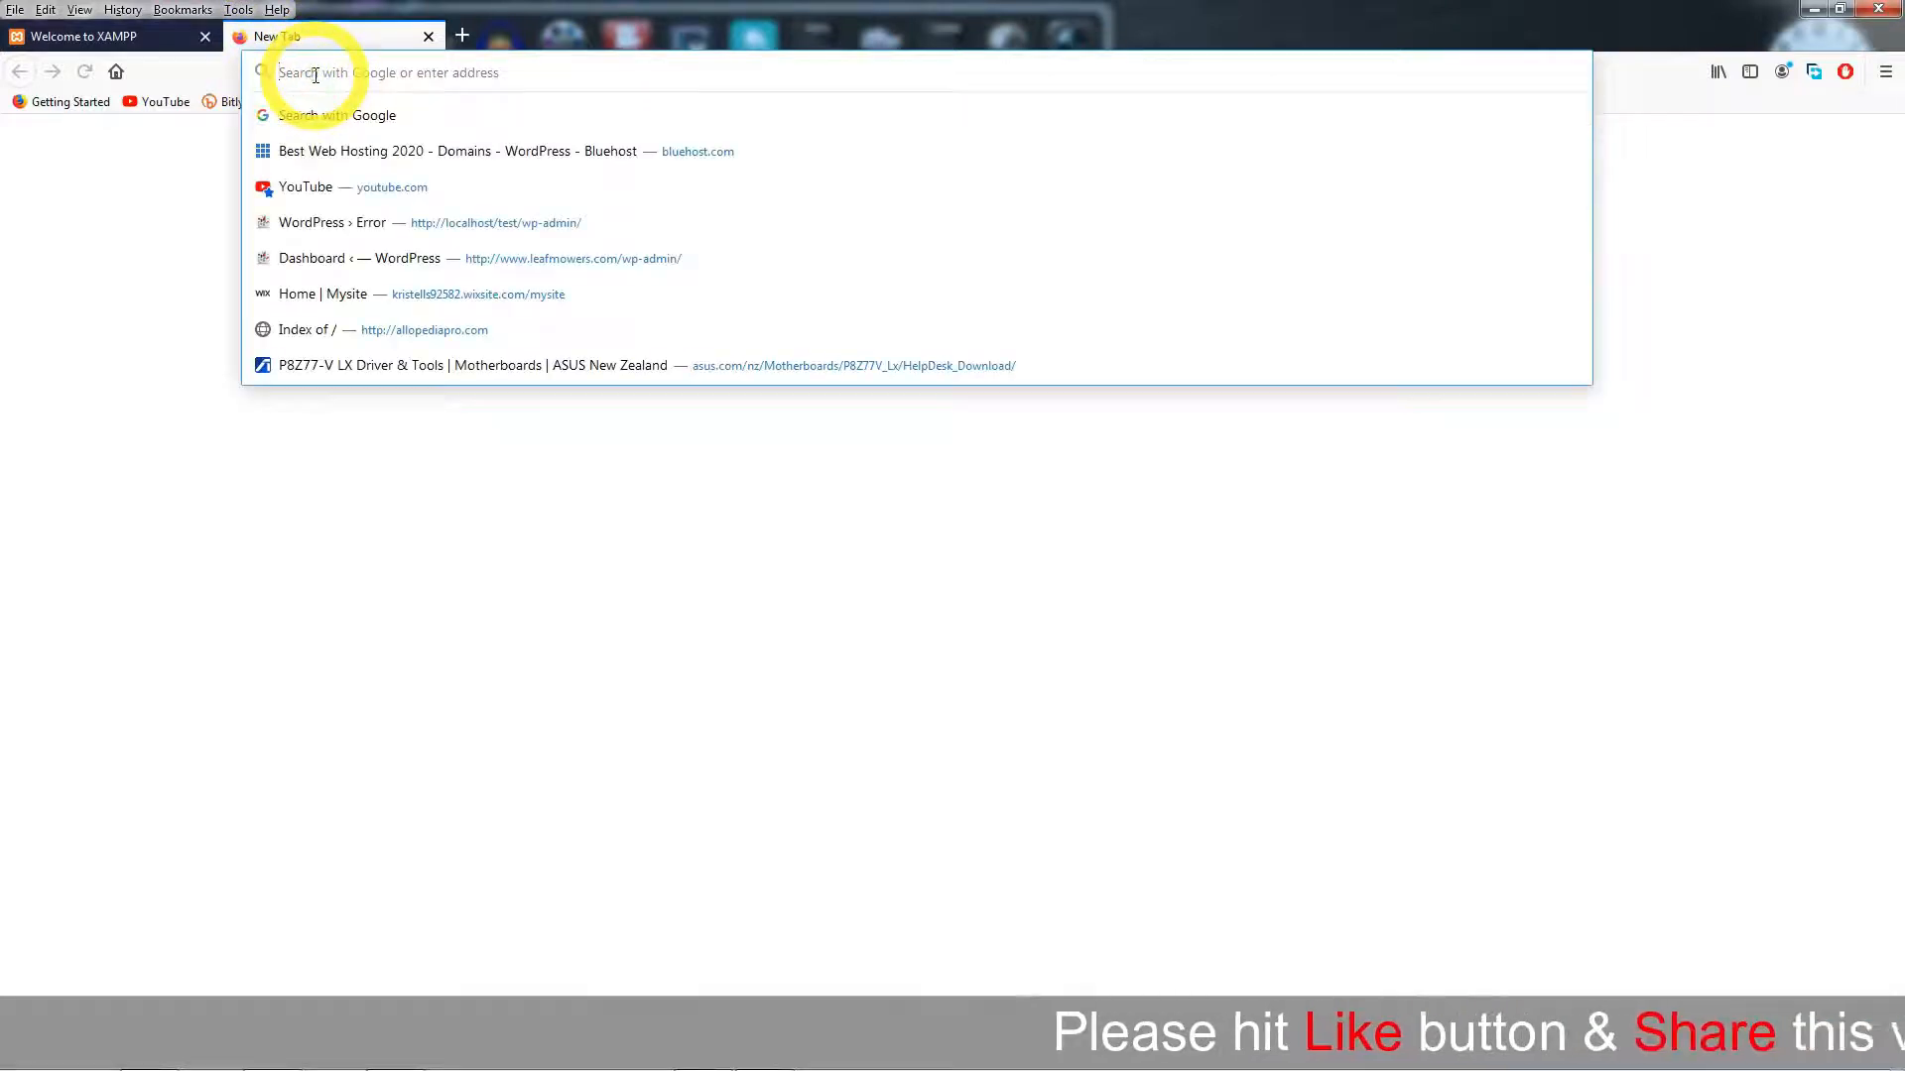
{"action": "type", "text": "lhost/"}
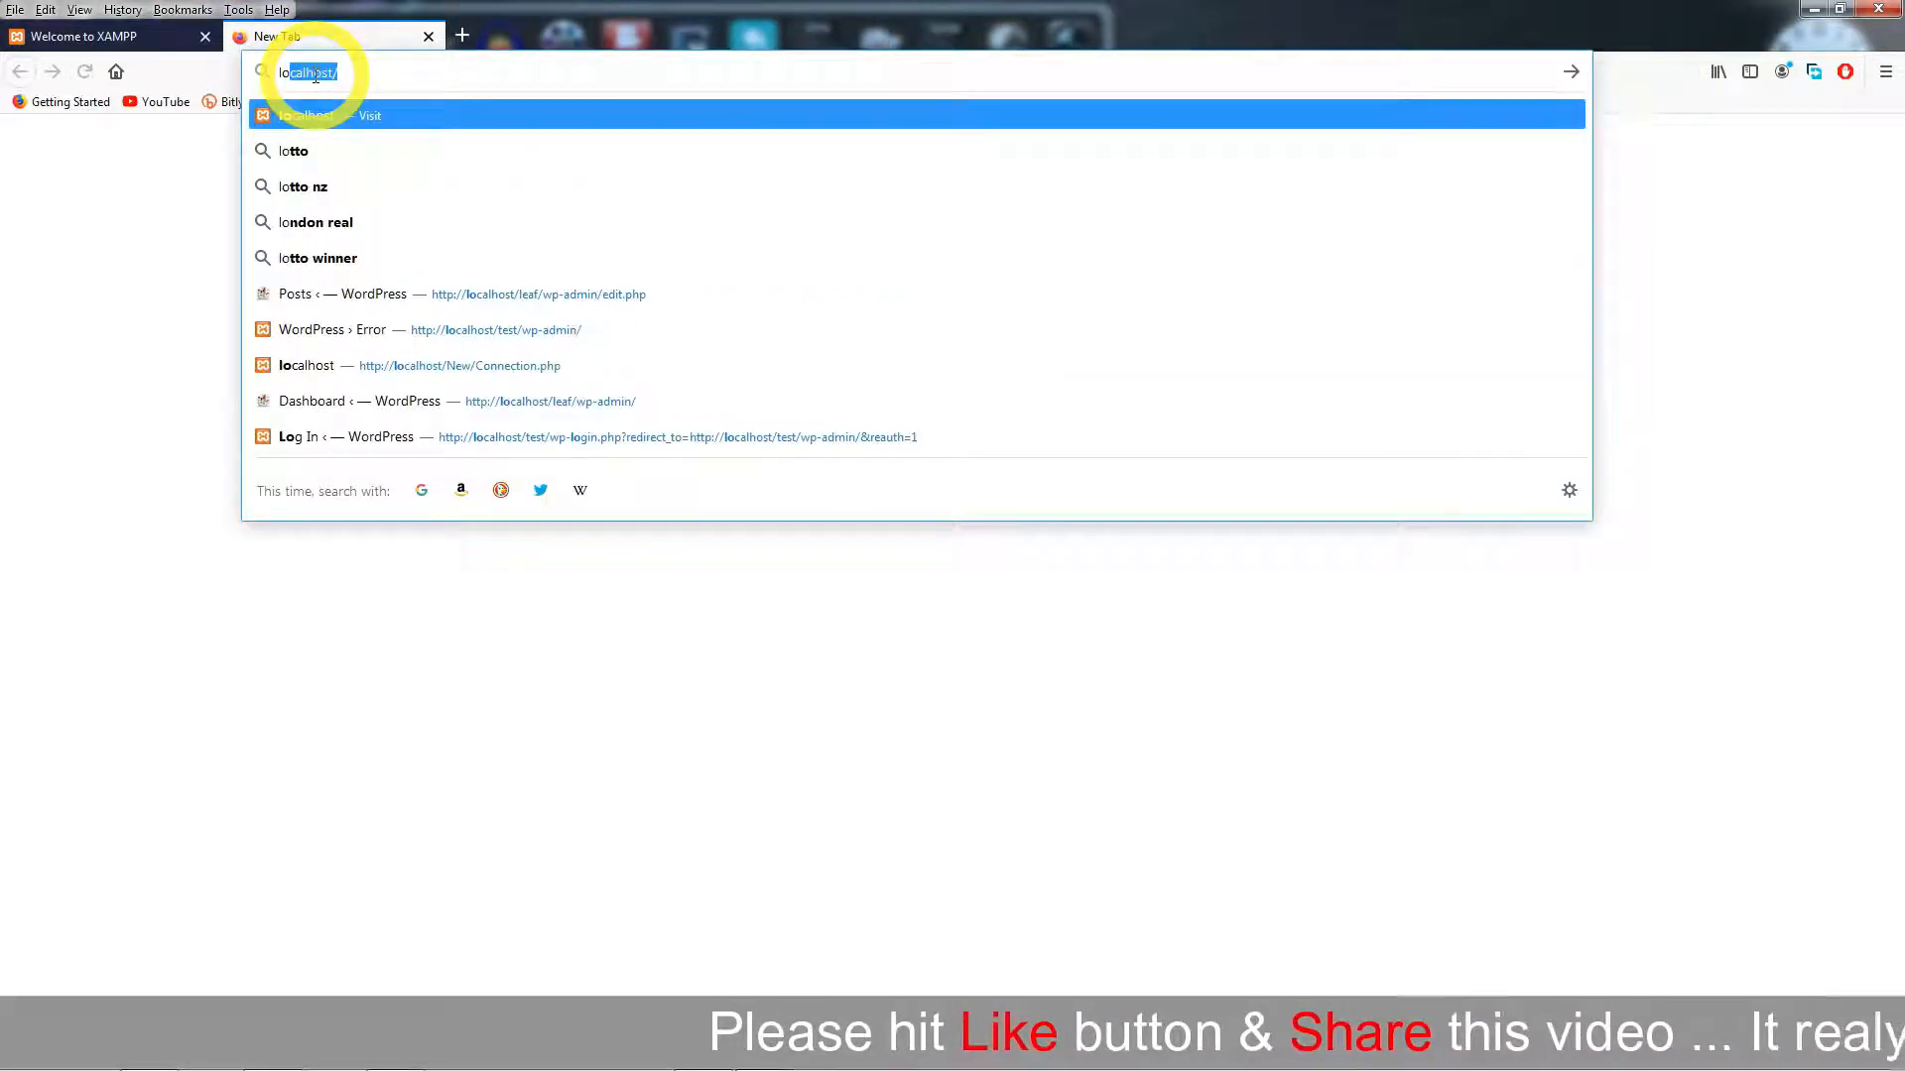
{"action": "type", "text": "m"}
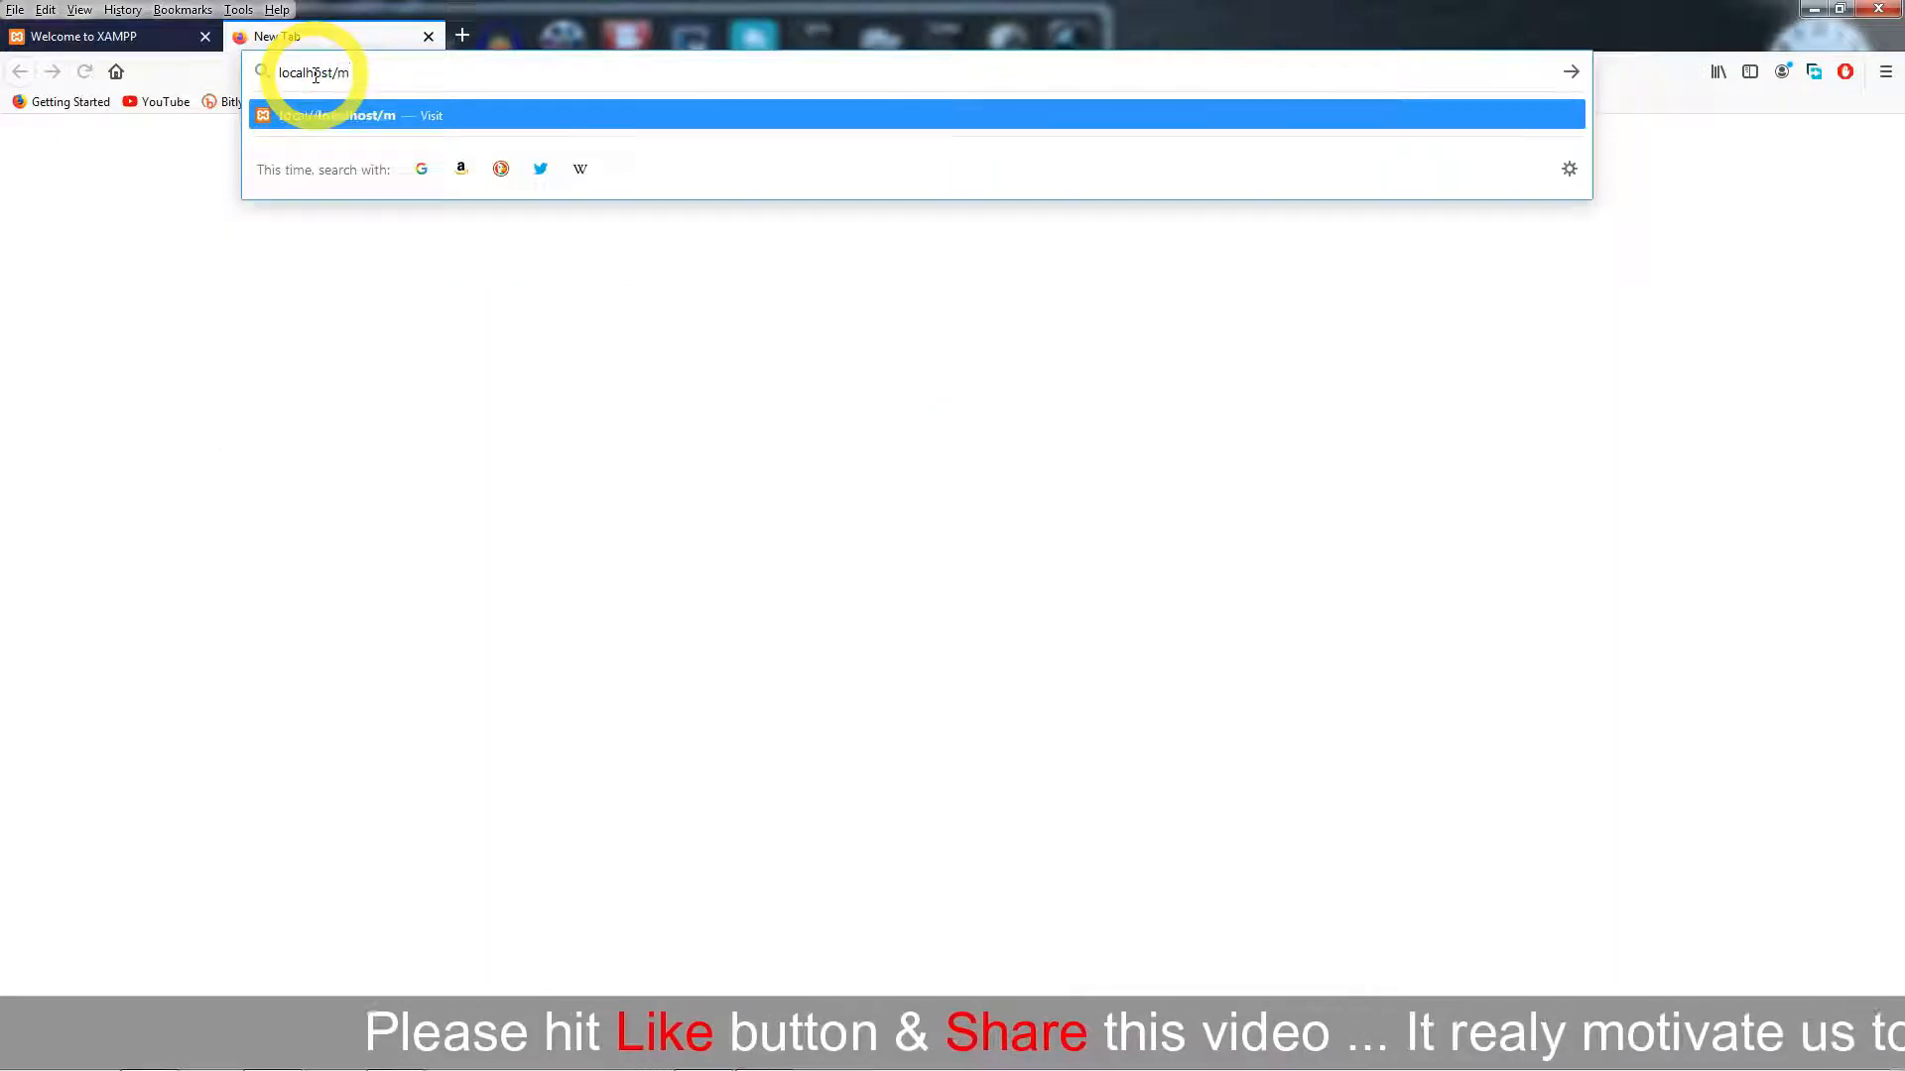
{"action": "type", "text": "yf"}
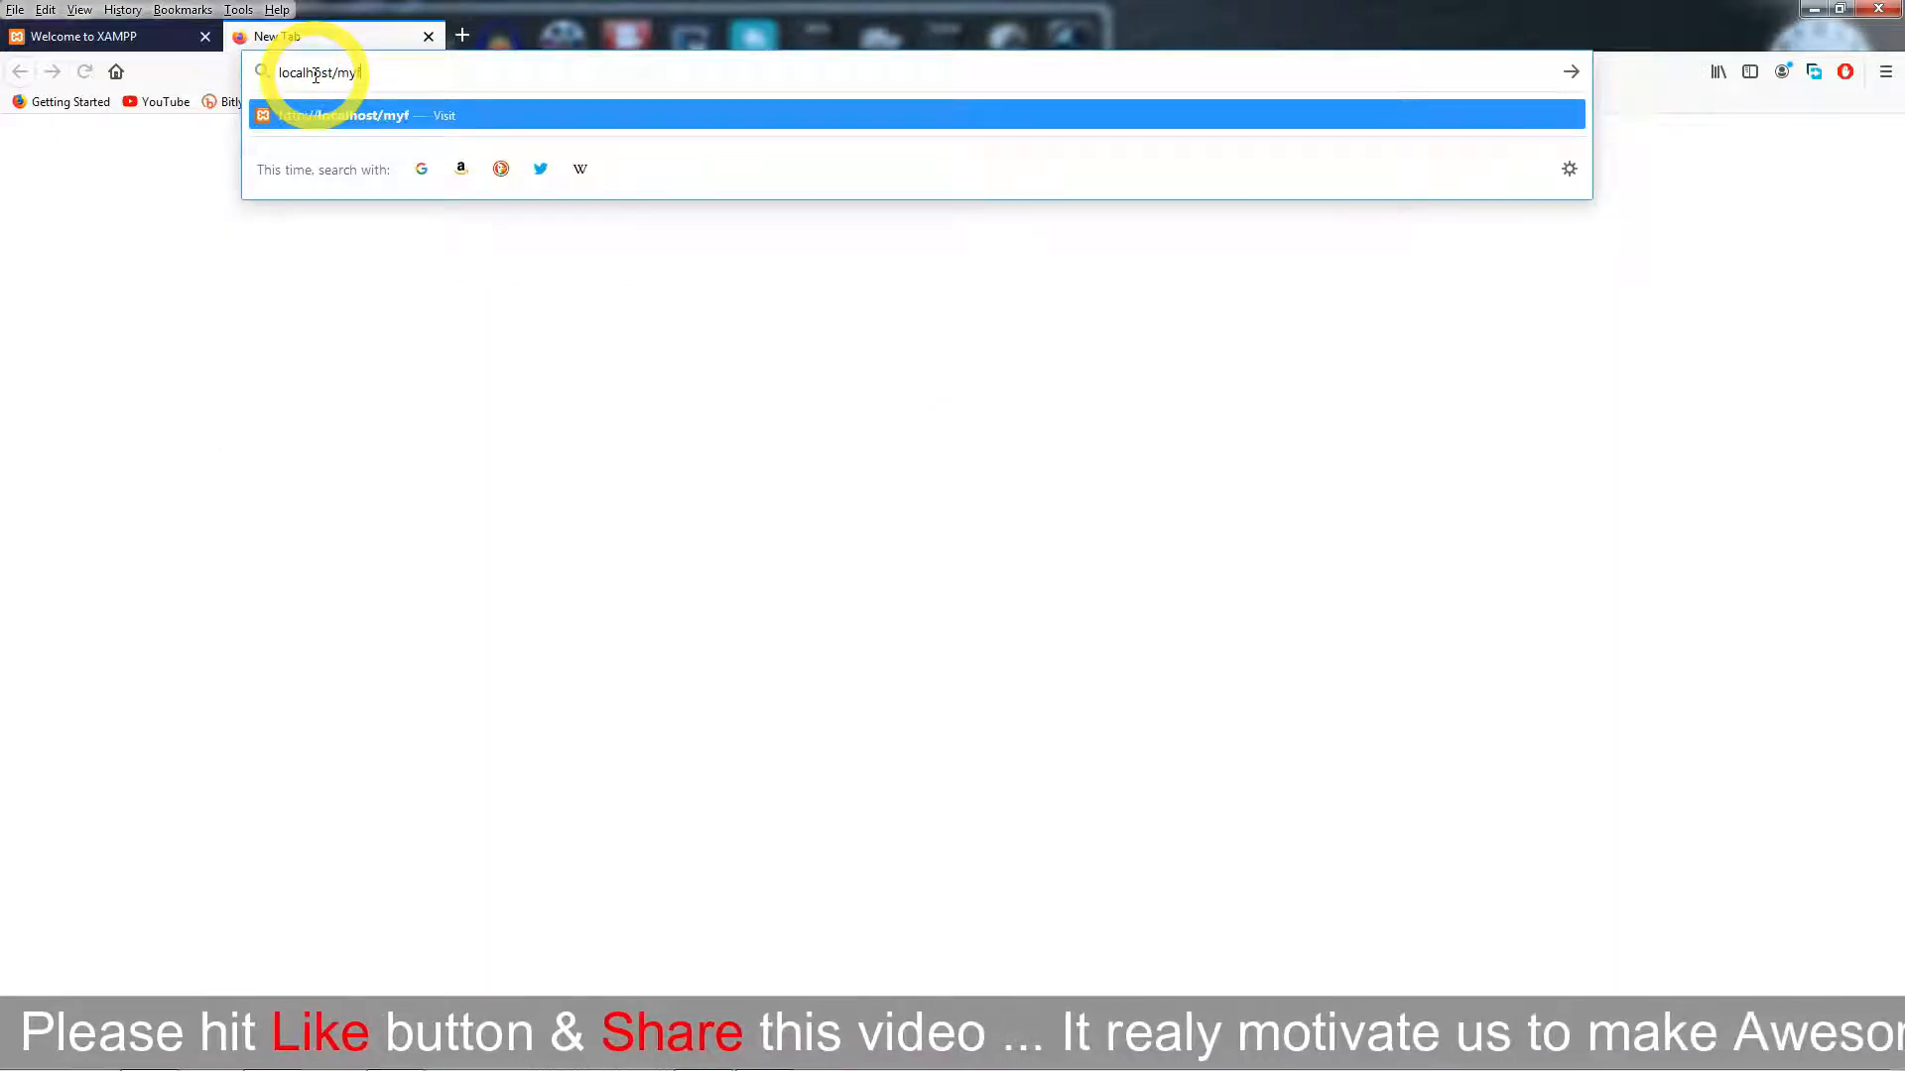
{"action": "type", "text": "site"}
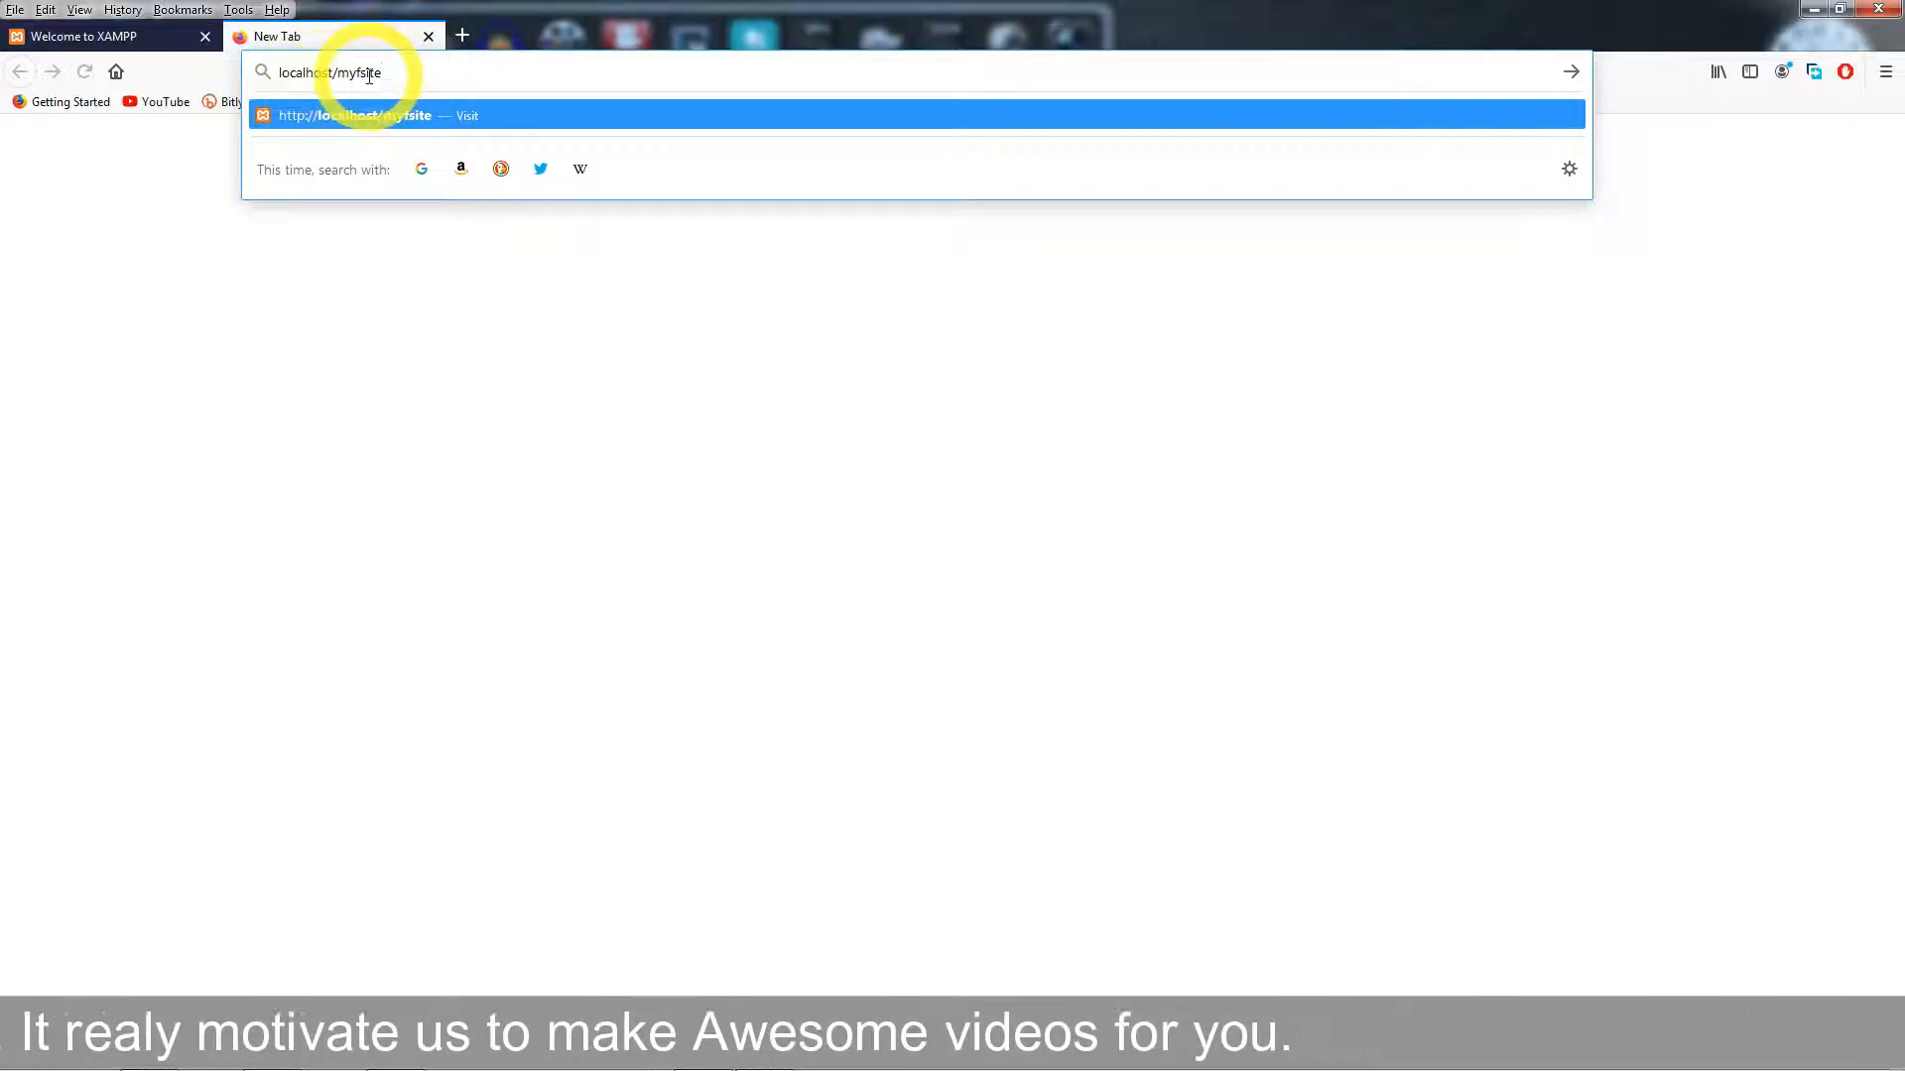
{"action": "key", "text": "Return"}
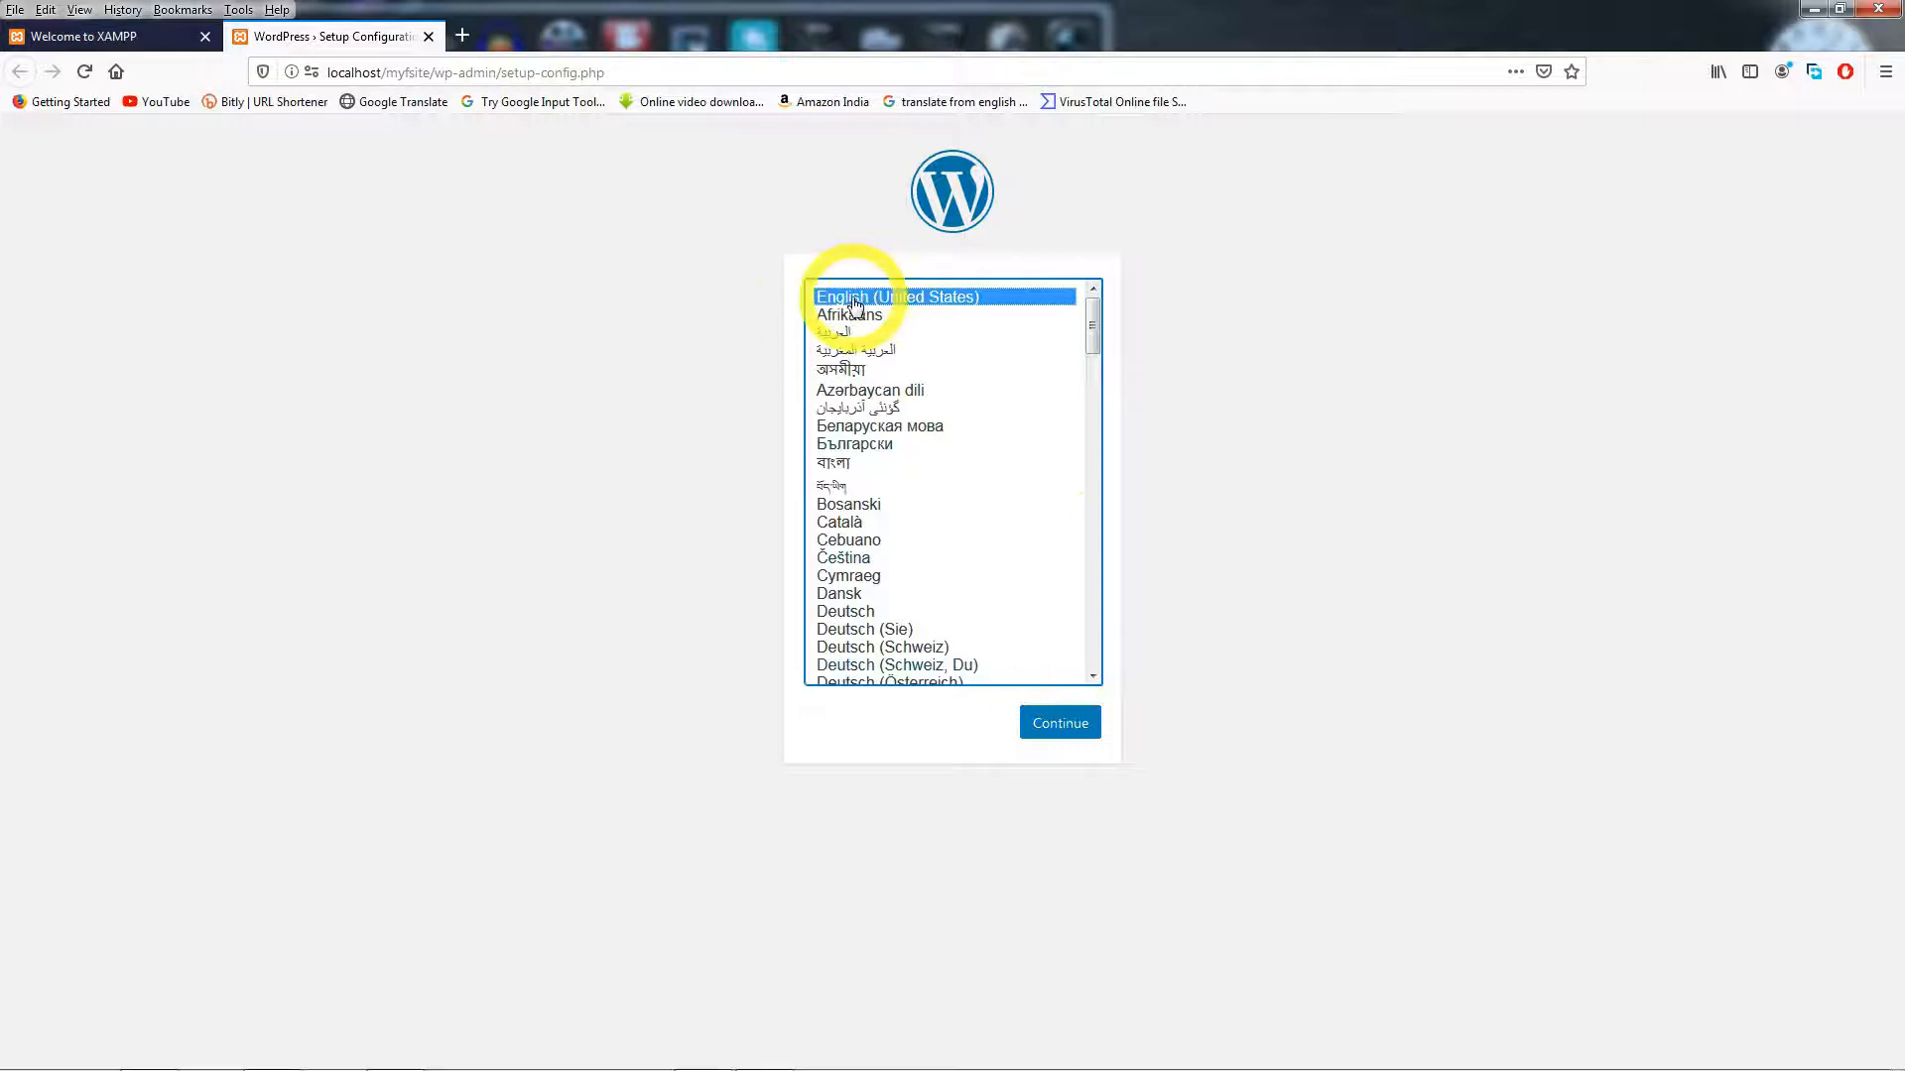
- Keep English (United States), then check the database name in phpMyAdmin
{"action": "left_click", "coordinate": [1062, 724]}
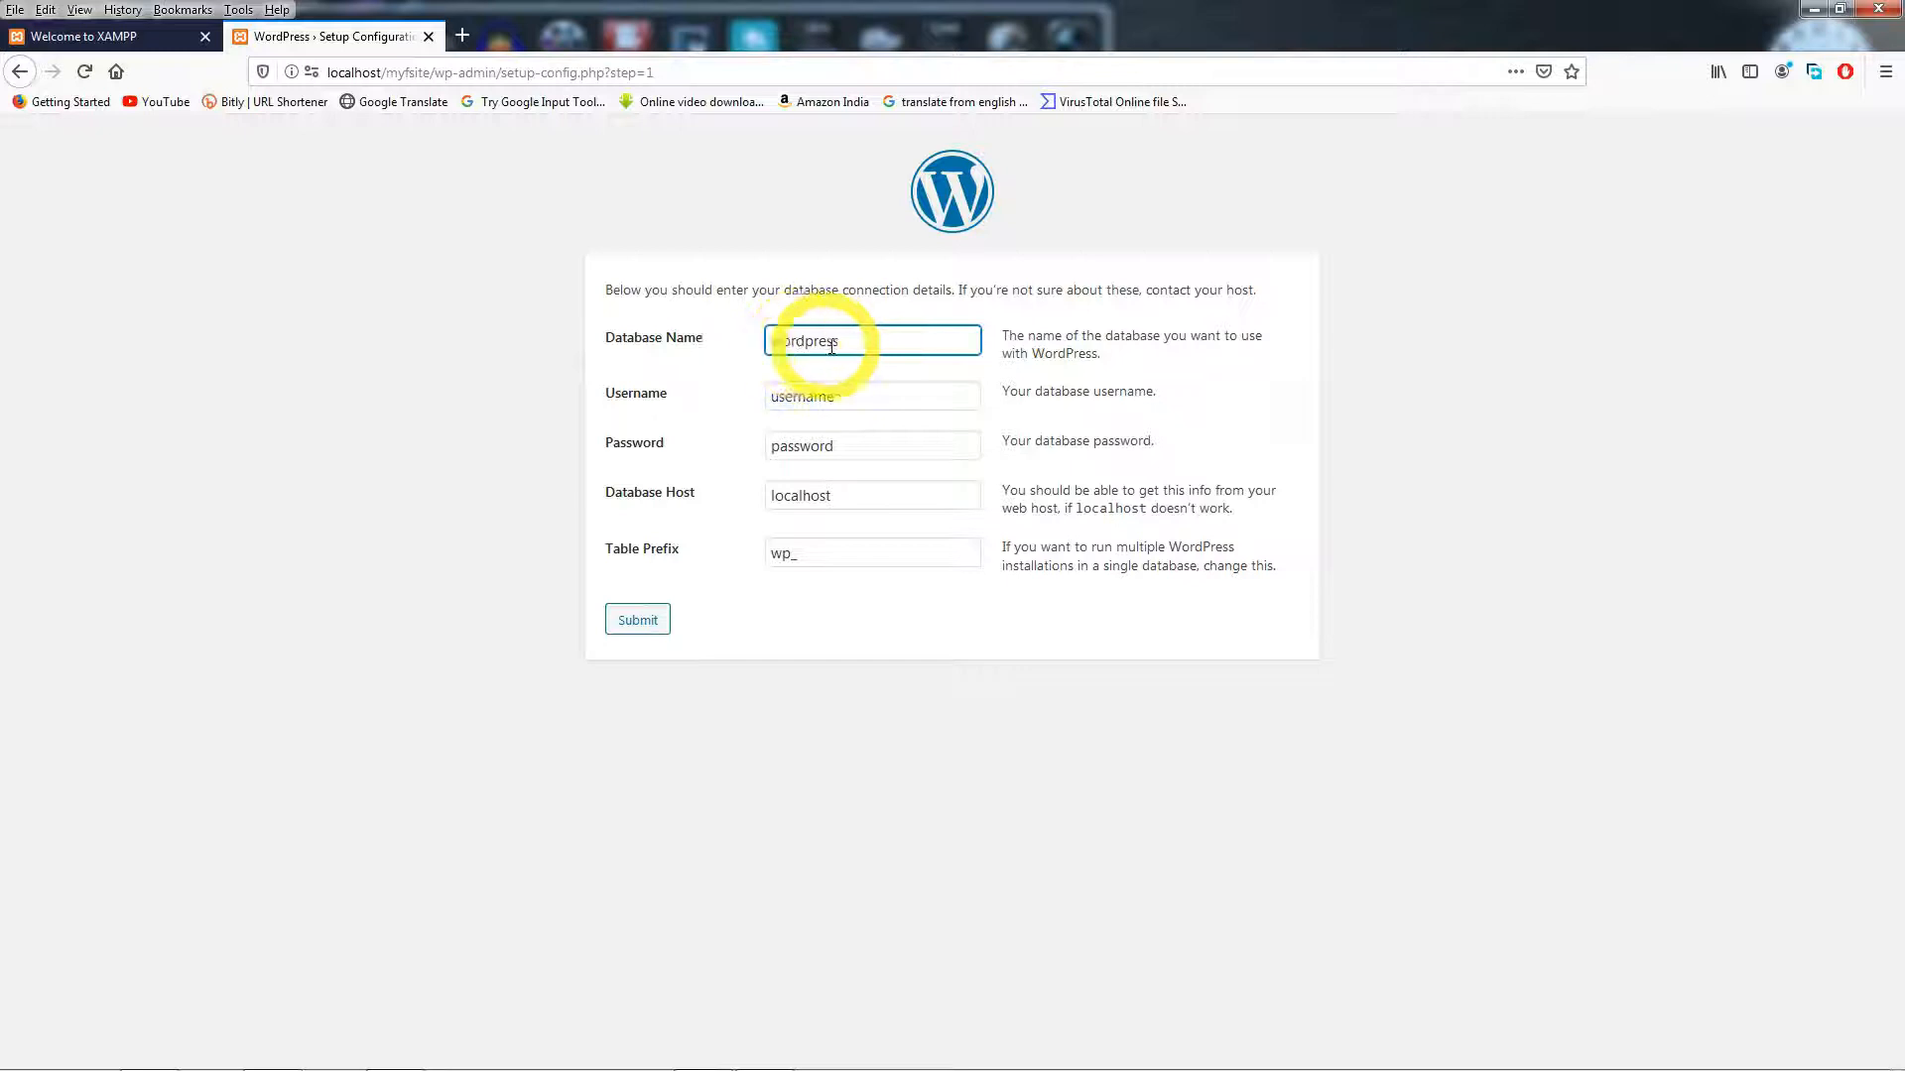
{"action": "left_click", "coordinate": [164, 37]}
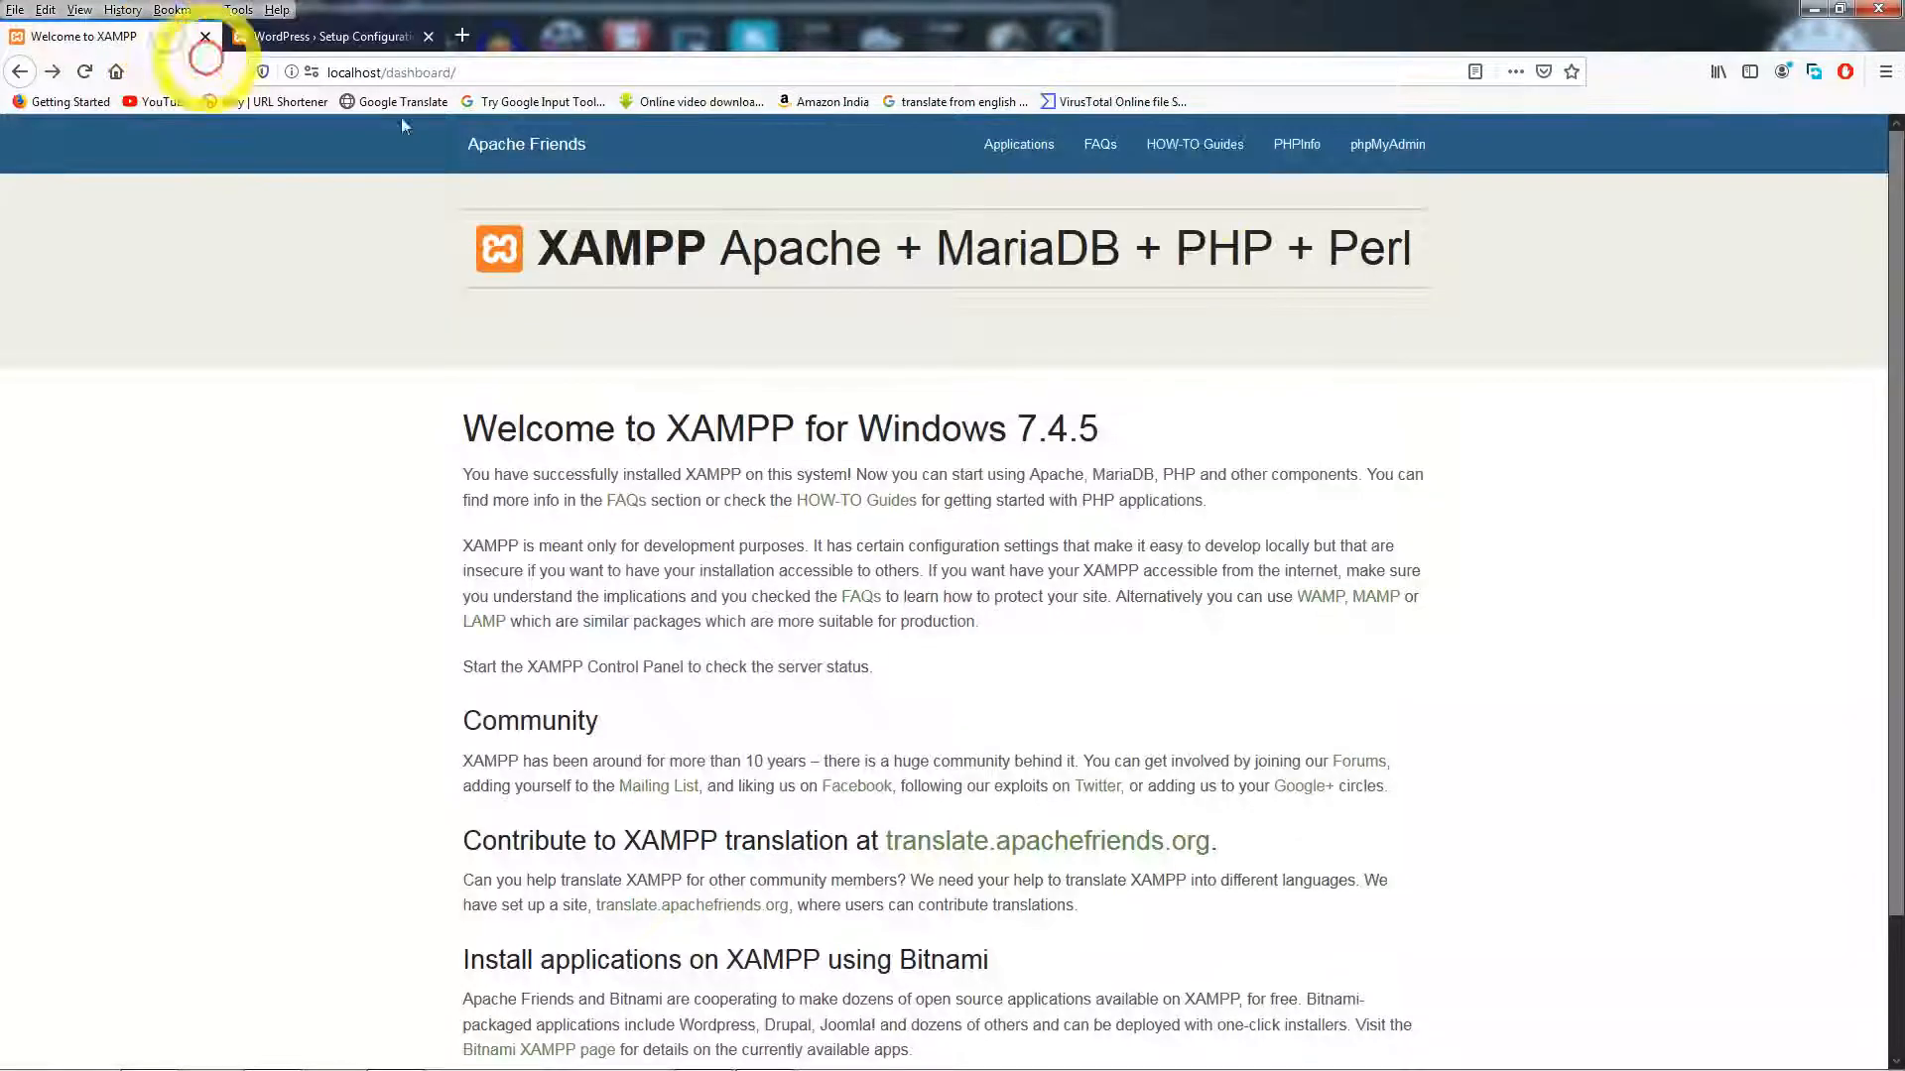
{"action": "left_click", "coordinate": [1387, 148]}
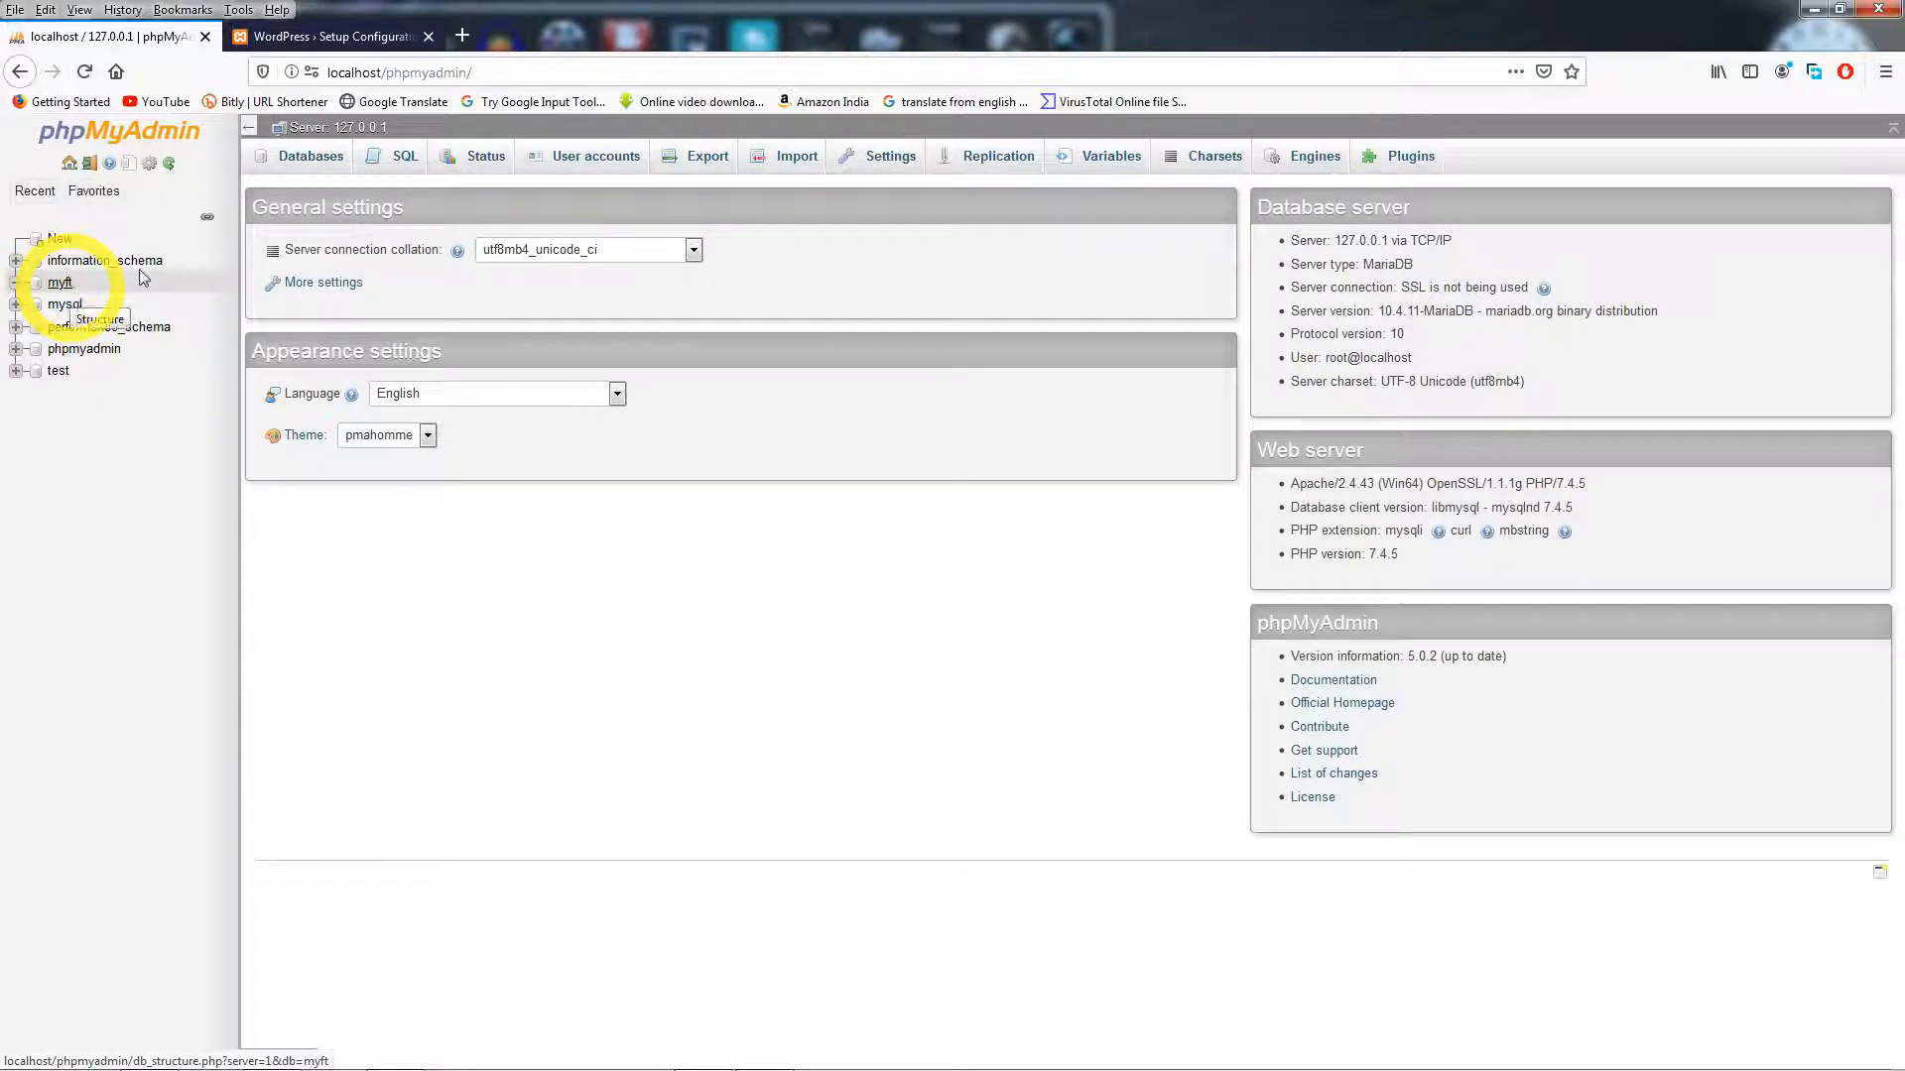
{"action": "left_click", "coordinate": [308, 37]}
- Enter myft as the database name and root as the username, and clear the password
{"action": "left_click", "coordinate": [838, 344]}
{"action": "left_click_drag", "start_coordinate": [838, 344], "coordinate": [743, 340]}
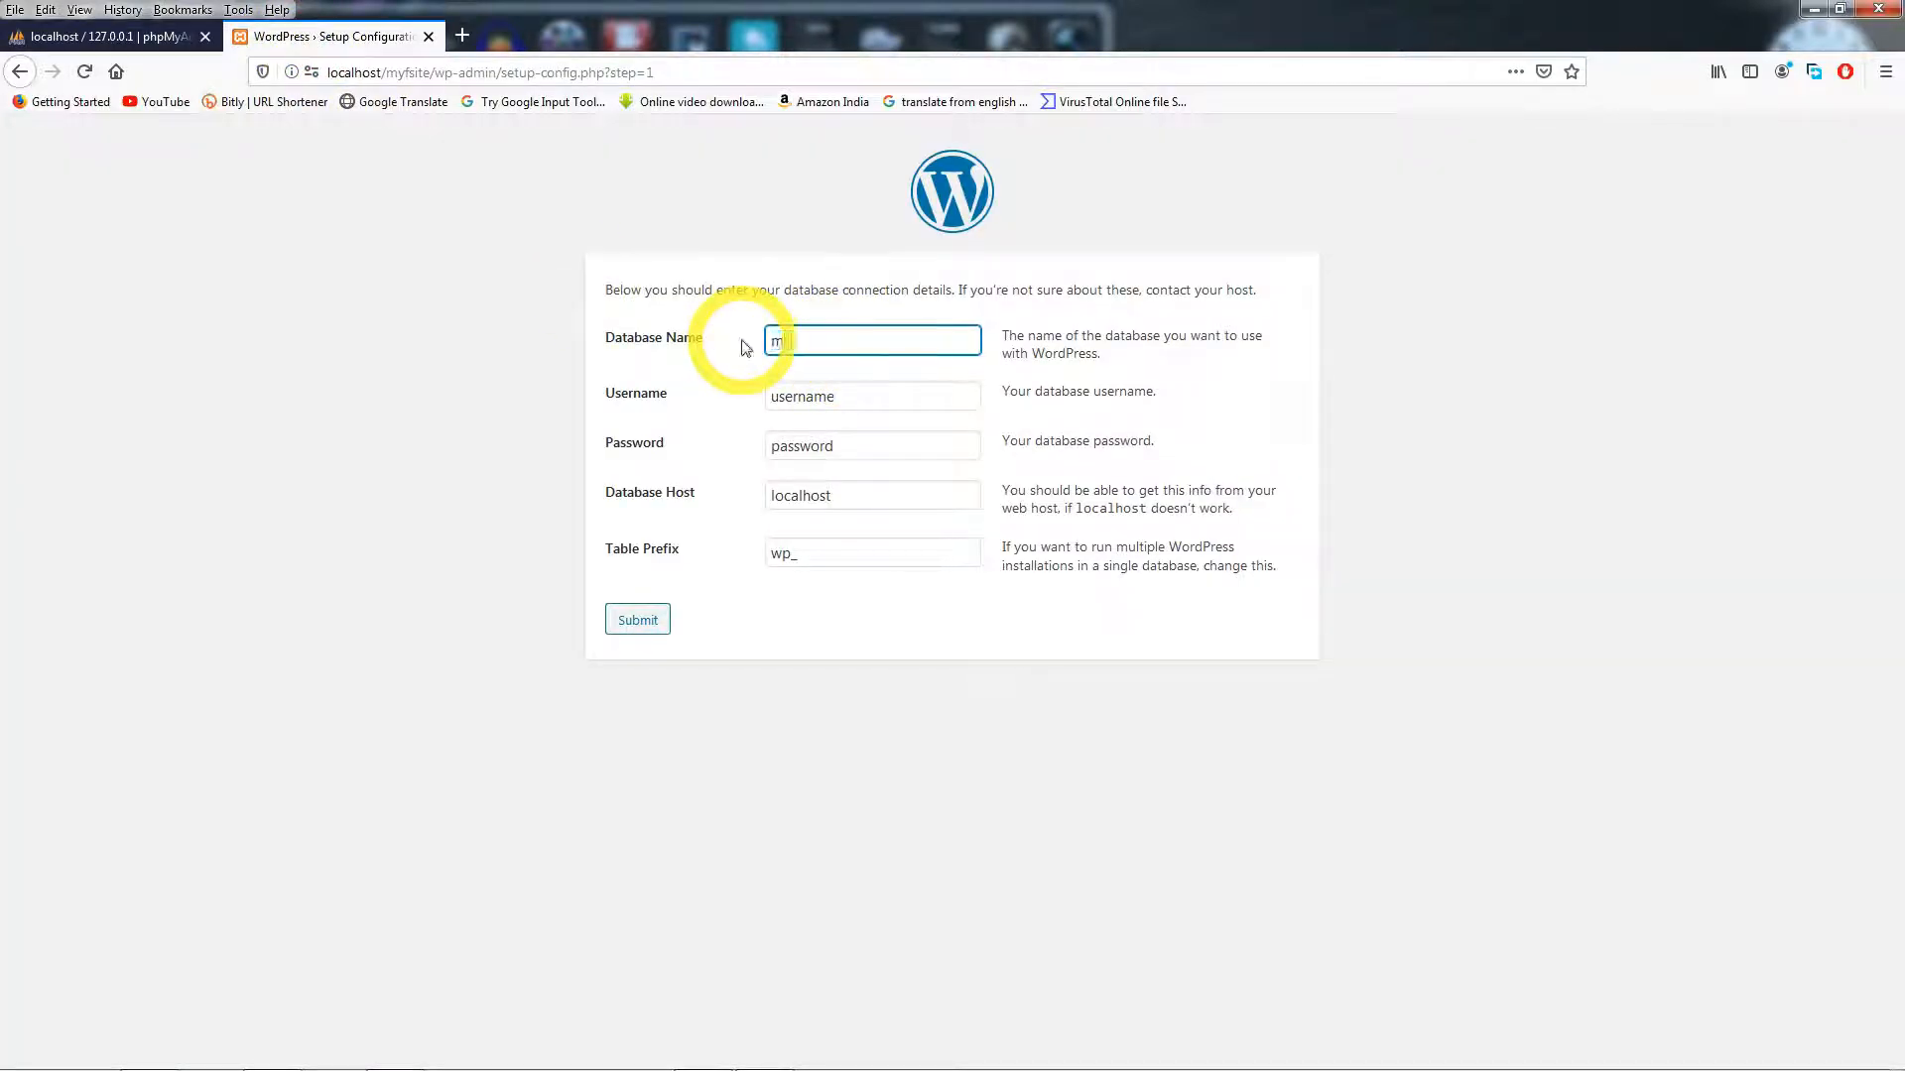
{"action": "left_click", "coordinate": [814, 395]}
{"action": "left_click_drag", "start_coordinate": [849, 390], "coordinate": [767, 396]}
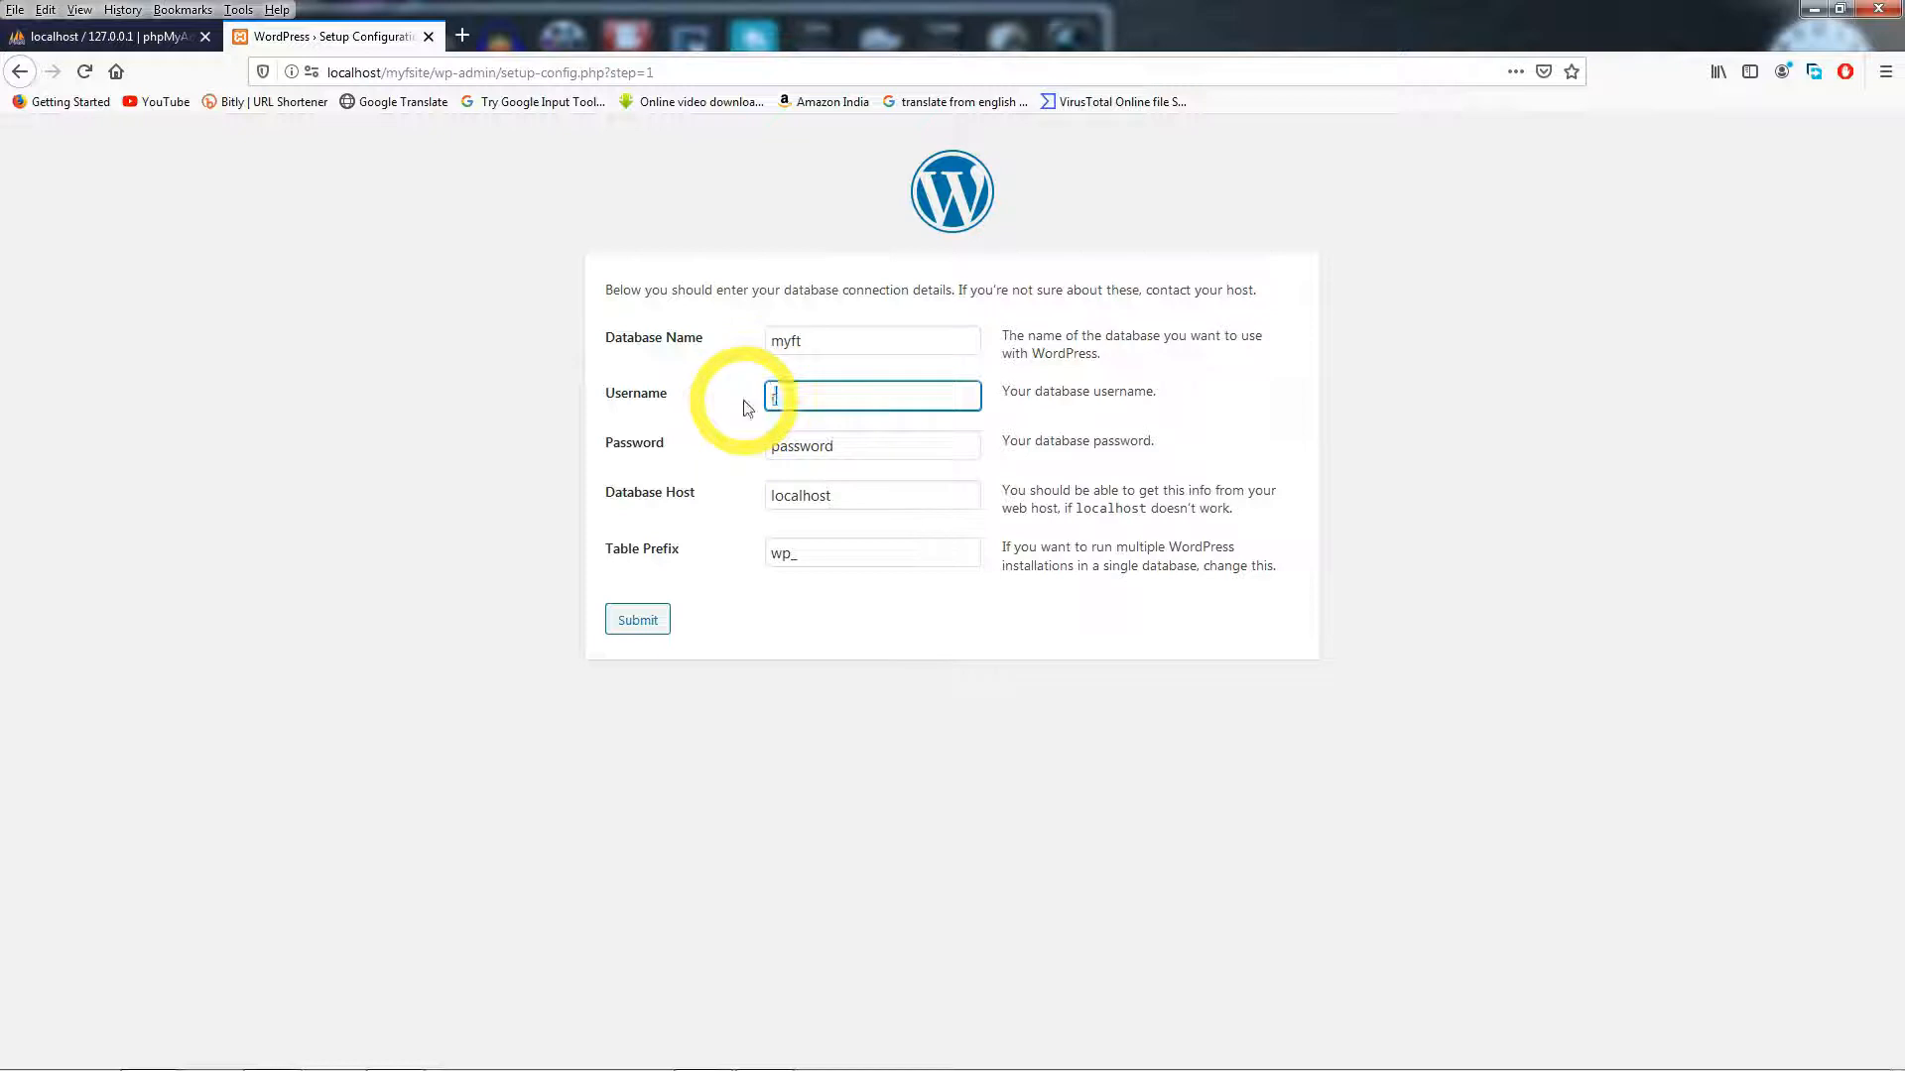
{"action": "type", "text": "root"}
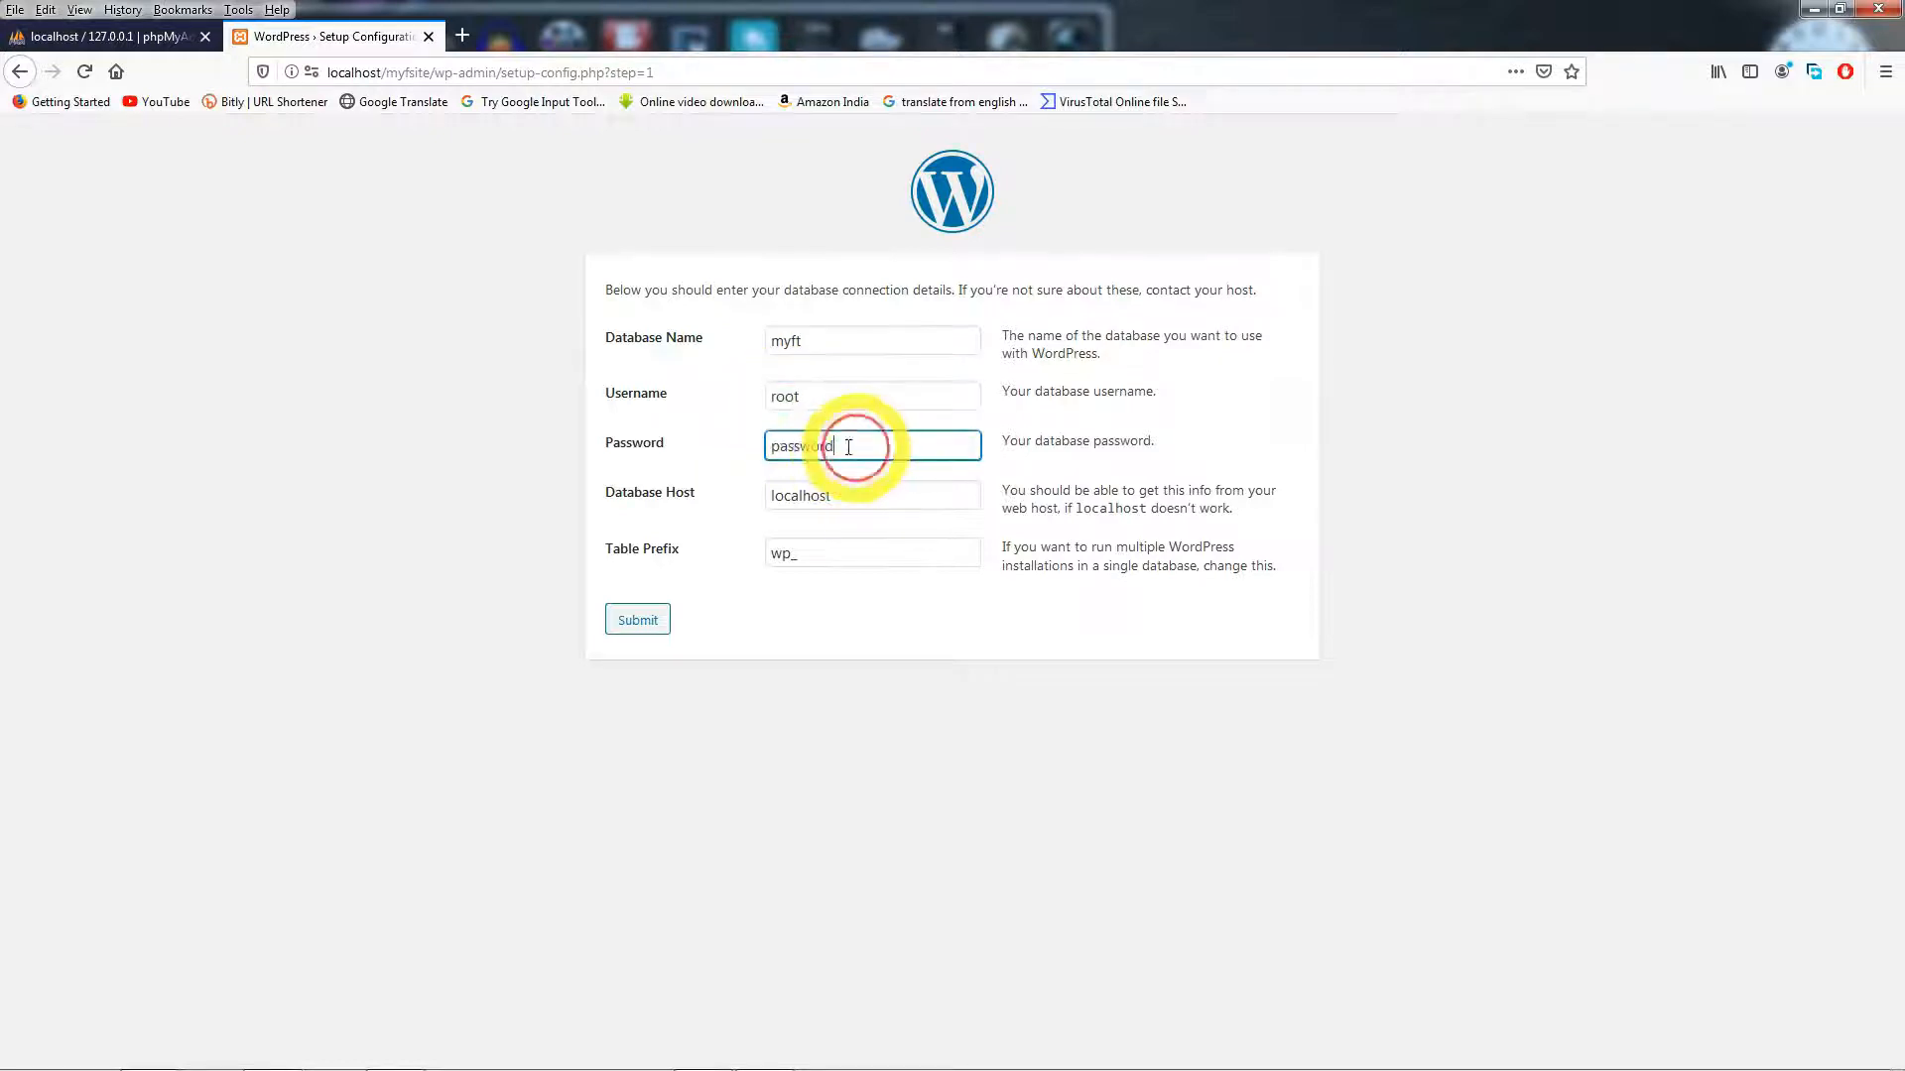
{"action": "left_click_drag", "start_coordinate": [854, 443], "coordinate": [752, 445]}
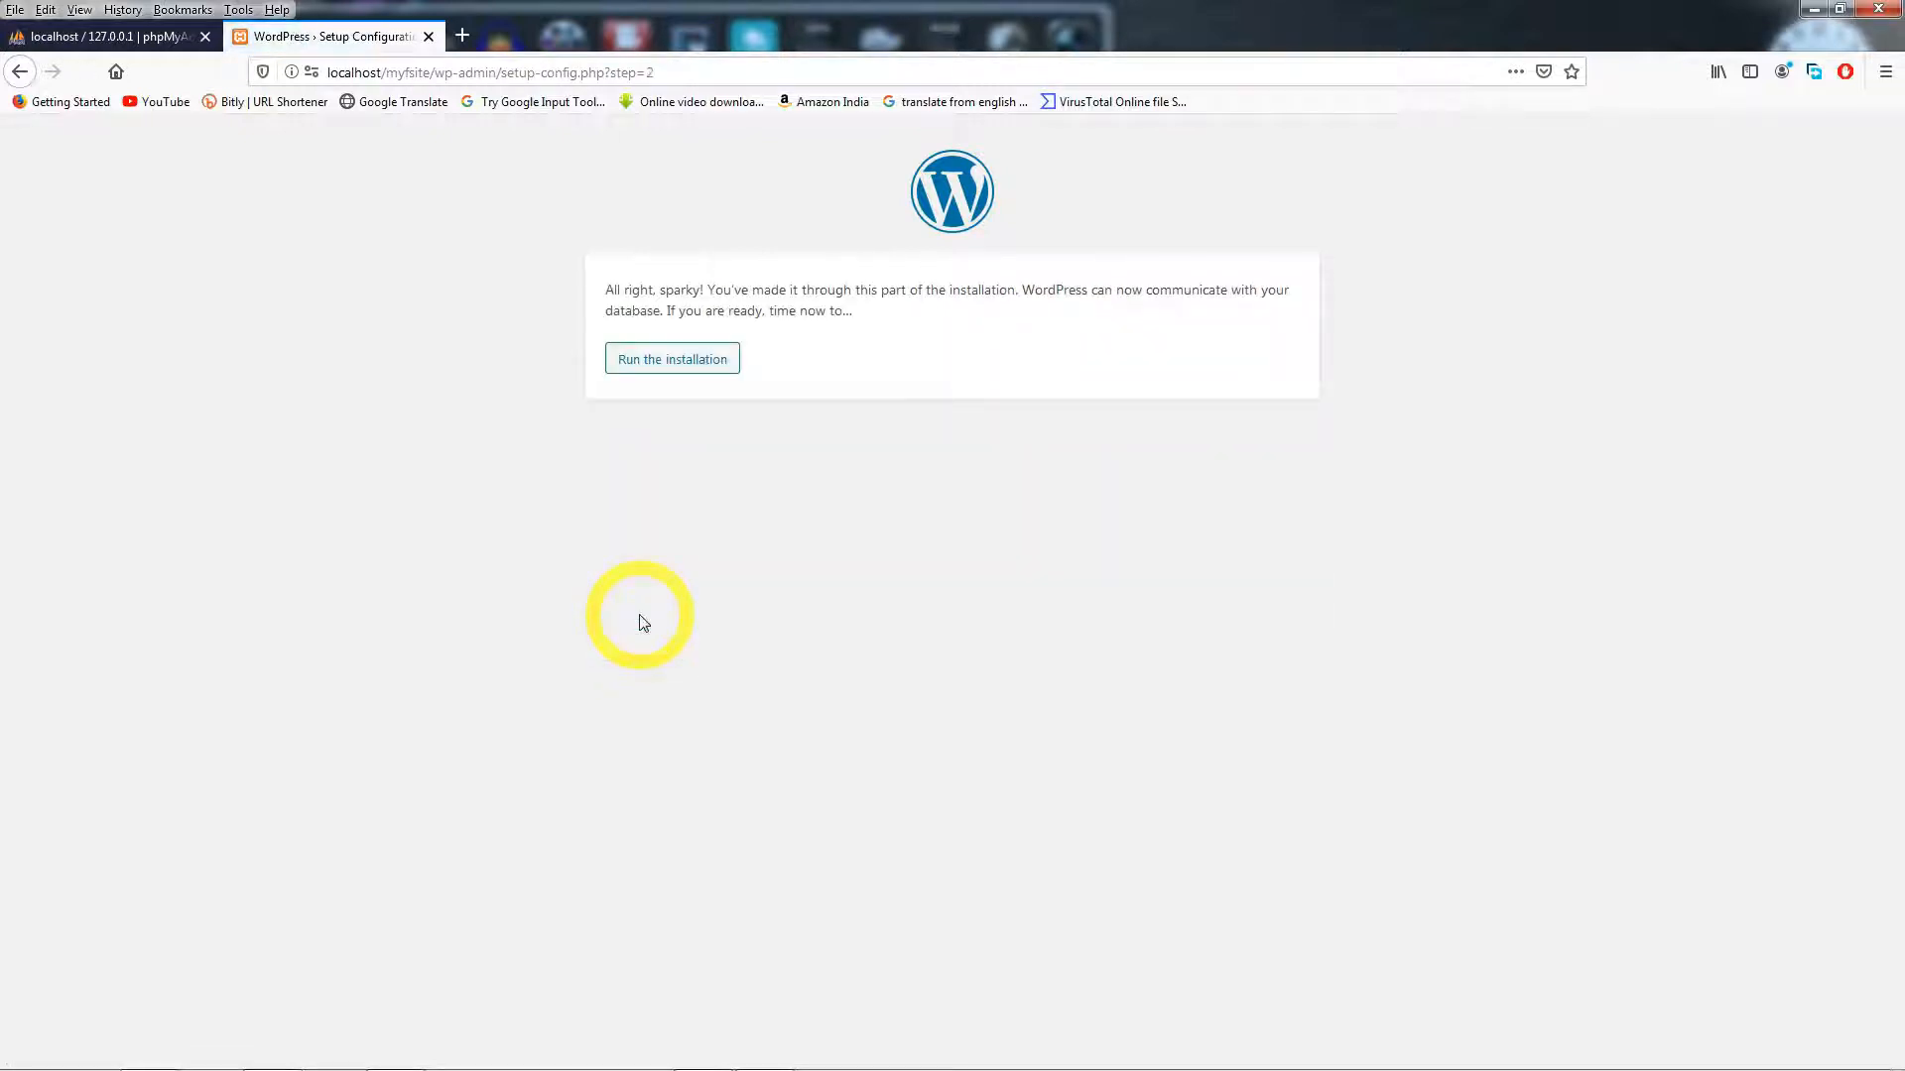
- Start the installation and enter the site title Myfsite with admin username 'admin'
{"action": "left_click", "coordinate": [685, 368]}
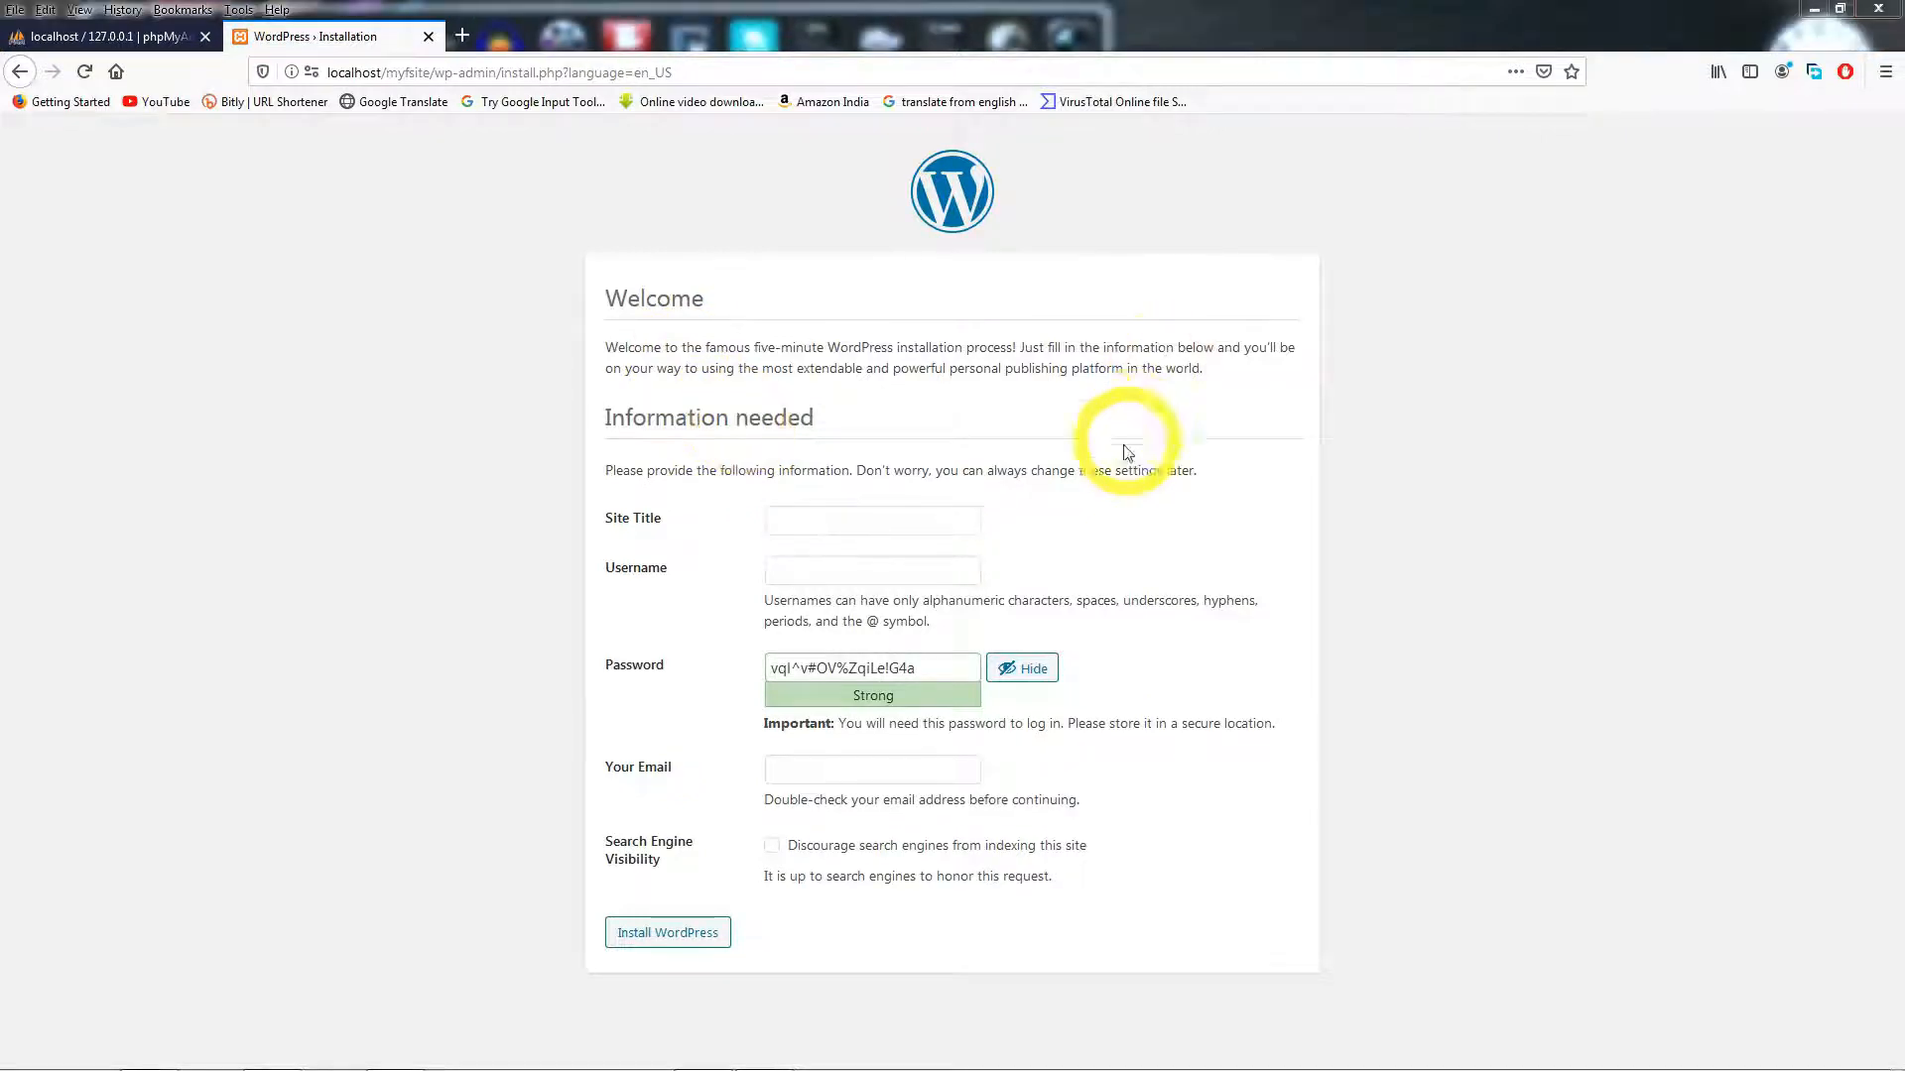
{"action": "left_click", "coordinate": [804, 522]}
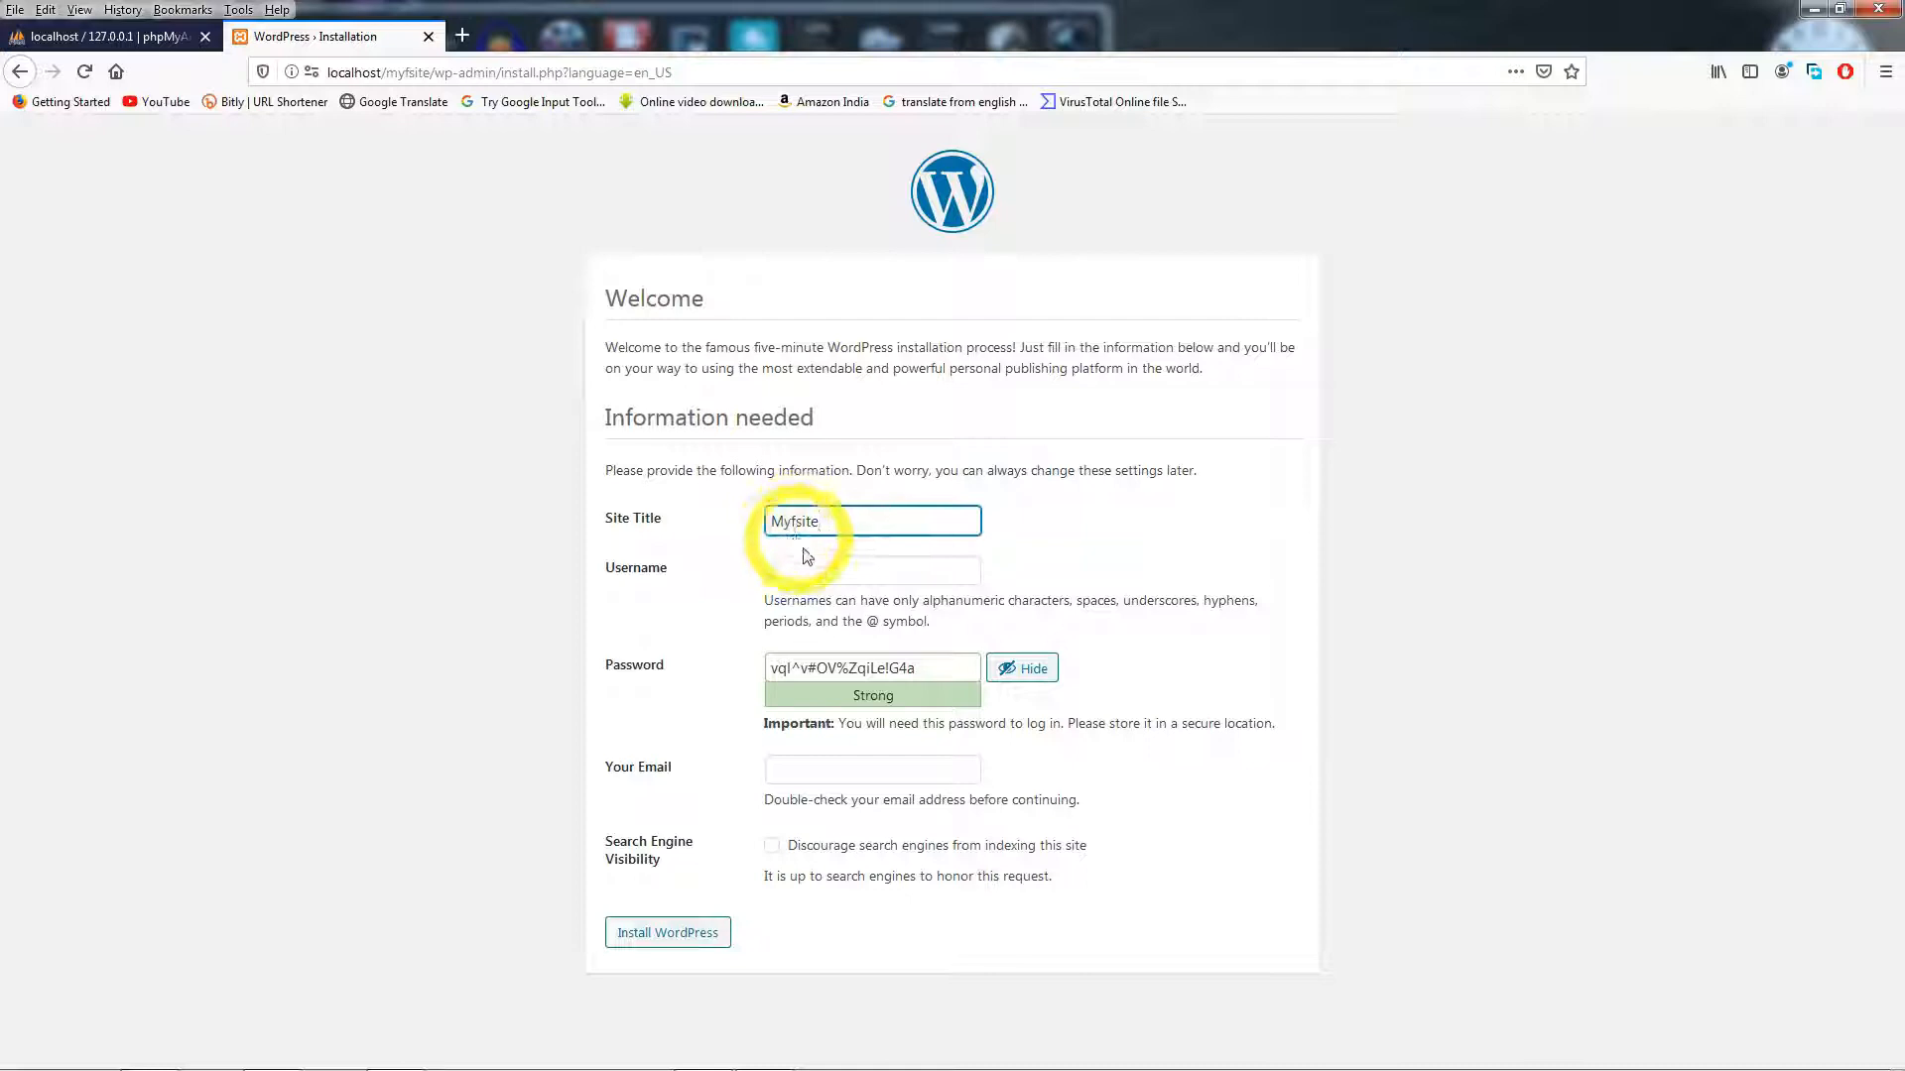
{"action": "left_click", "coordinate": [807, 568]}
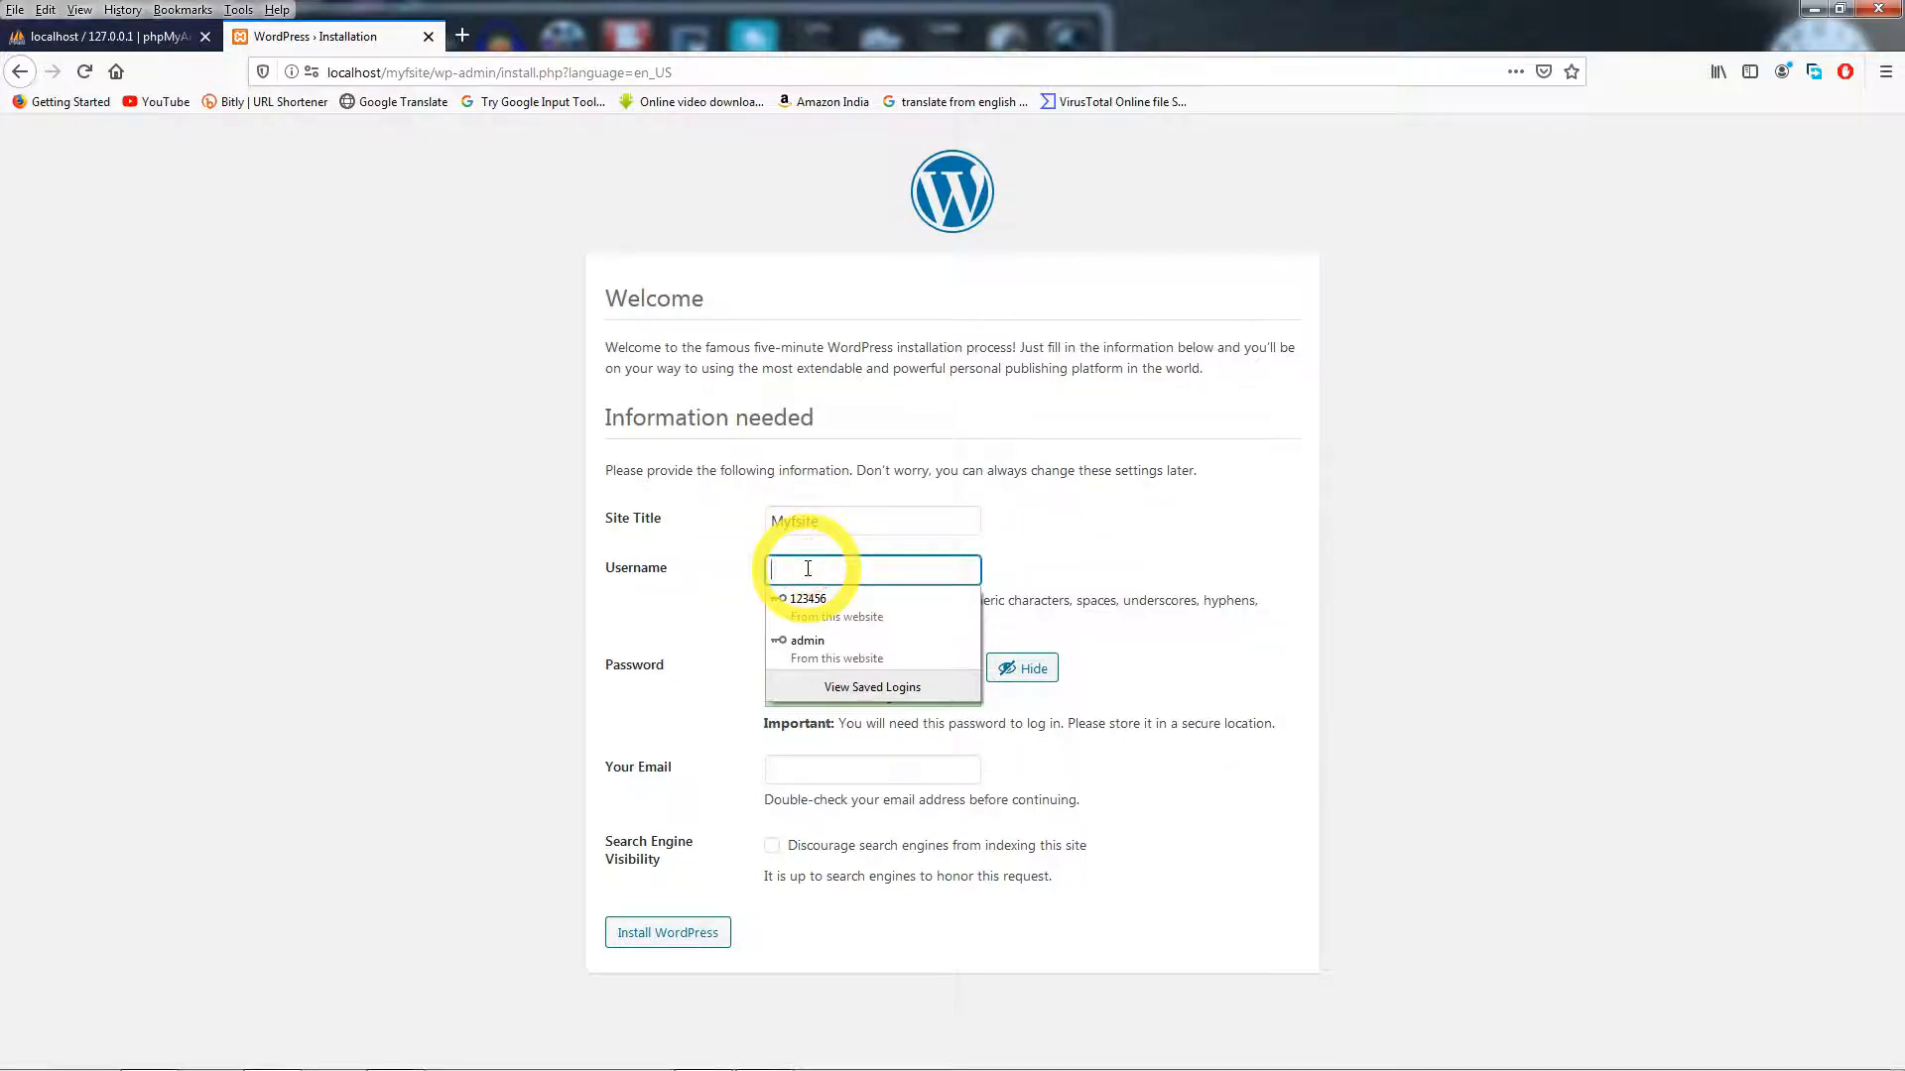
{"action": "type", "text": "Admin"}
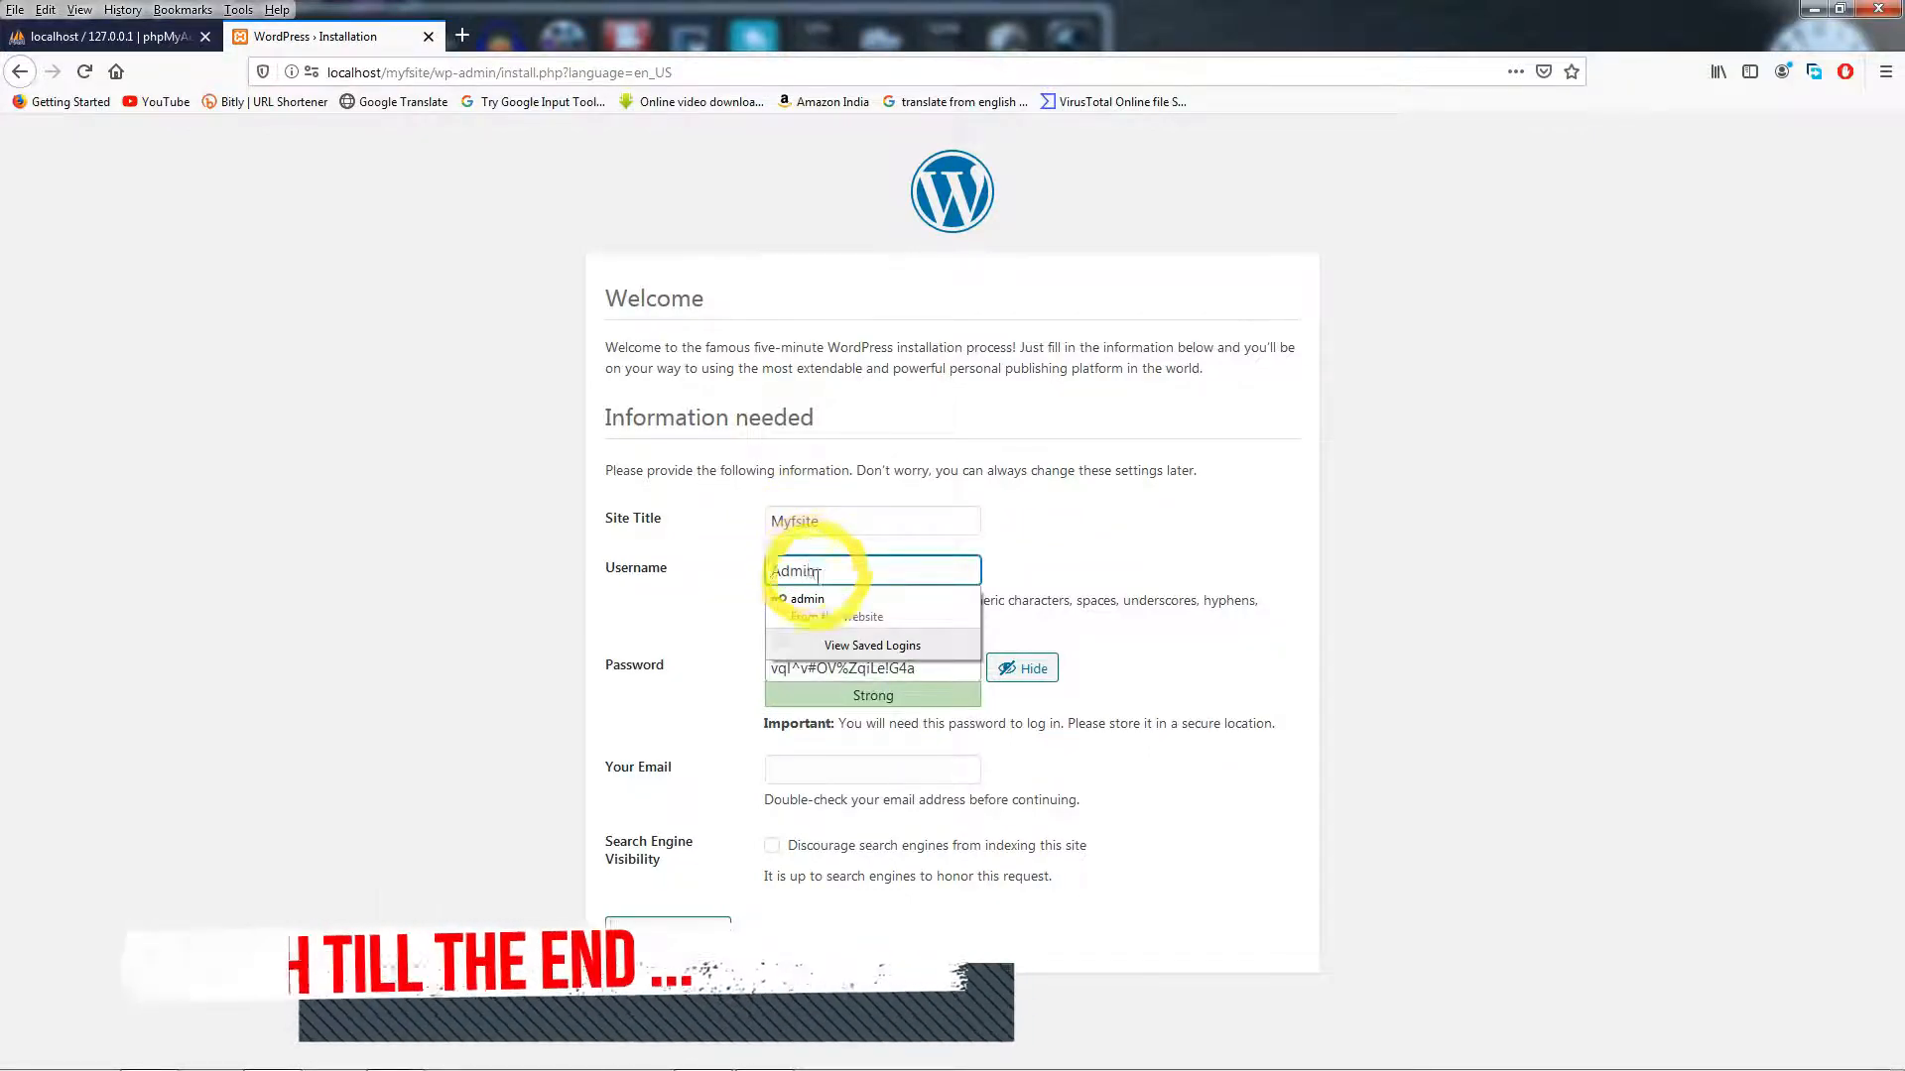
{"action": "left_click", "coordinate": [823, 604]}
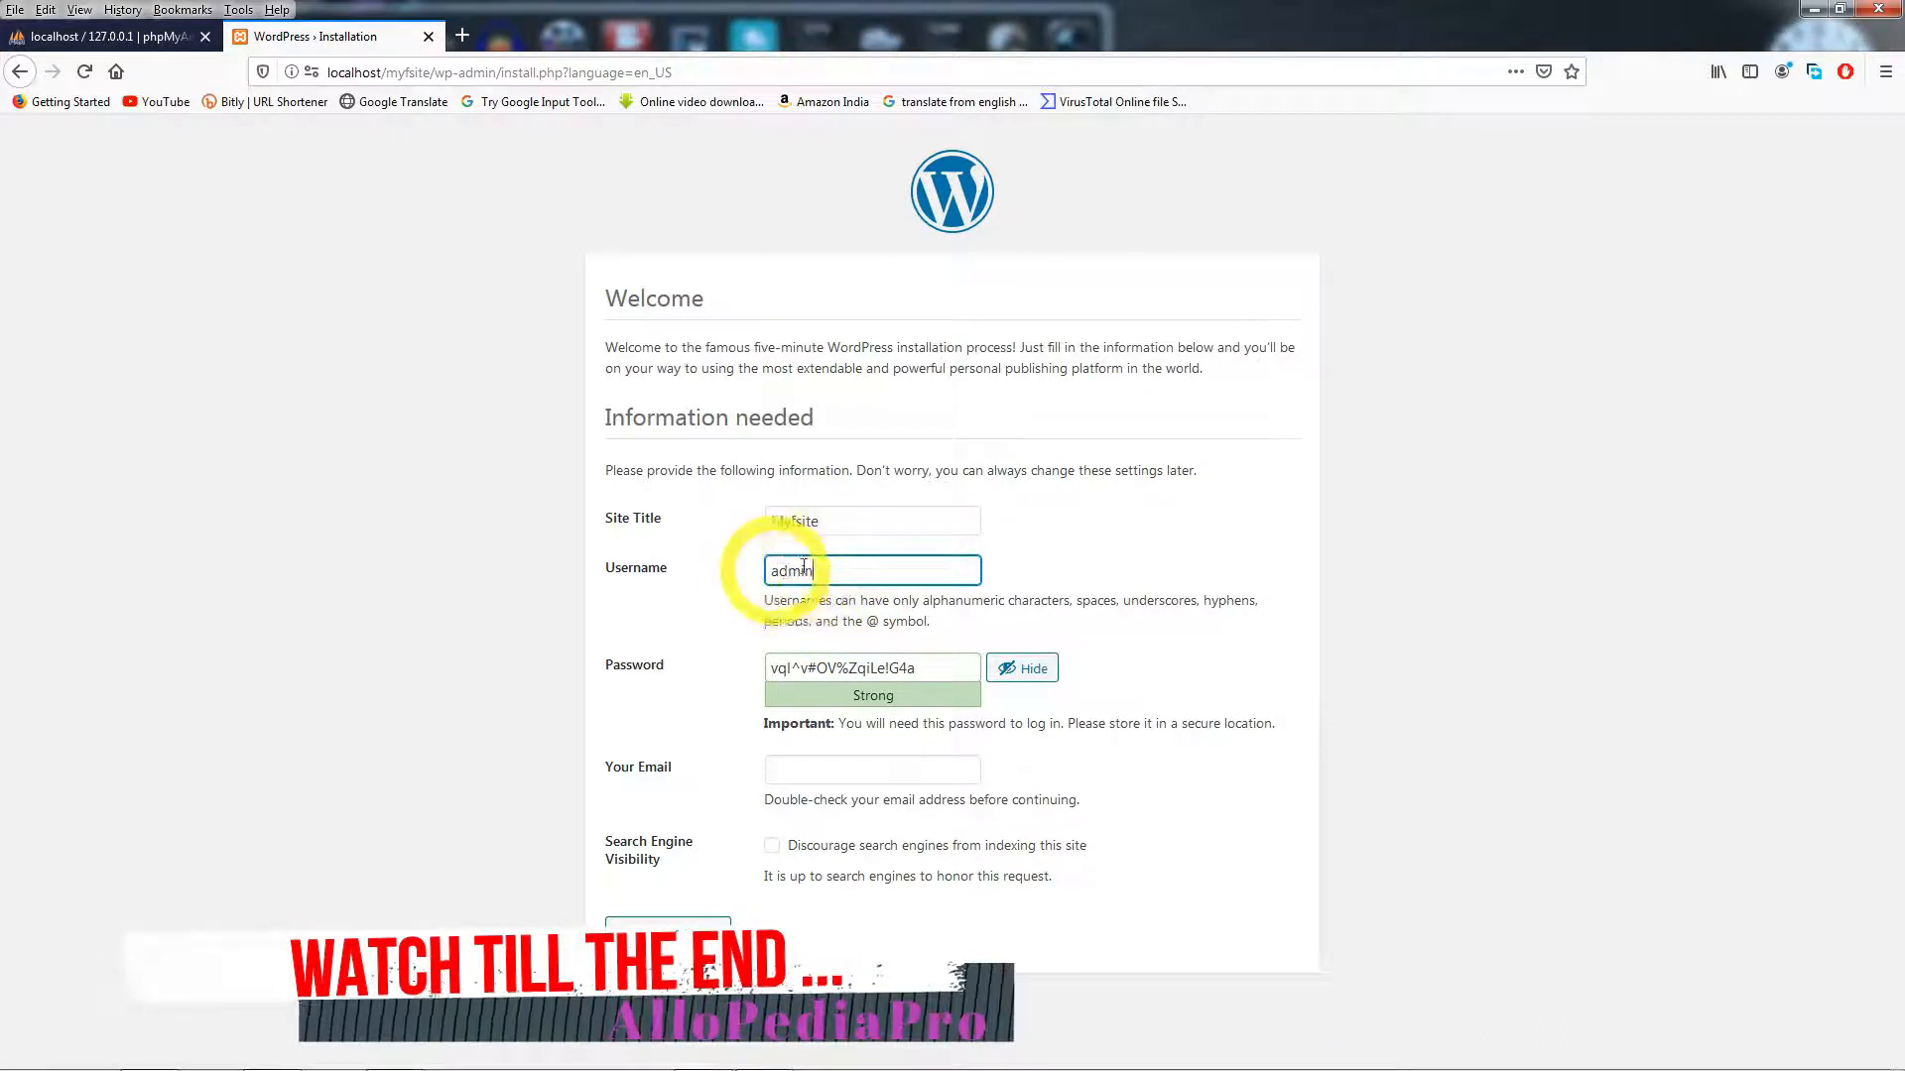
{"action": "left_click_drag", "start_coordinate": [918, 668], "coordinate": [755, 674]}
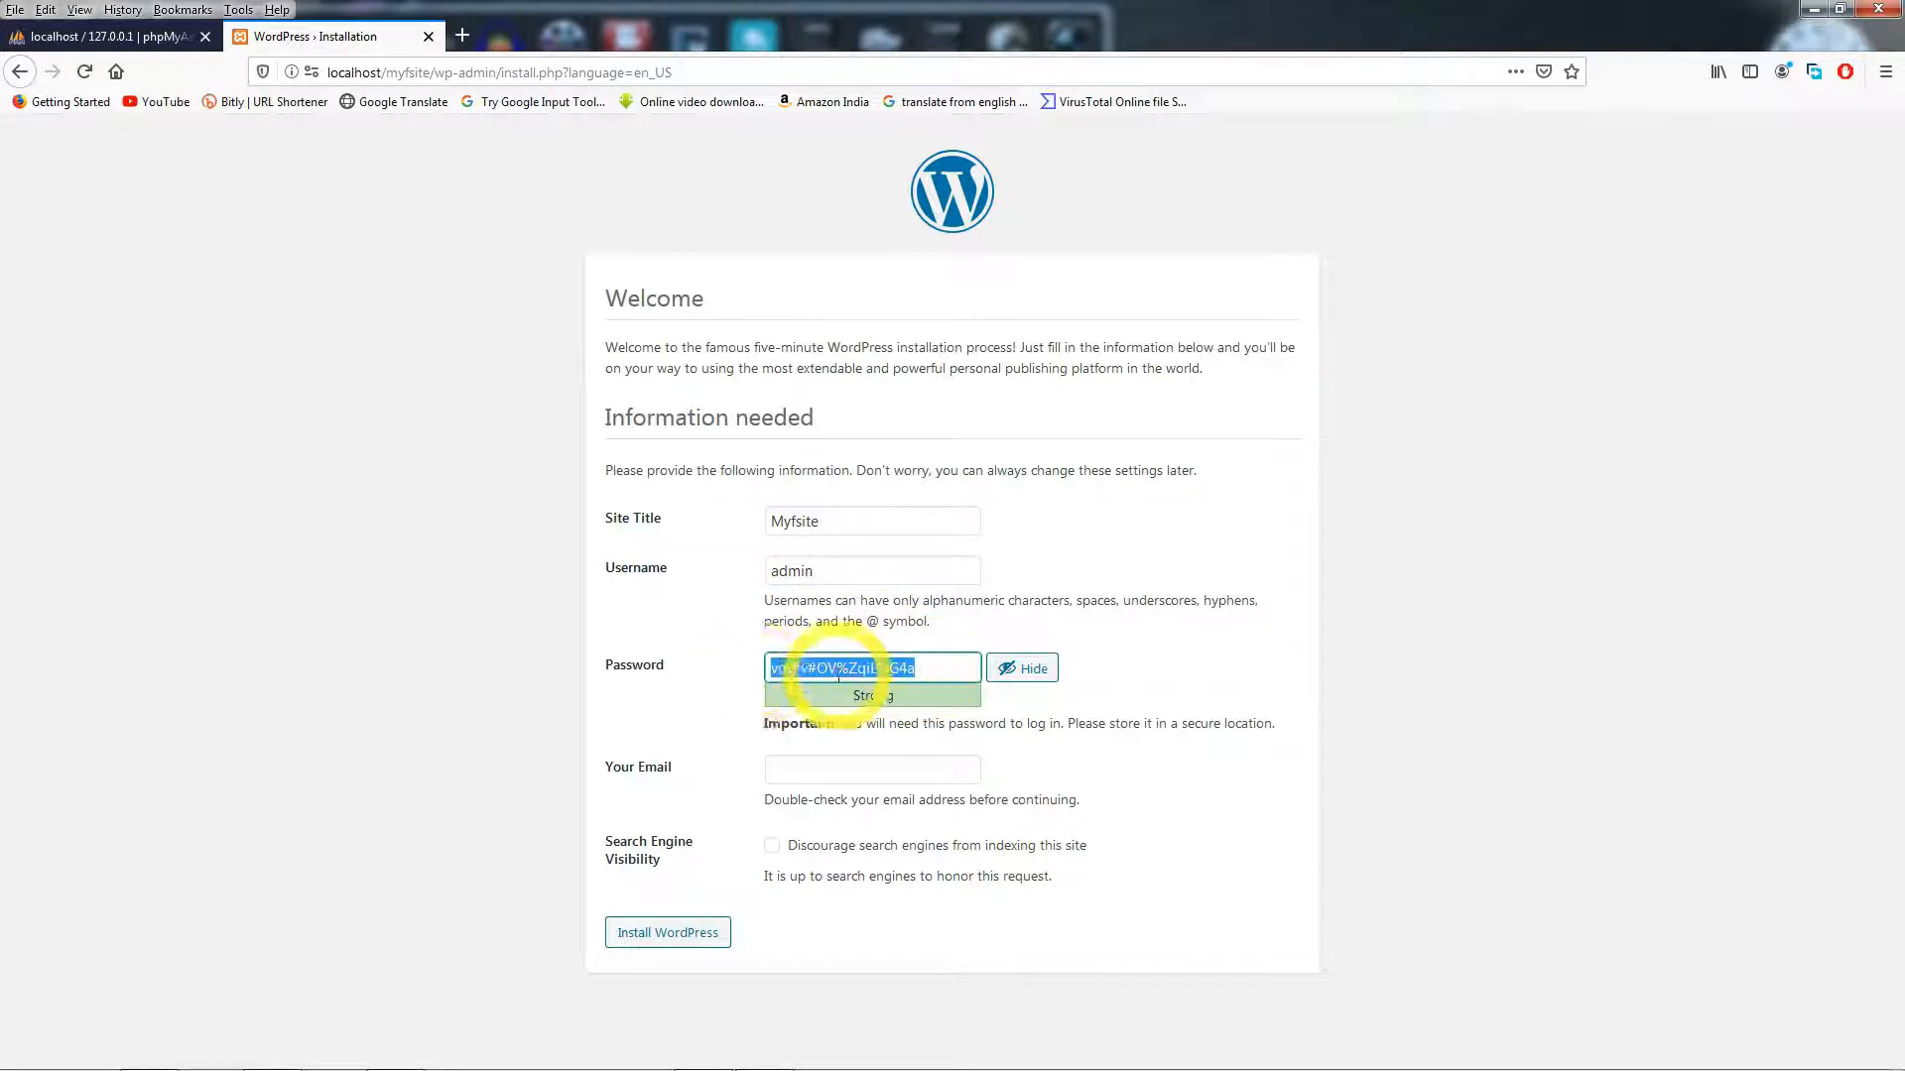
{"action": "type", "text": "123456"}
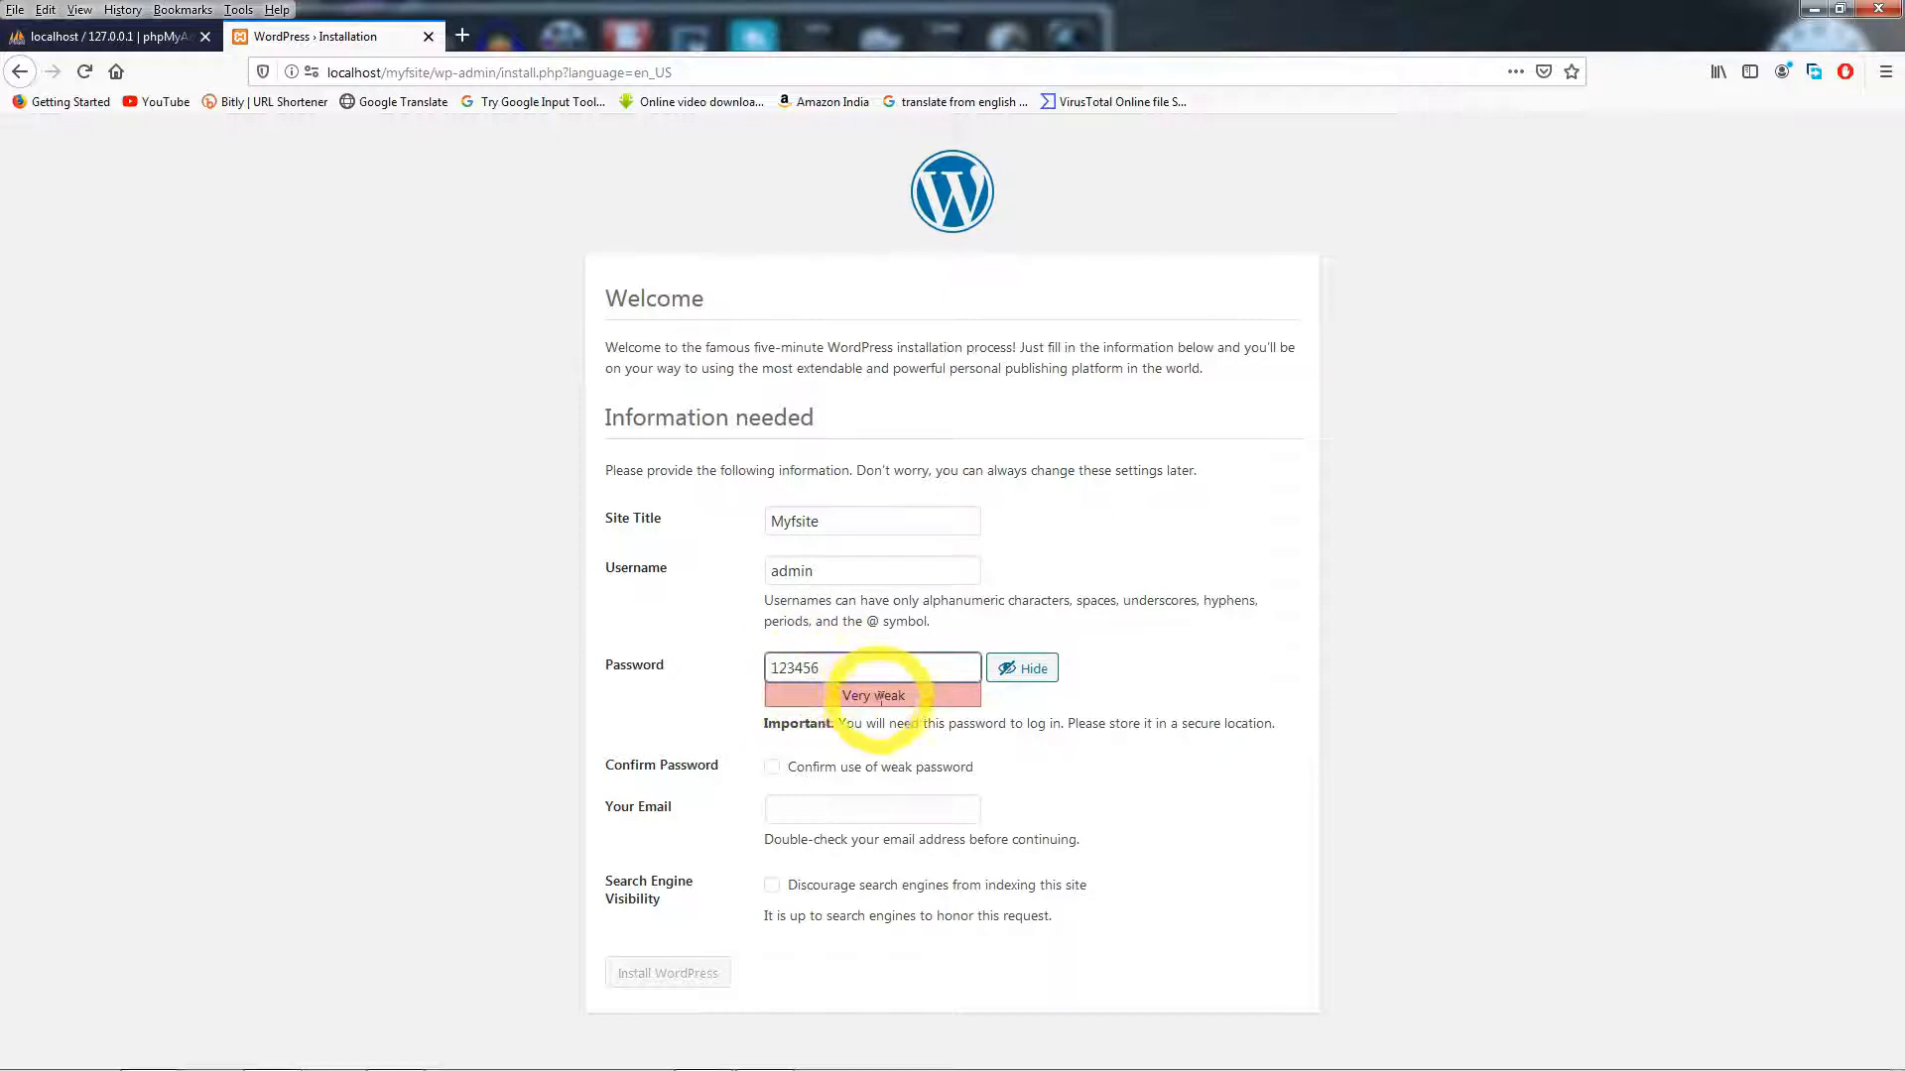
{"action": "left_click", "coordinate": [773, 768]}
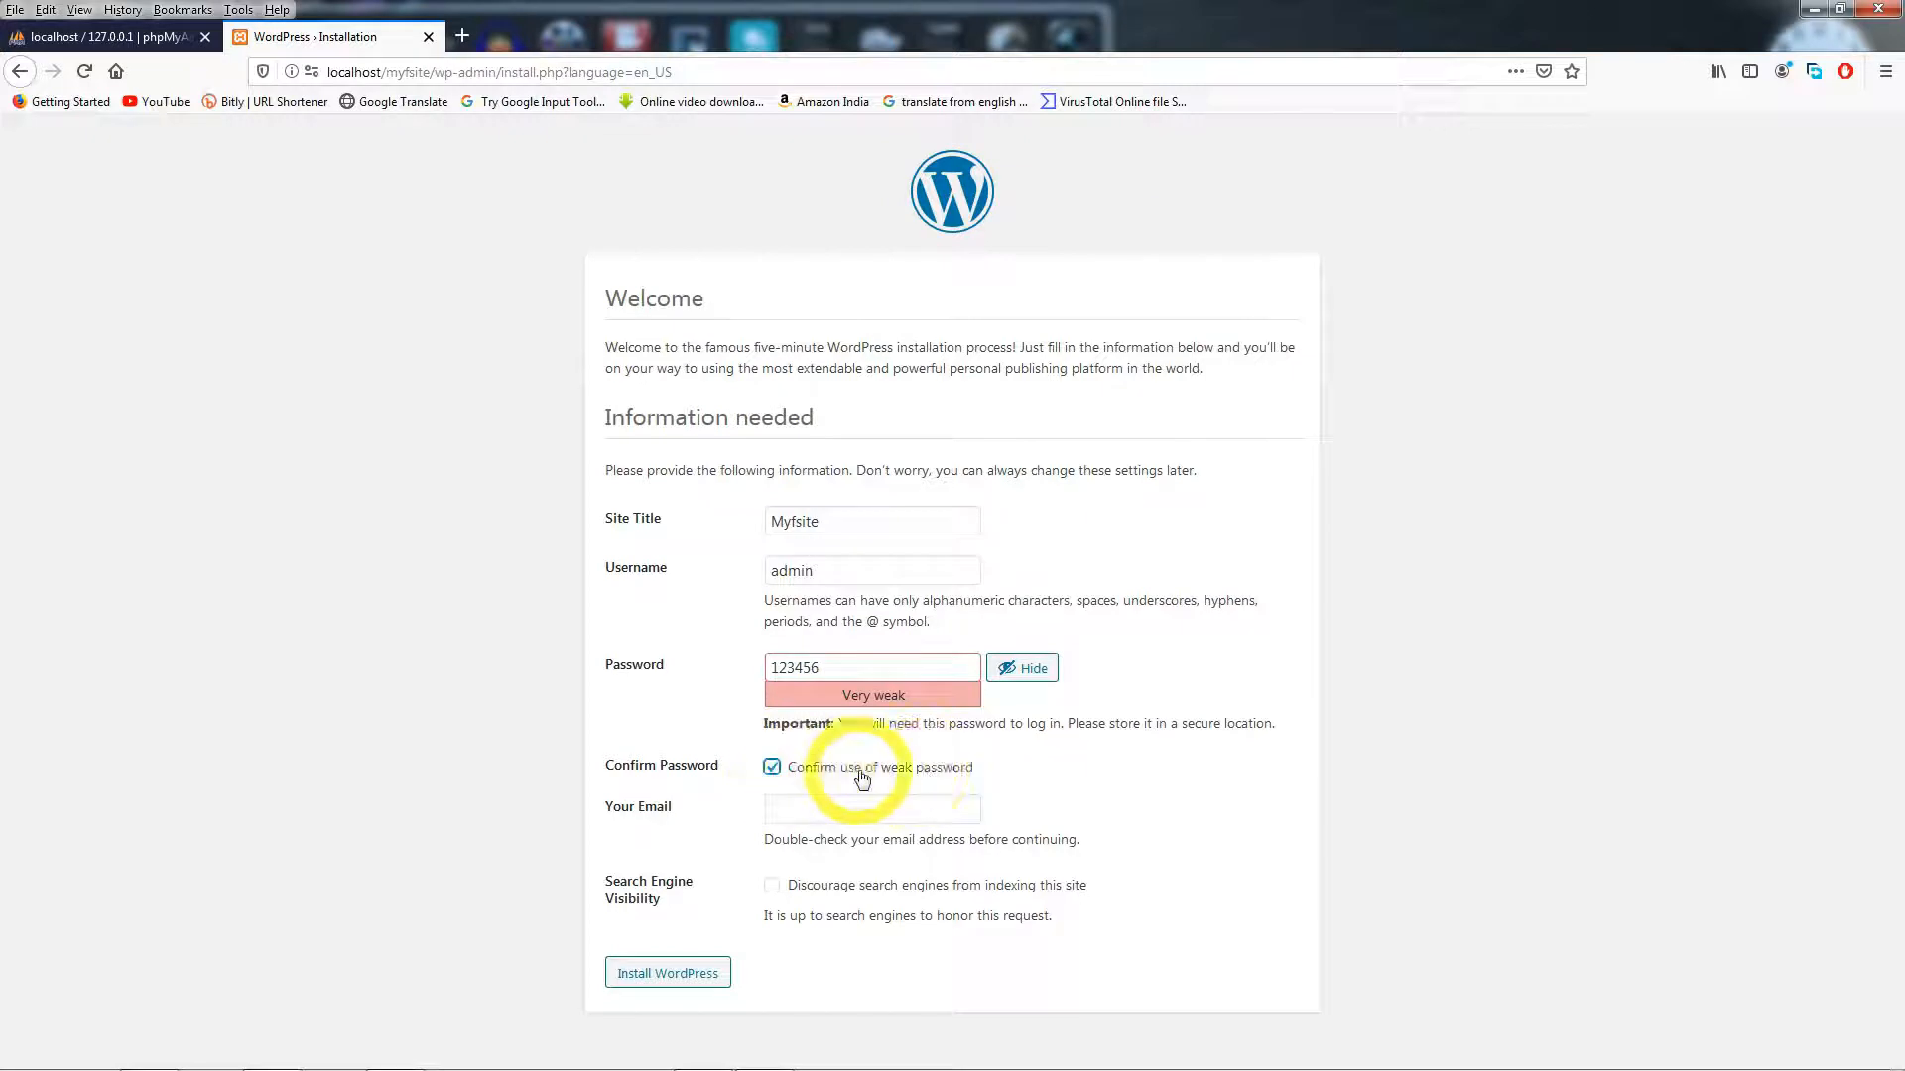
{"action": "left_click", "coordinate": [801, 808]}
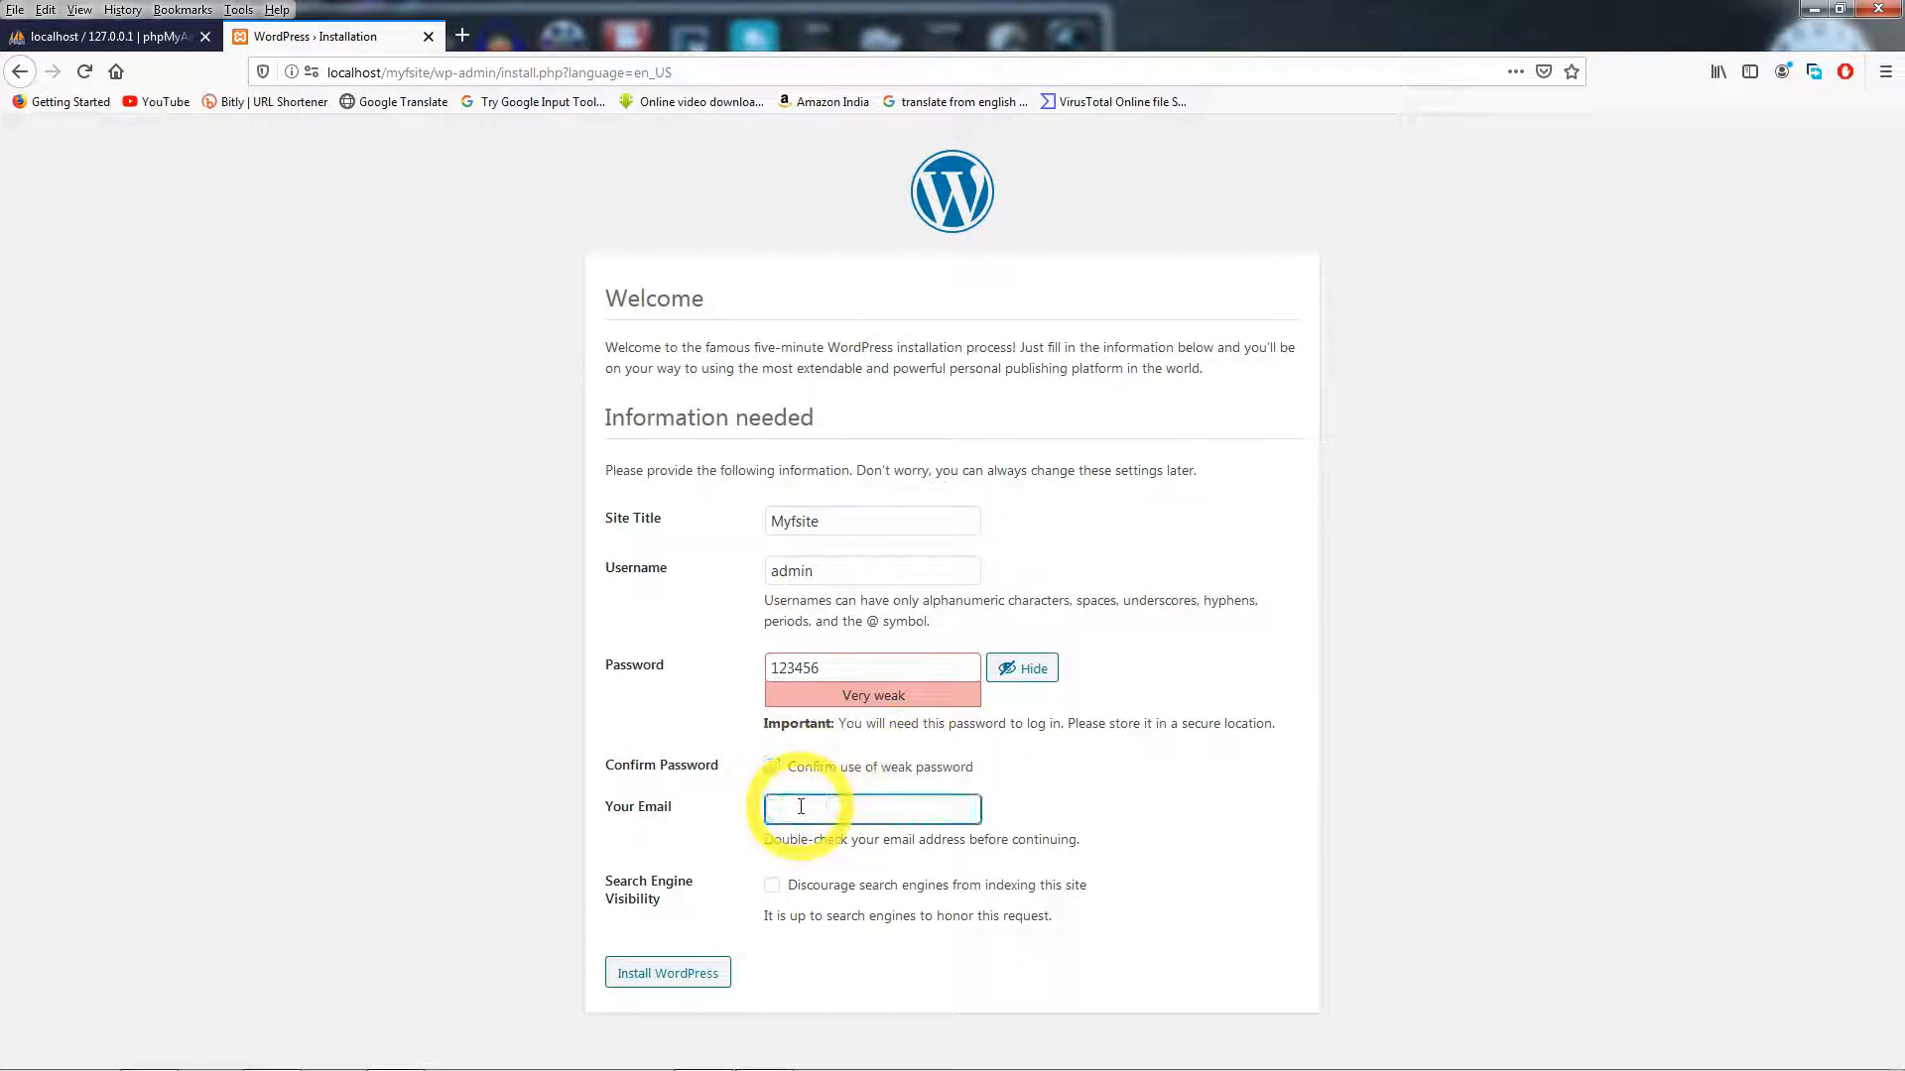
{"action": "left_click", "coordinate": [801, 803]}
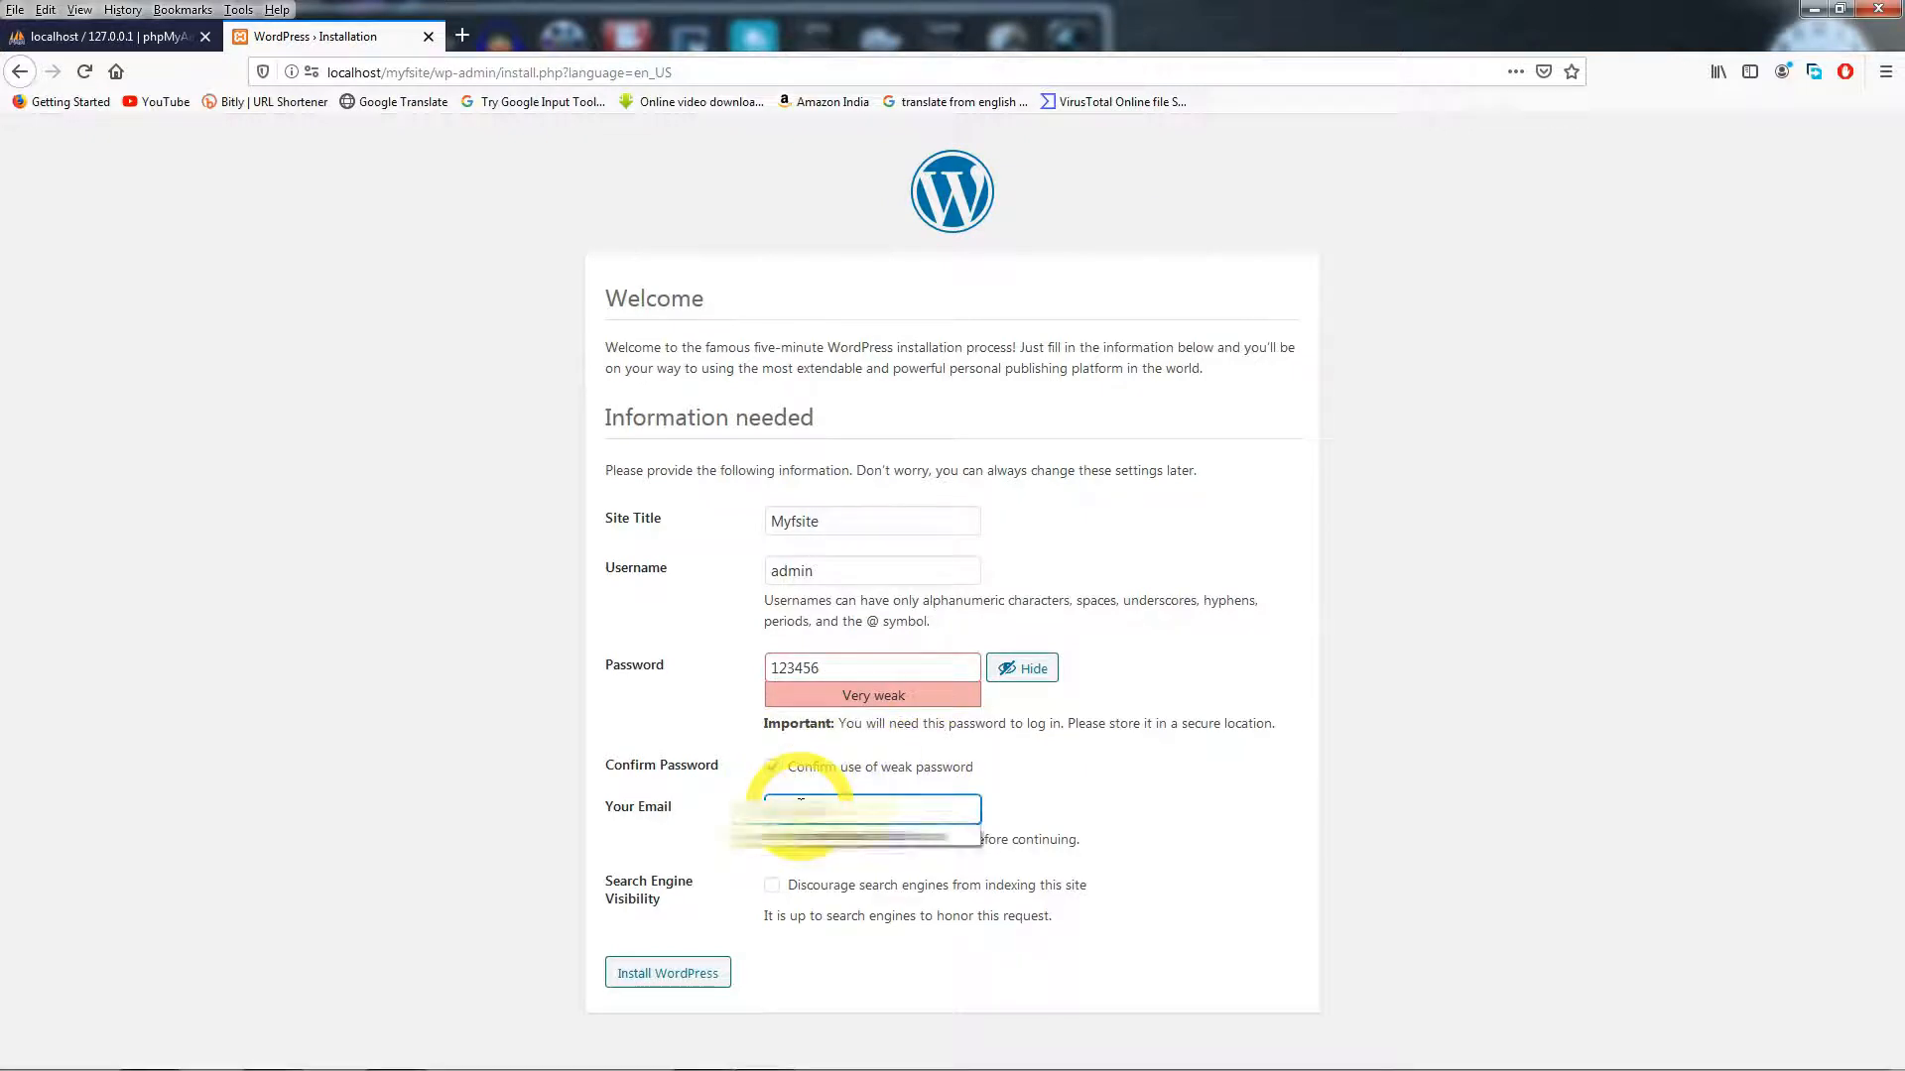
{"action": "left_click", "coordinate": [829, 836]}
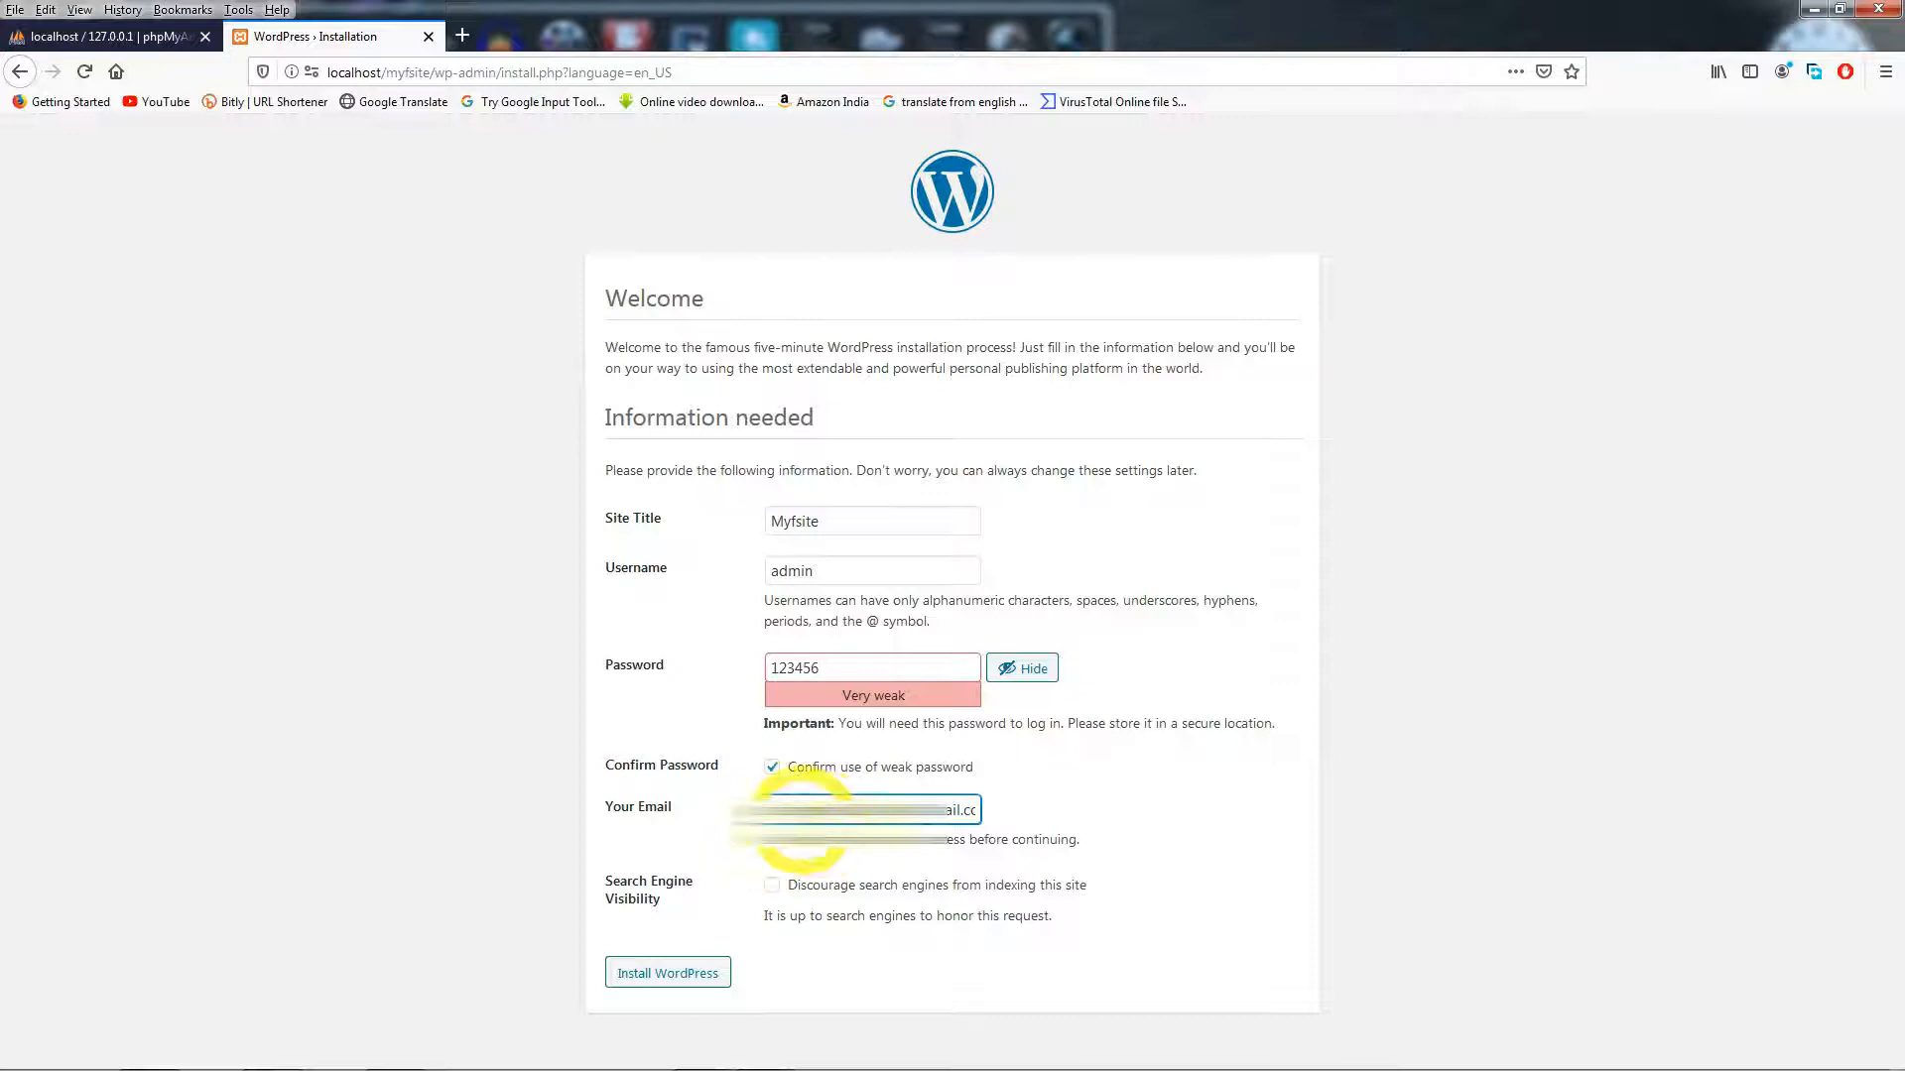
{"action": "left_click", "coordinate": [663, 981]}
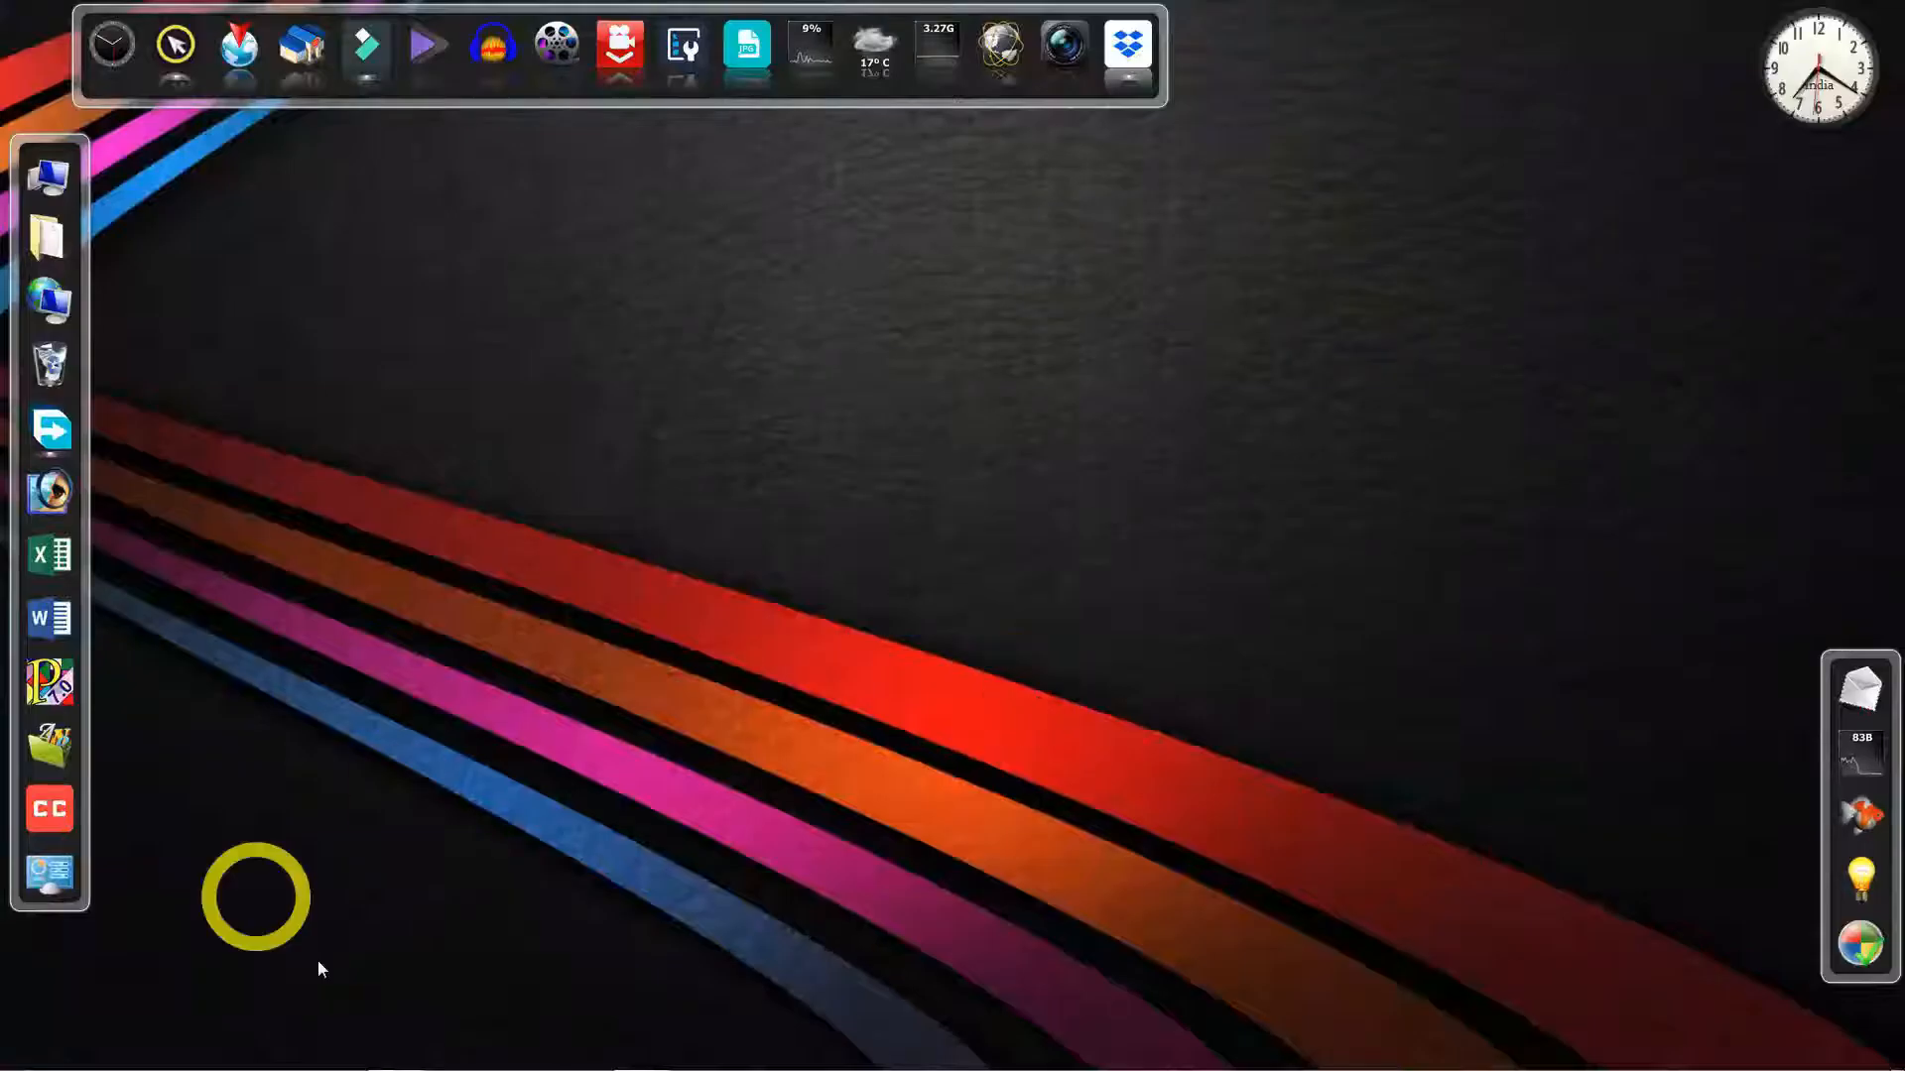
- In Firefox, search Google for 'sublime text' and go to sublimetext.com
{"action": "left_click", "coordinate": [270, 1054]}
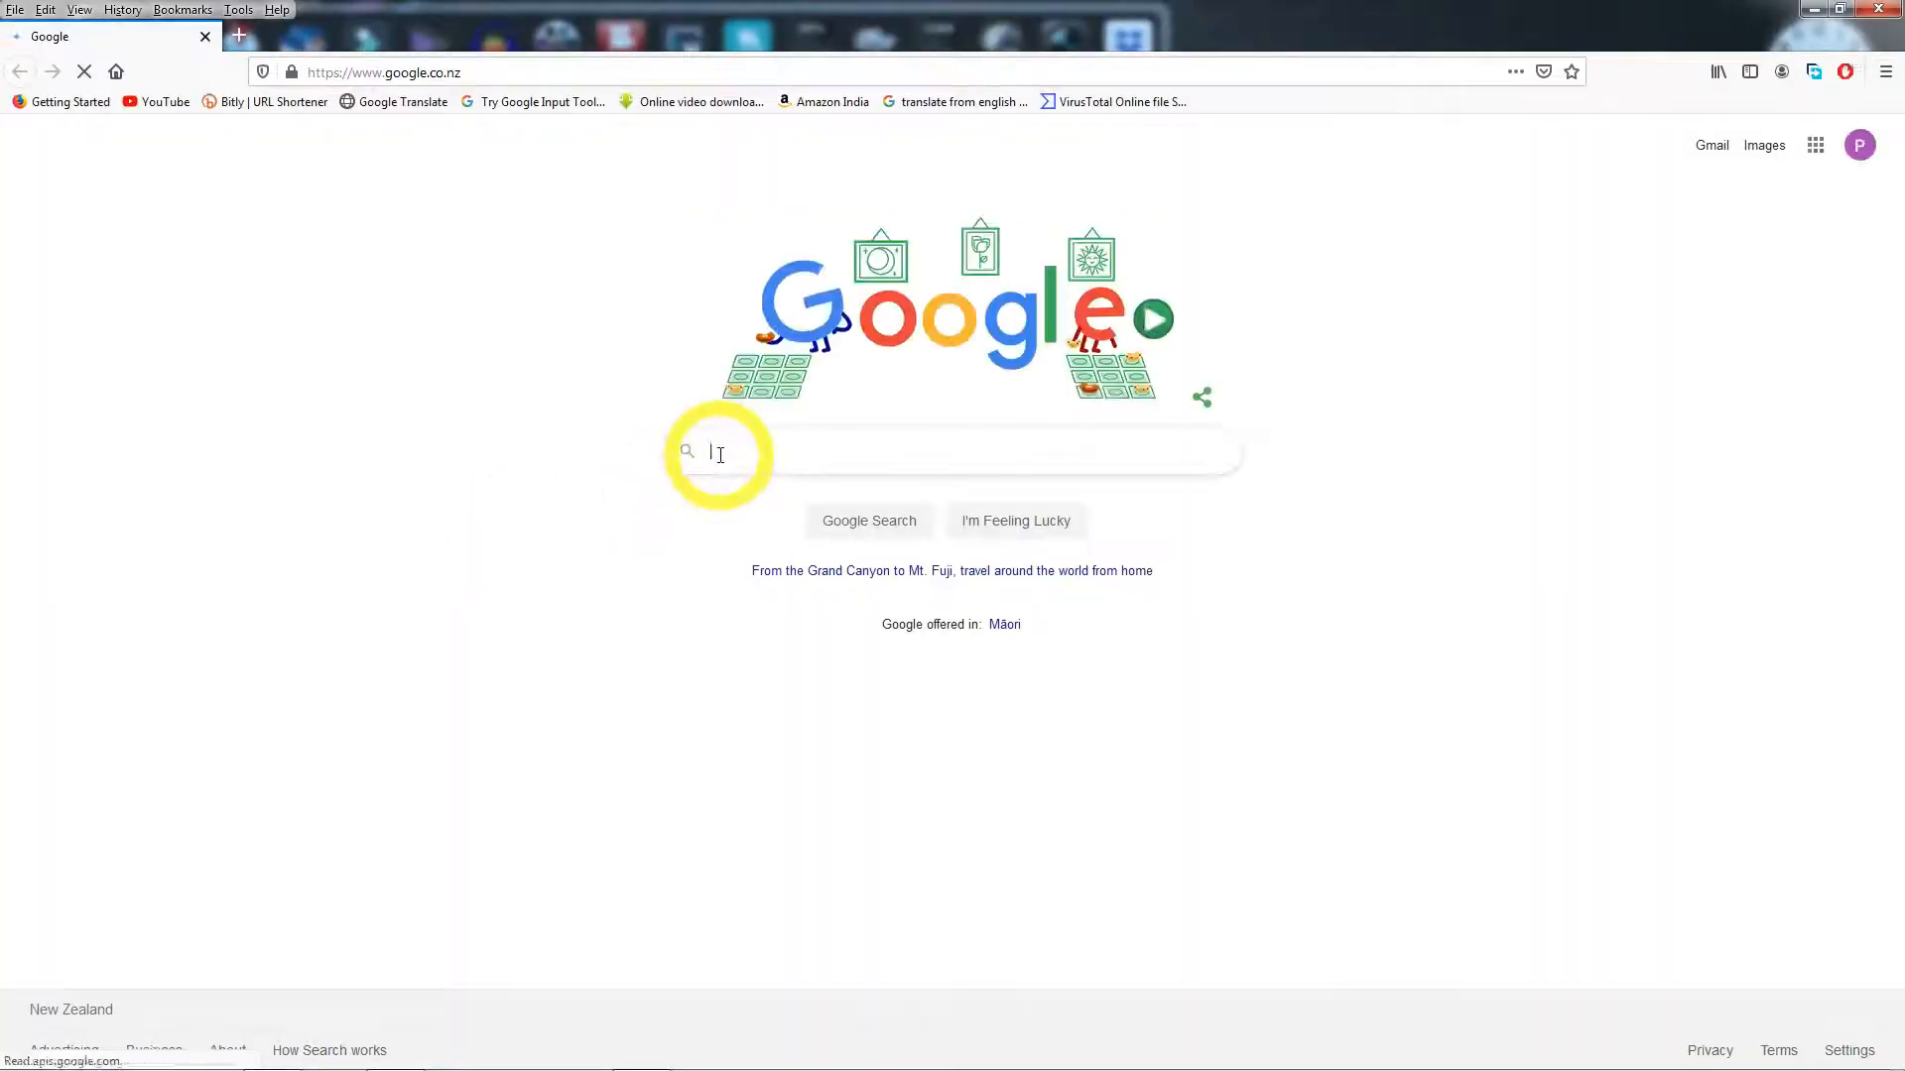
{"action": "left_click", "coordinate": [721, 455]}
{"action": "type", "text": "sub"}
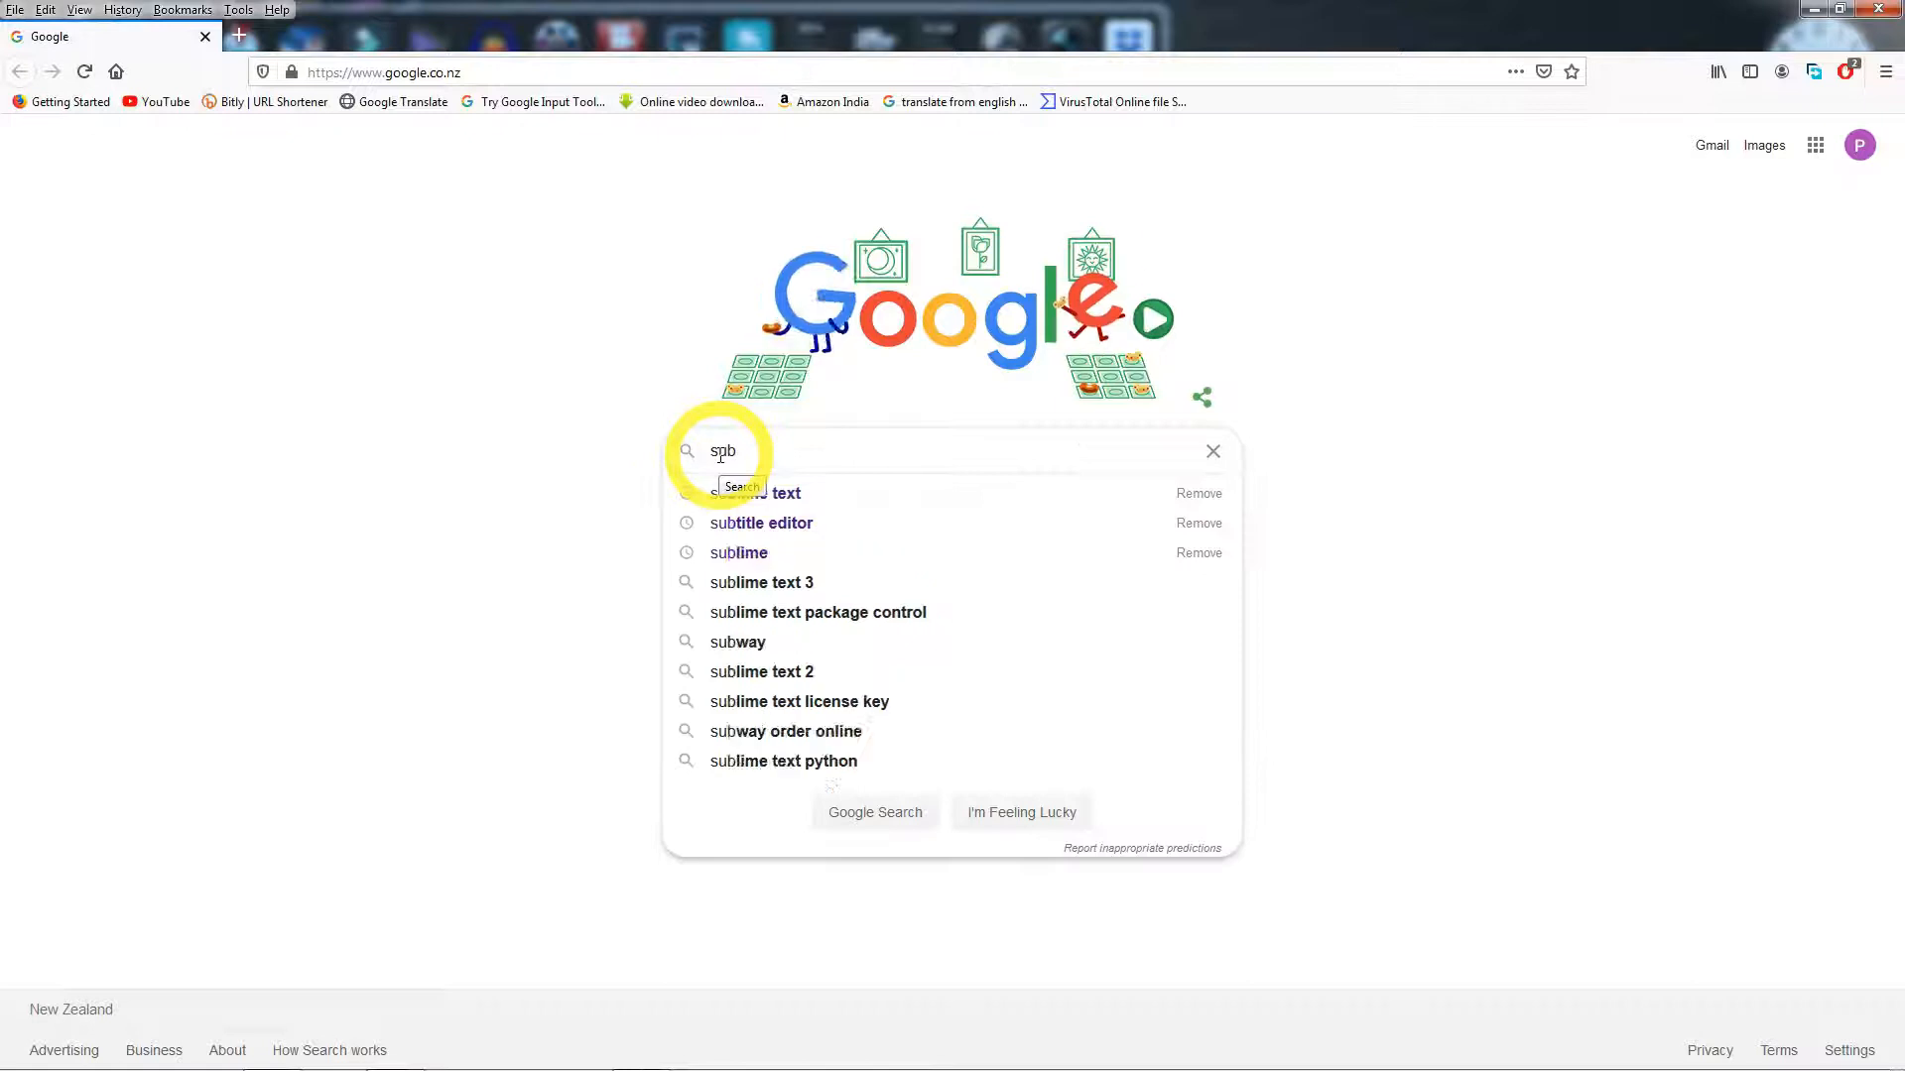
{"action": "left_click", "coordinate": [748, 499]}
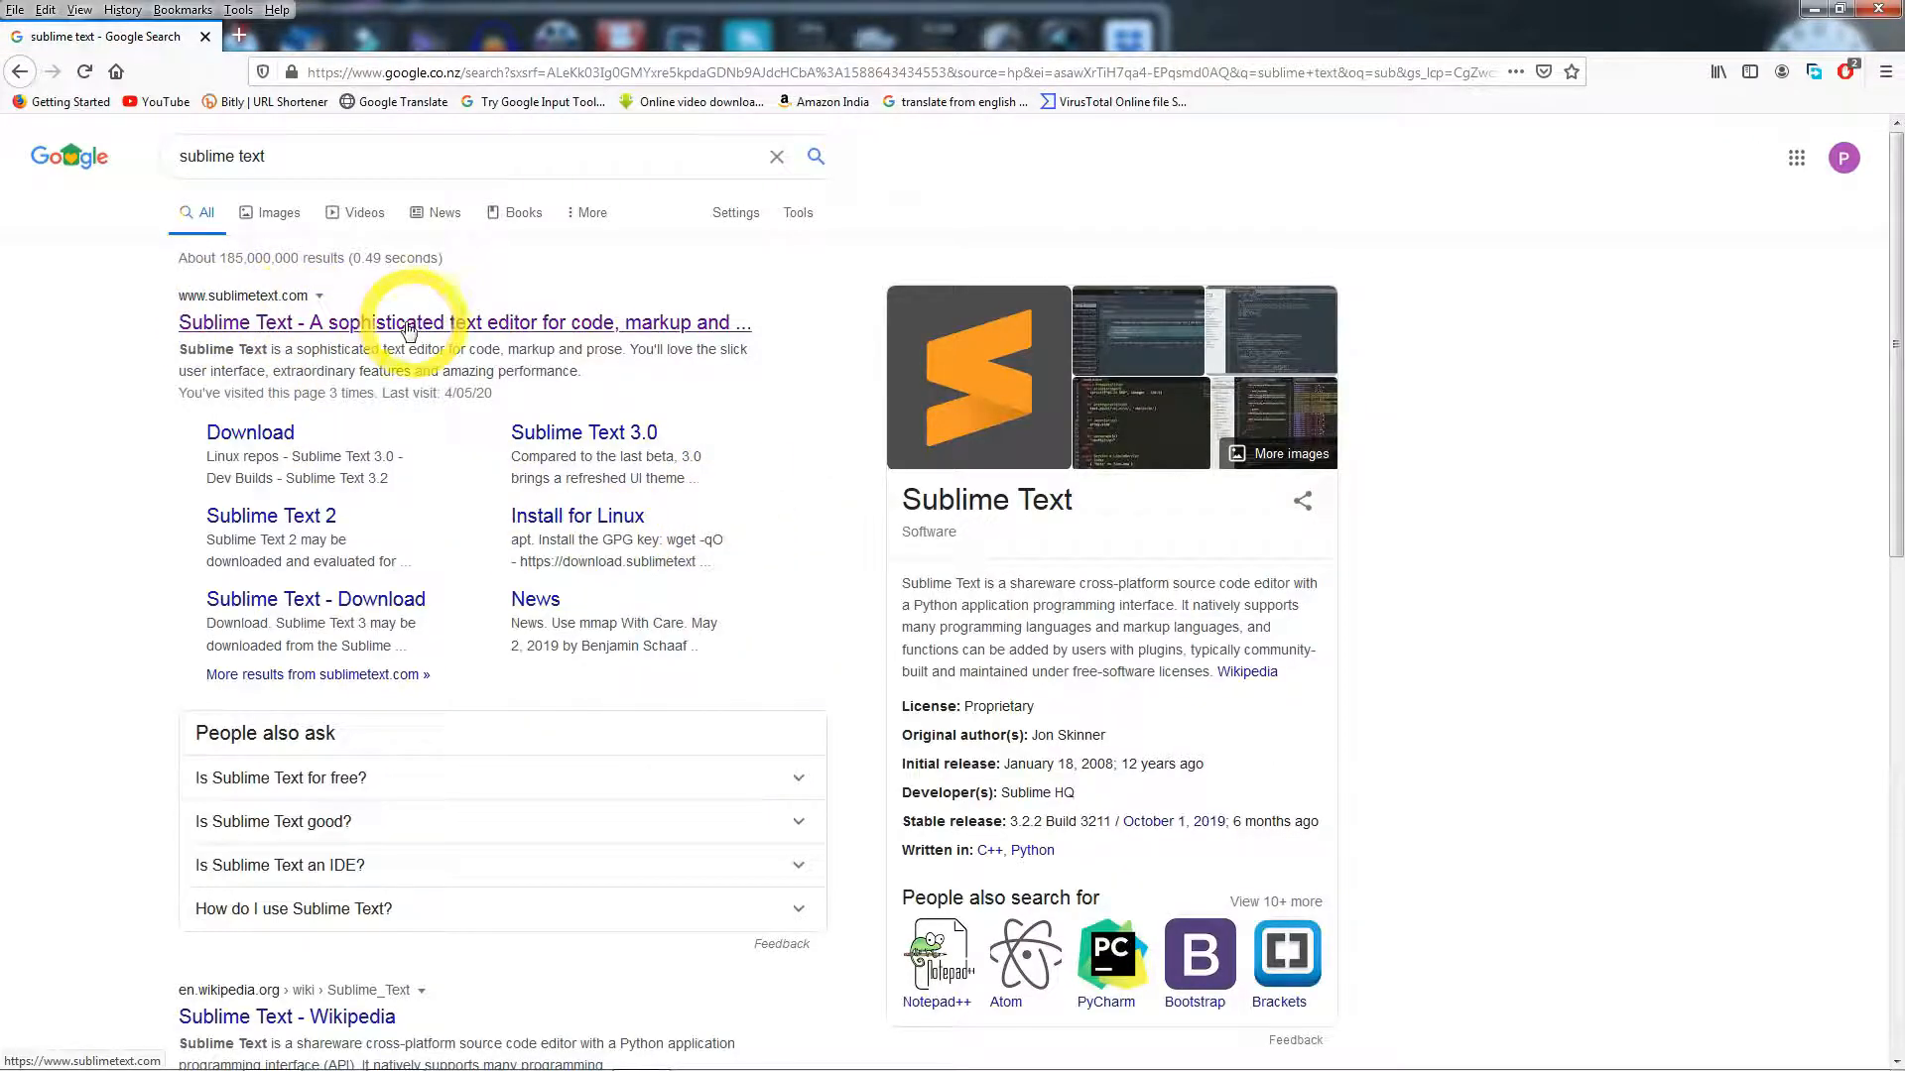
{"action": "left_click", "coordinate": [347, 326]}
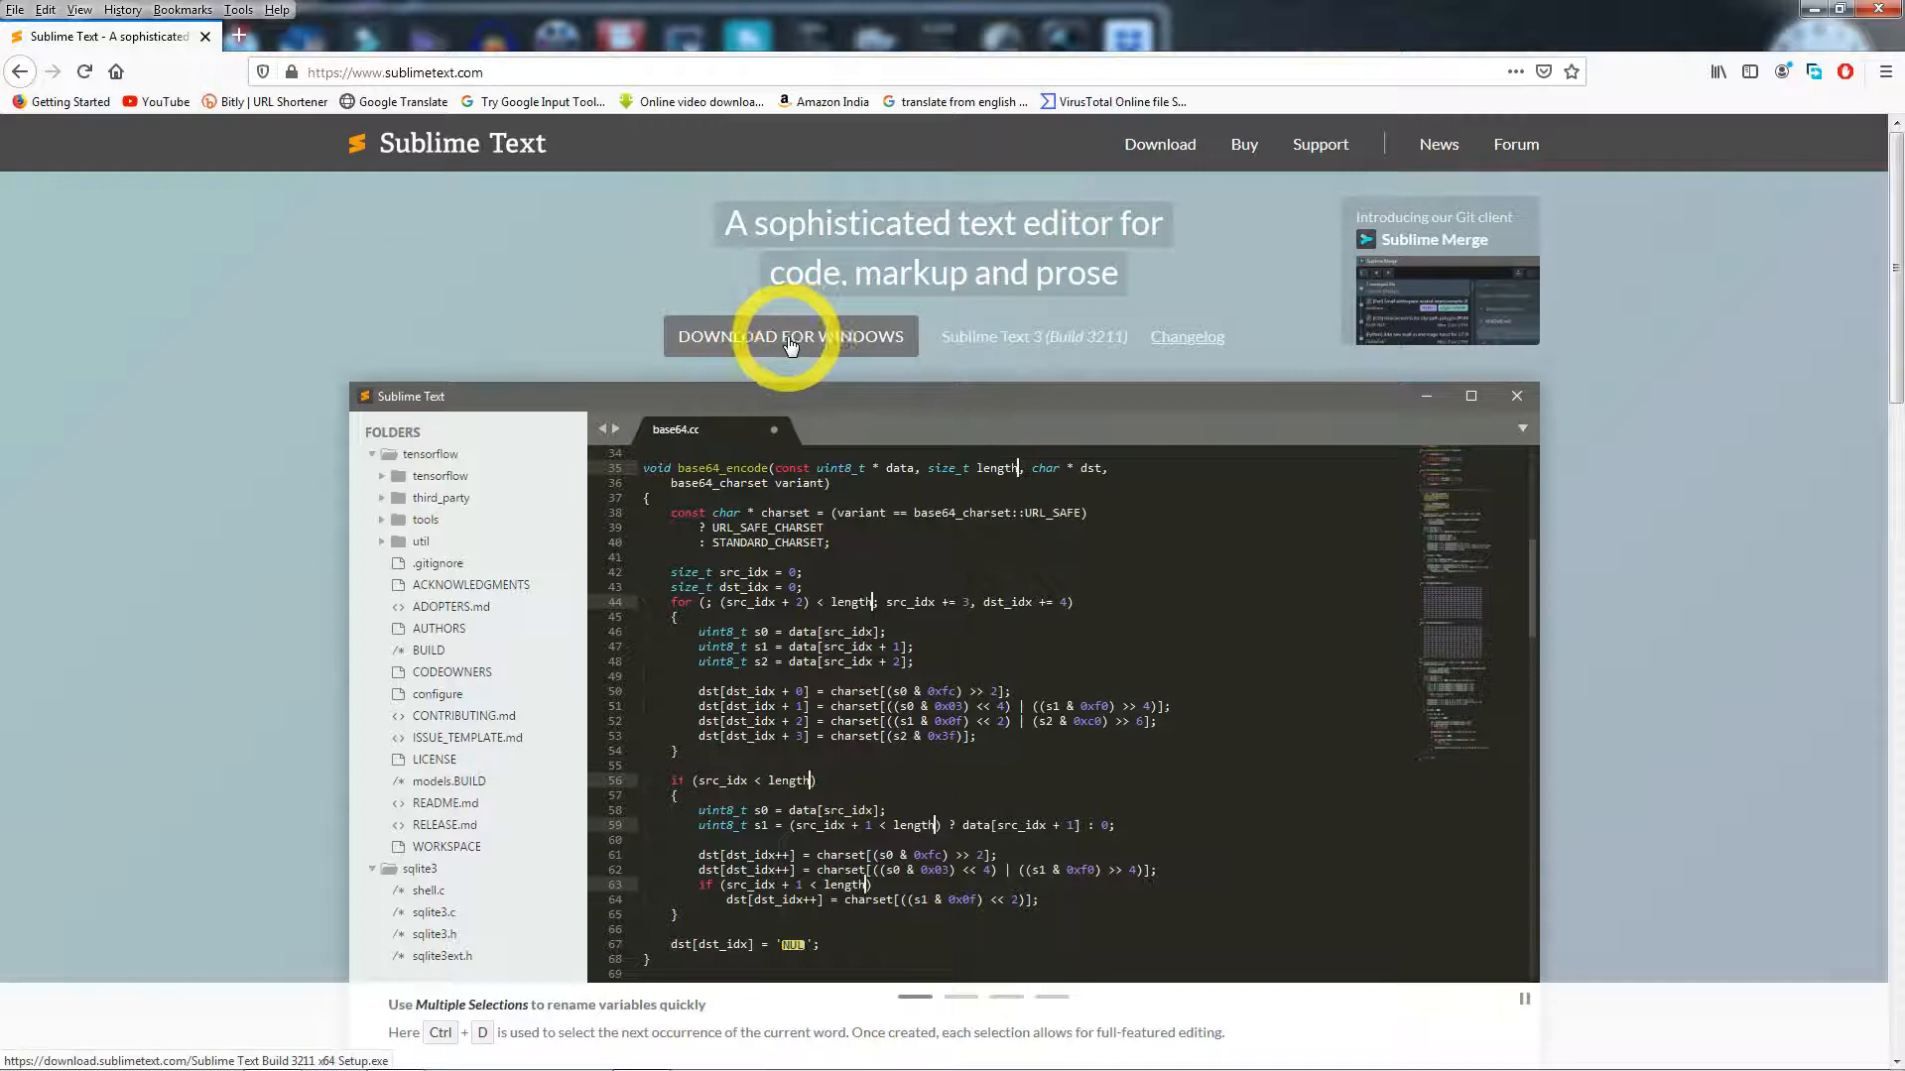
- Download the Windows Sublime Text Build 3211 x64 setup through Free Download Manager
{"action": "left_click", "coordinate": [796, 342]}
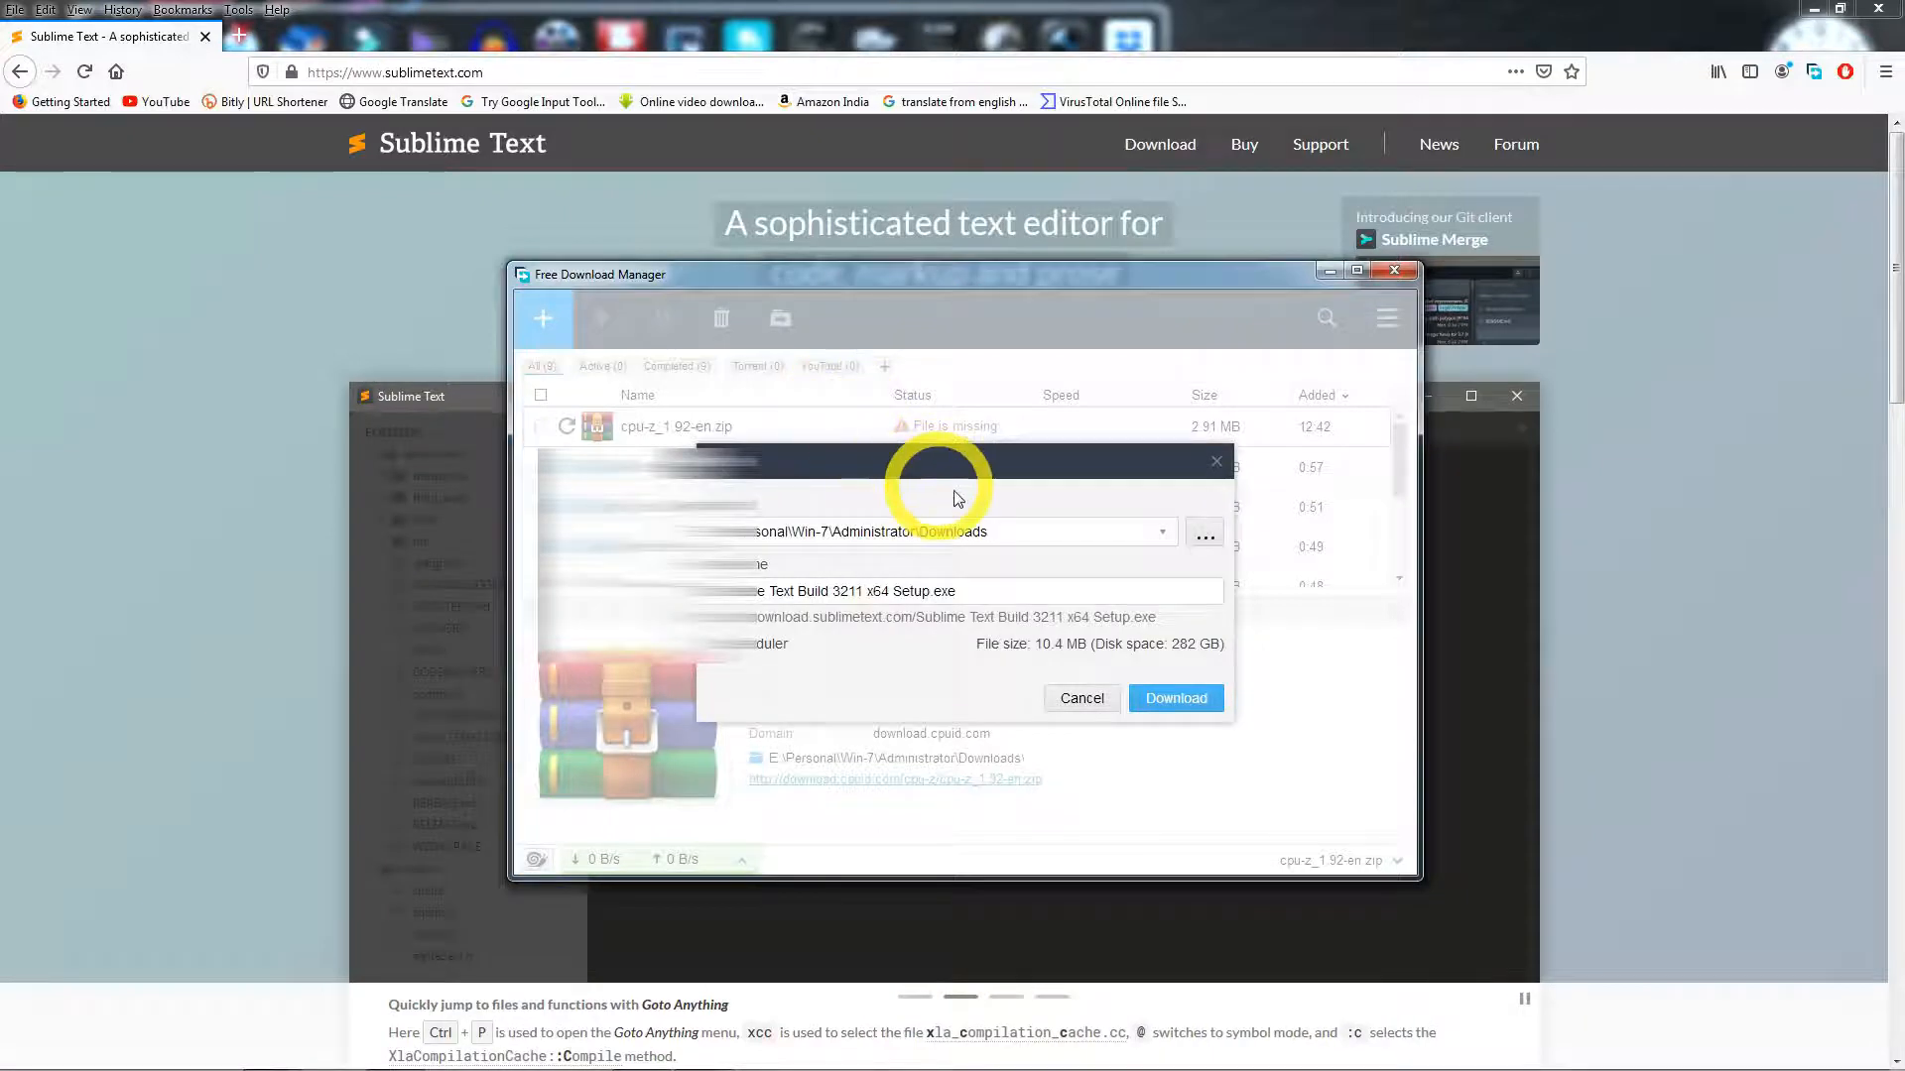
{"action": "left_click", "coordinate": [1162, 692]}
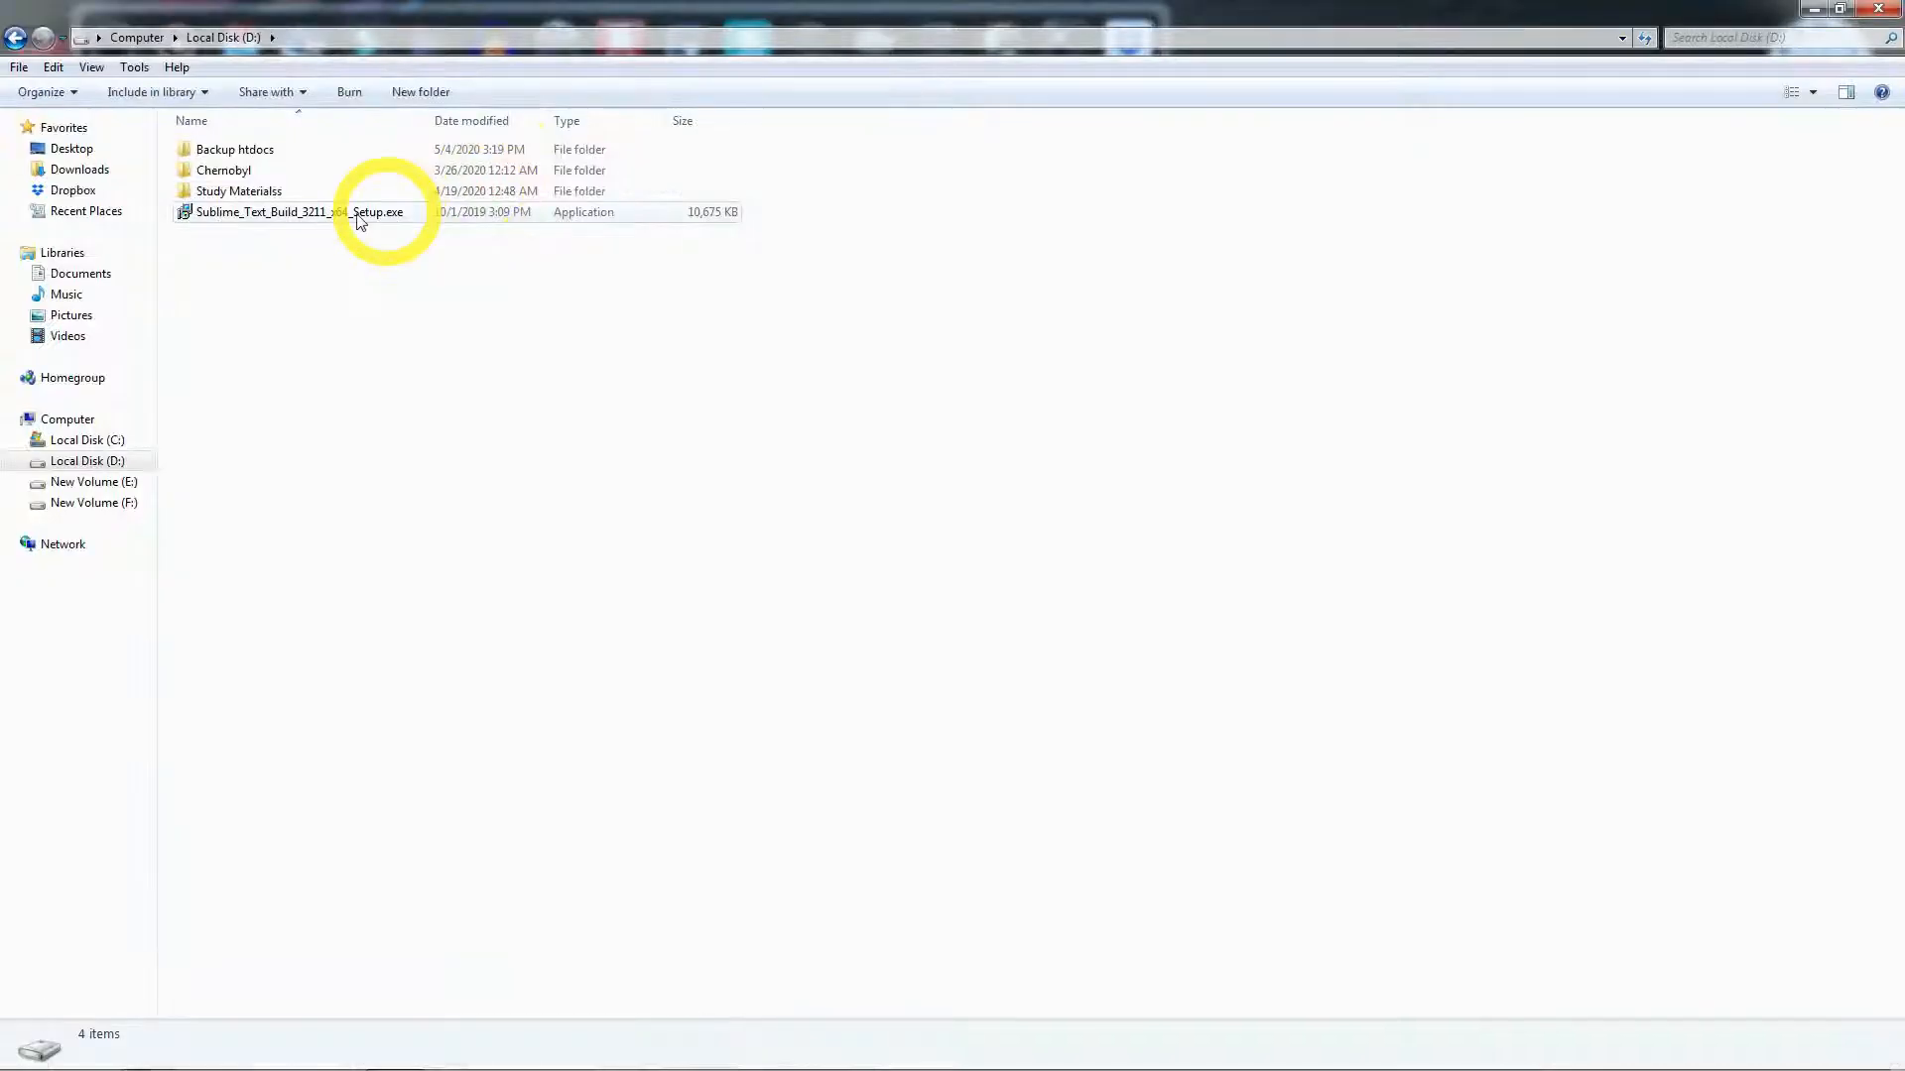
- Run the Sublime Text setup exe, install to C:\Program Files\Sublime Text 3, and finish
{"action": "left_click", "coordinate": [306, 223]}
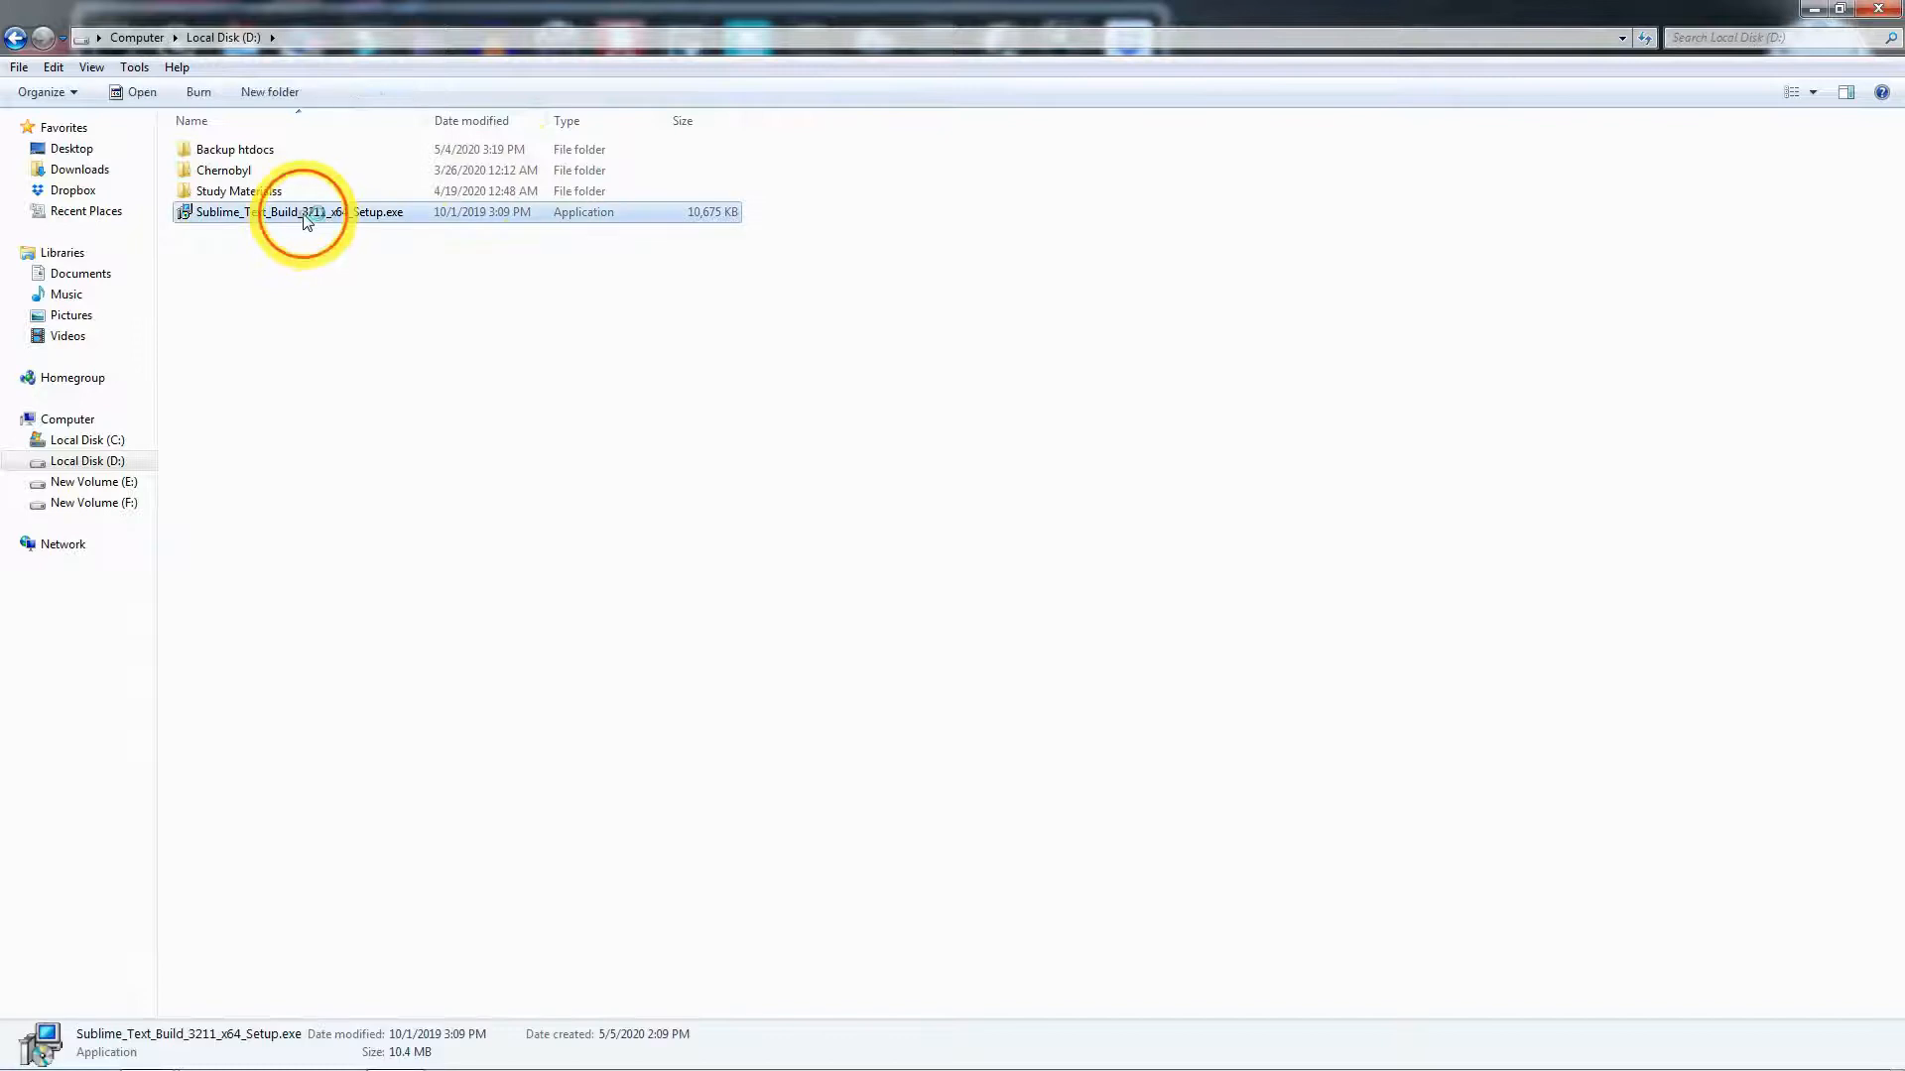
{"action": "double_click", "coordinate": [307, 216]}
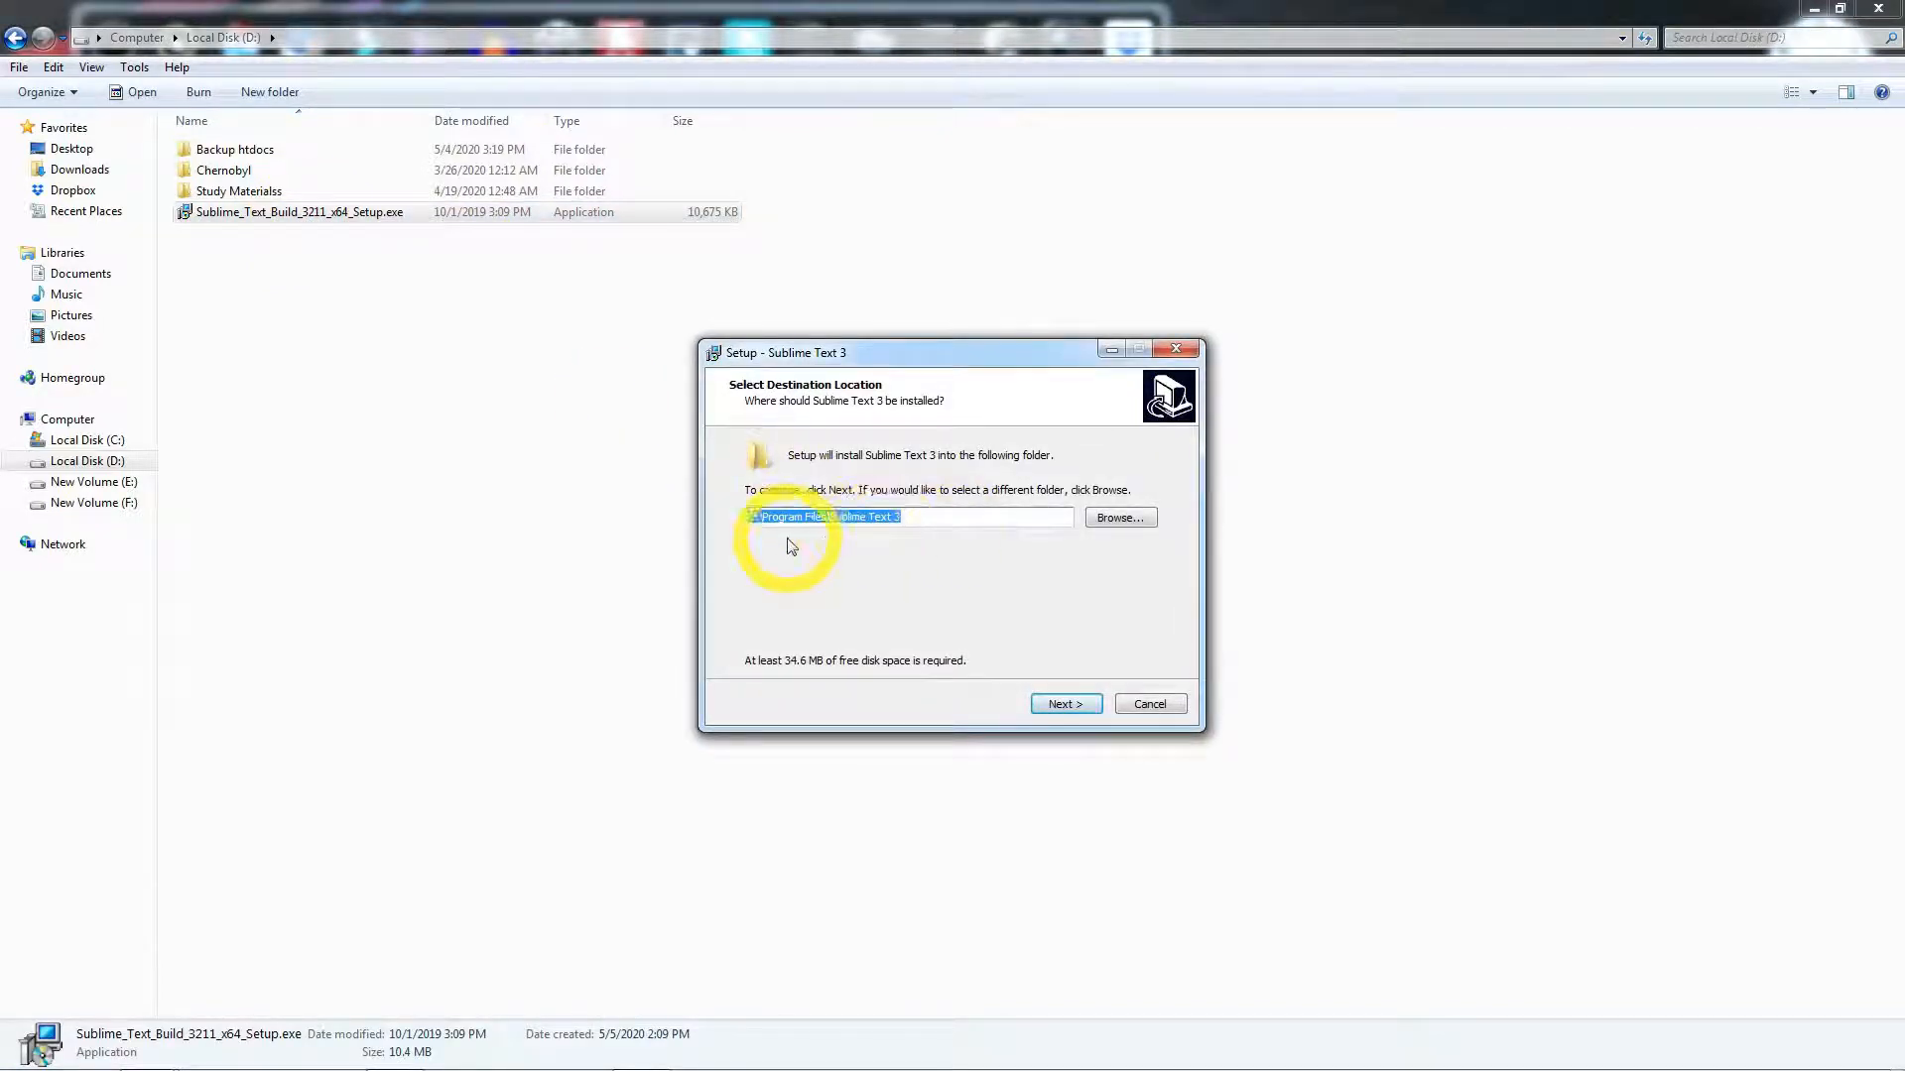
{"action": "left_click", "coordinate": [1065, 705]}
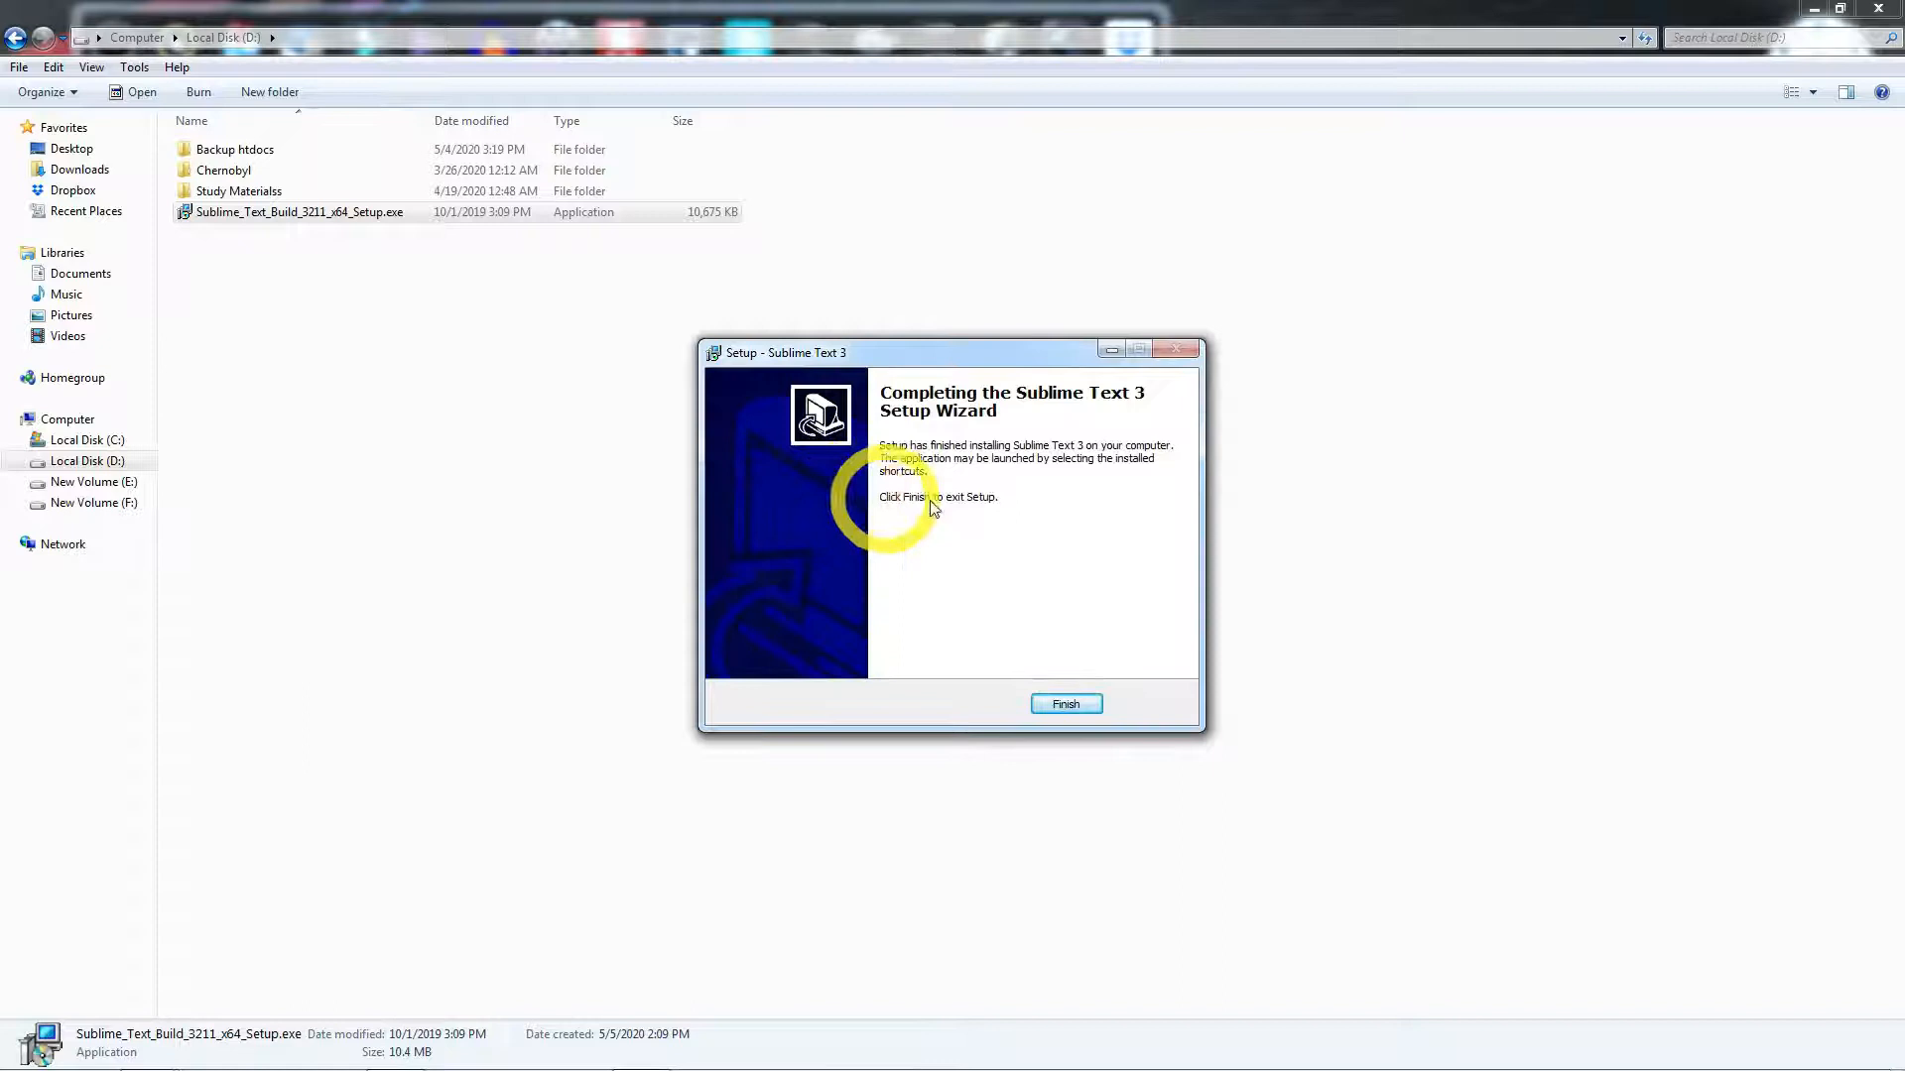
{"action": "left_click", "coordinate": [1064, 704]}
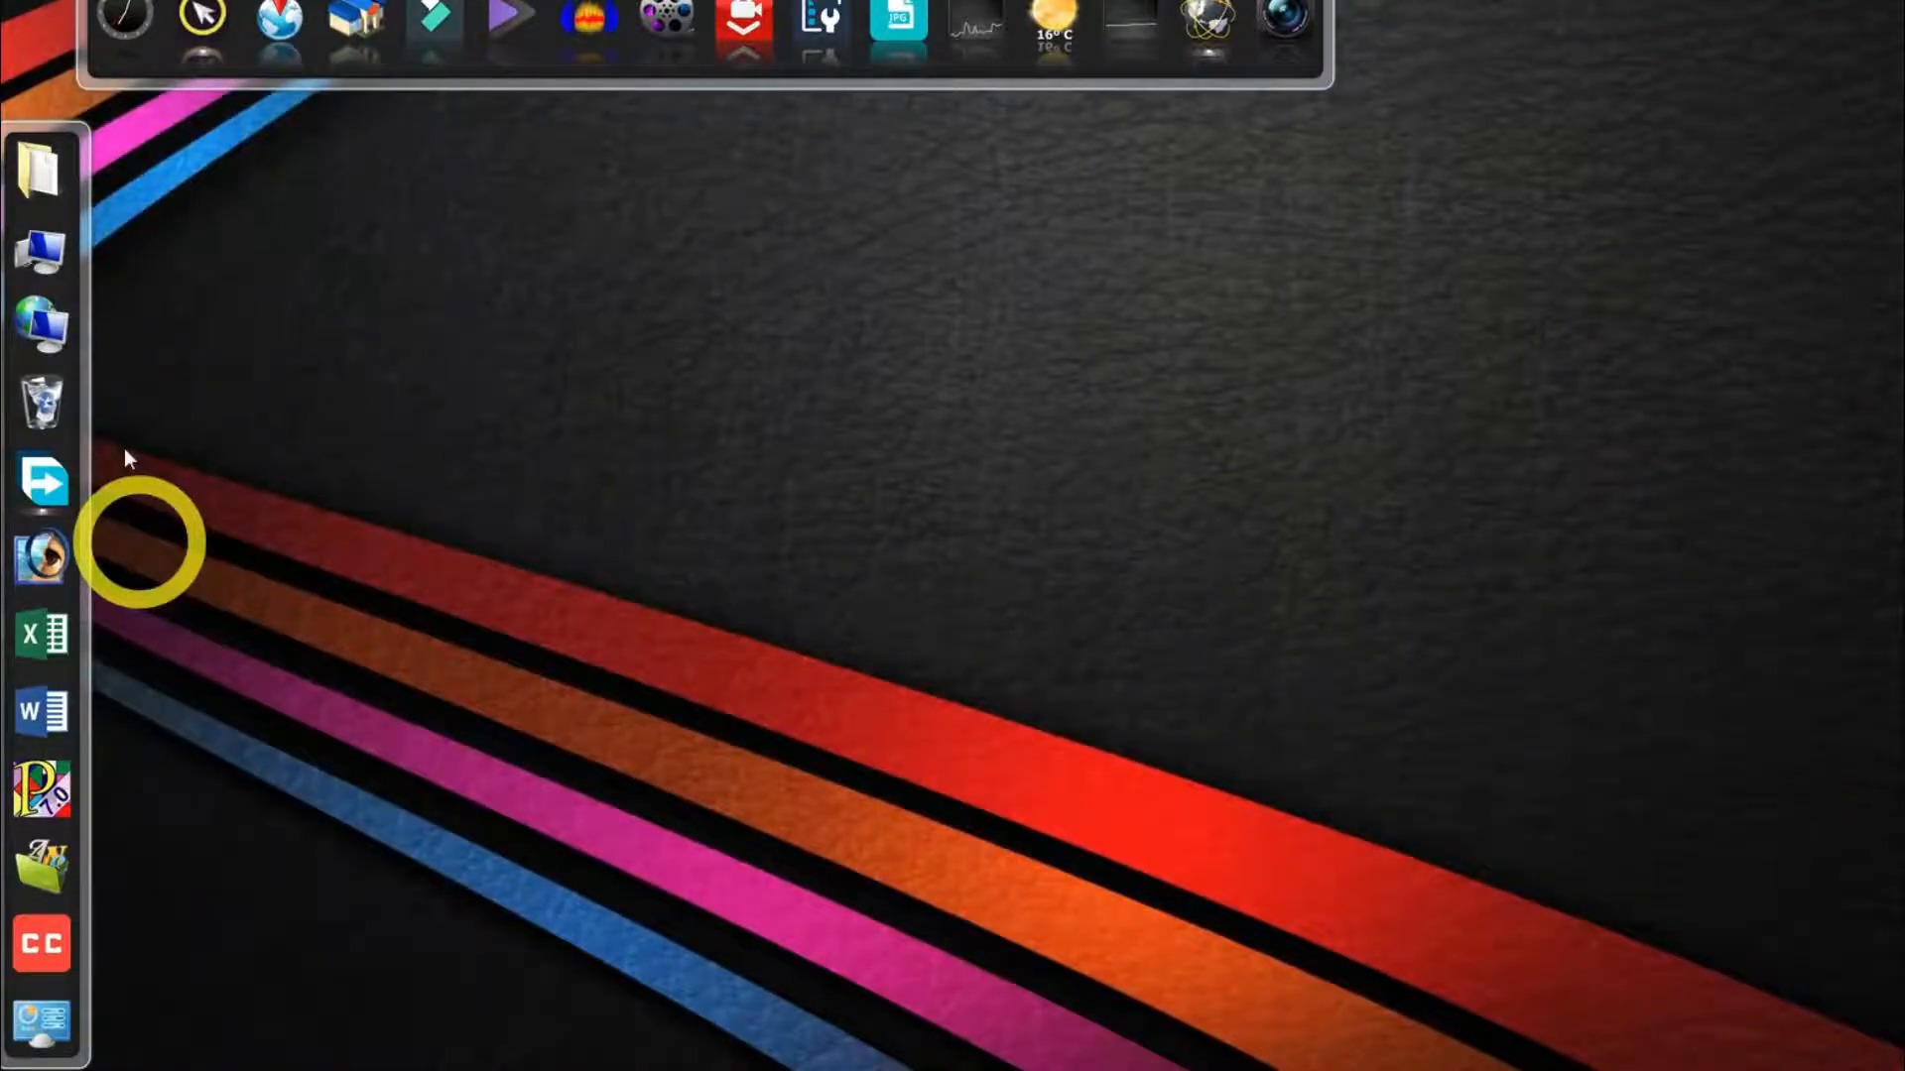
- Browse to C:\xampp and send the htdocs folder to the desktop as a shortcut
{"action": "left_click", "coordinate": [75, 242]}
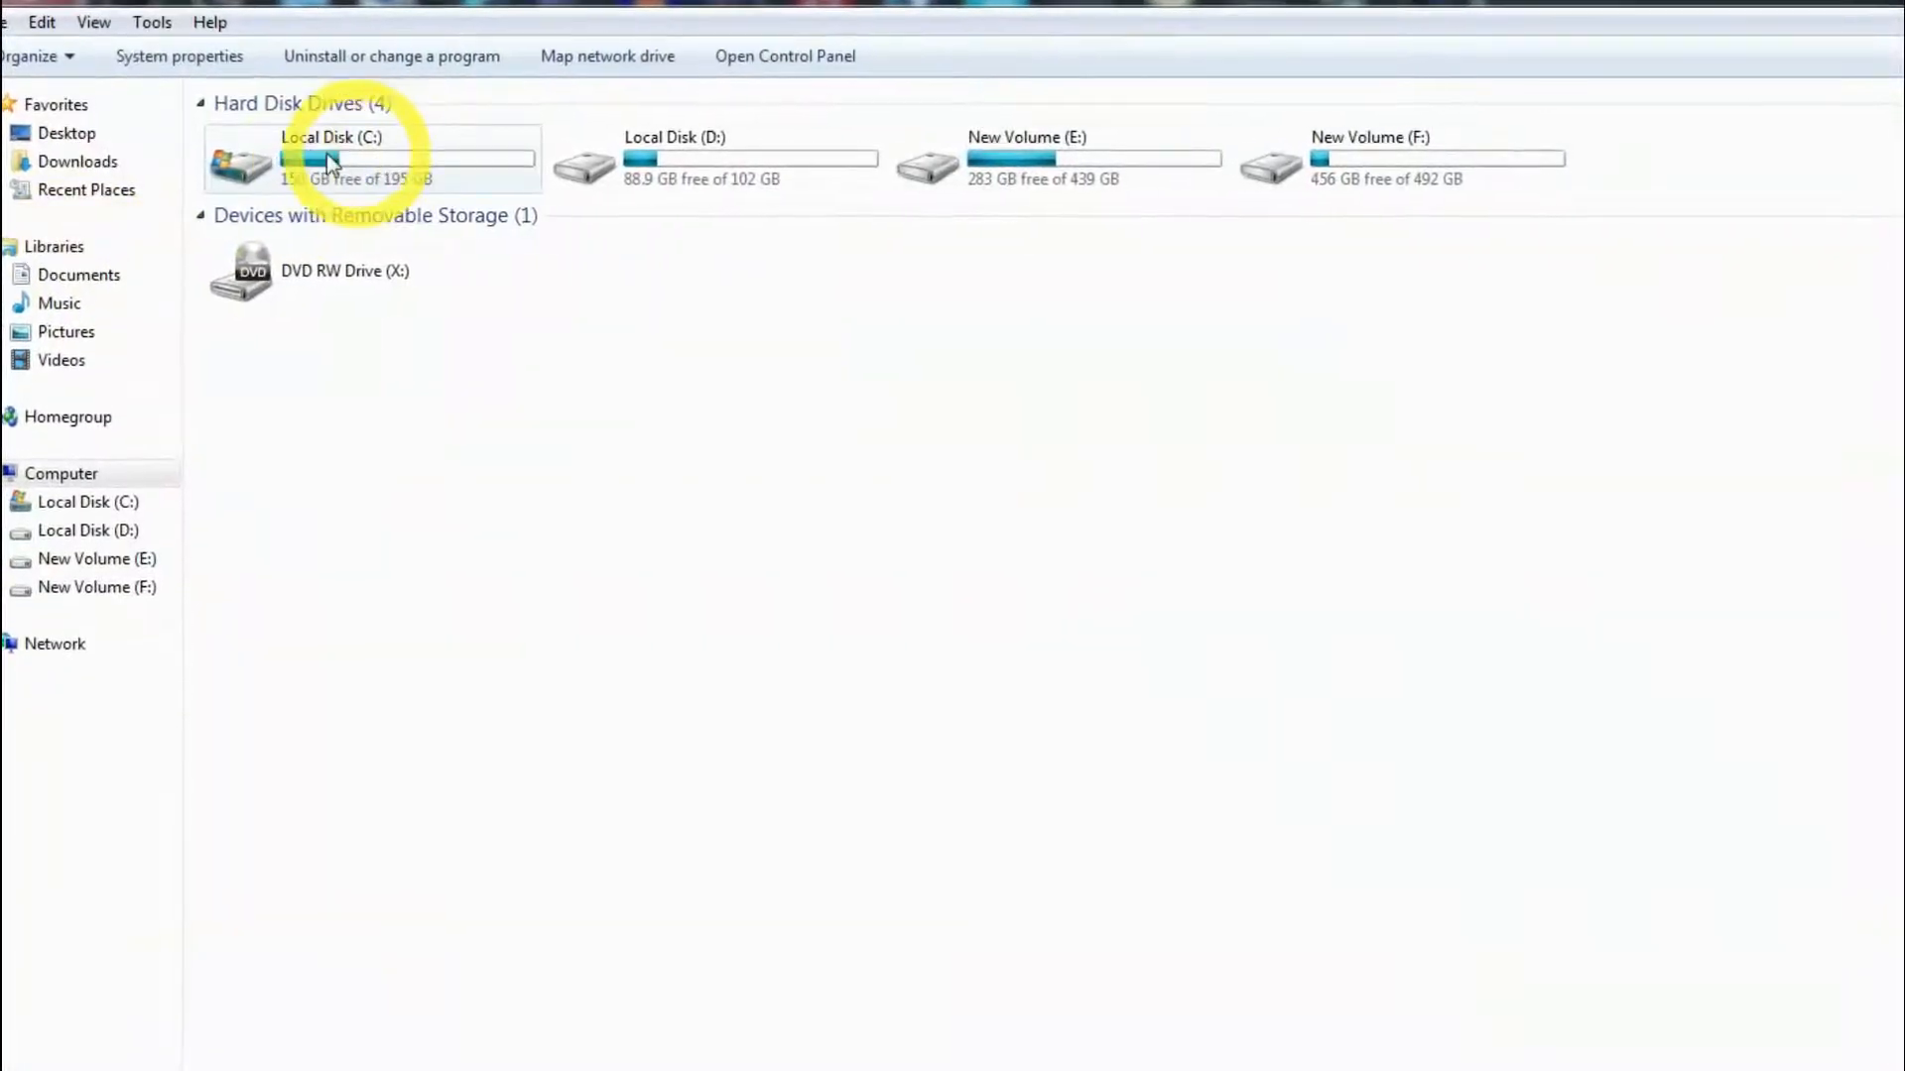
{"action": "double_click", "coordinate": [375, 159]}
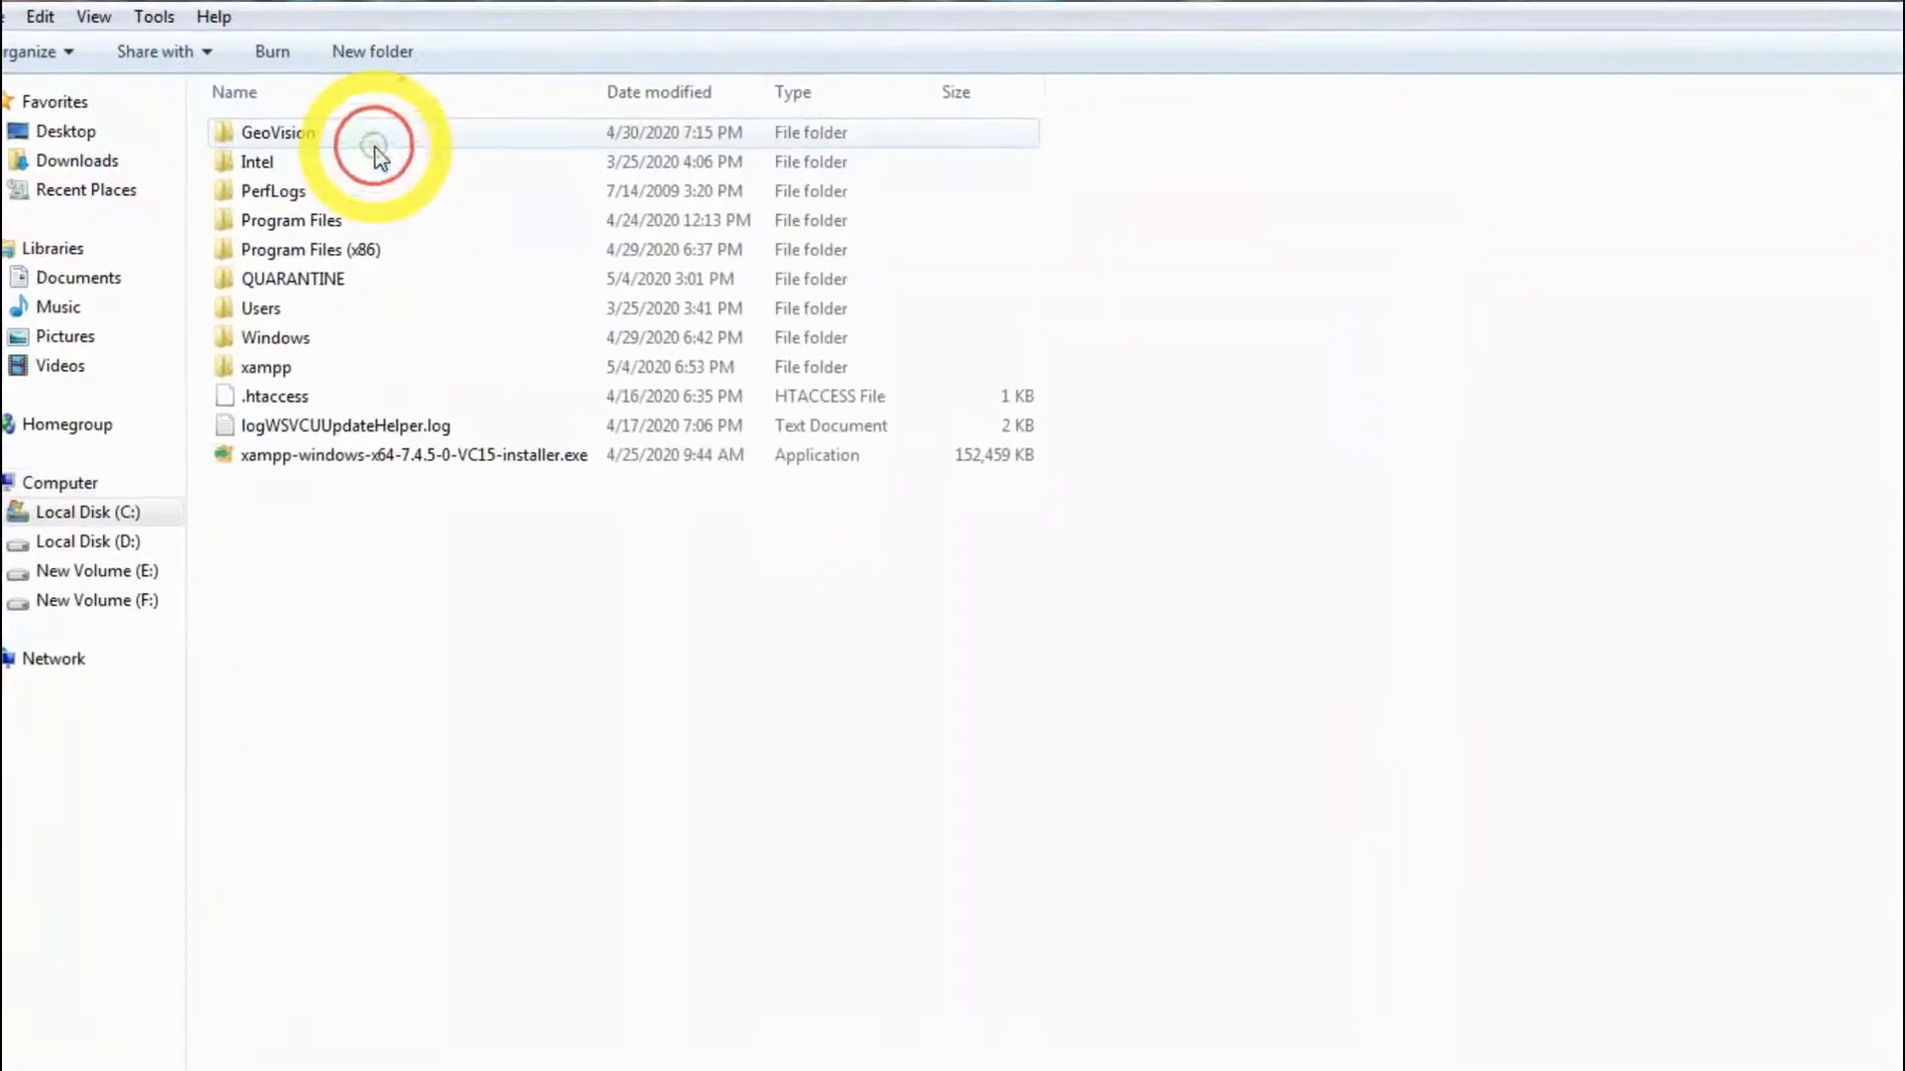
{"action": "double_click", "coordinate": [276, 385]}
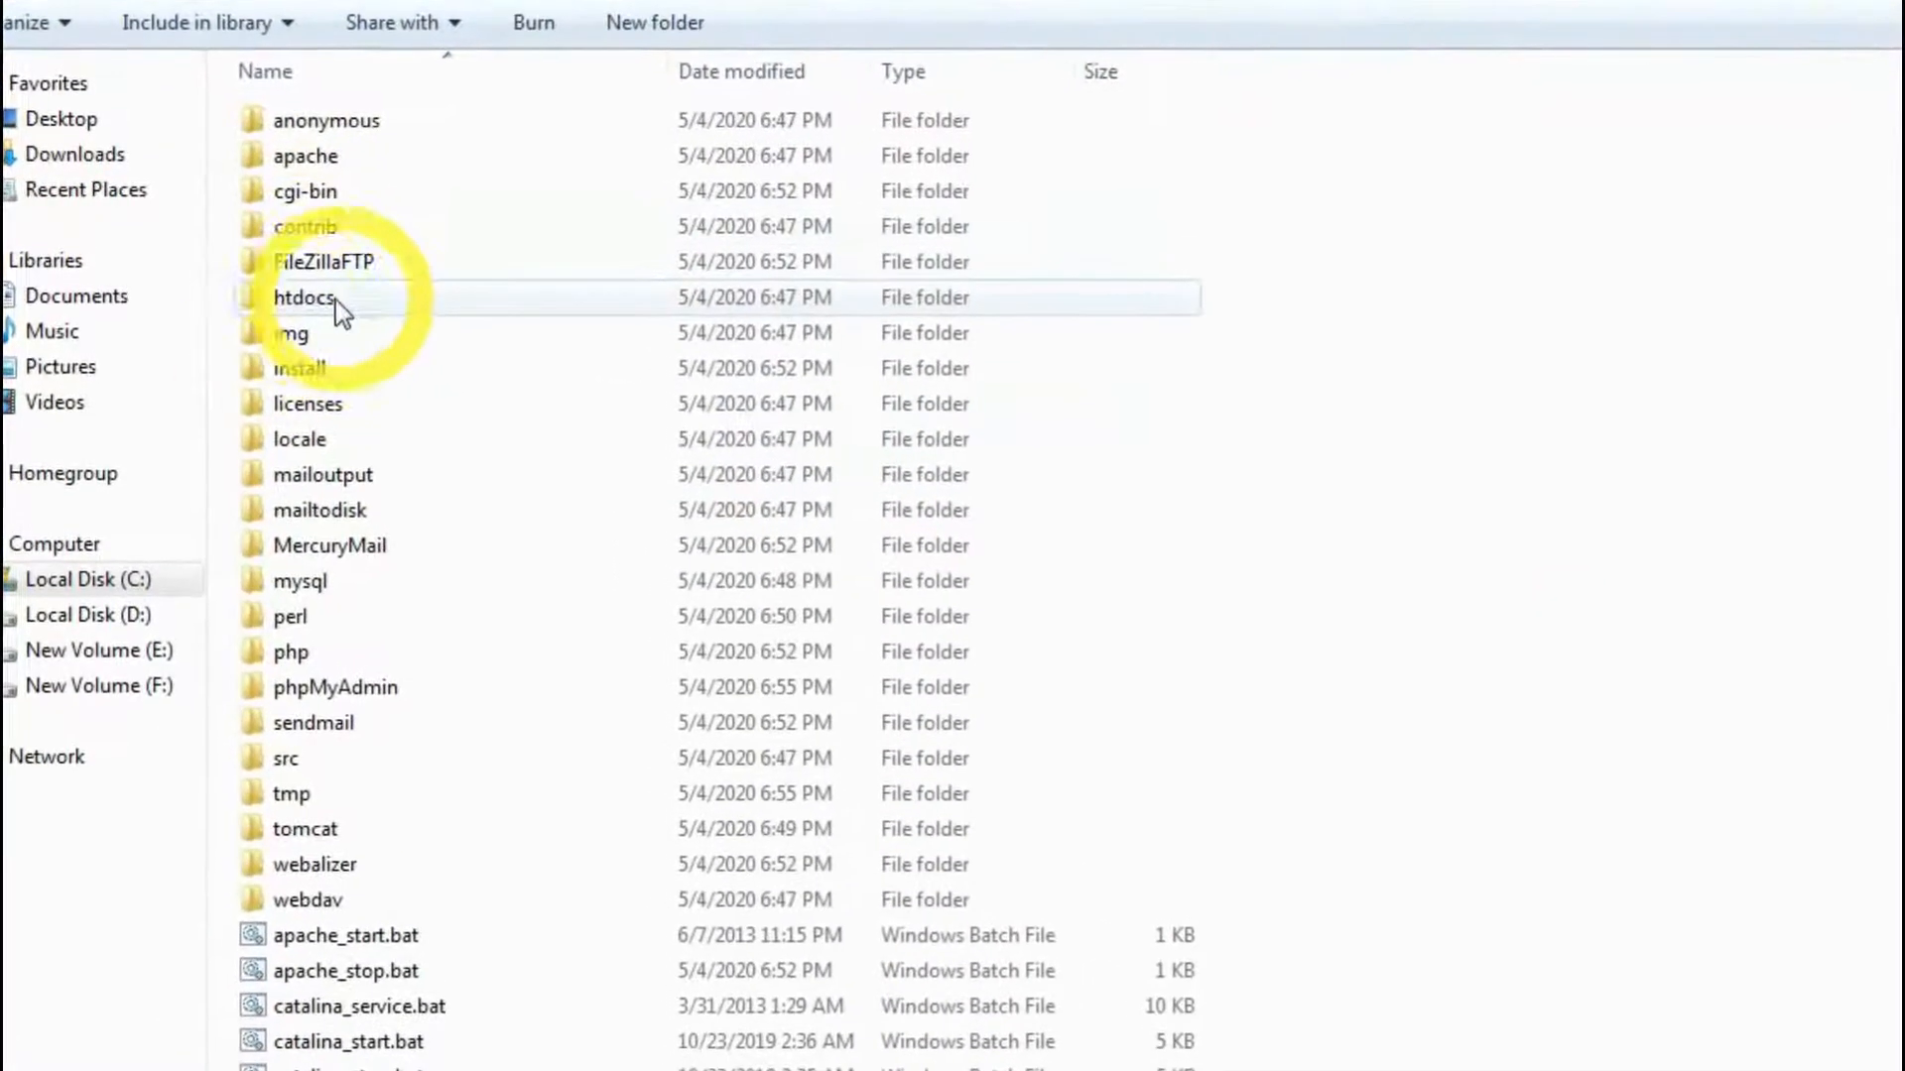
{"action": "left_click", "coordinate": [323, 310]}
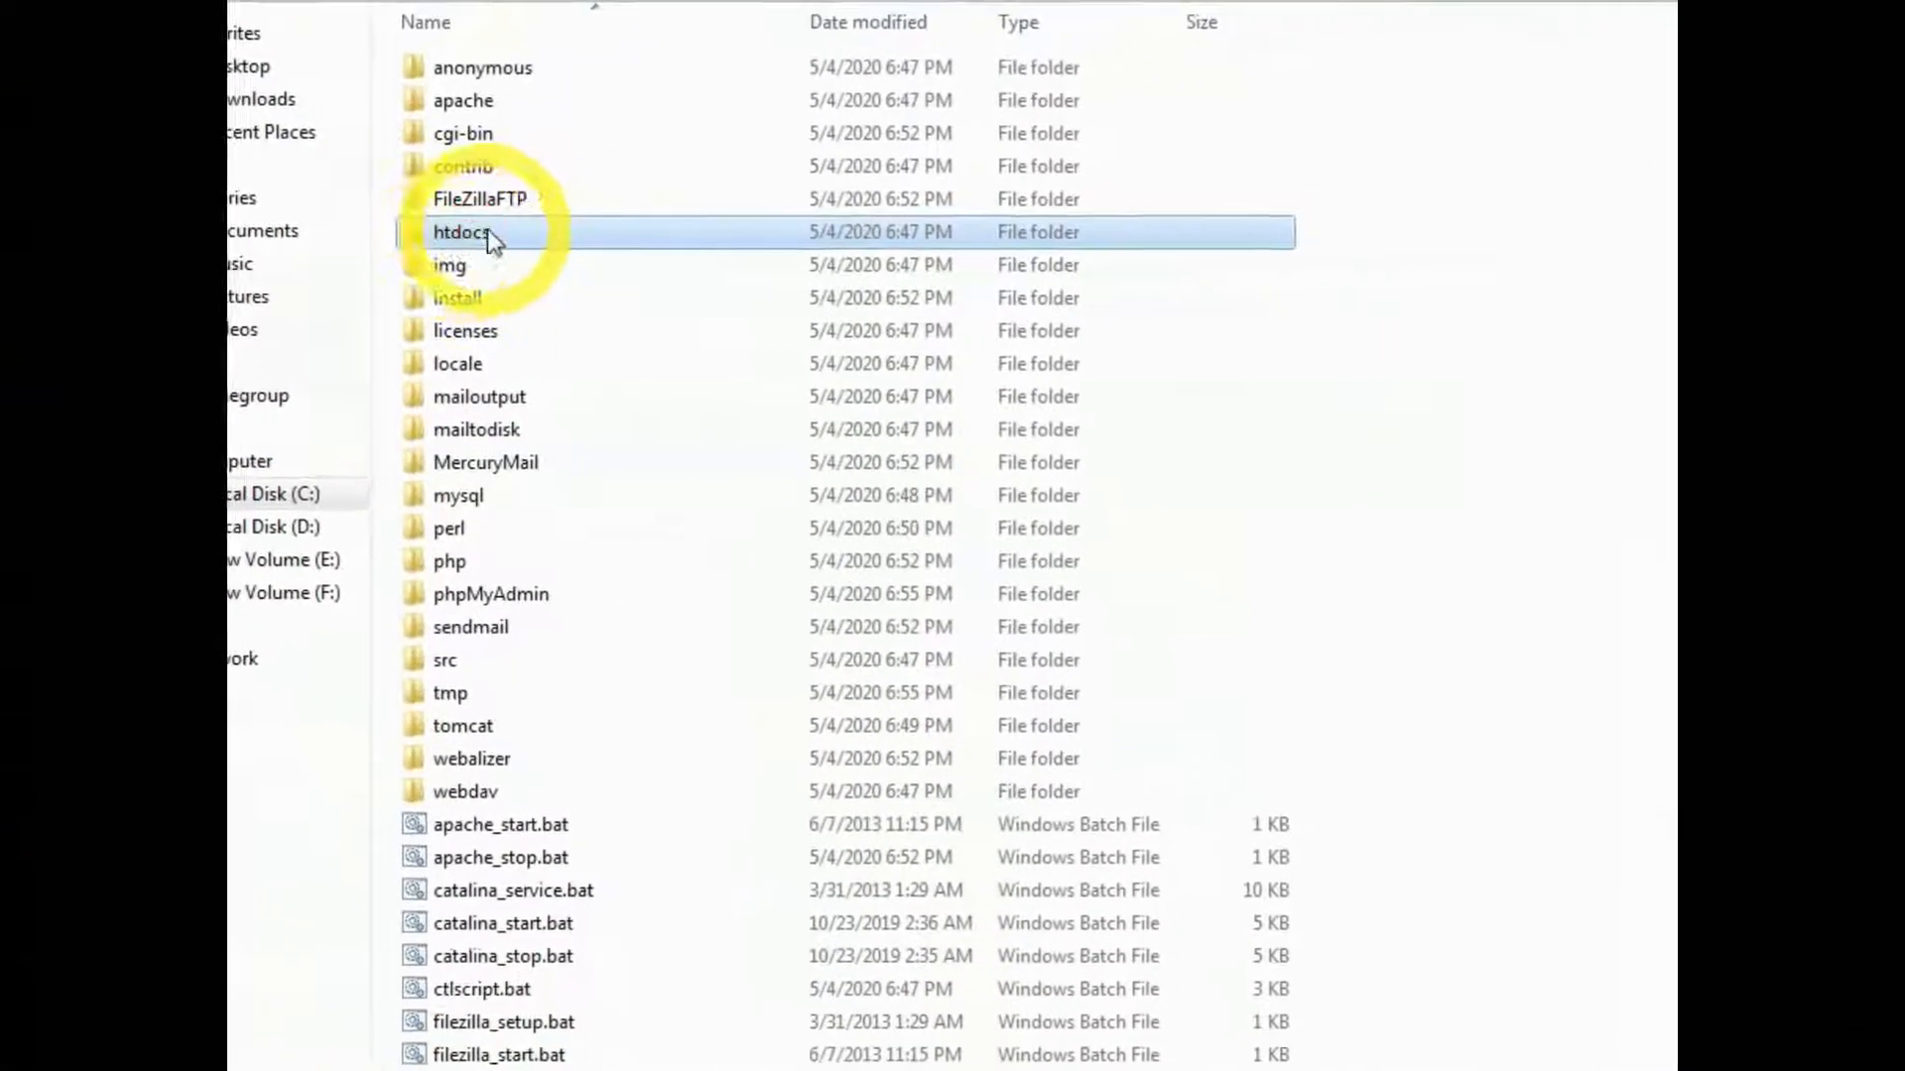
{"action": "right_click", "coordinate": [438, 238]}
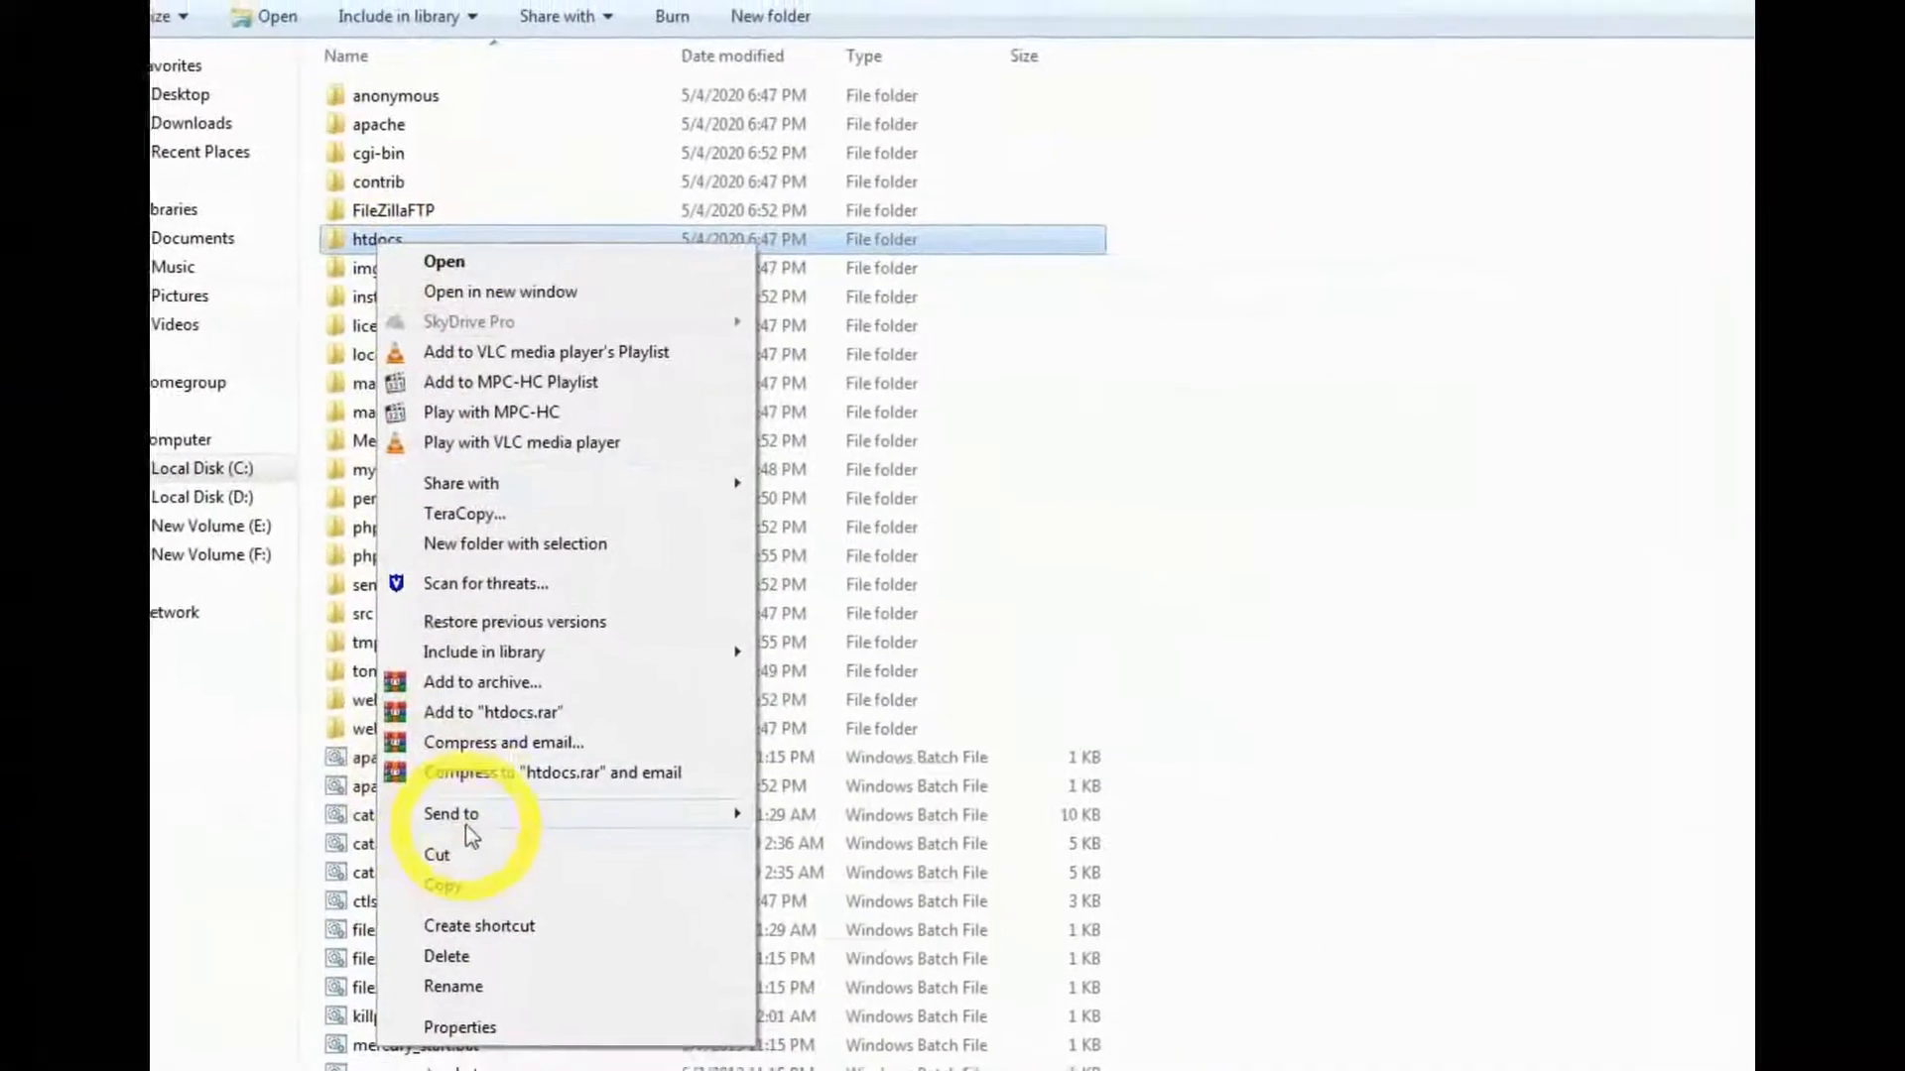
{"action": "mouse_move", "coordinate": [736, 870]}
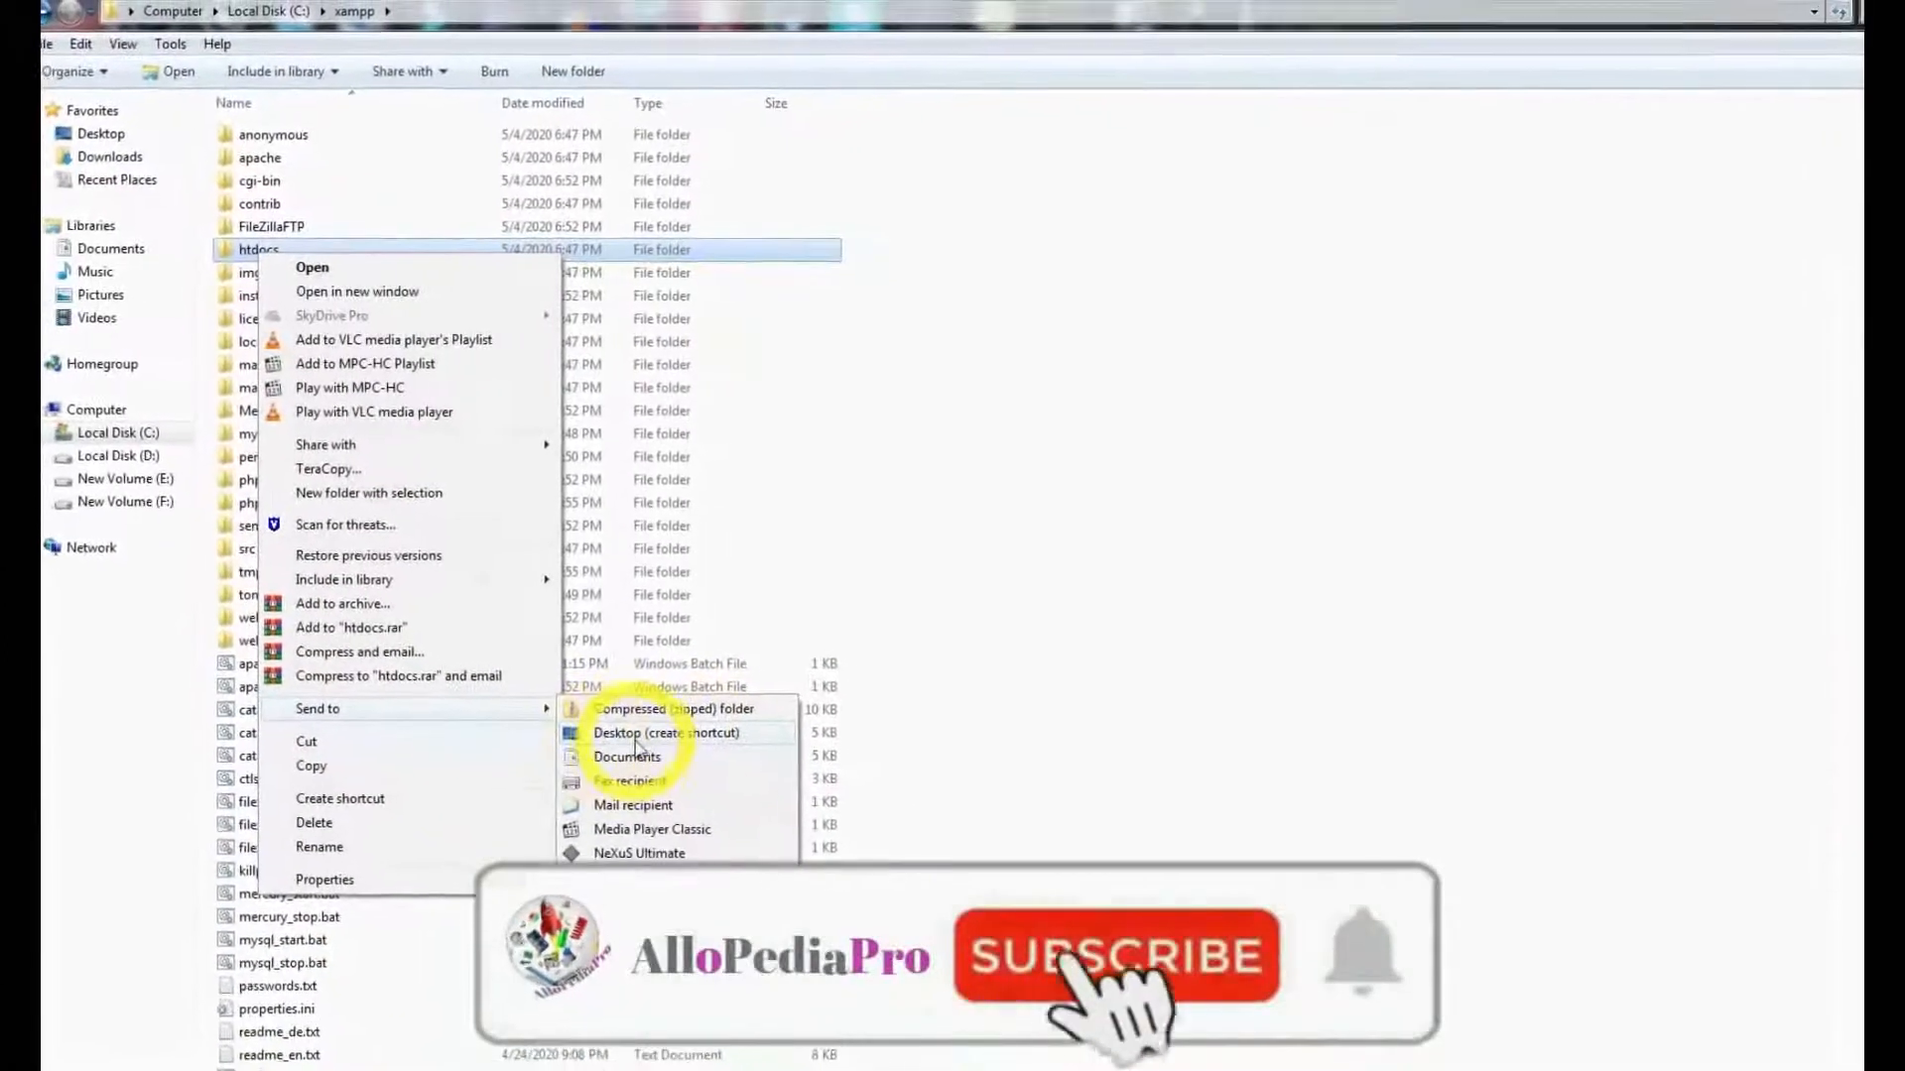
{"action": "left_click", "coordinate": [617, 732]}
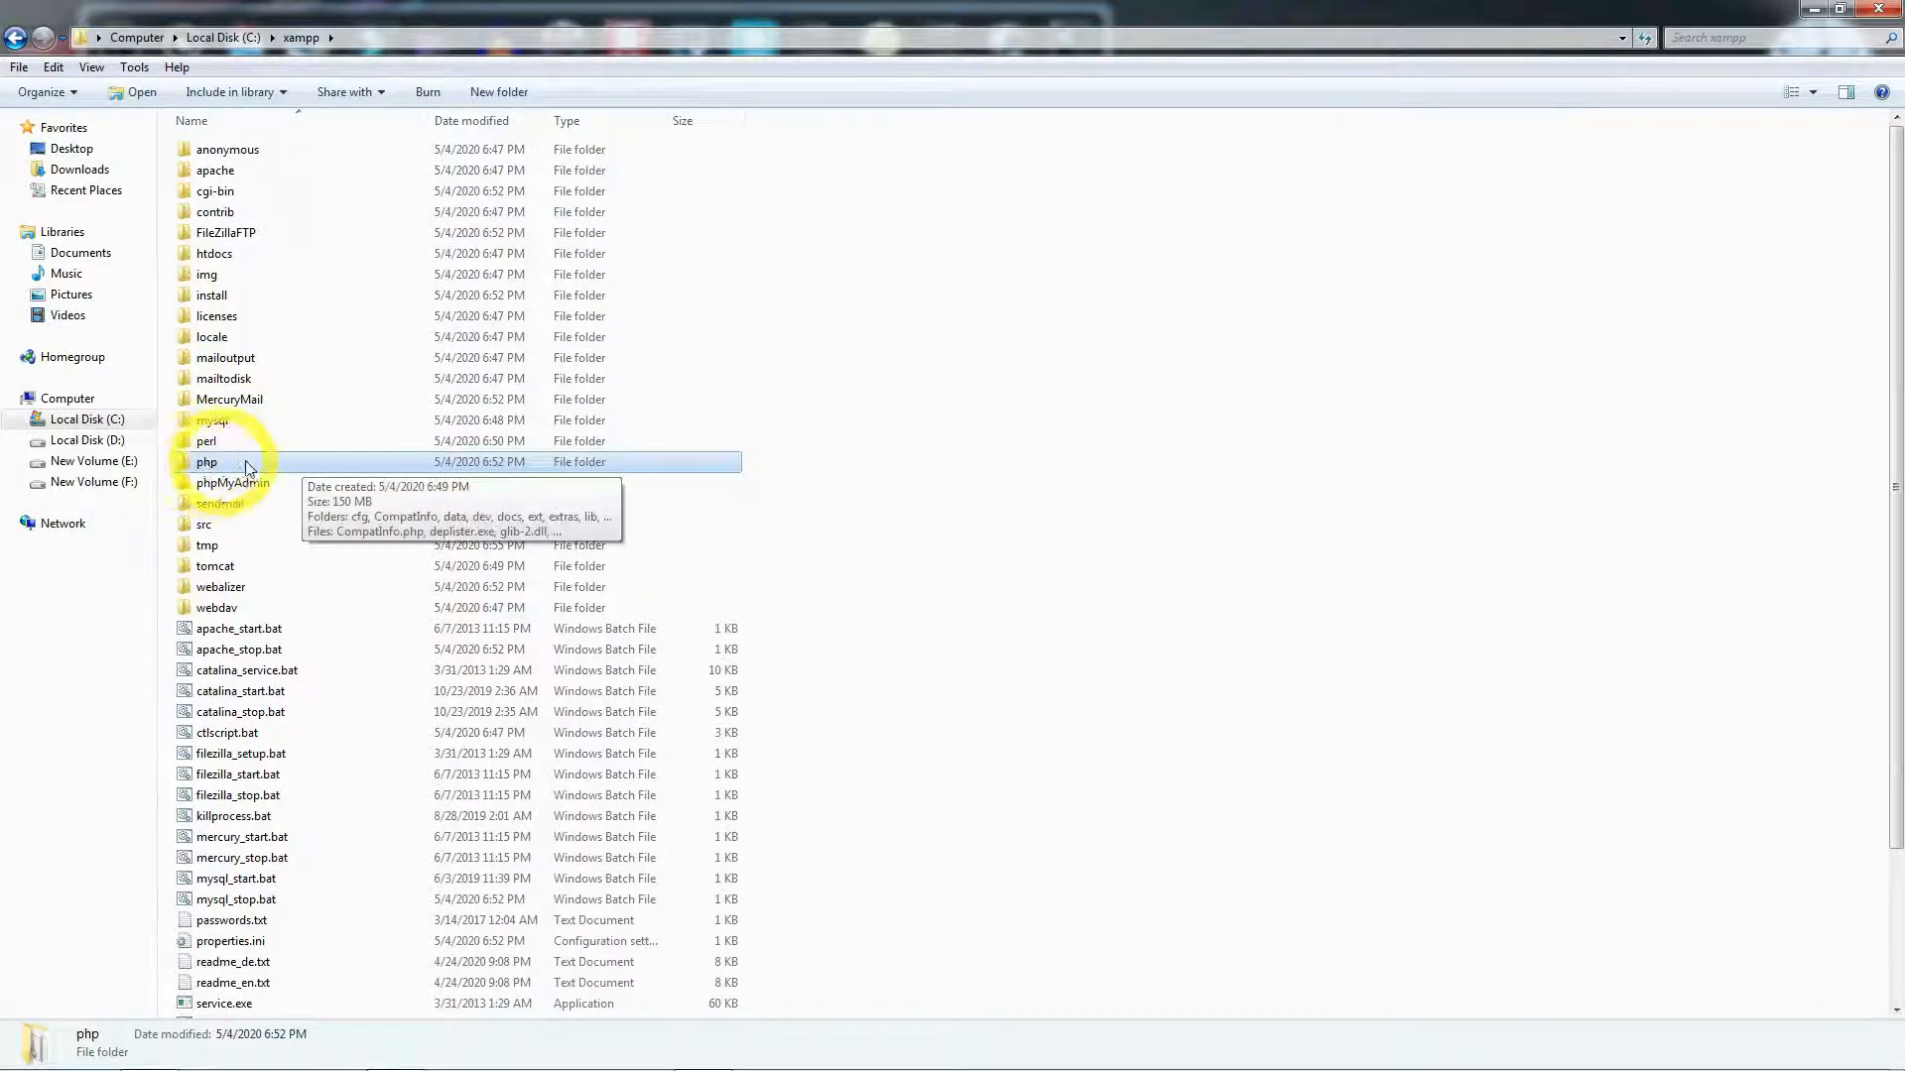
- Open php.ini from C:\xampp\php with Sublime Text
{"action": "double_click", "coordinate": [213, 462]}
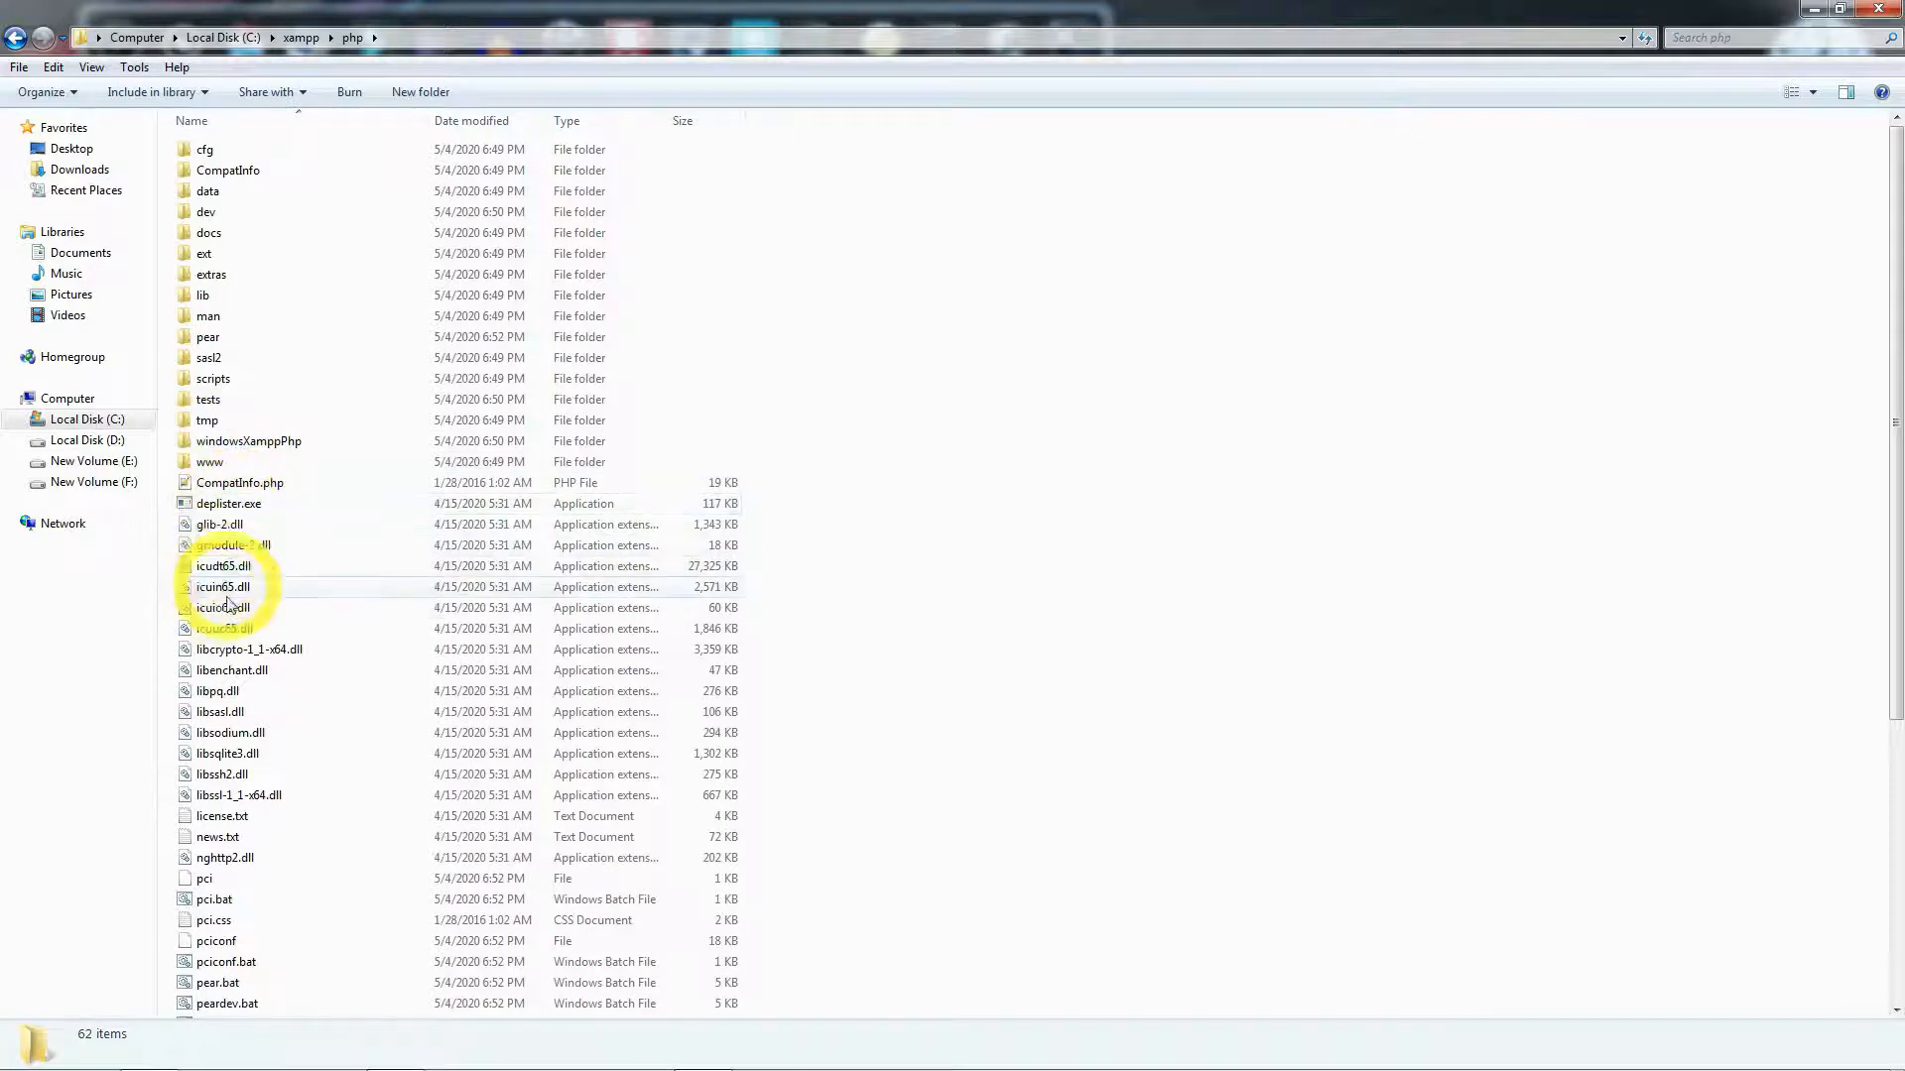
{"action": "scroll", "coordinate": [234, 650], "scroll_direction": "down", "scroll_amount": 3}
{"action": "scroll", "coordinate": [234, 650], "scroll_direction": "down", "scroll_amount": 2}
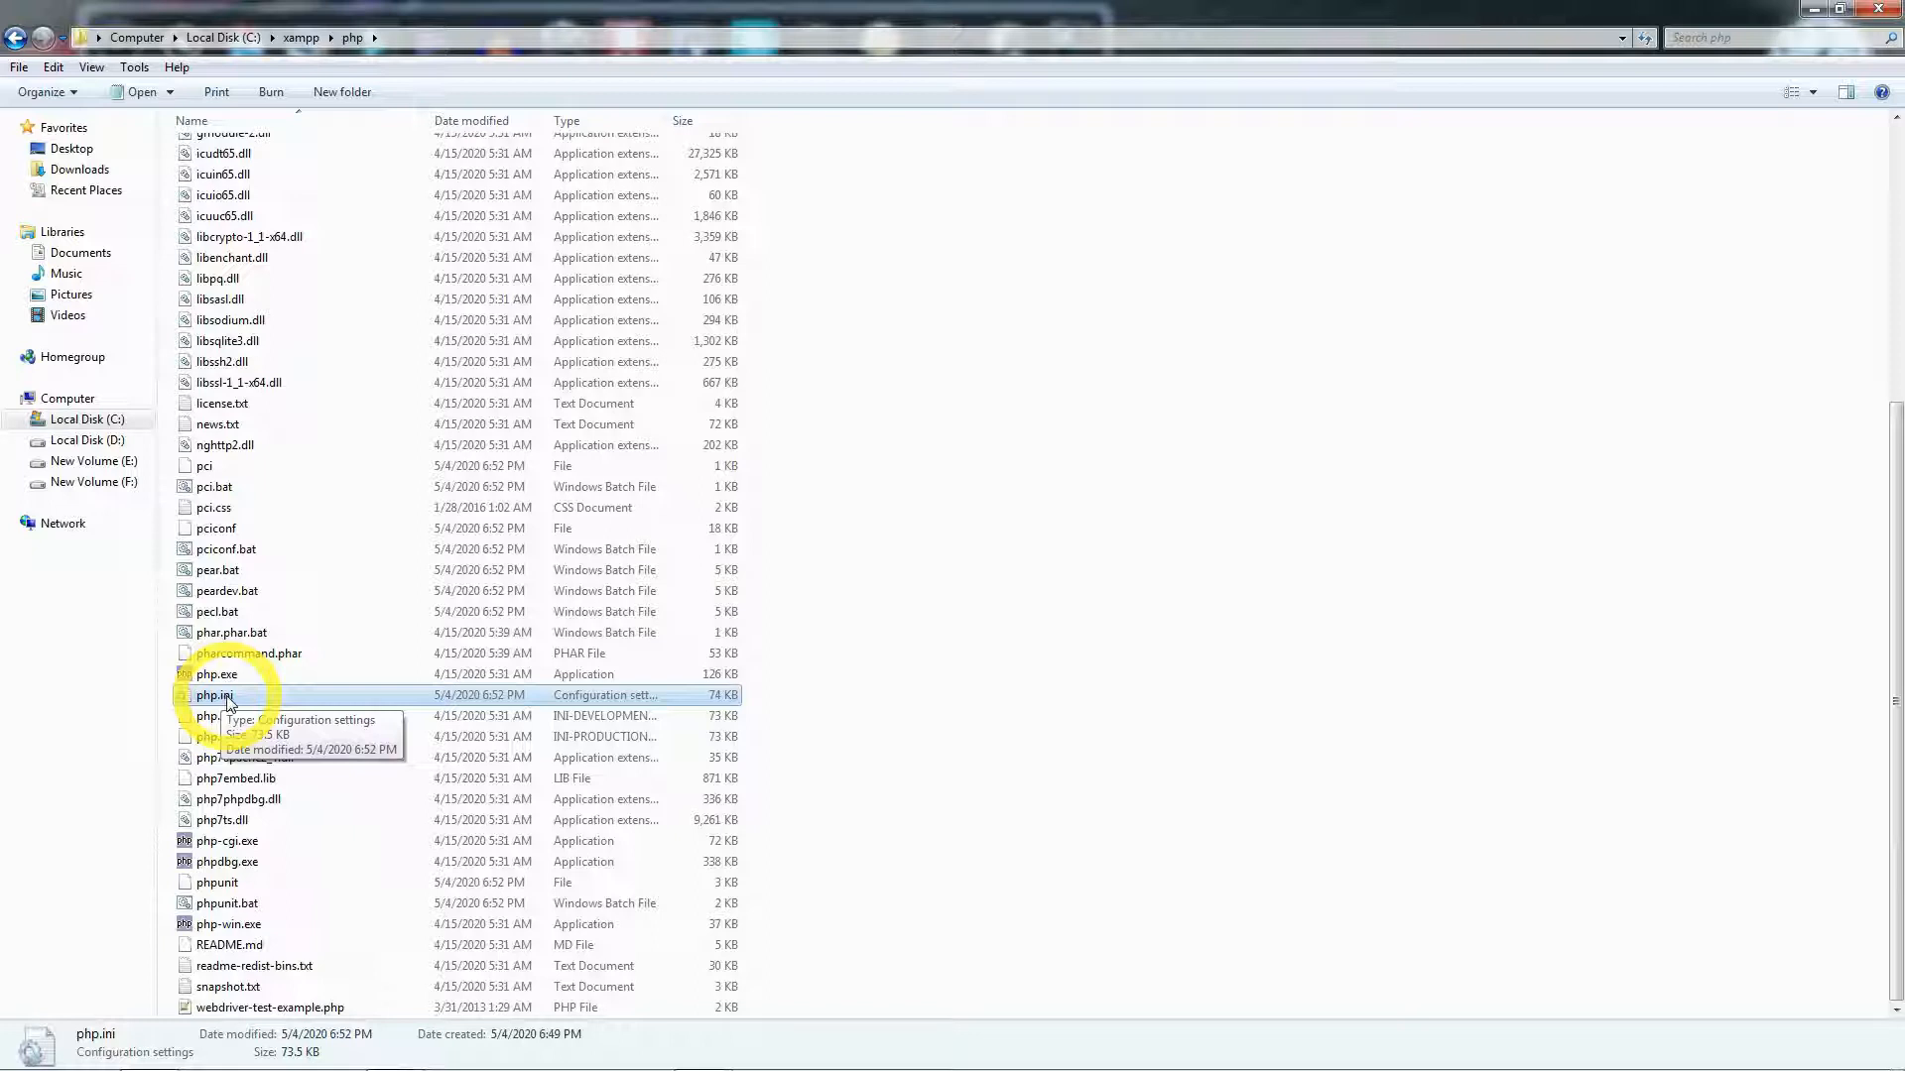
{"action": "right_click", "coordinate": [229, 703]}
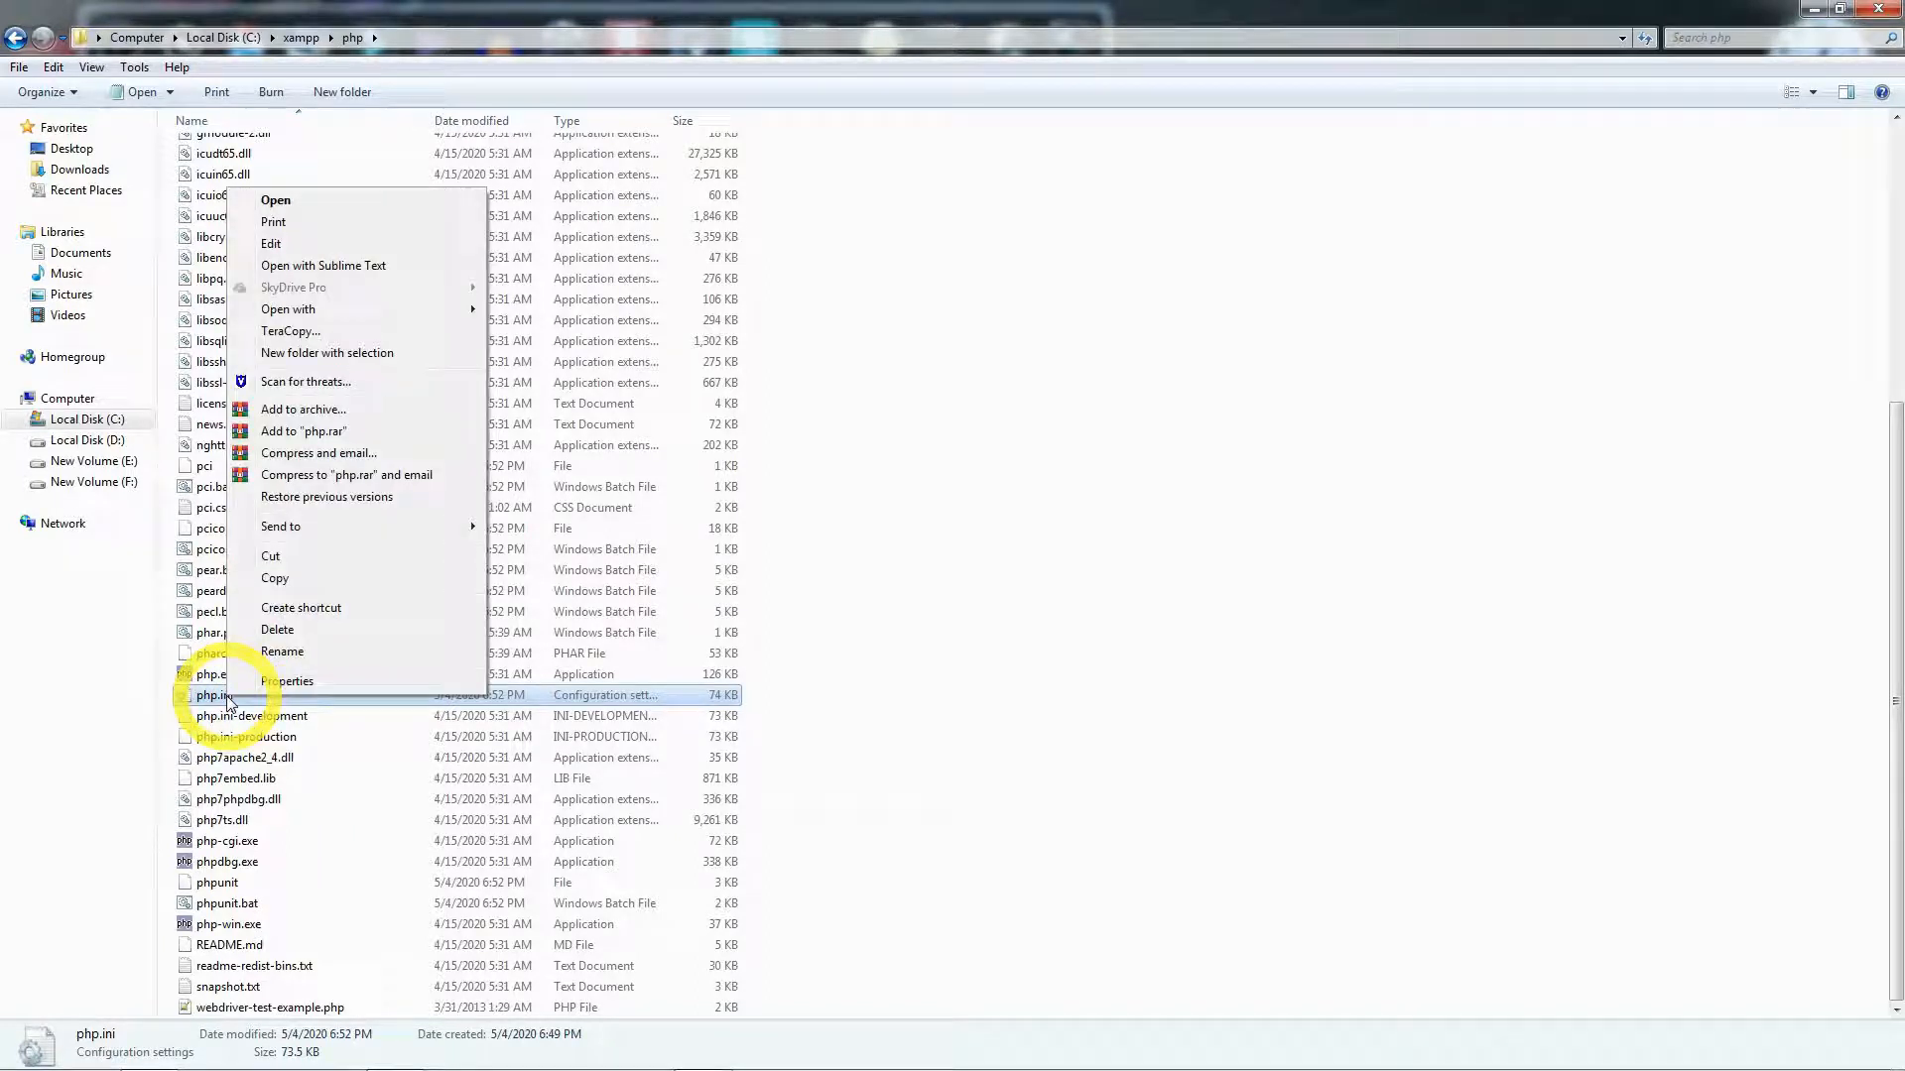
{"action": "left_click", "coordinate": [350, 268]}
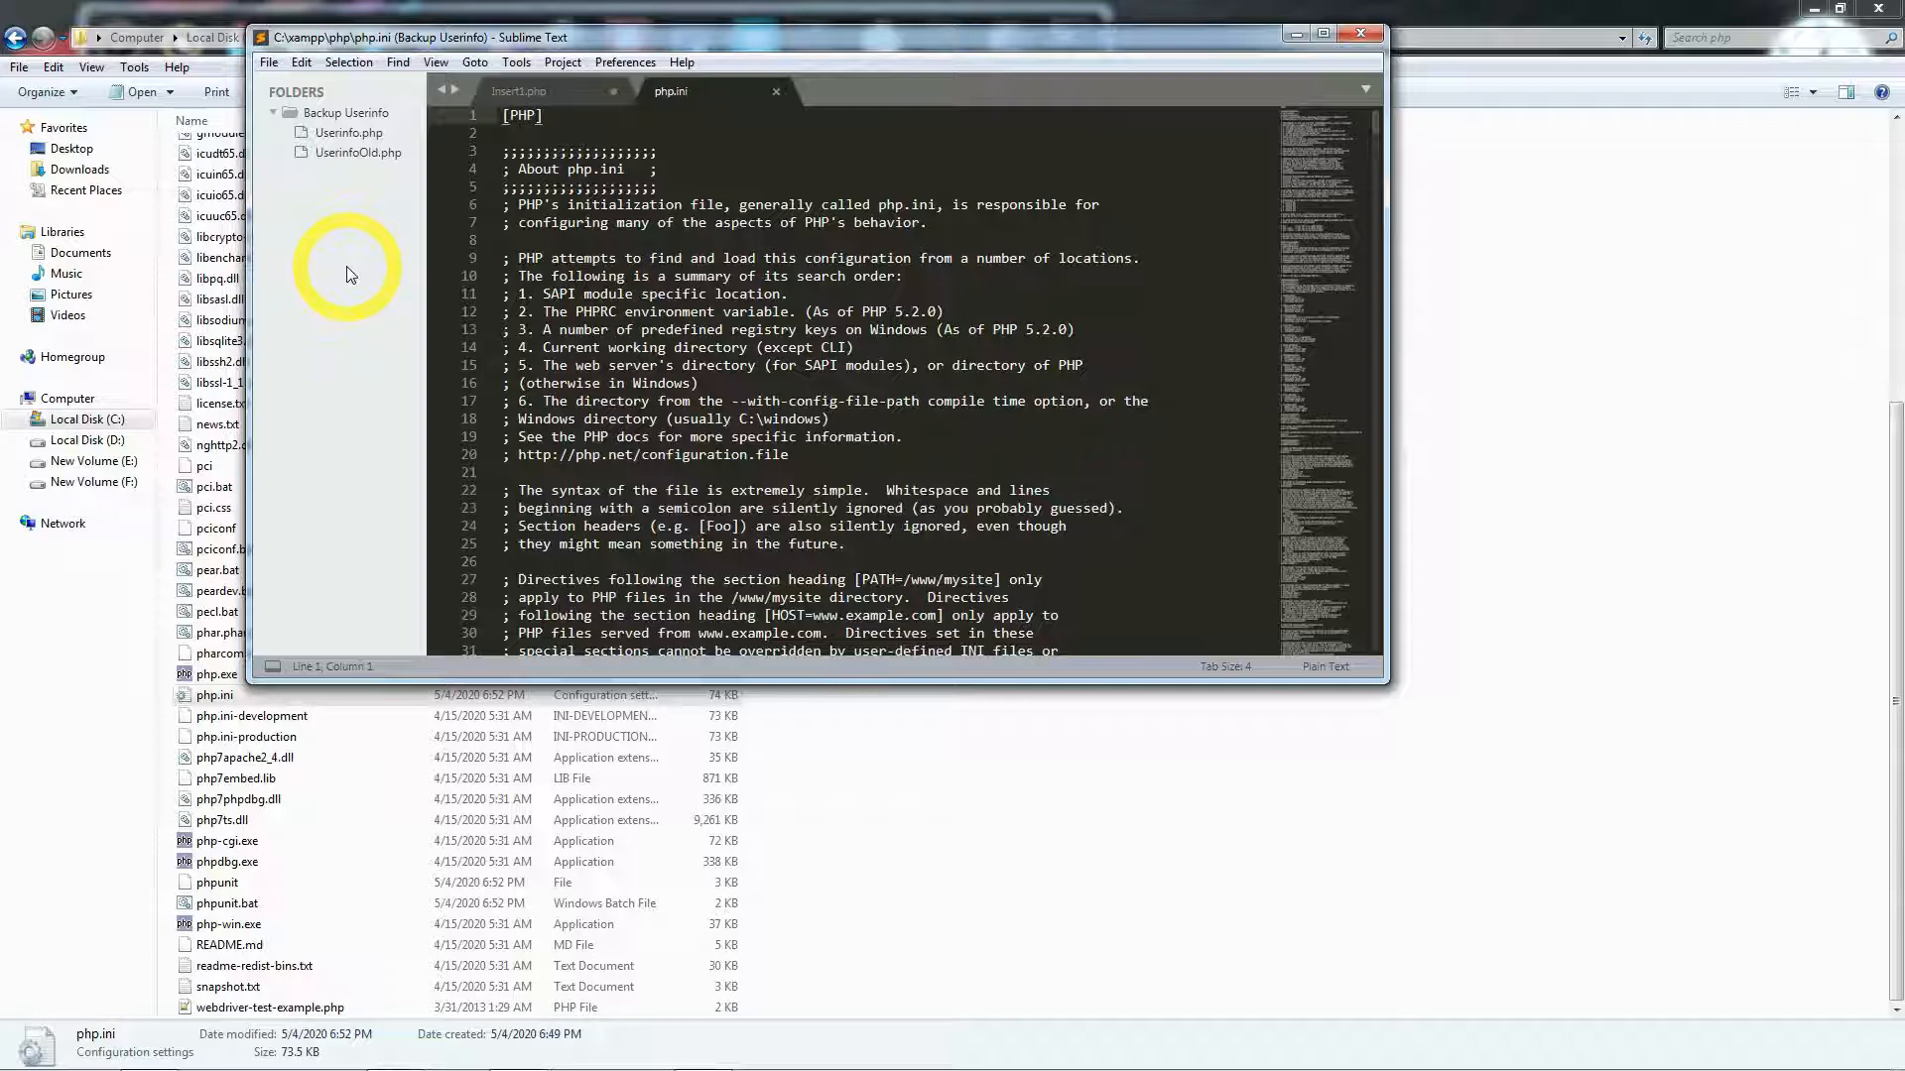
- Search php.ini for 'memory' and find the memory_limit=512M line 407
{"action": "scroll", "coordinate": [698, 319], "scroll_direction": "down", "scroll_amount": 6}
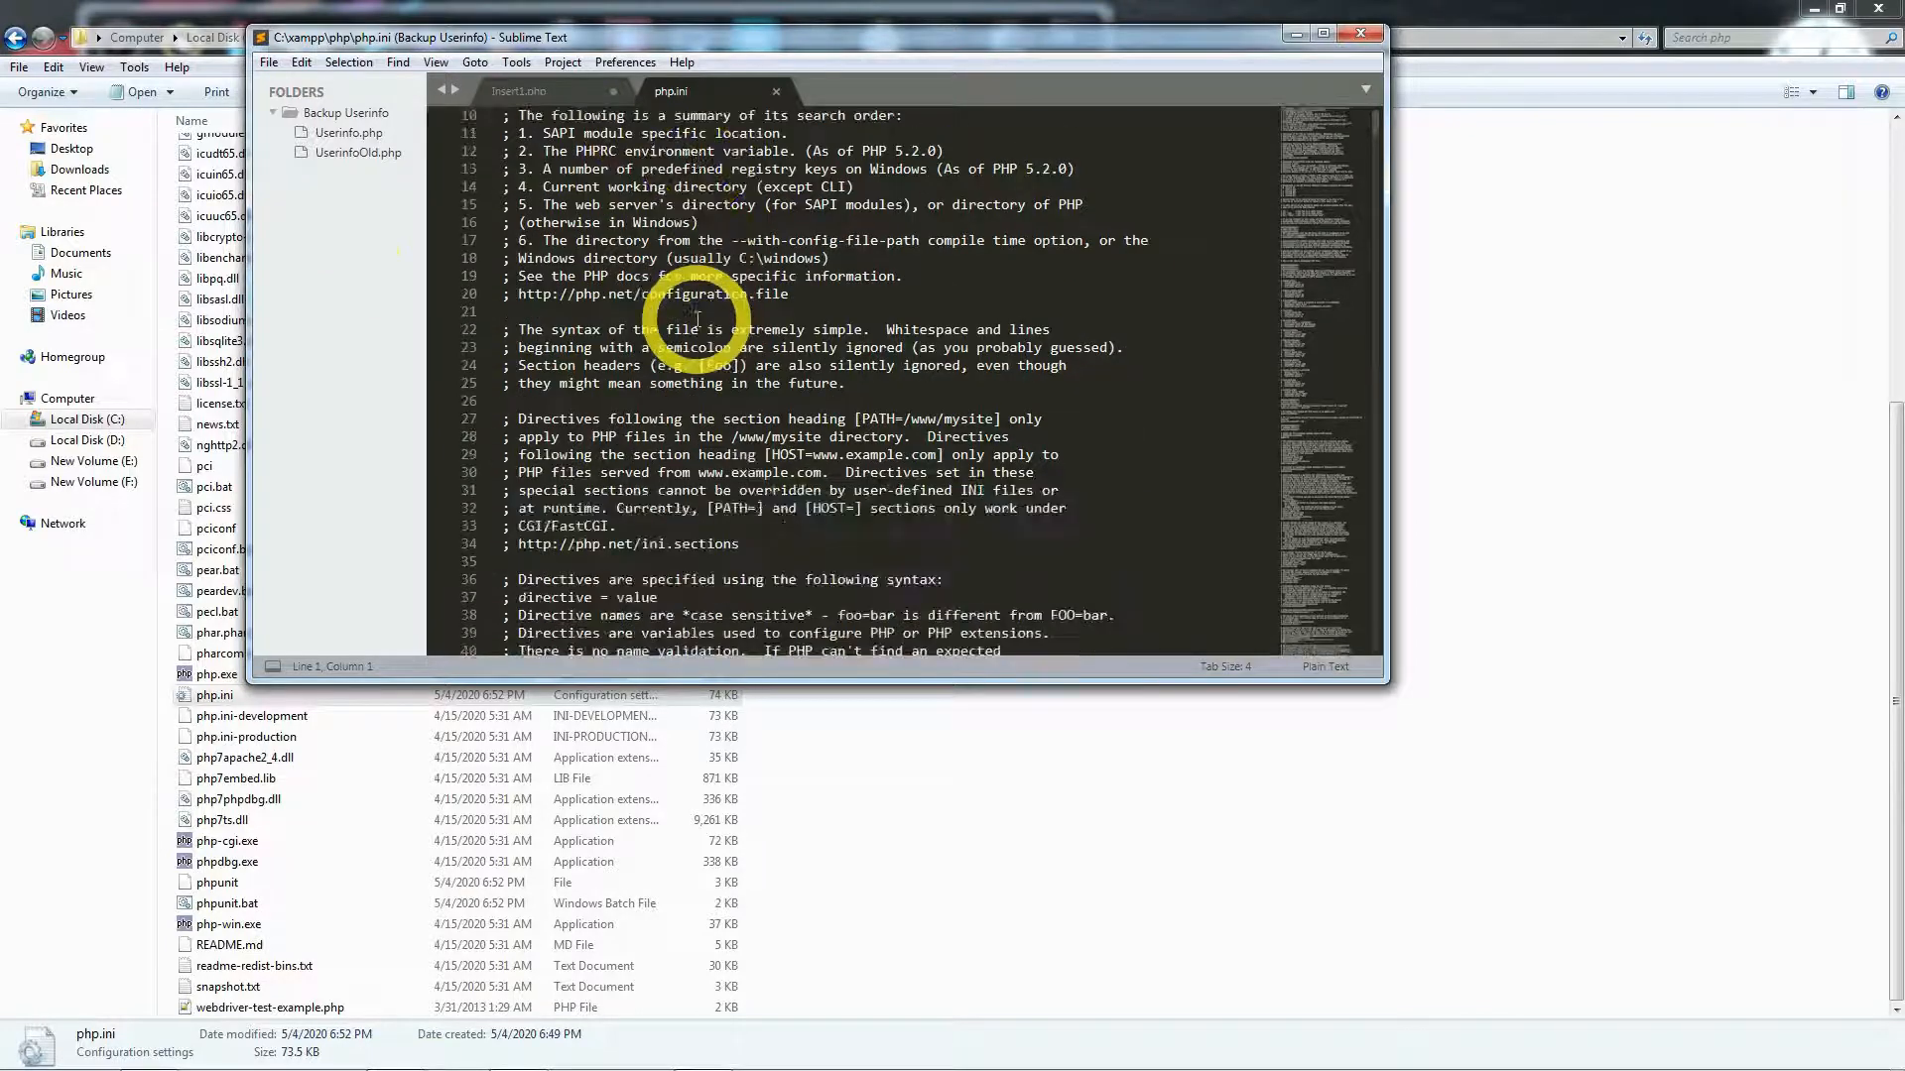
{"action": "left_click", "coordinate": [154, 49]}
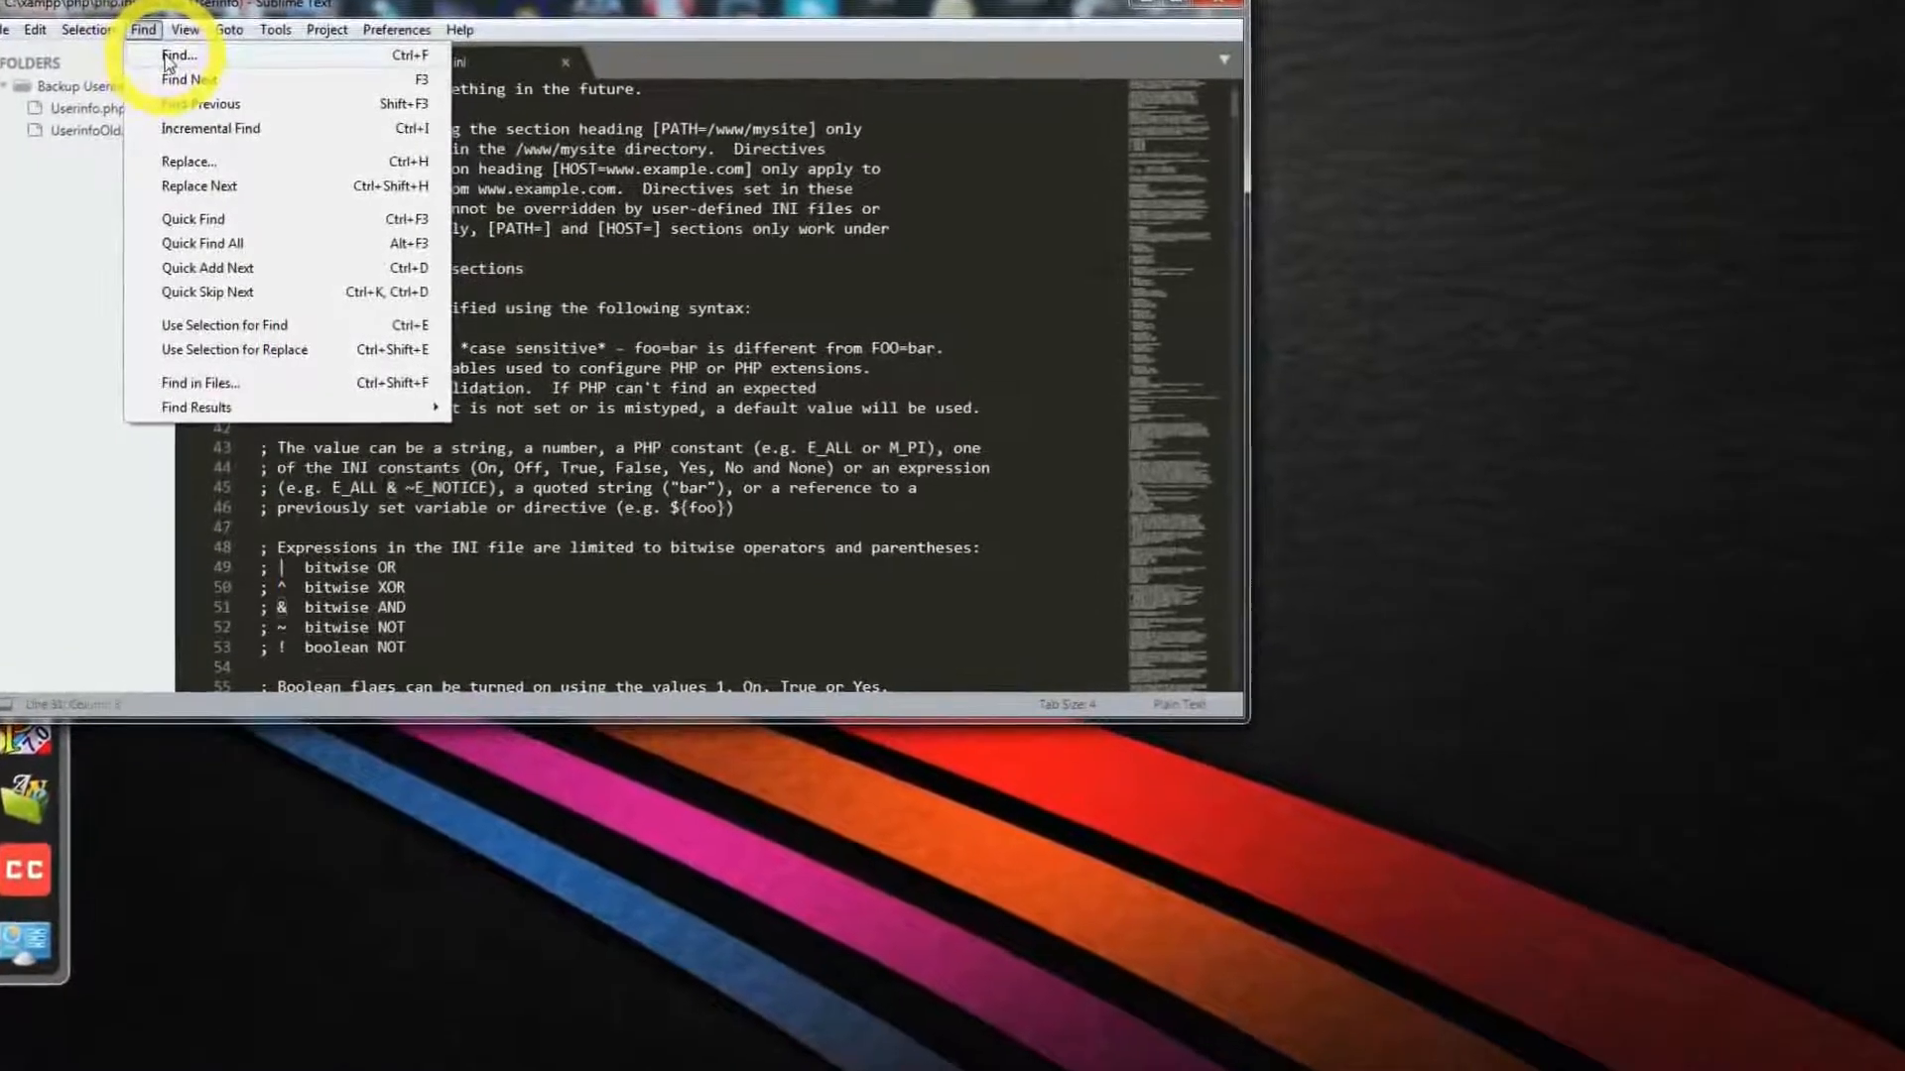
{"action": "left_click", "coordinate": [170, 62]}
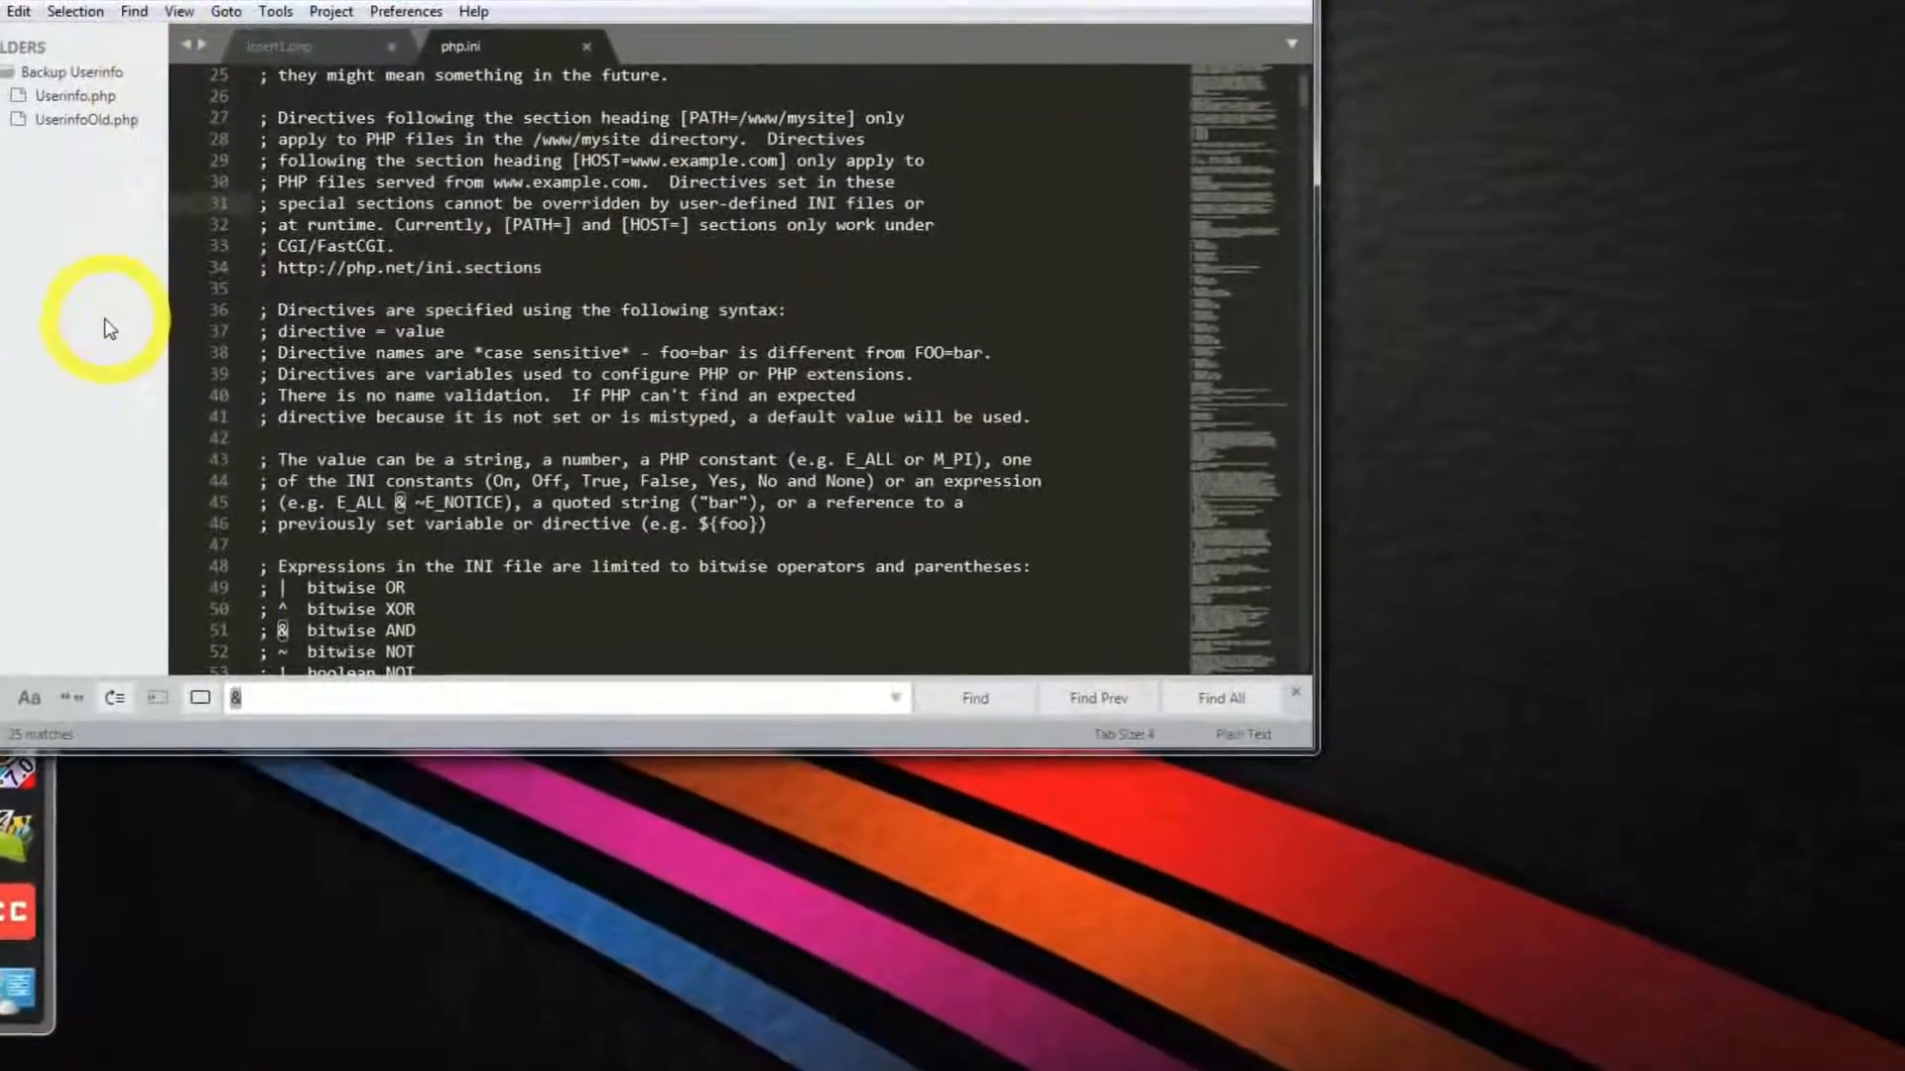
{"action": "type", "text": "memo"}
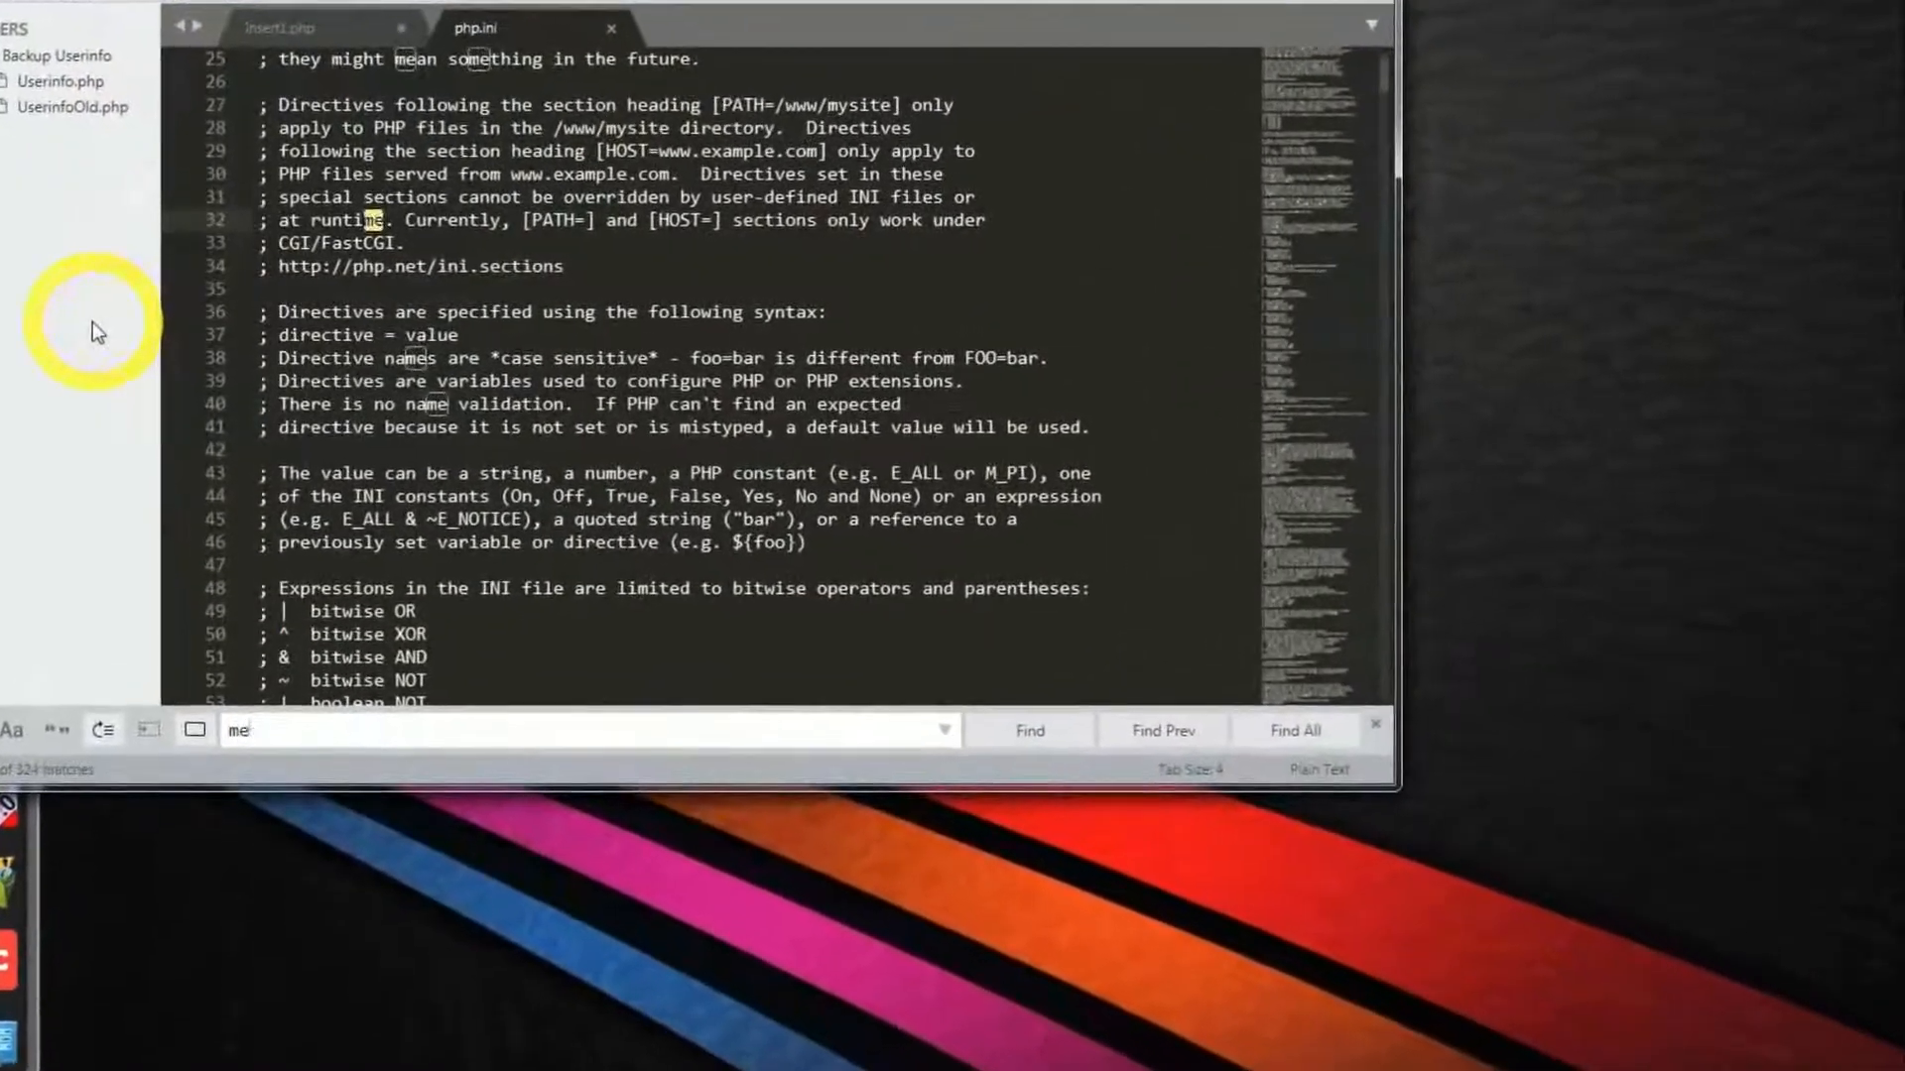
{"action": "type", "text": "ry"}
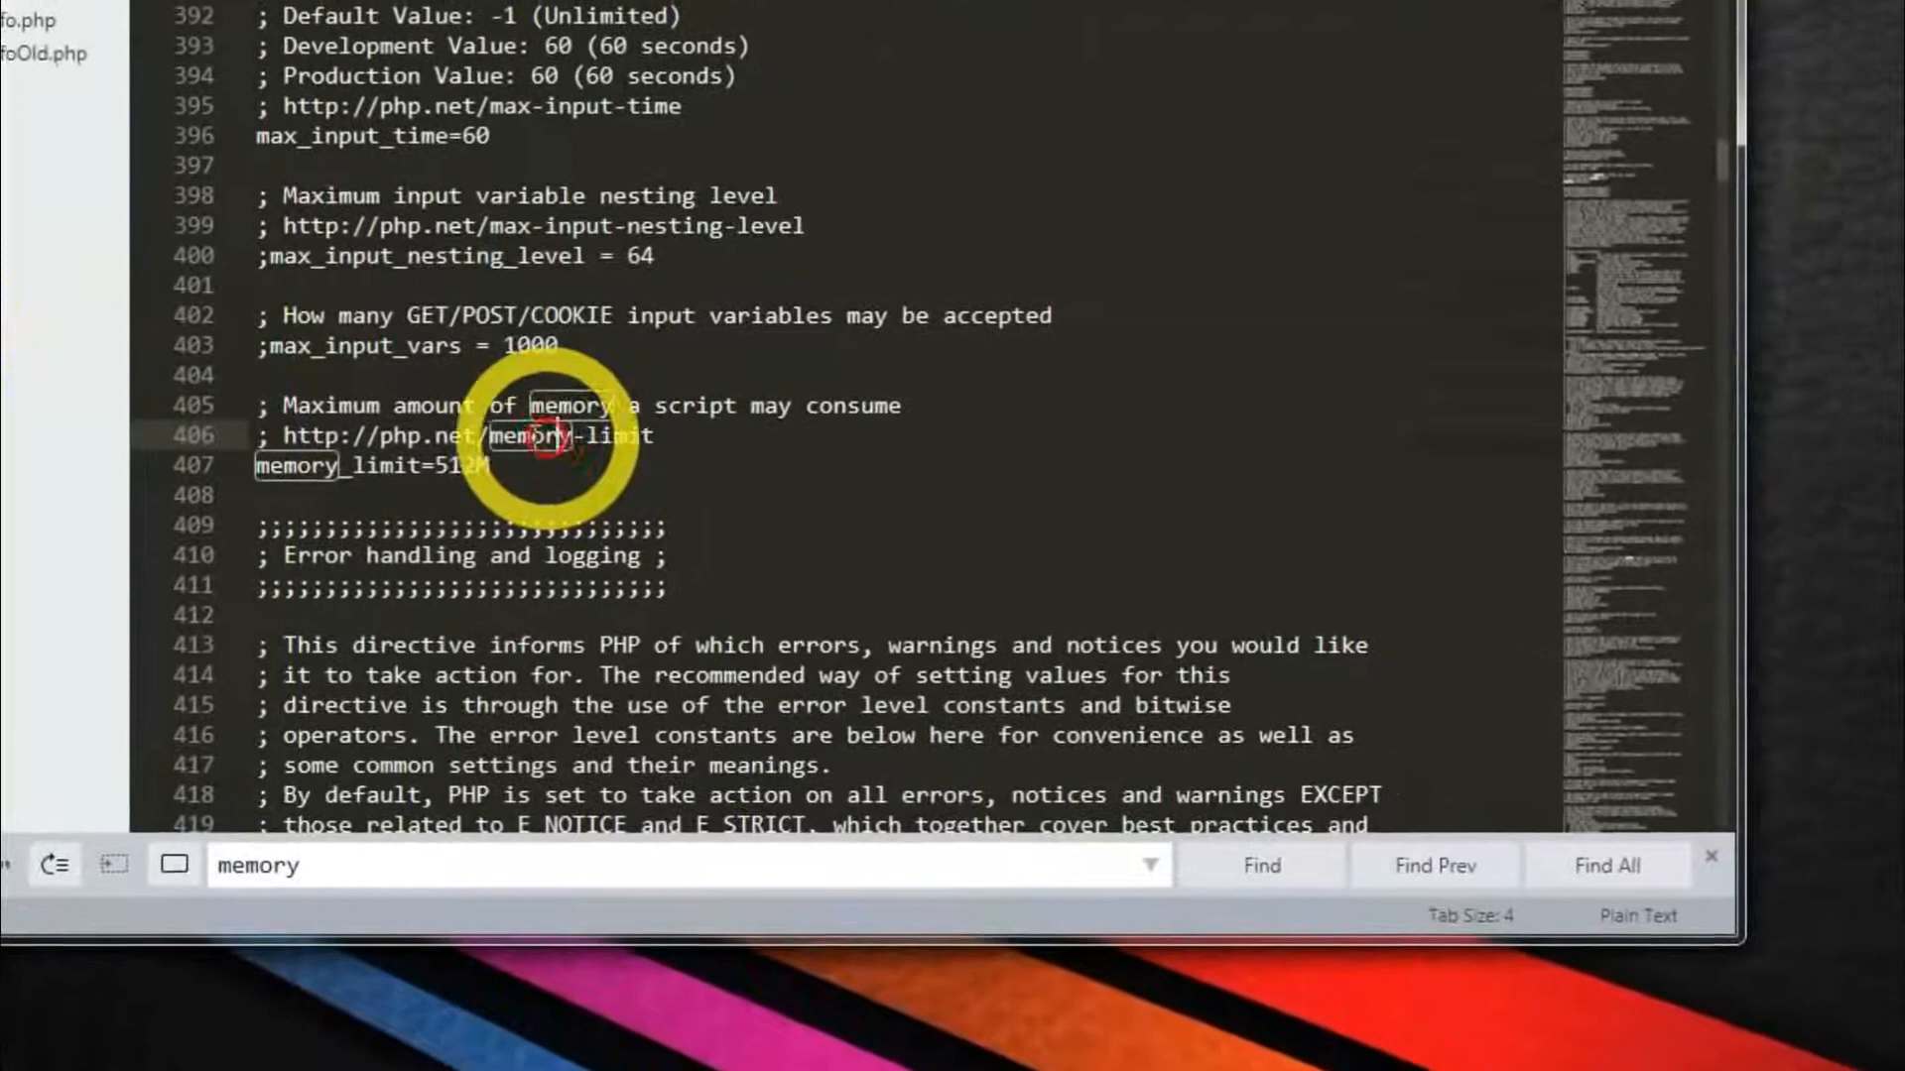
{"action": "left_click", "coordinate": [584, 427]}
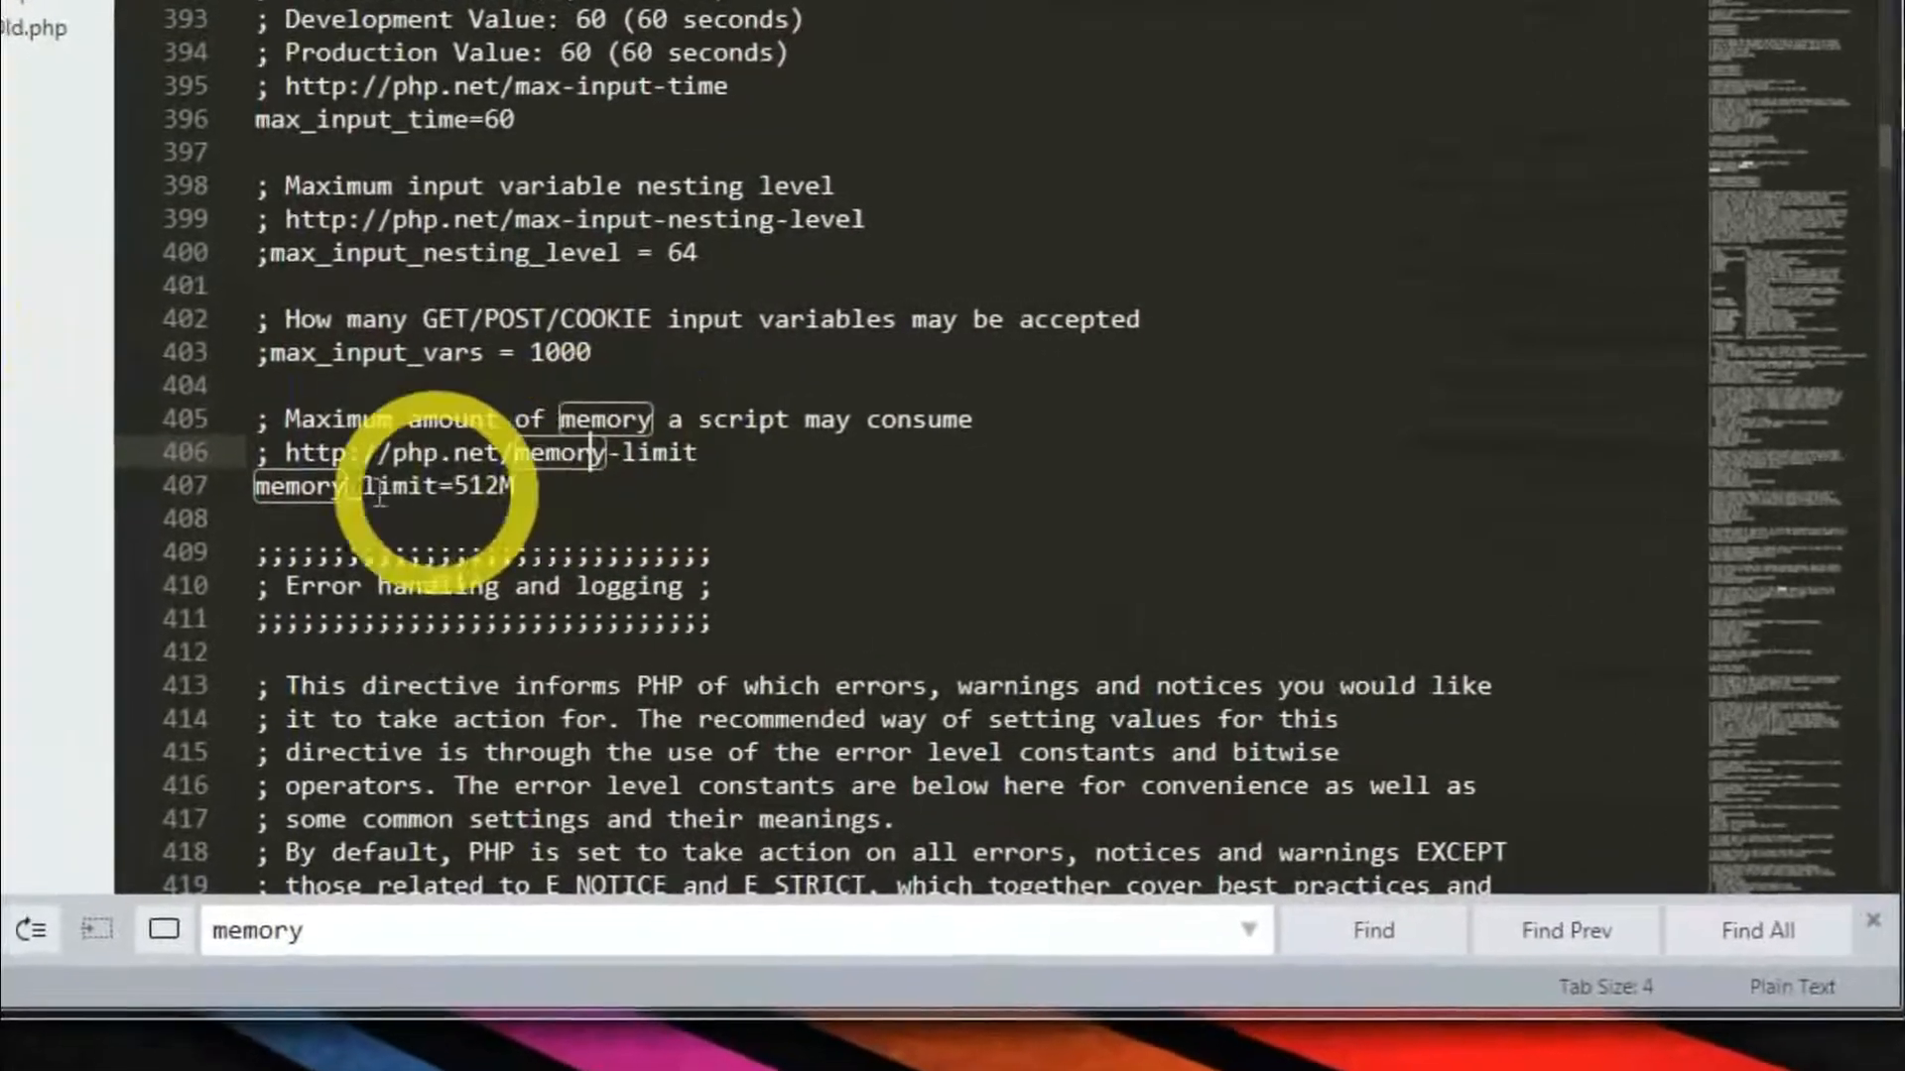
{"action": "left_click", "coordinate": [375, 501]}
{"action": "left_click", "coordinate": [463, 495]}
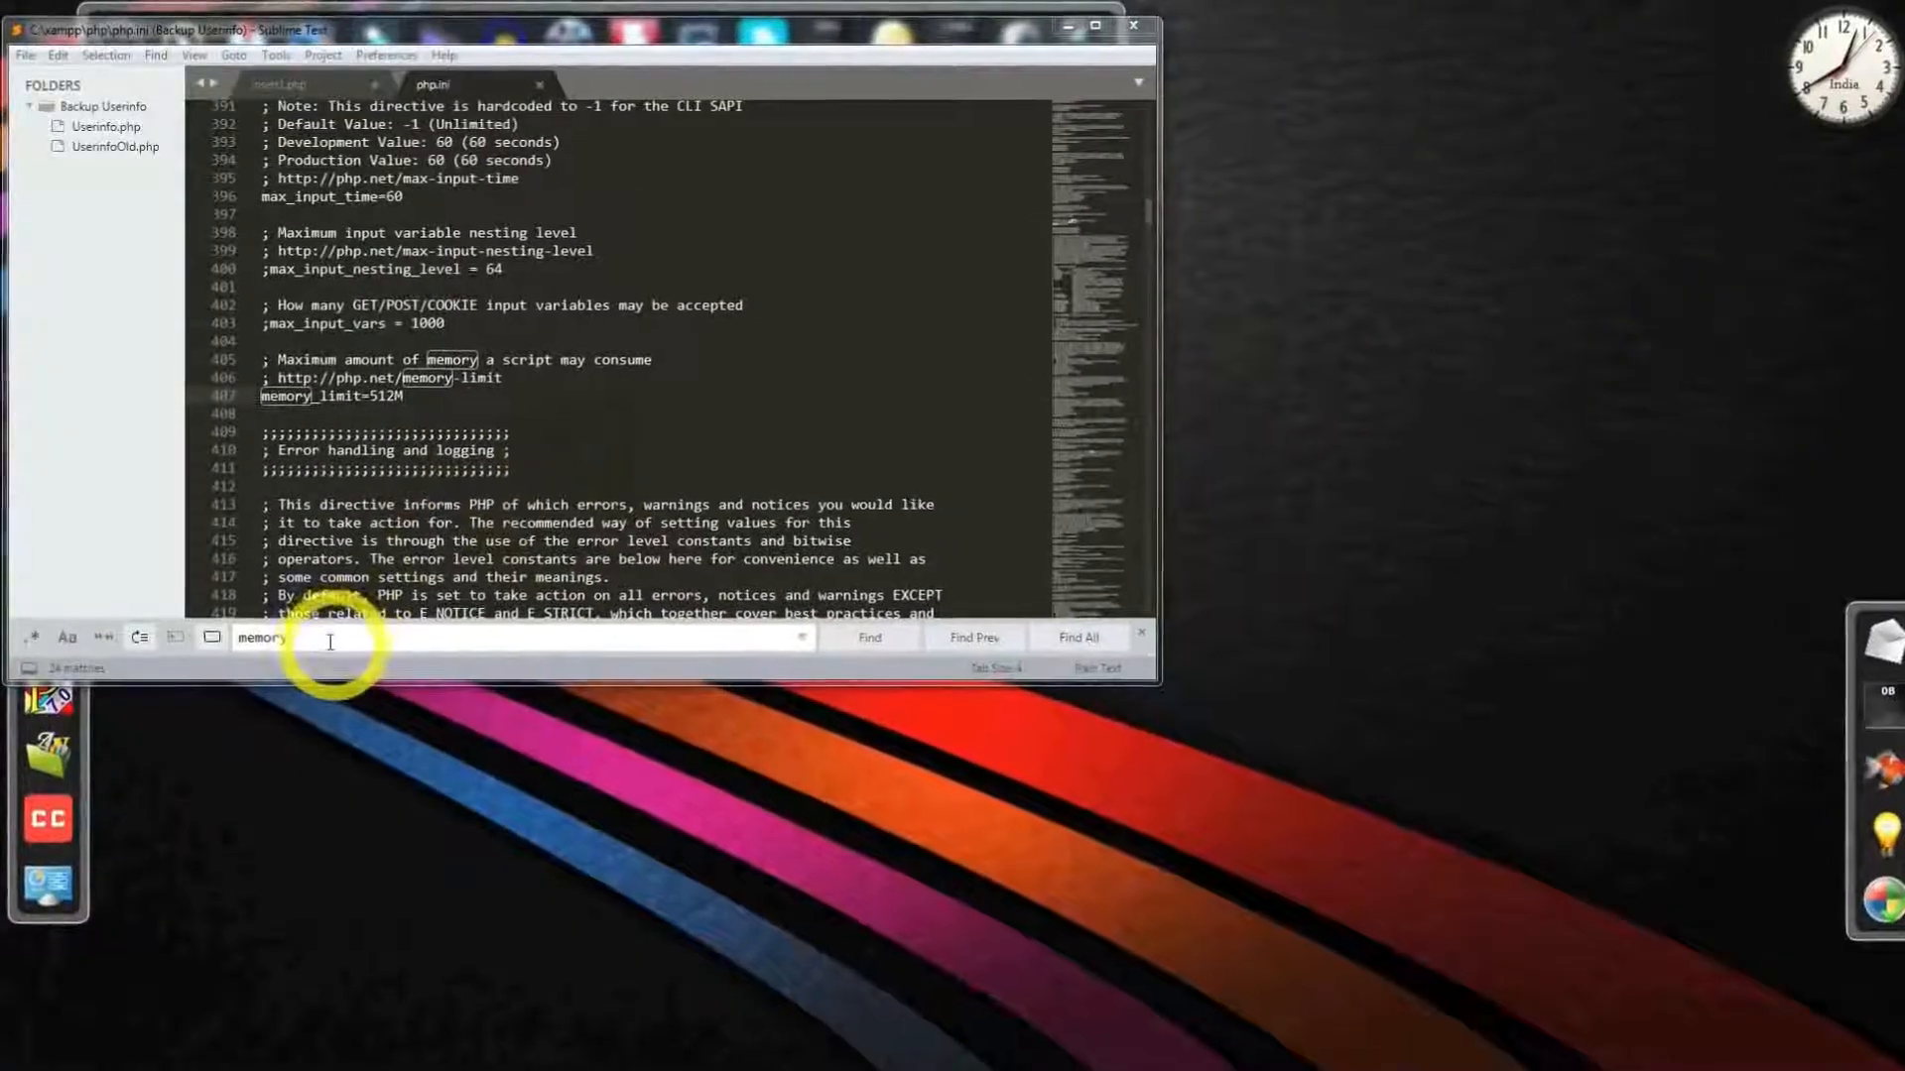
{"action": "left_click", "coordinate": [326, 644]}
{"action": "double_click", "coordinate": [264, 645]}
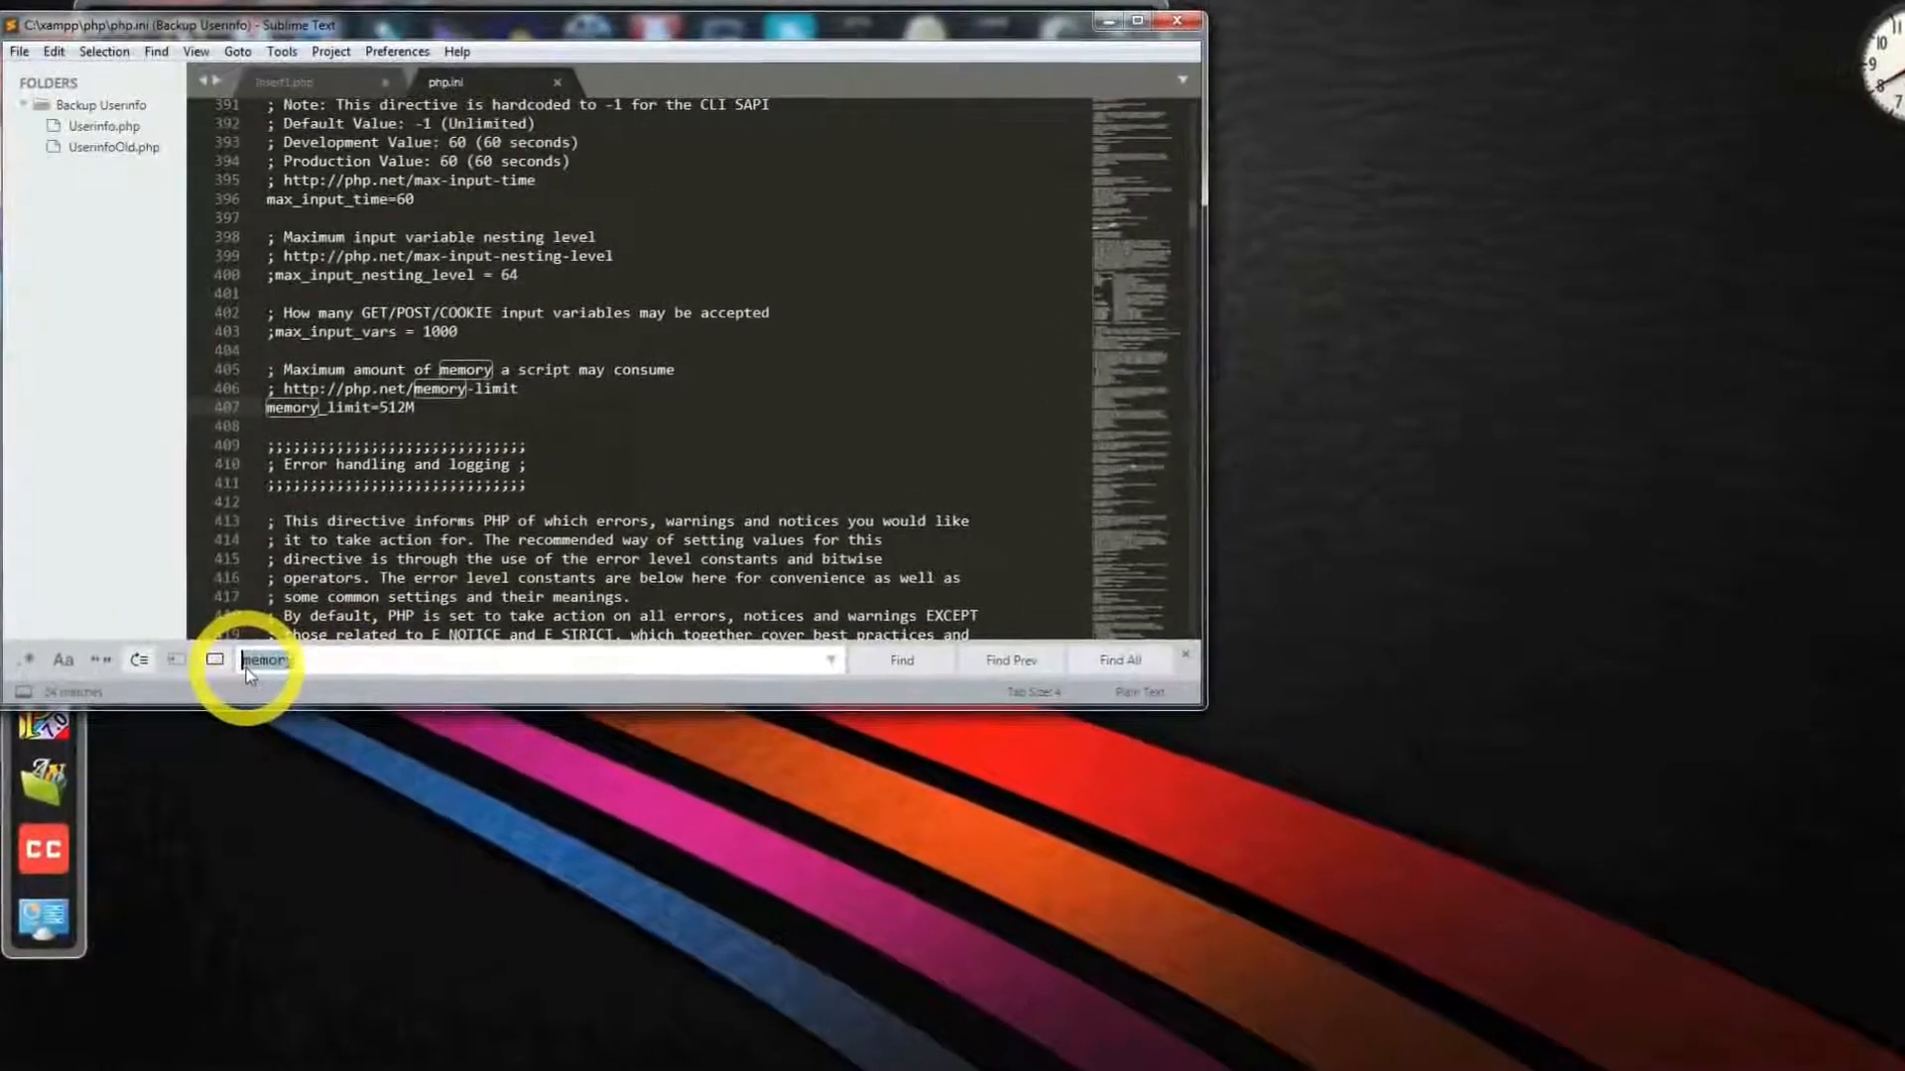
- Search 'upload_max' and change upload_max_filesize on line 842 from 40M to 64M
{"action": "type", "text": "uplo"}
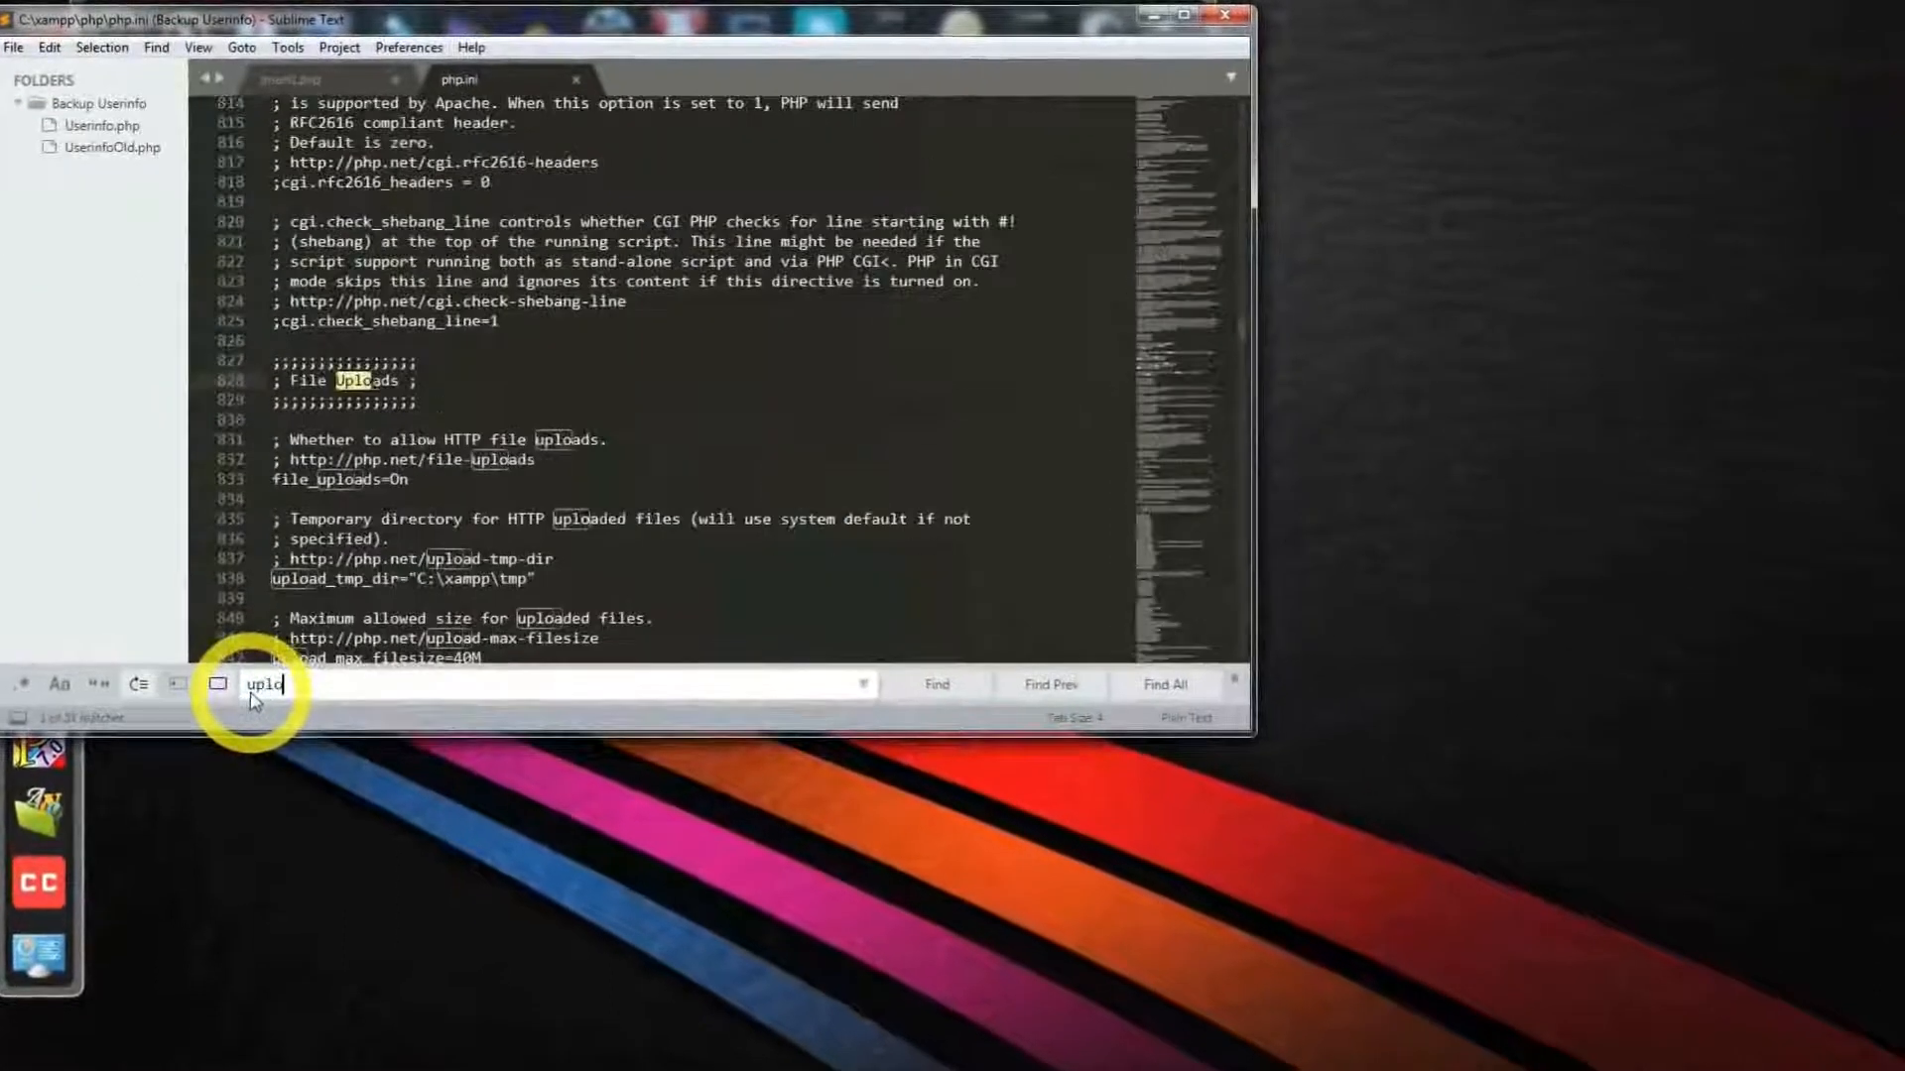
{"action": "type", "text": "ad_ma"}
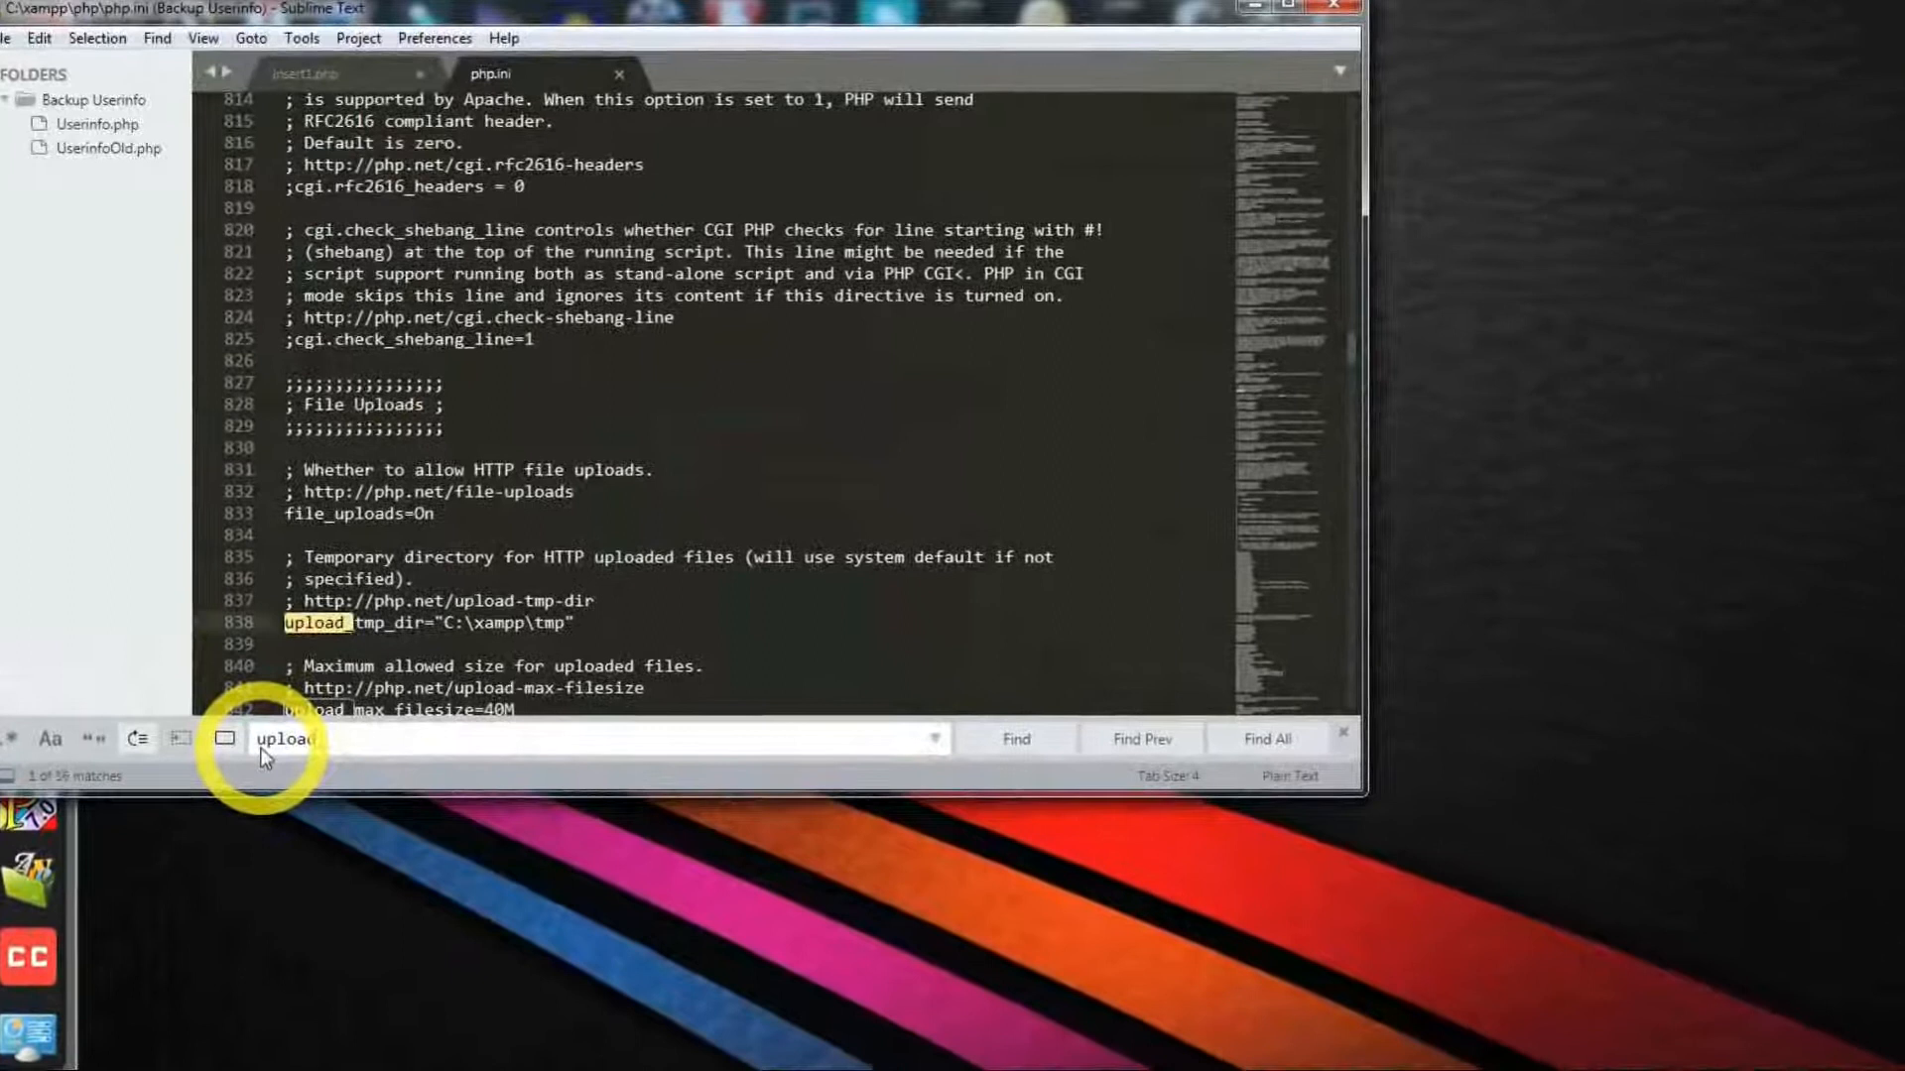
{"action": "type", "text": "x"}
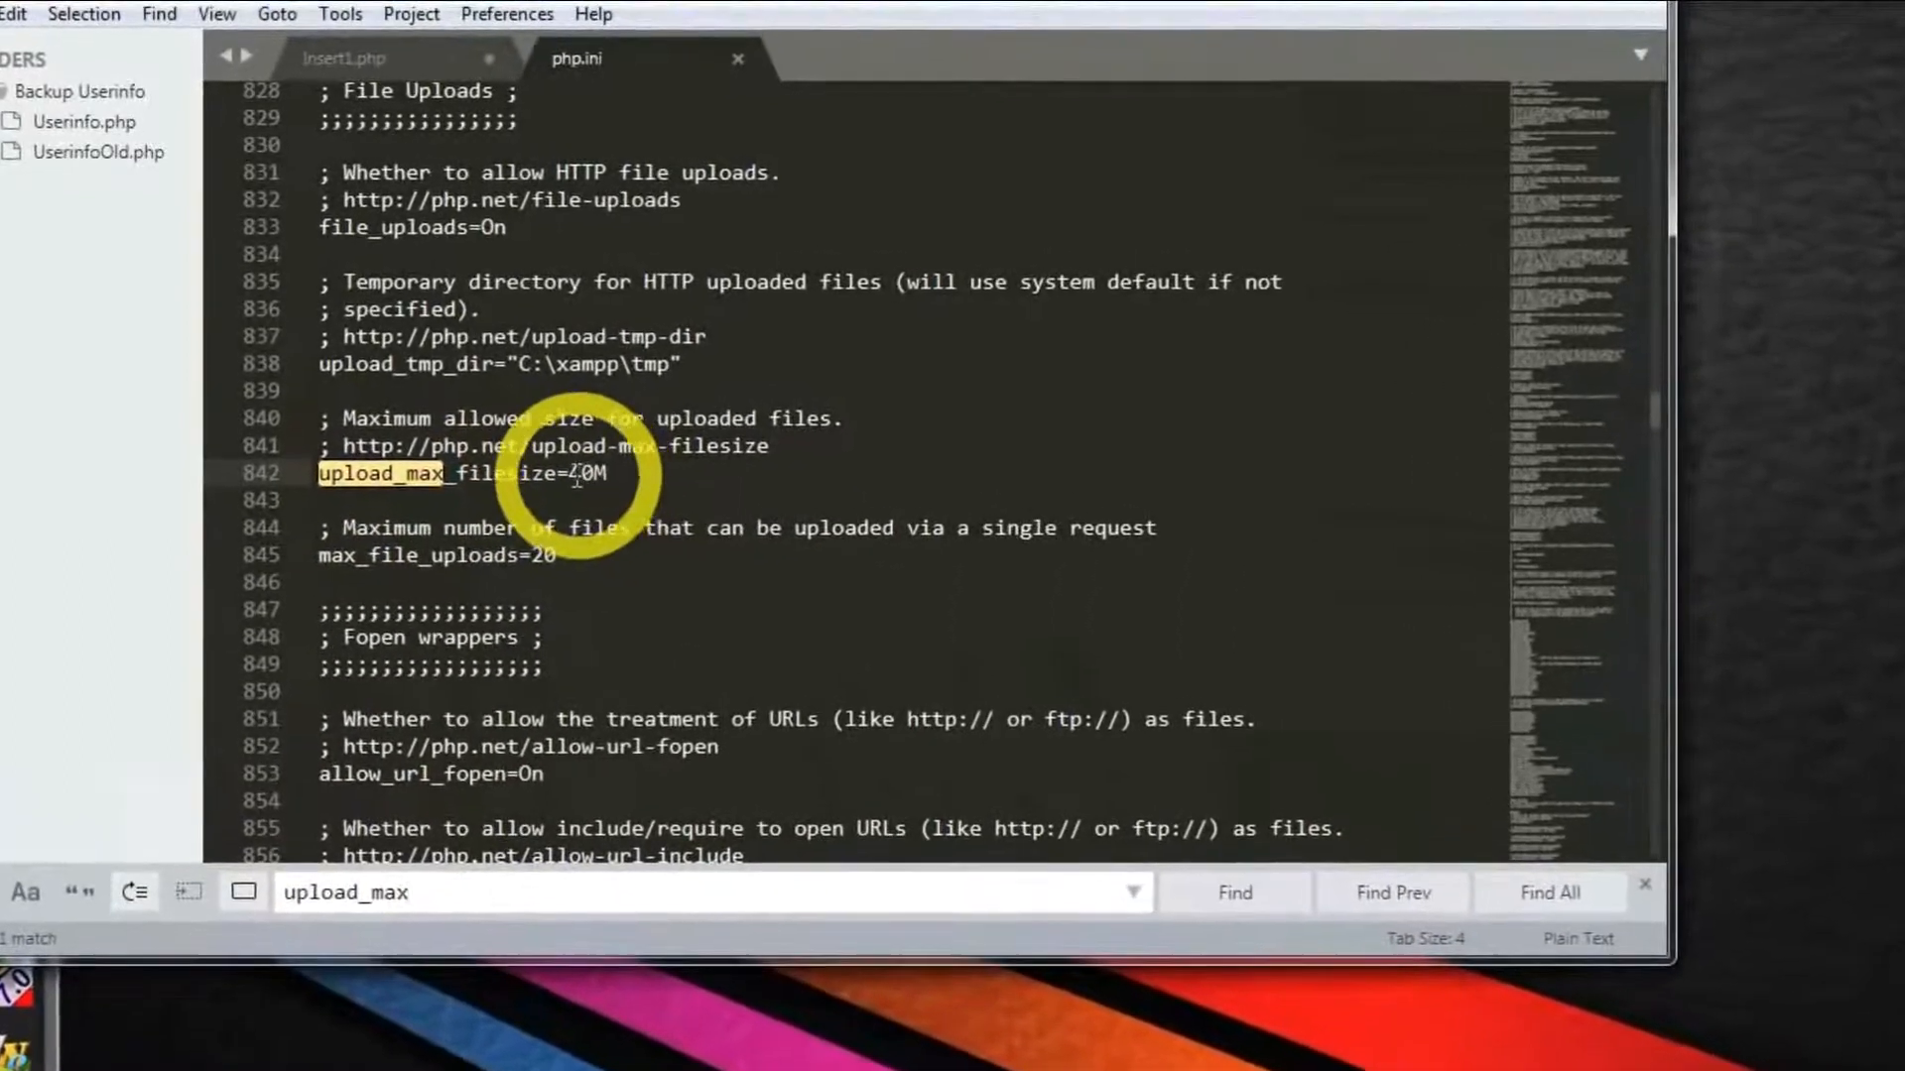
{"action": "left_click", "coordinate": [577, 481]}
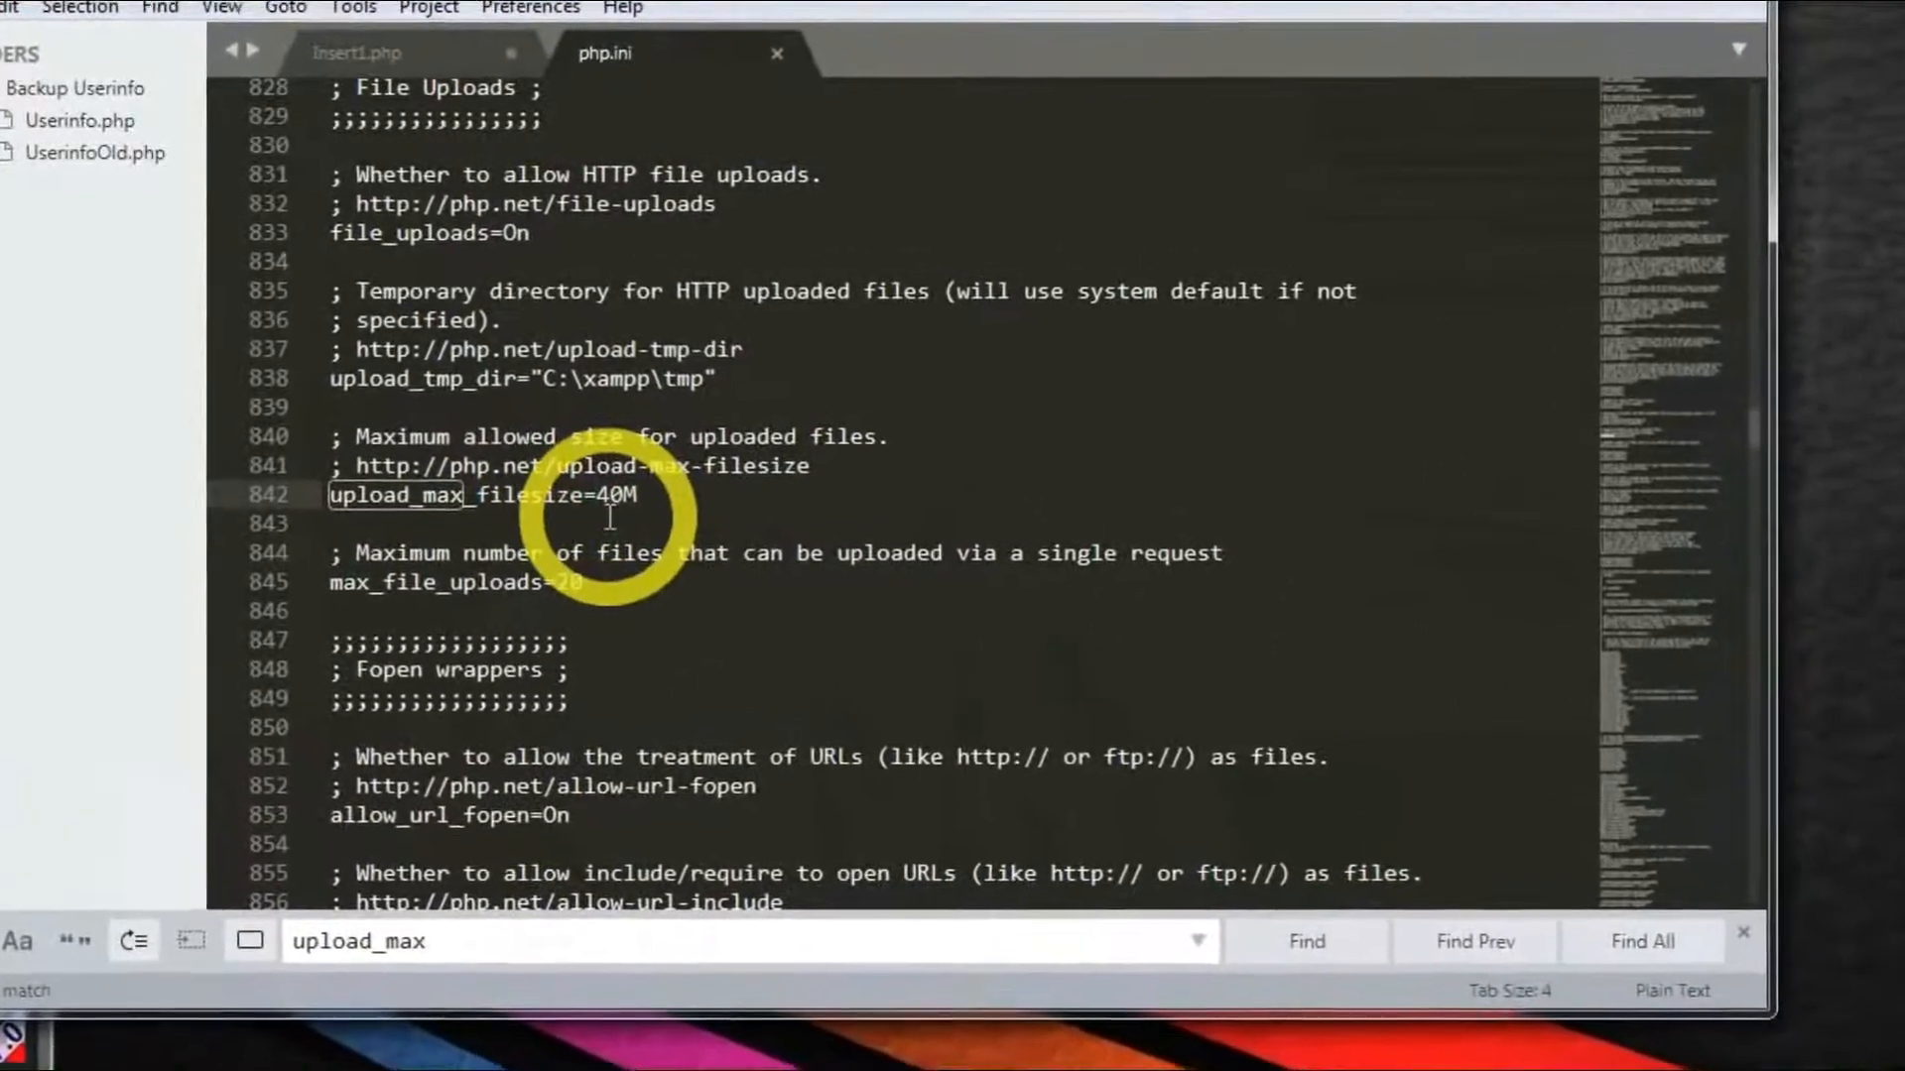
{"action": "type", "text": "6"}
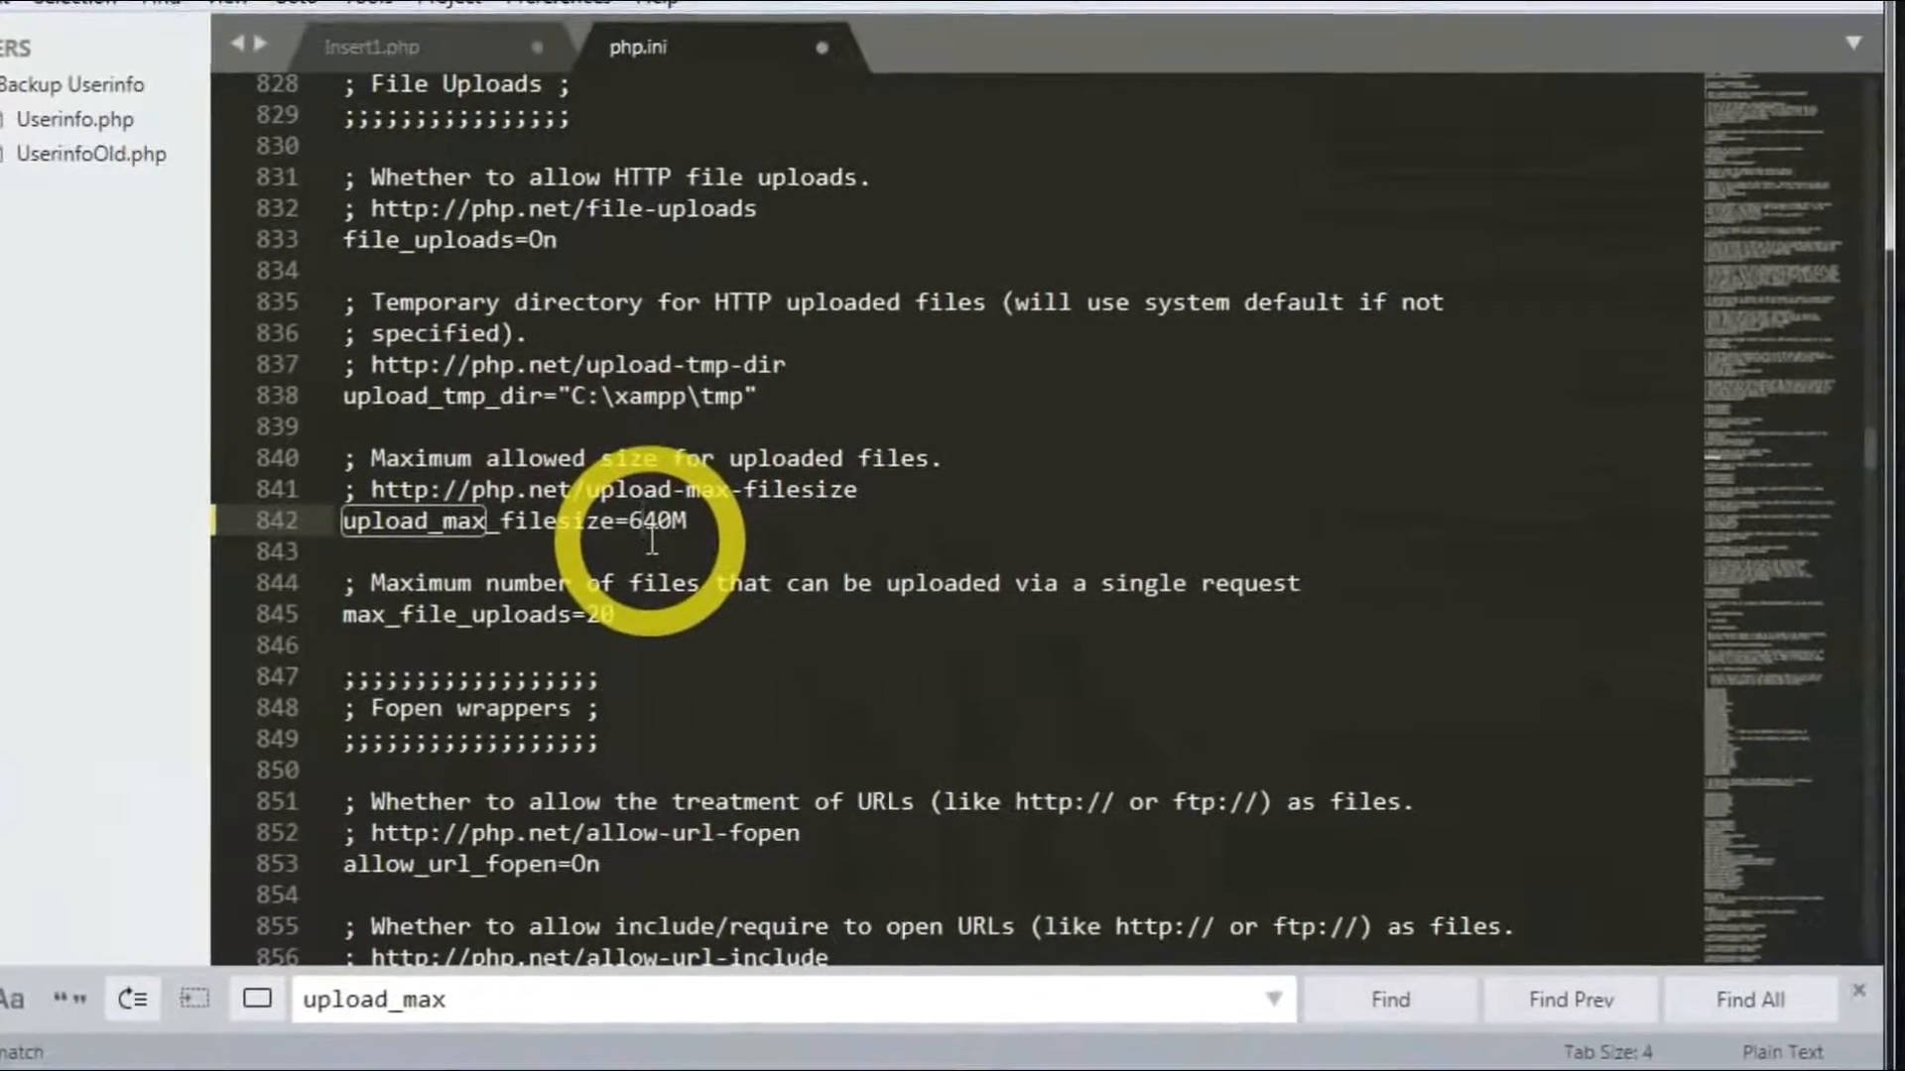
{"action": "key", "text": "Delete"}
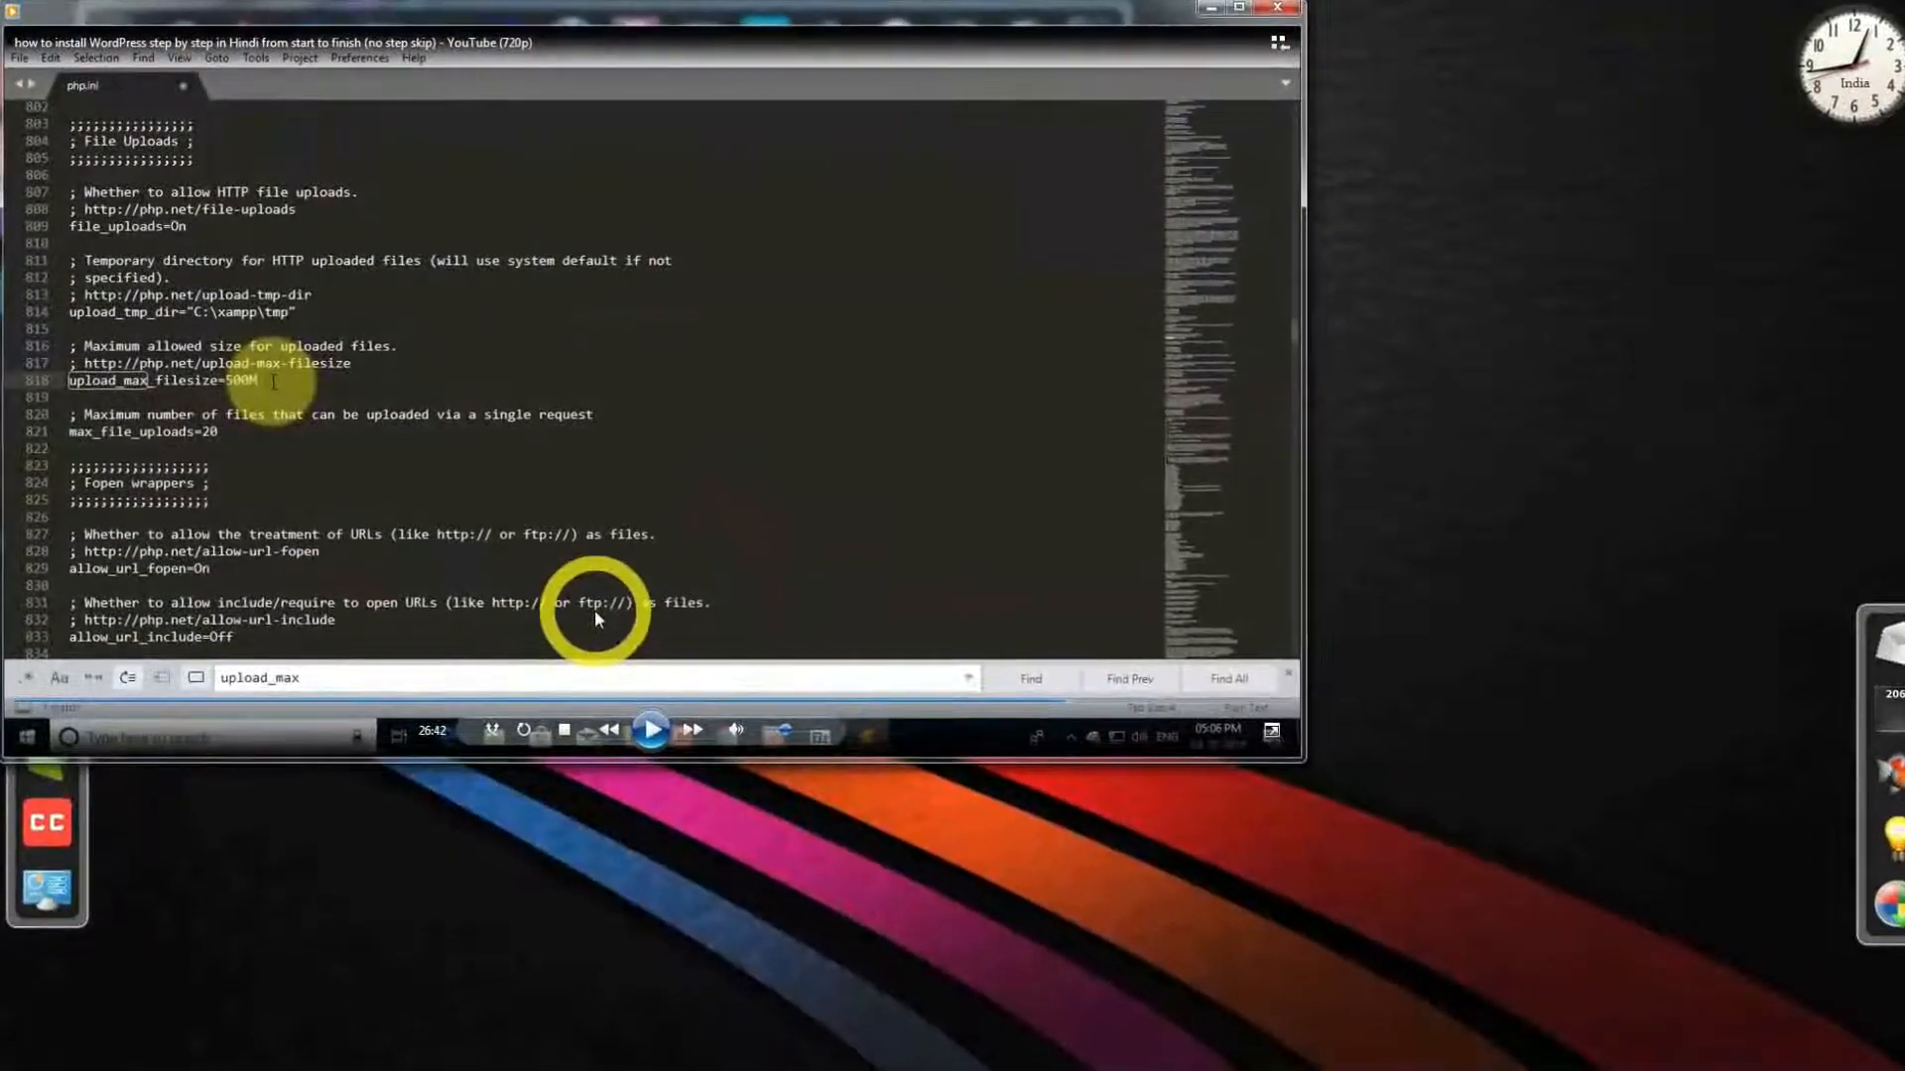
- Search 'post_max' and change post_max_size on line 690 from 40M to 64M
{"action": "left_click", "coordinate": [247, 671]}
{"action": "key", "text": "Delete"}
{"action": "key", "text": "Delete"}
{"action": "key", "text": "Delete"}
{"action": "key", "text": "Delete"}
{"action": "key", "text": "Delete"}
{"action": "key", "text": "Delete"}
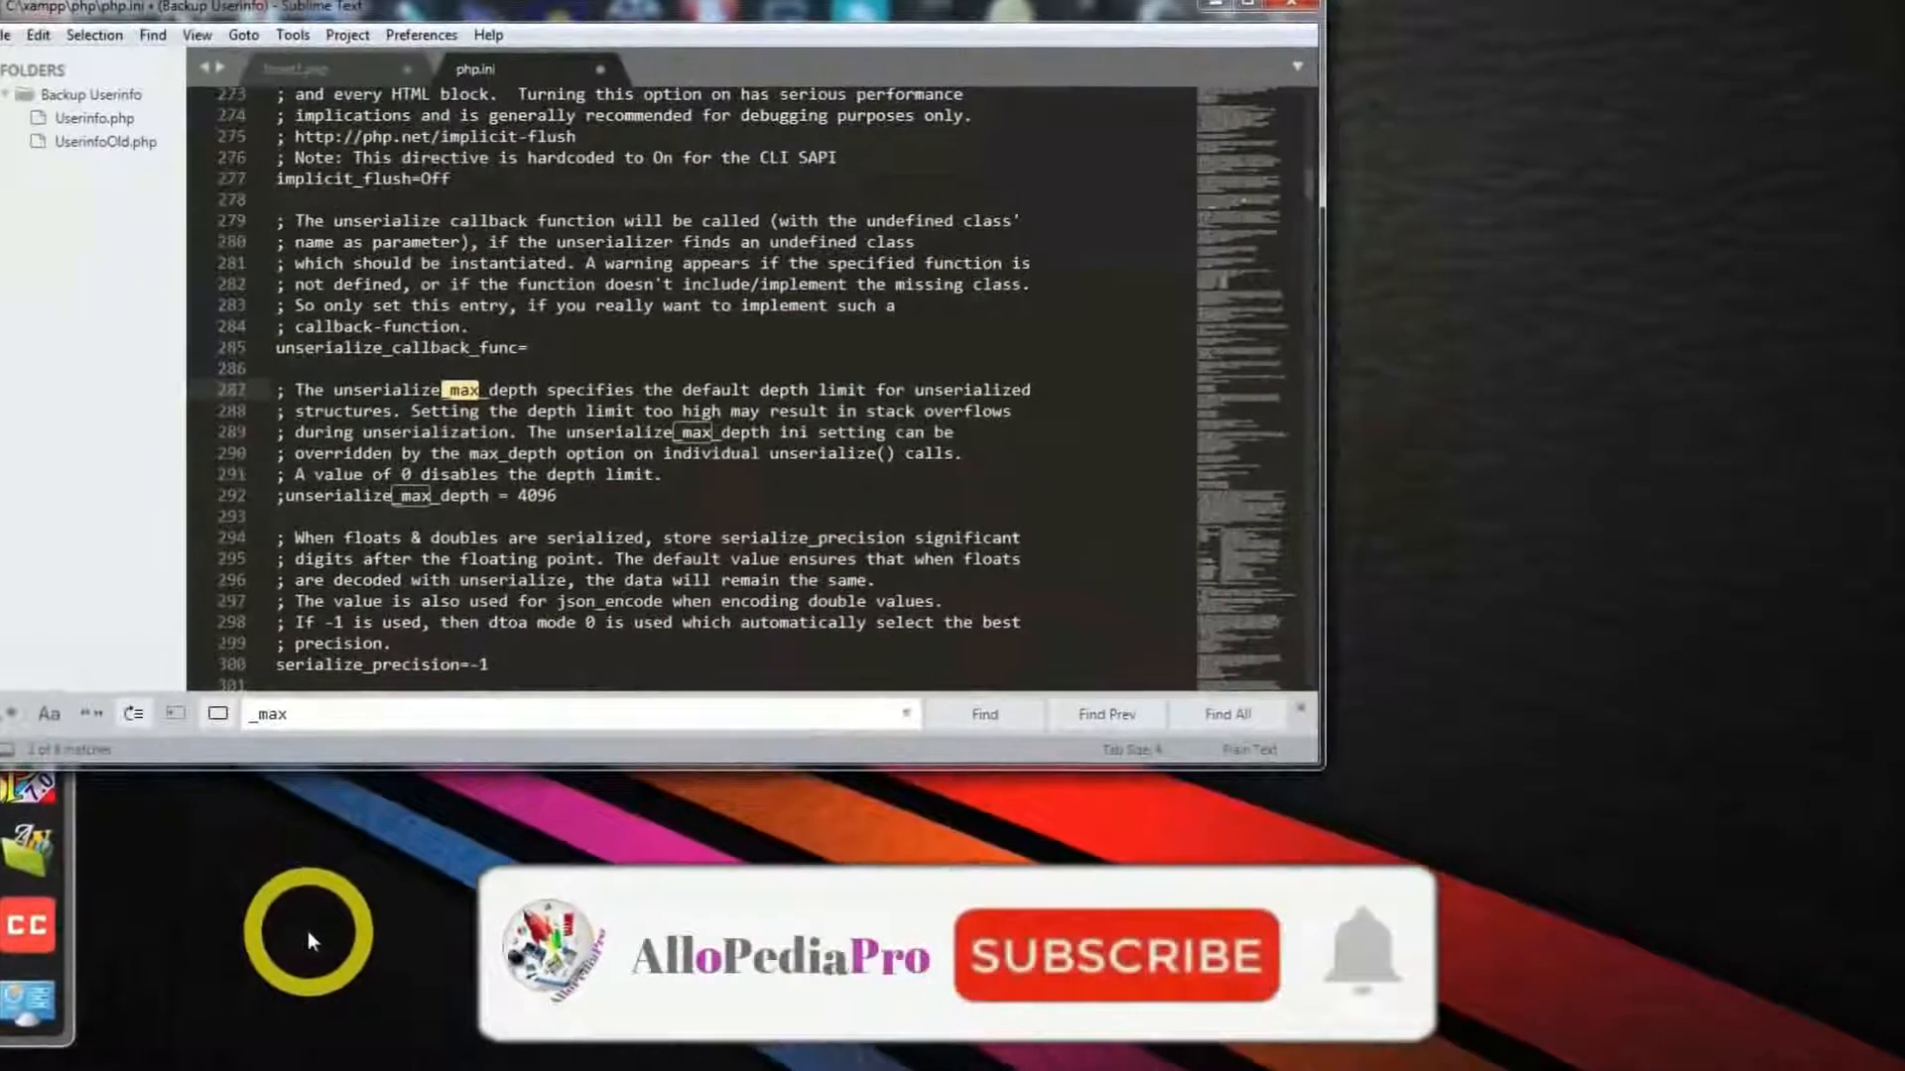
{"action": "type", "text": "post"}
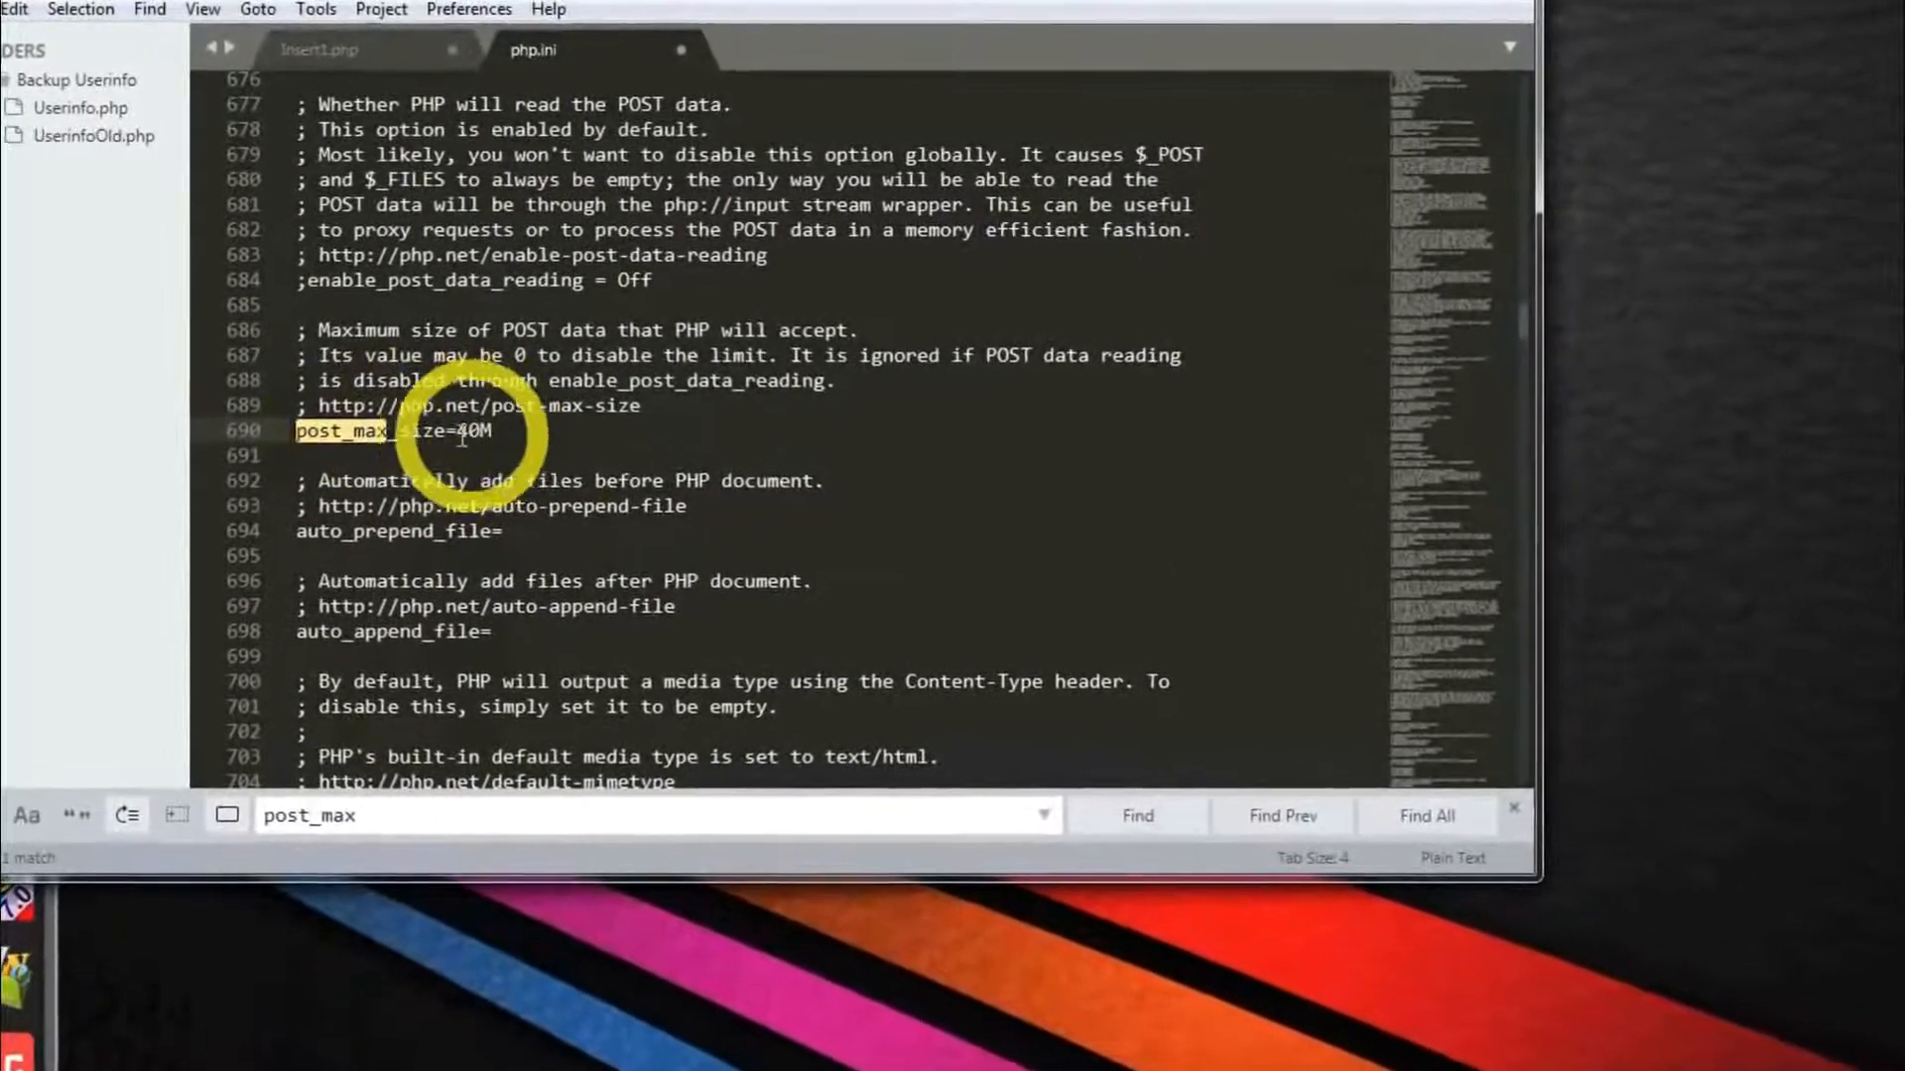
{"action": "left_click", "coordinate": [464, 442]}
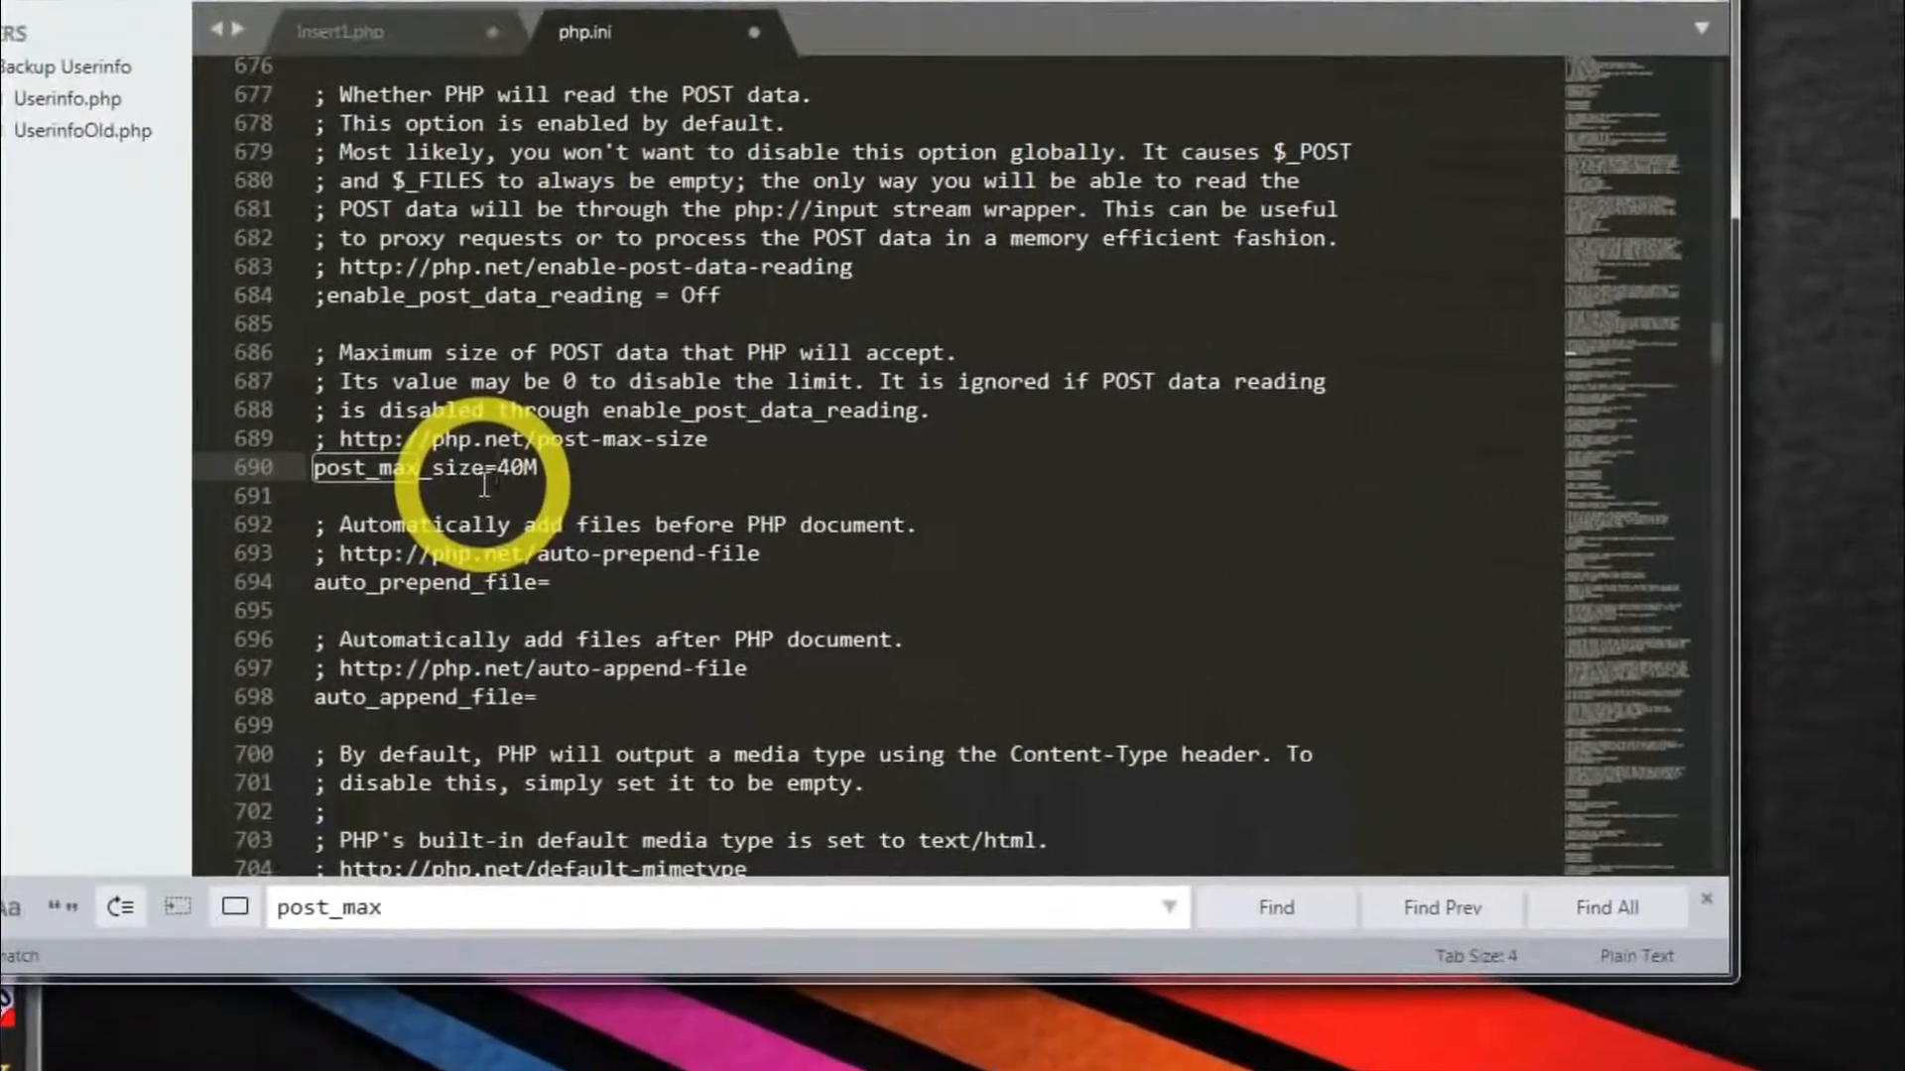
{"action": "key", "text": "Delete"}
{"action": "key", "text": "Delete"}
{"action": "type", "text": "64"}
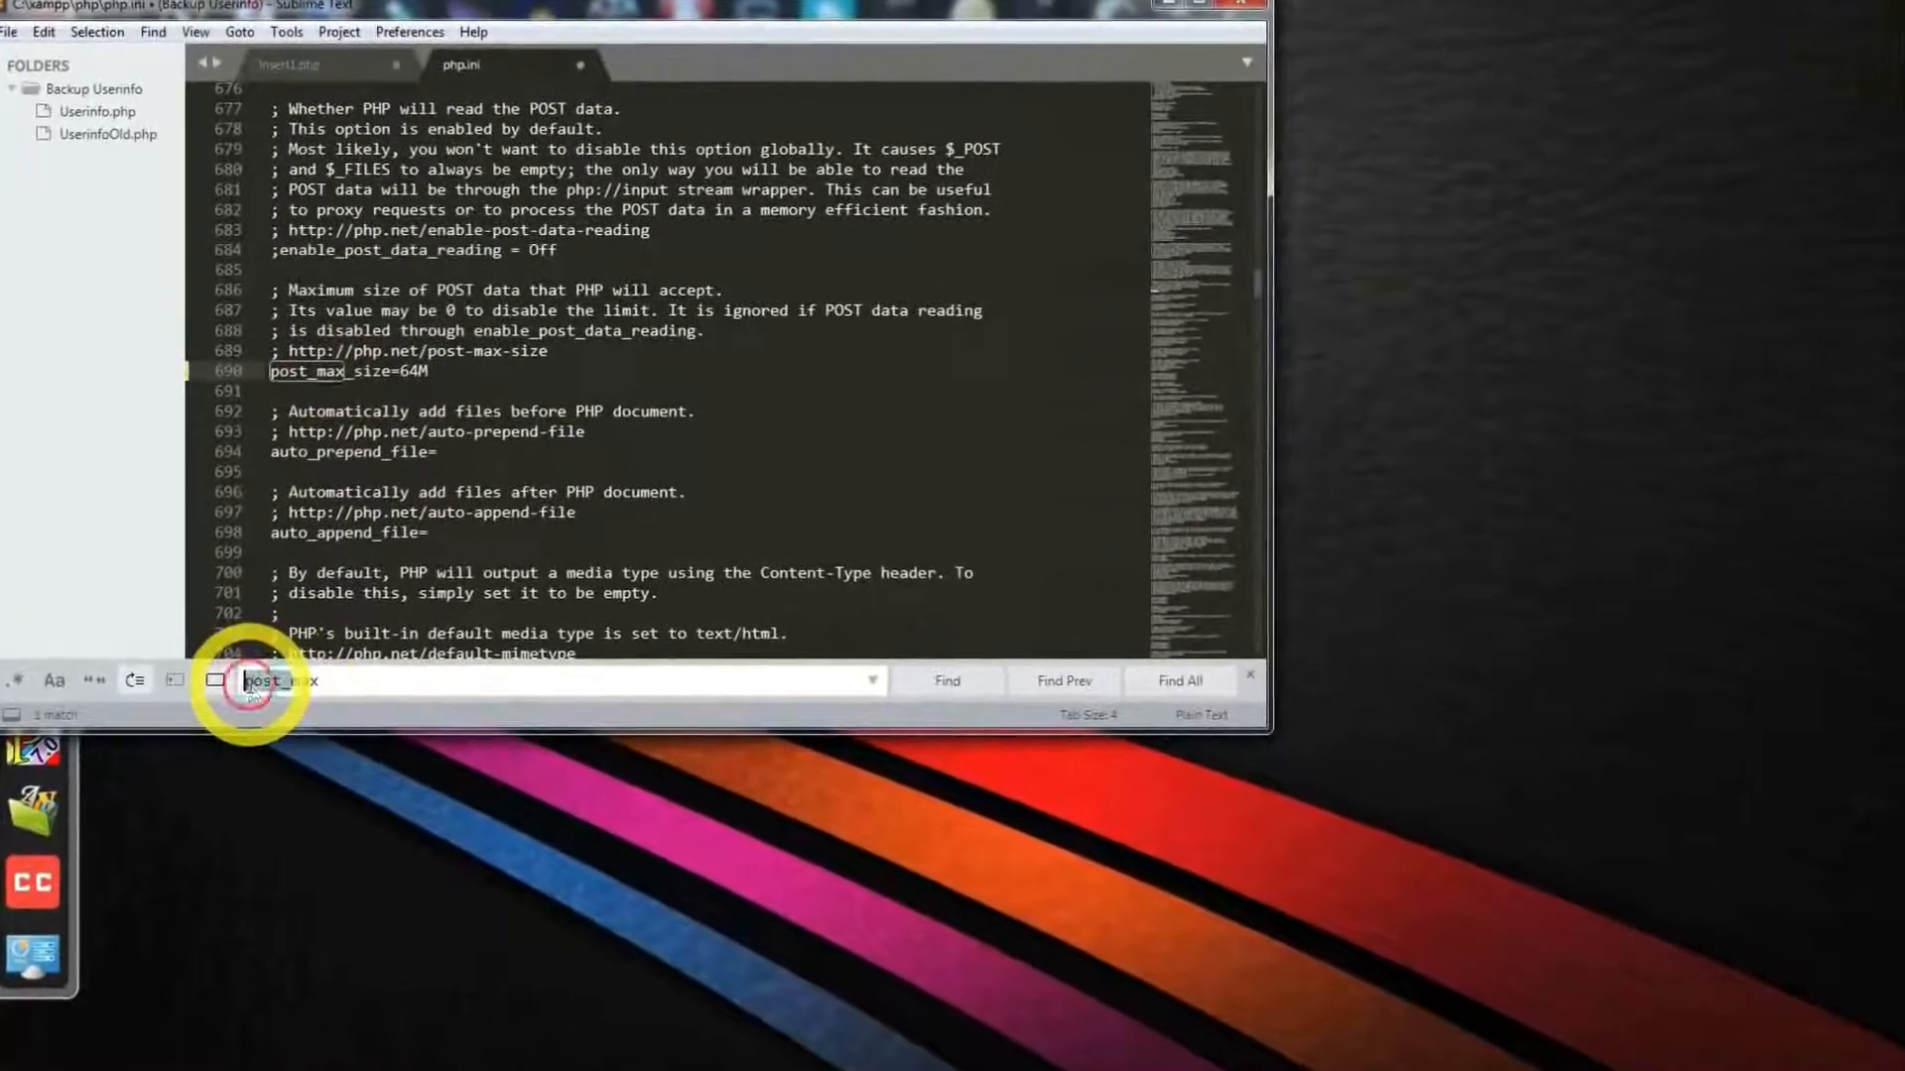
- Search php.ini for max_ex and change max_execution_time from 120 to 300
{"action": "key", "text": "BackSpace"}
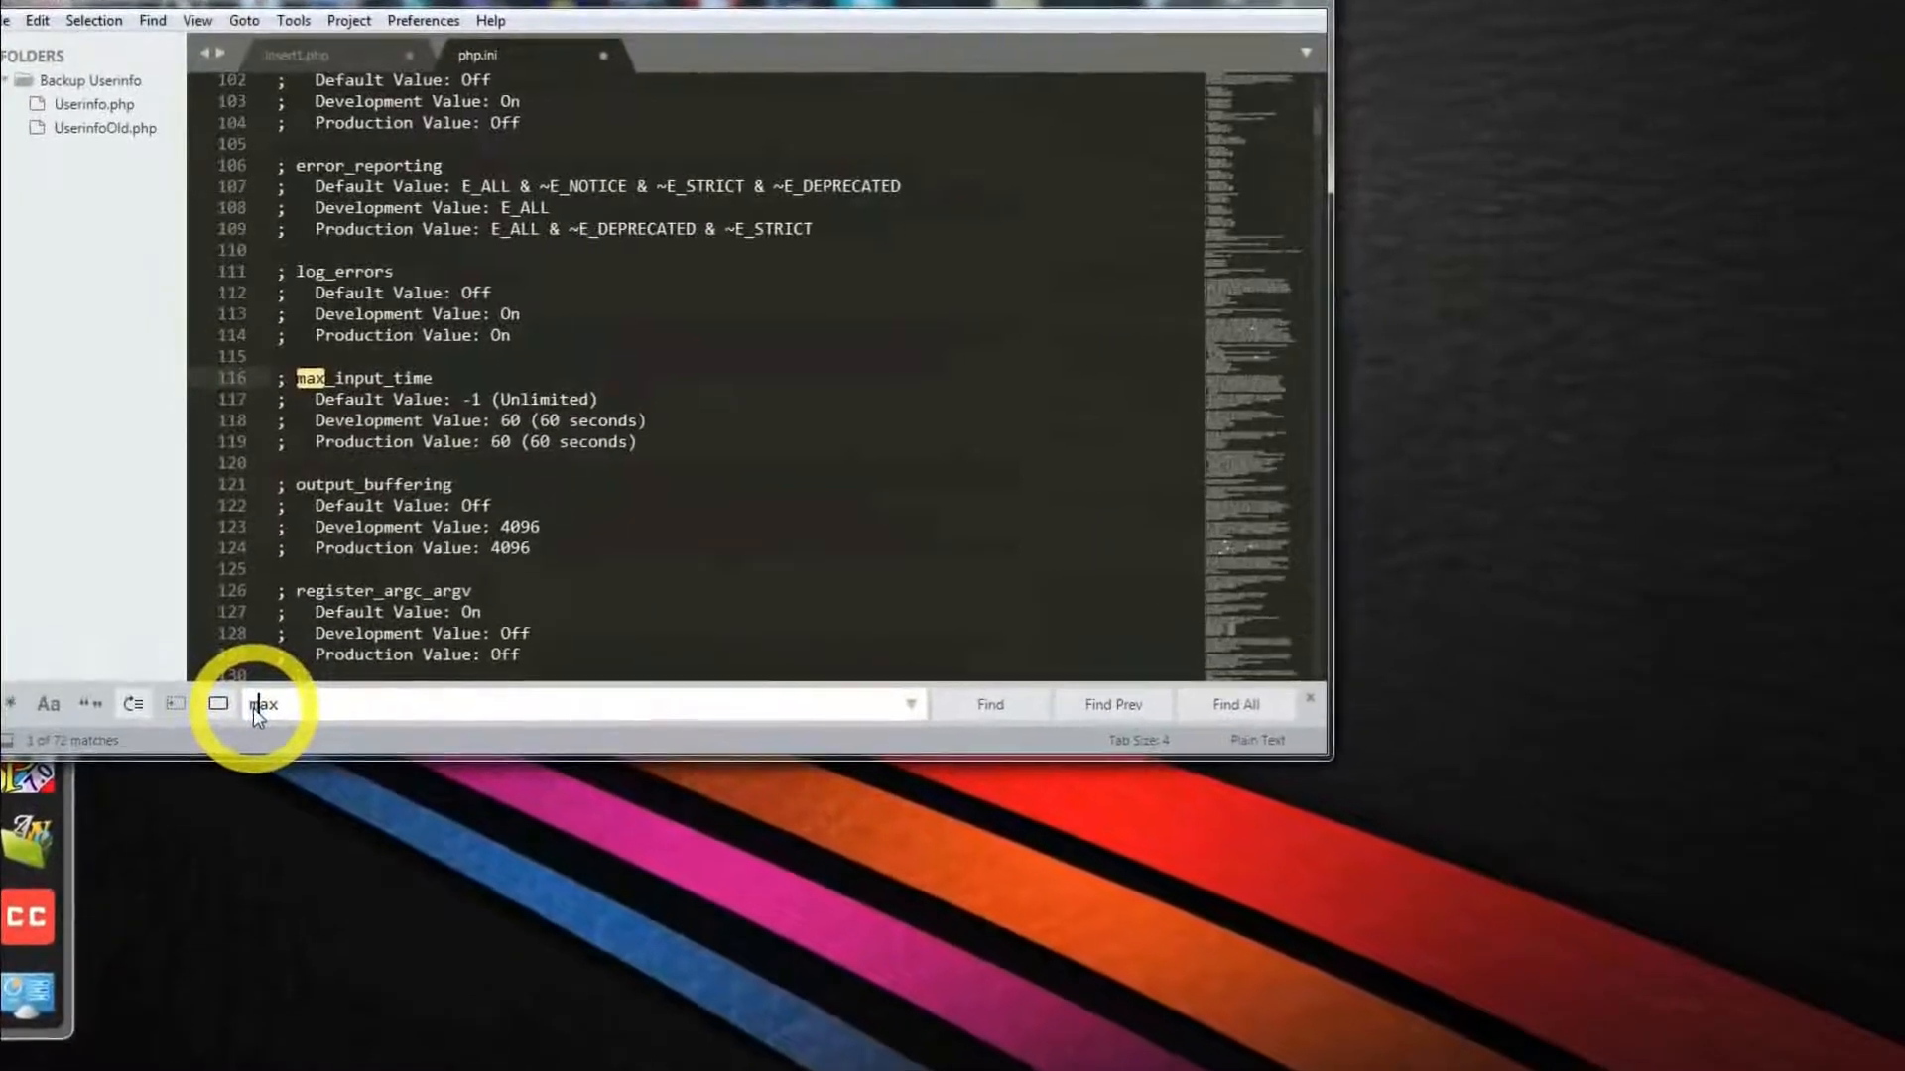
{"action": "type", "text": "_"}
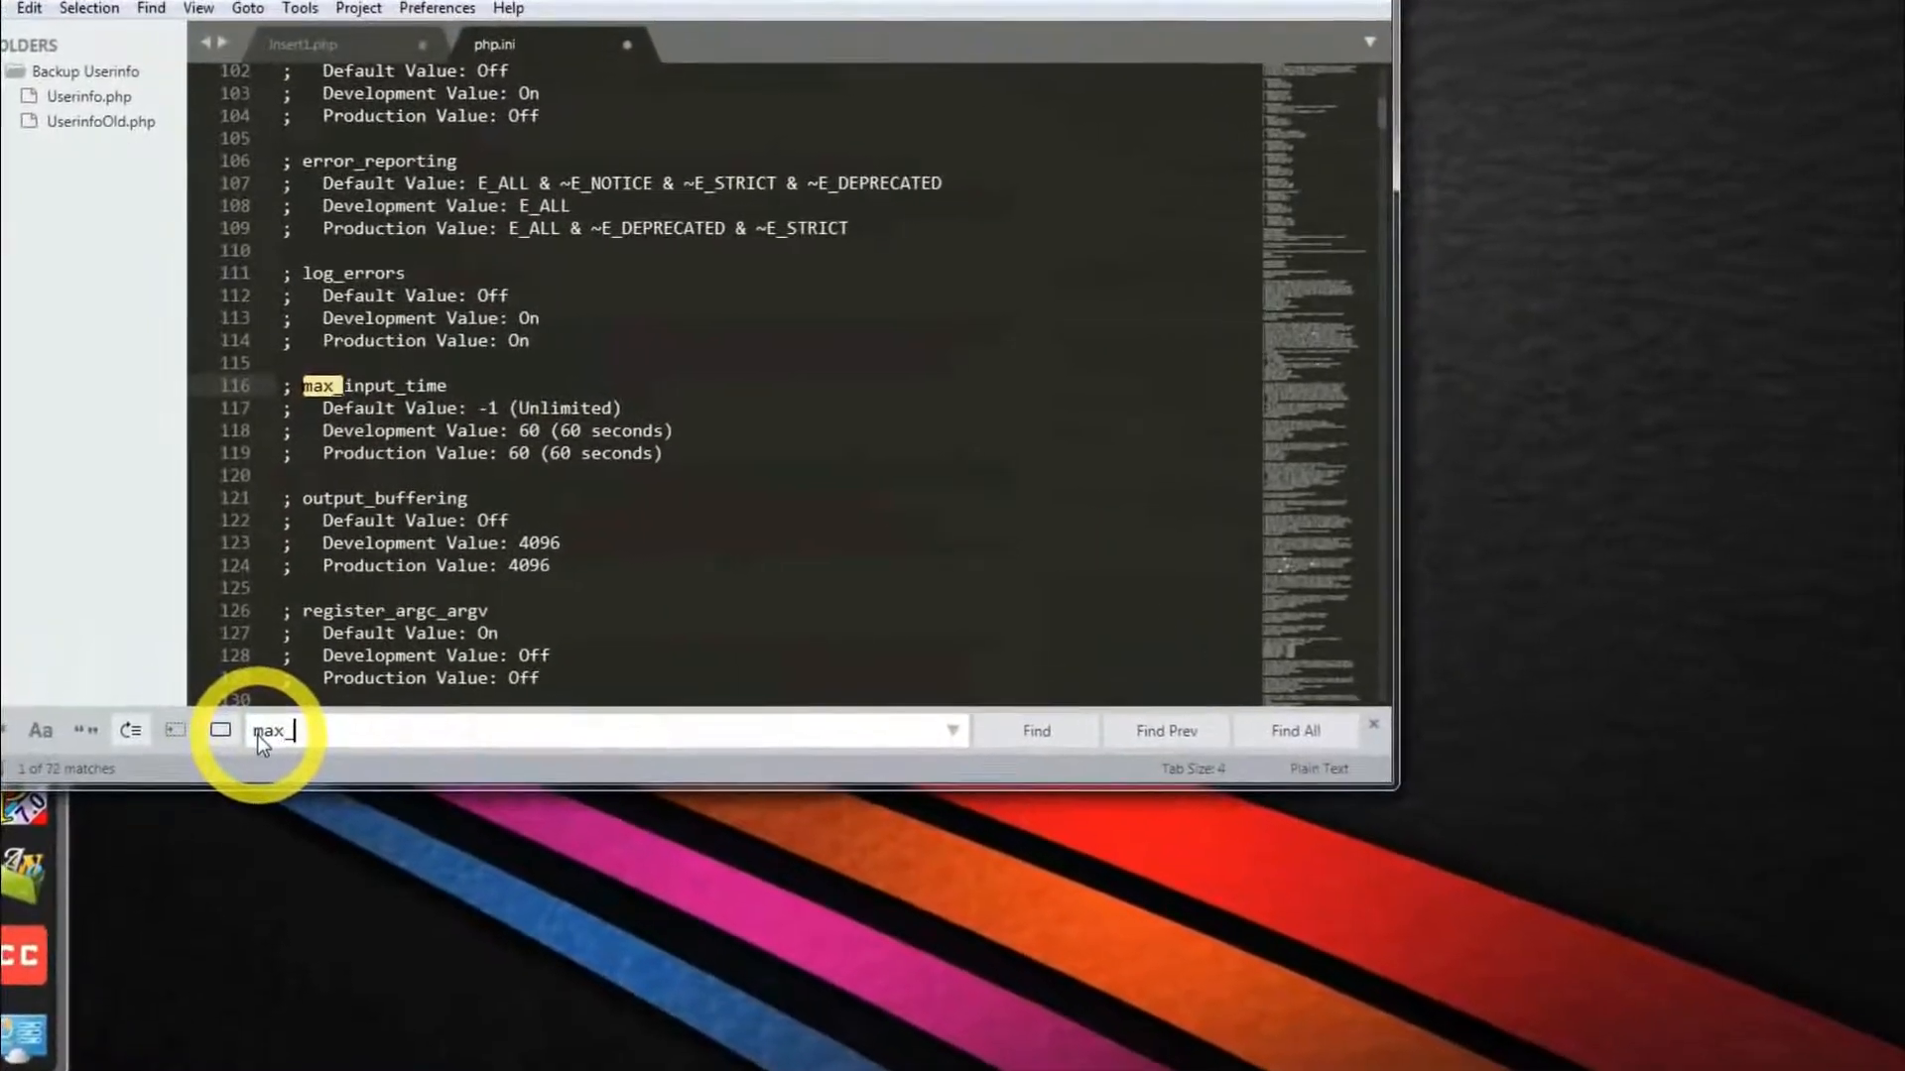
{"action": "type", "text": "ex"}
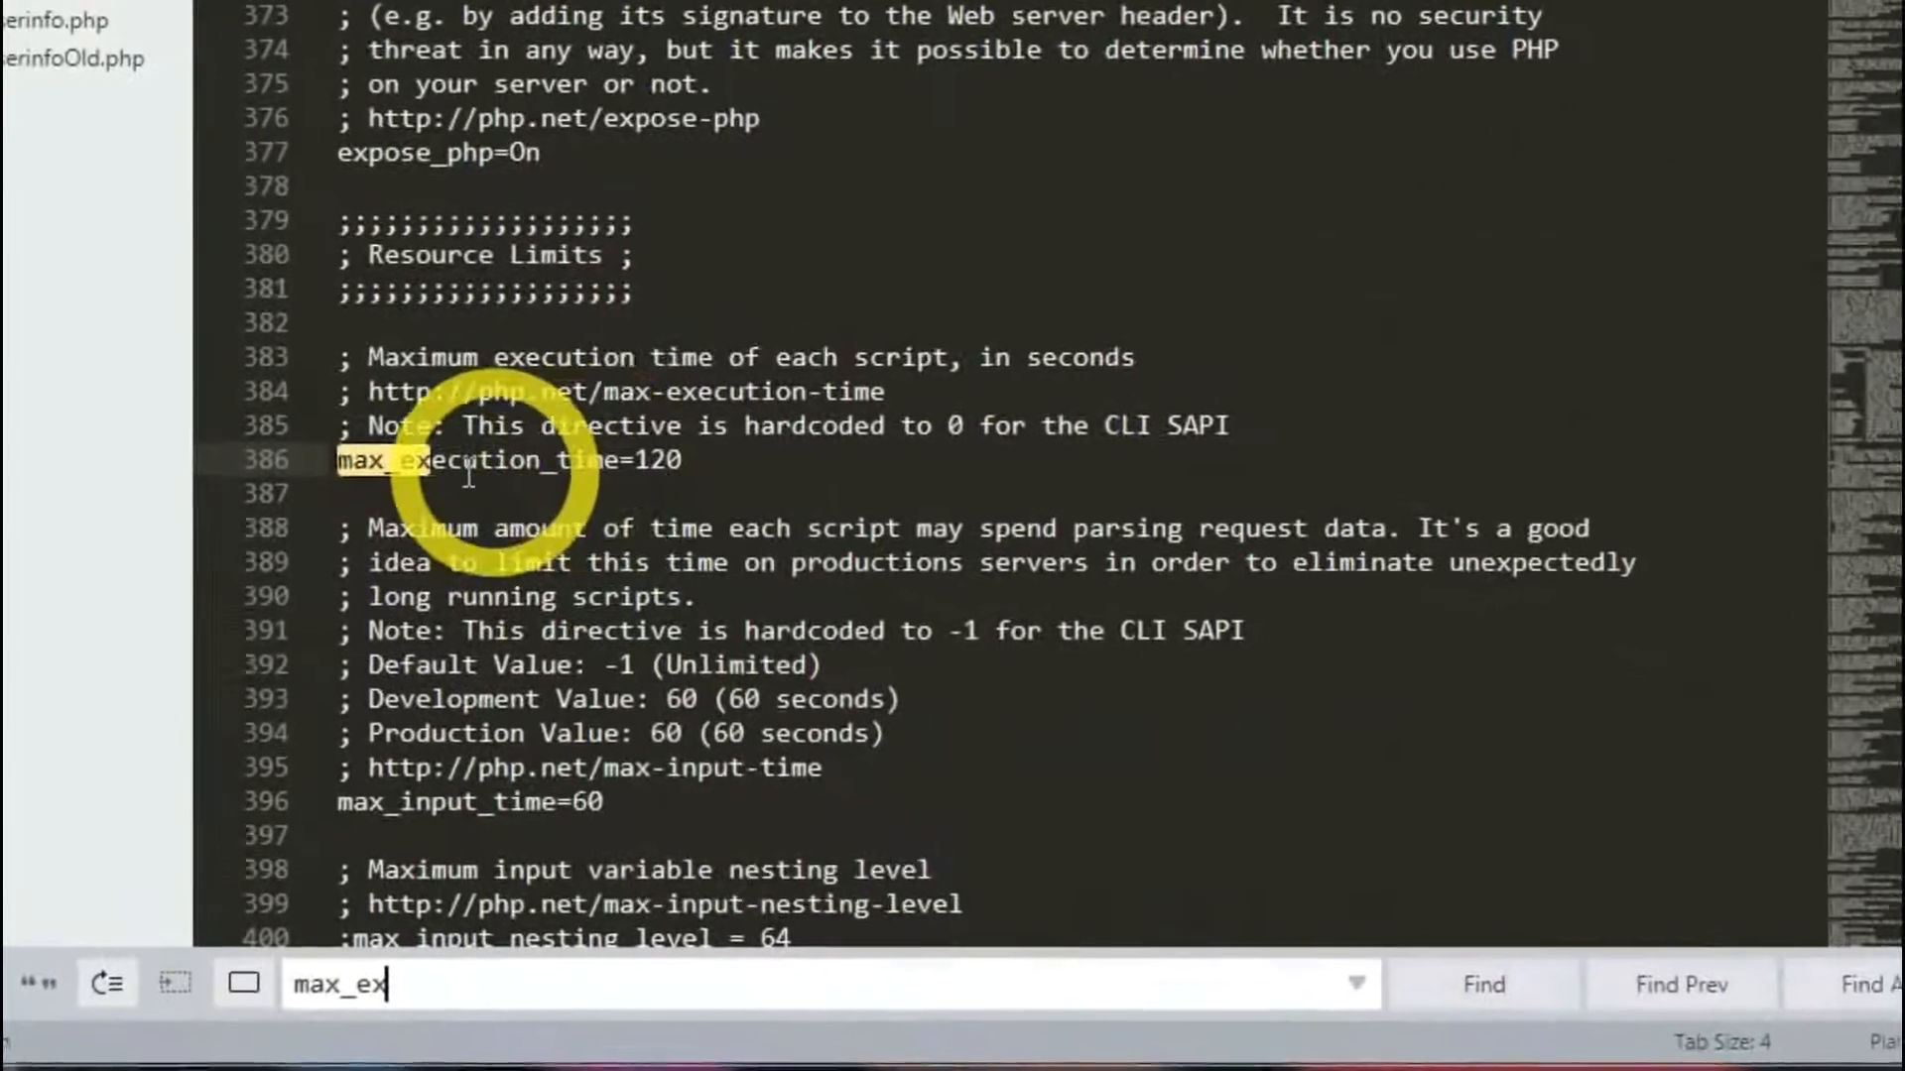
{"action": "left_click", "coordinate": [684, 467]}
{"action": "key", "text": "BackSpace"}
{"action": "key", "text": "BackSpace"}
{"action": "key", "text": "BackSpace"}
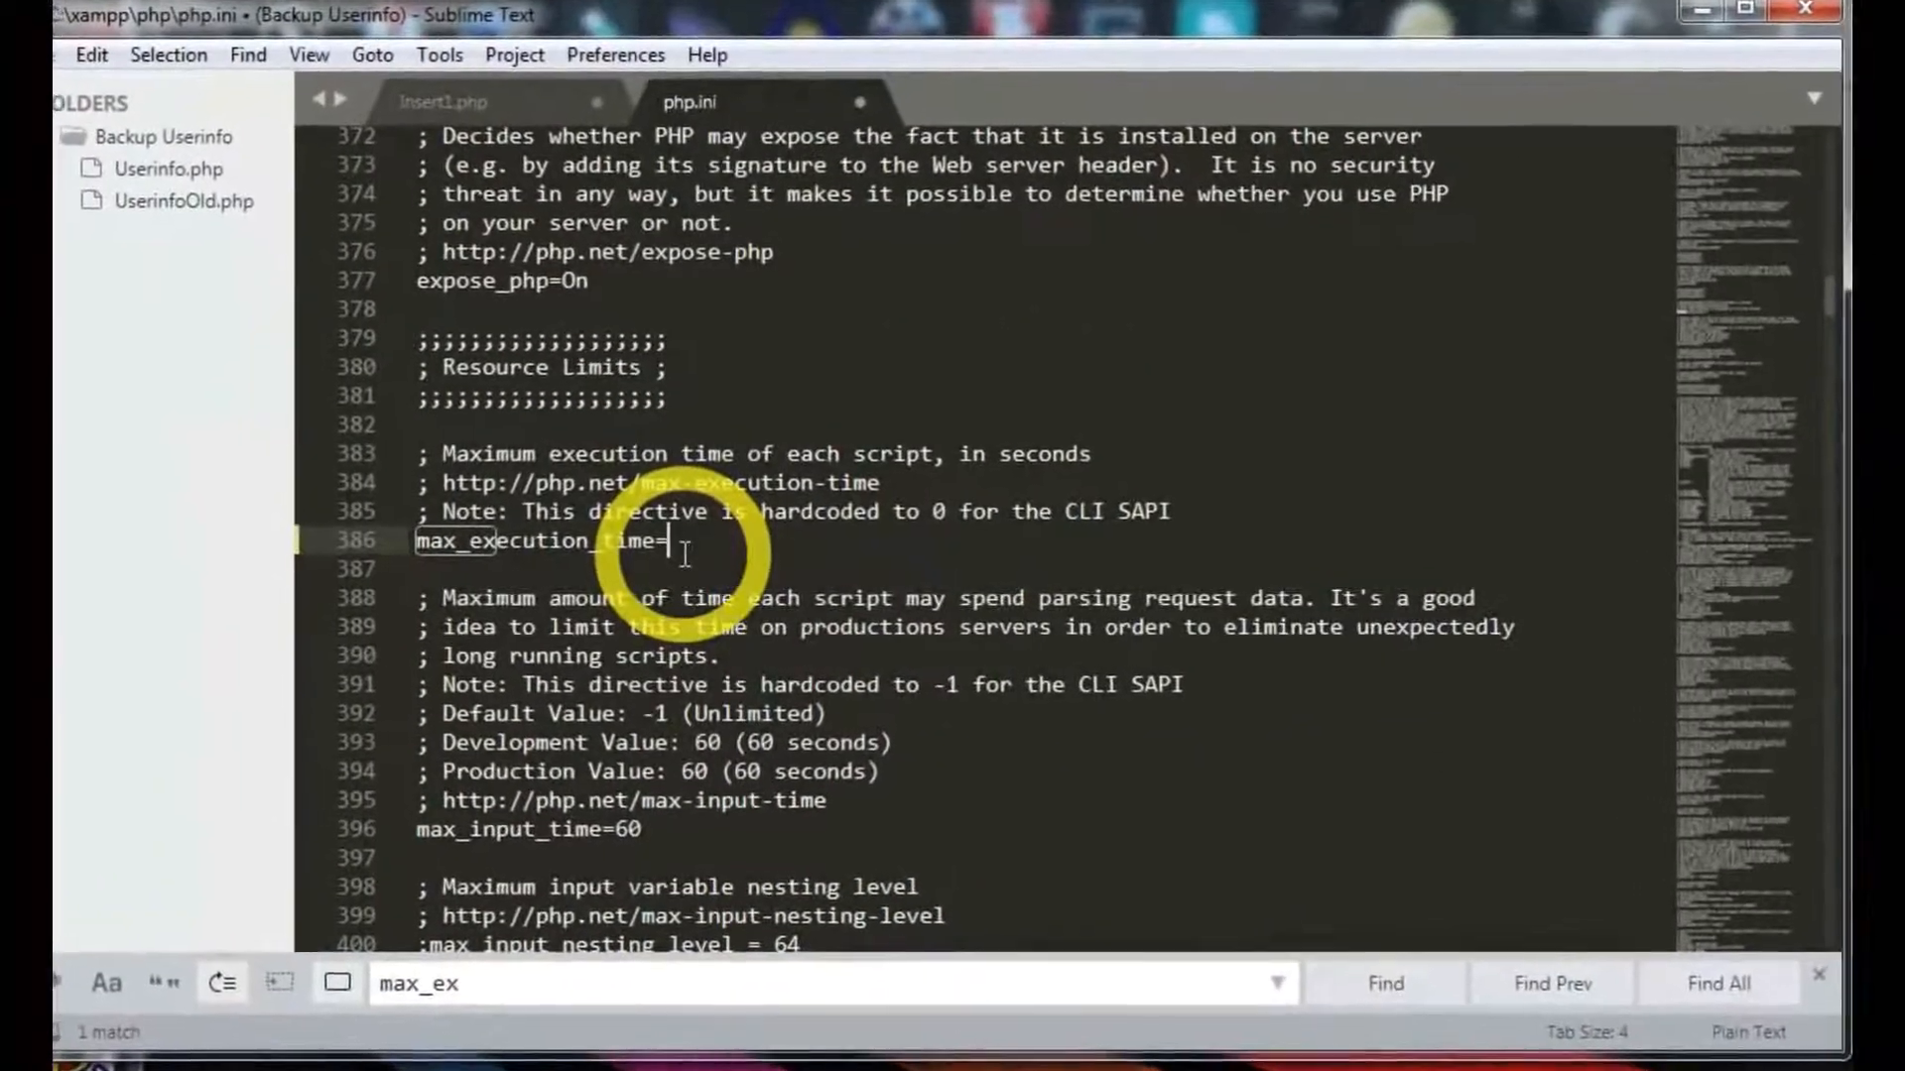
{"action": "type", "text": "300"}
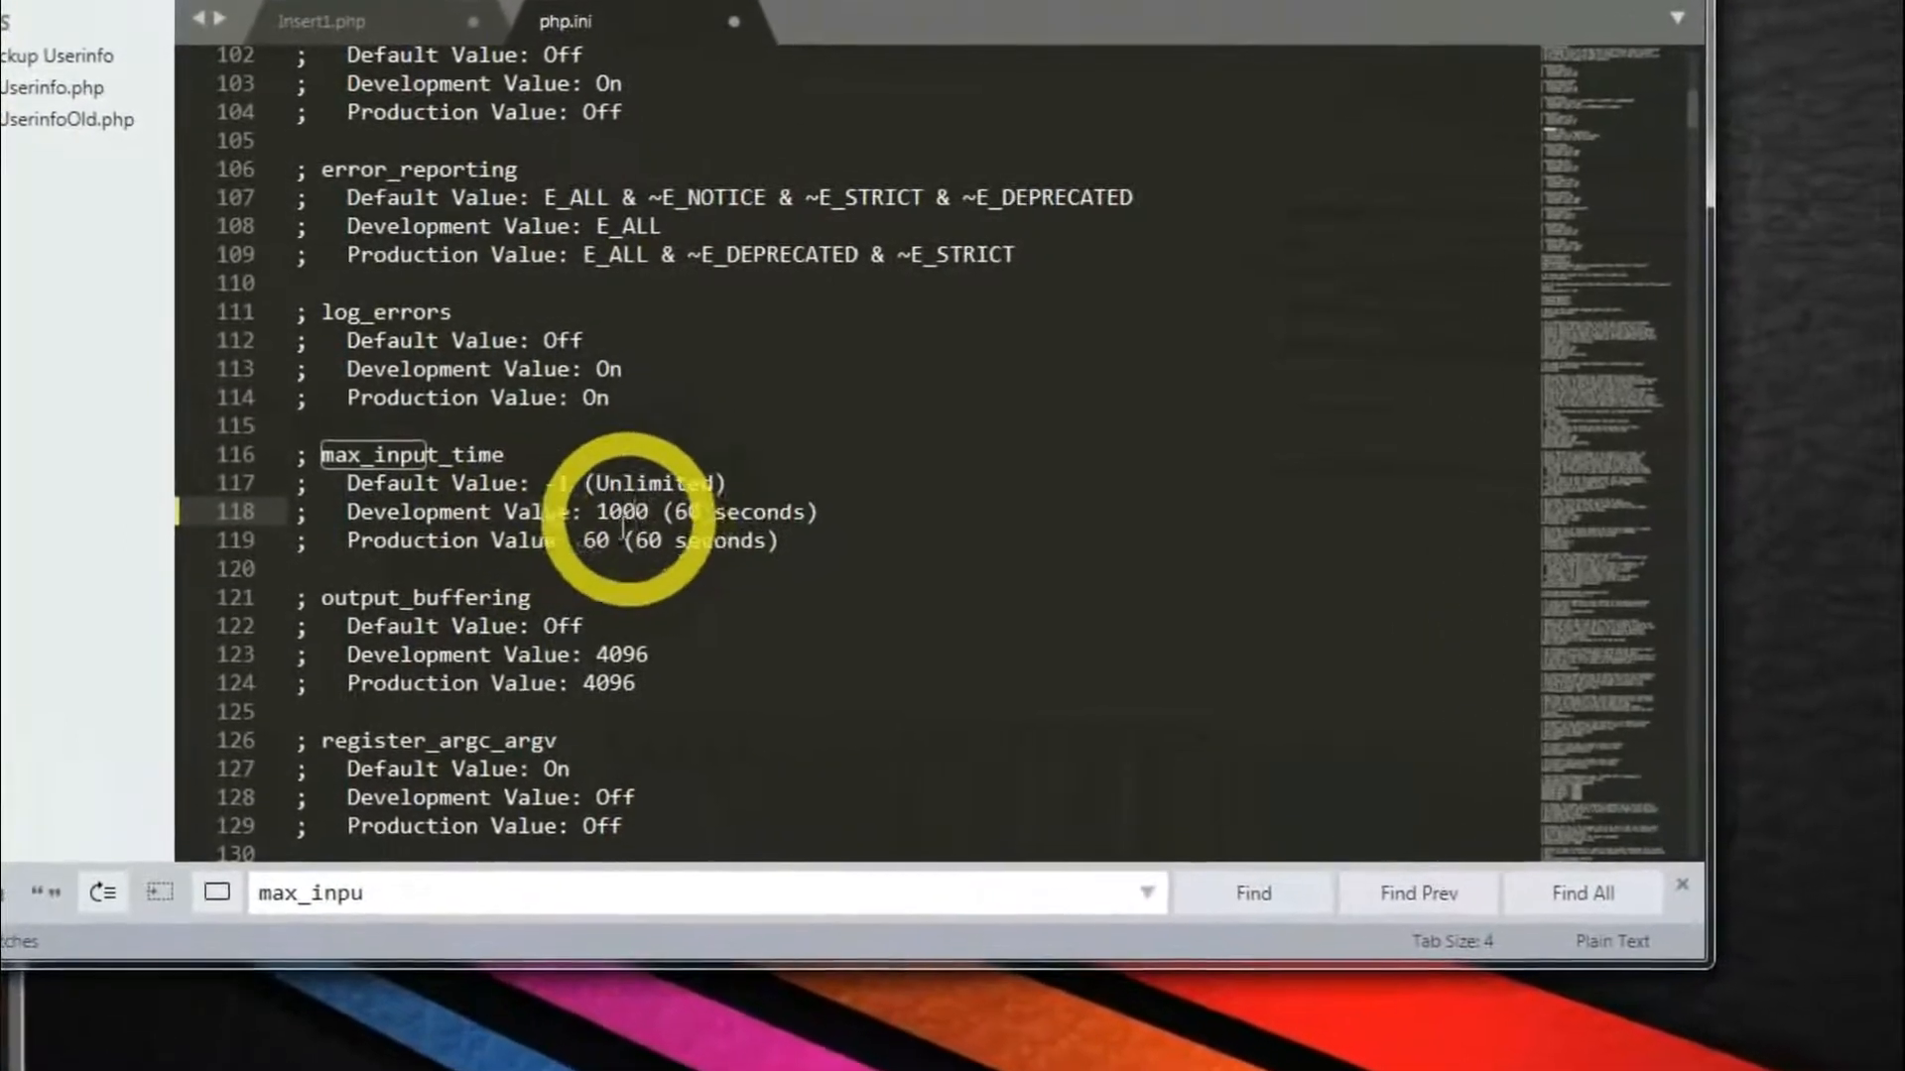
- Change max_input_time's Production Value from 60 to 1000
{"action": "left_click", "coordinate": [610, 562]}
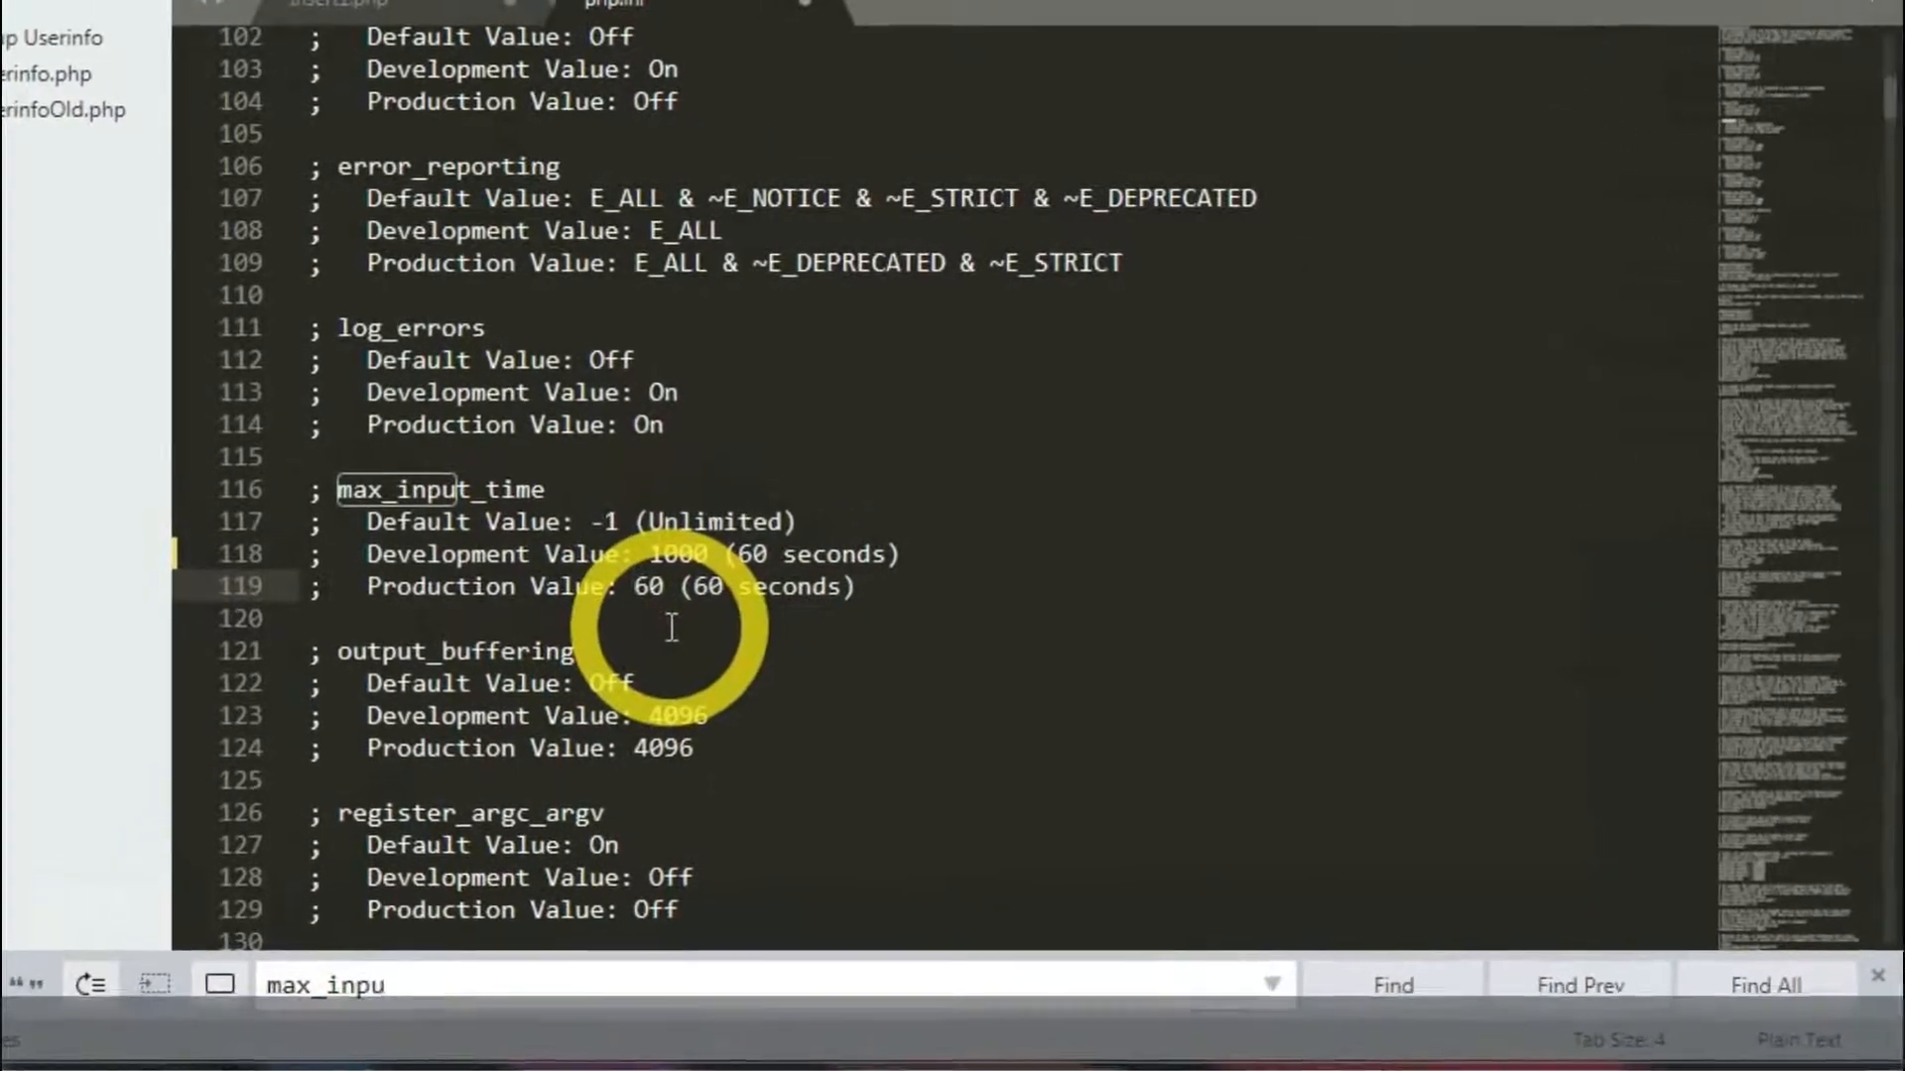
{"action": "key", "text": "BackSpace"}
{"action": "key", "text": "BackSpace"}
{"action": "type", "text": "1000"}
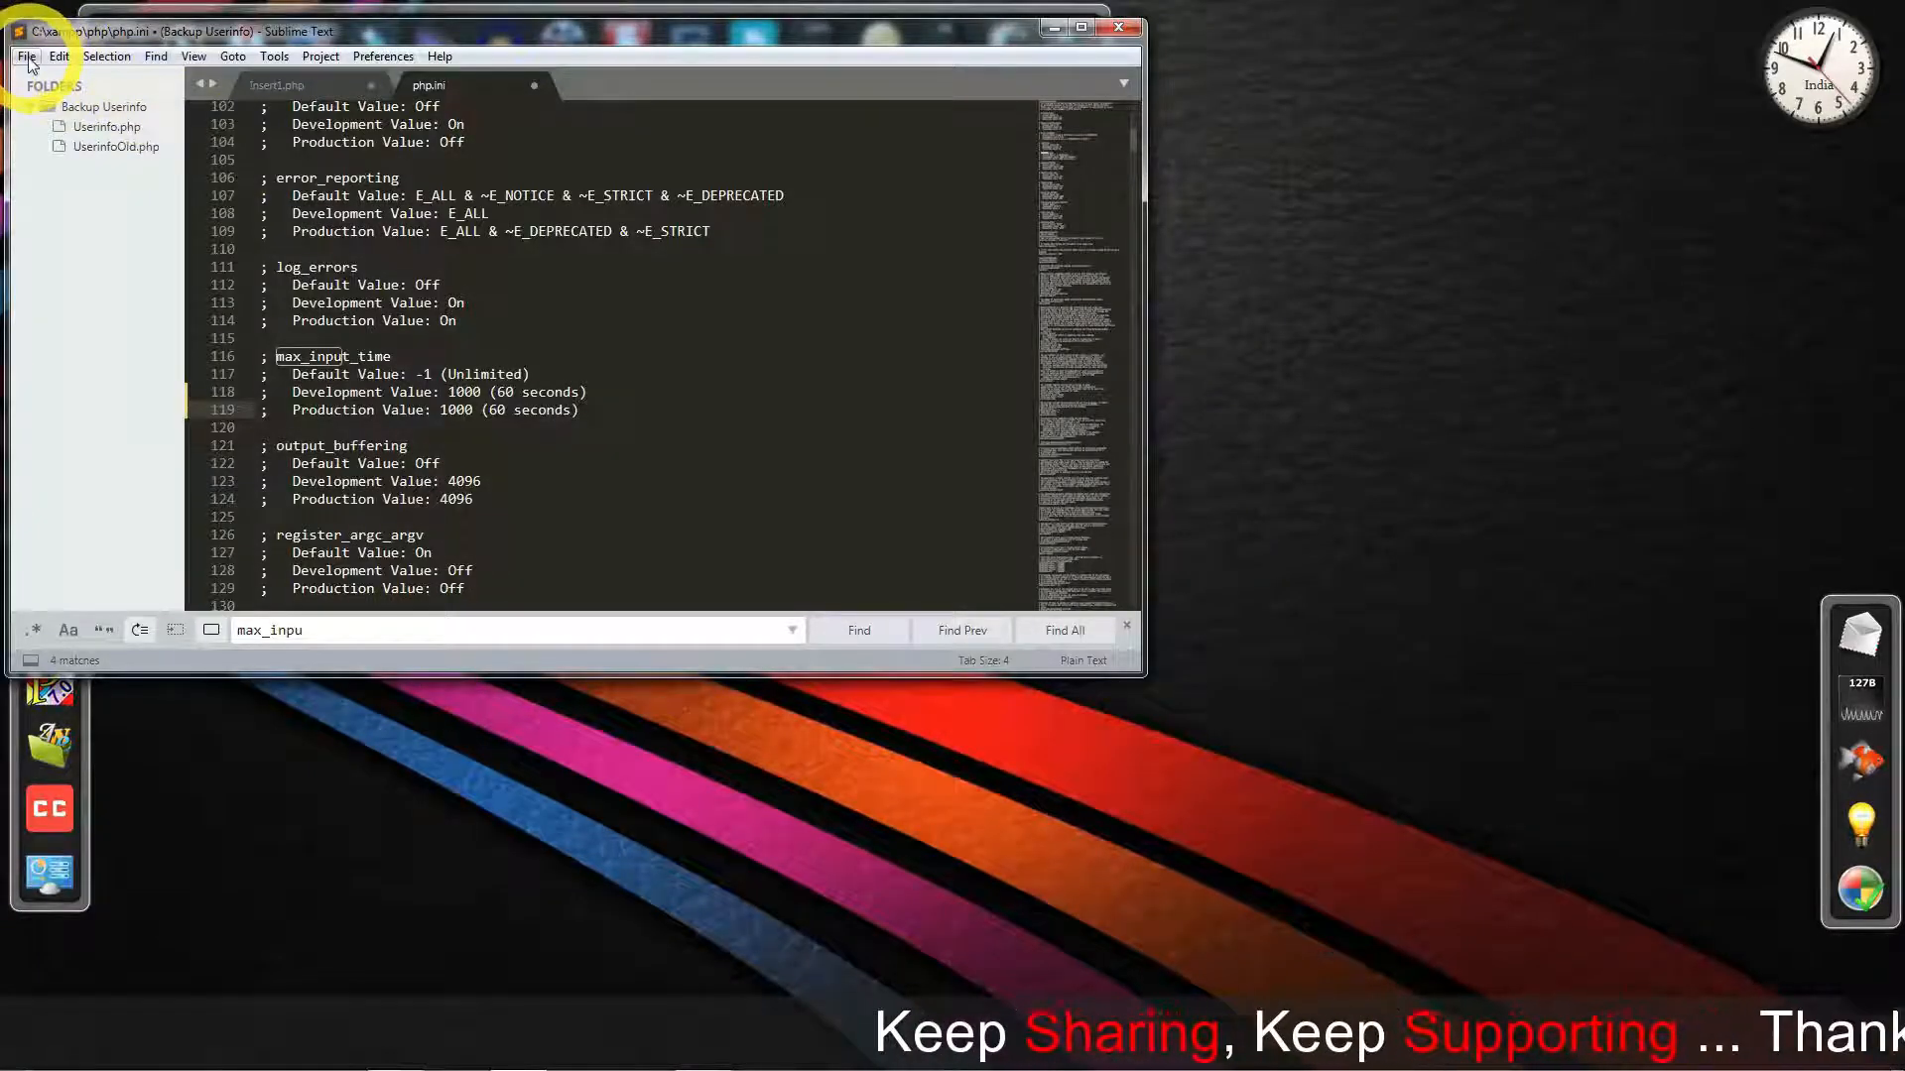
- Save php.ini through the File menu and close Sublime Text
{"action": "left_click", "coordinate": [27, 57]}
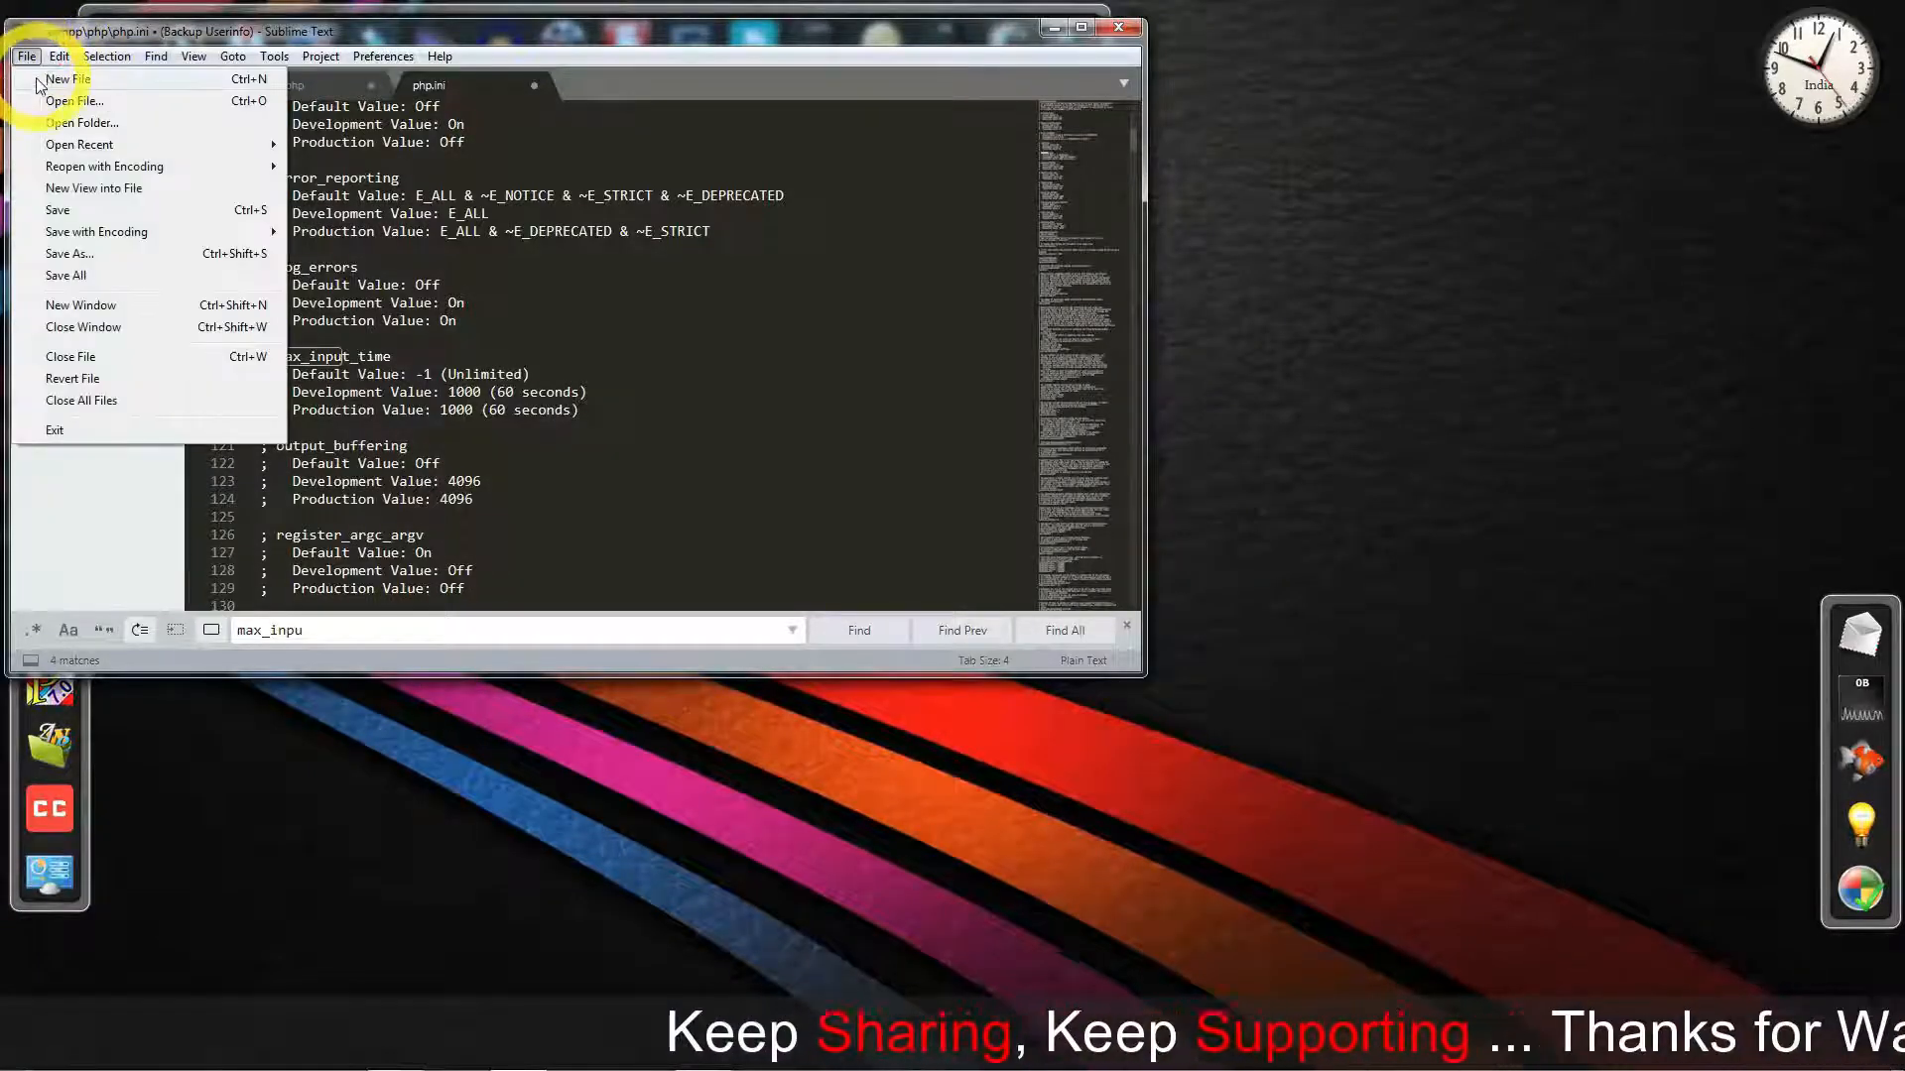
{"action": "left_click", "coordinate": [57, 211]}
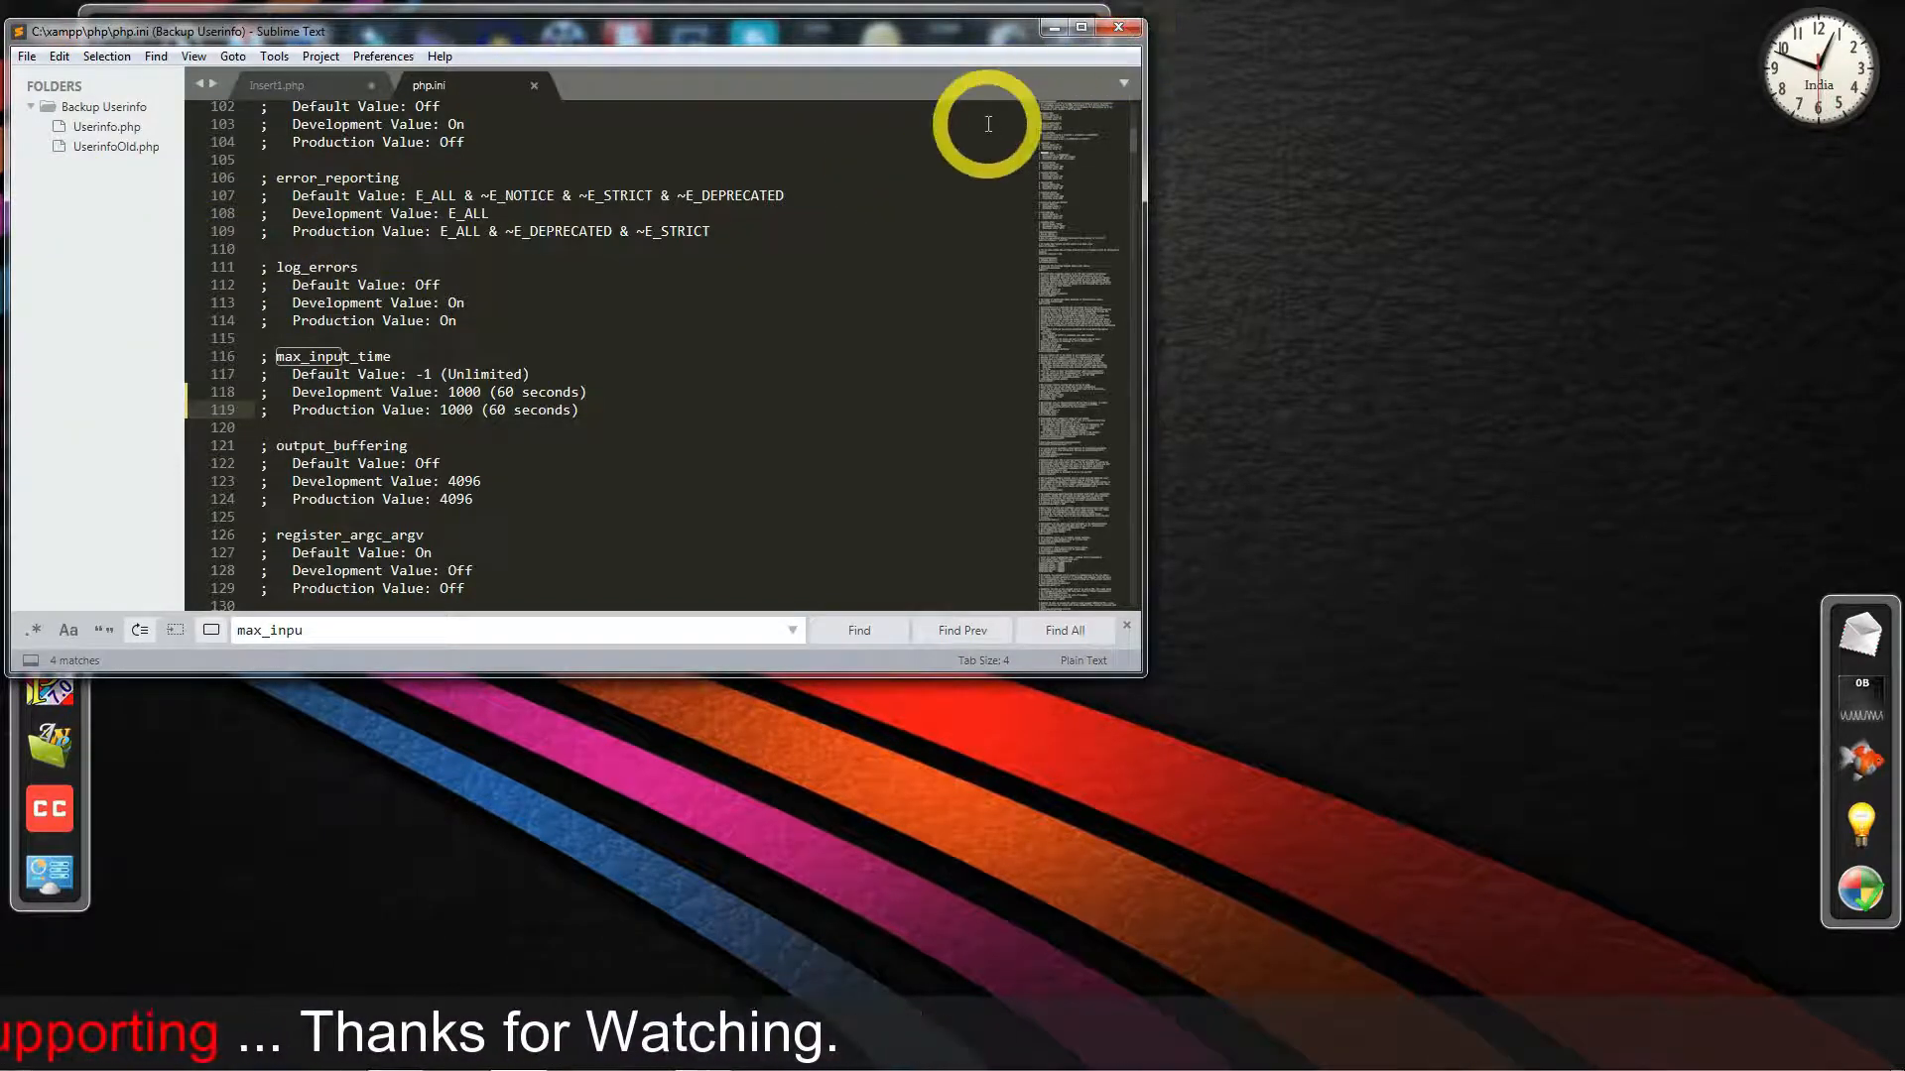
{"action": "left_click", "coordinate": [1115, 29]}
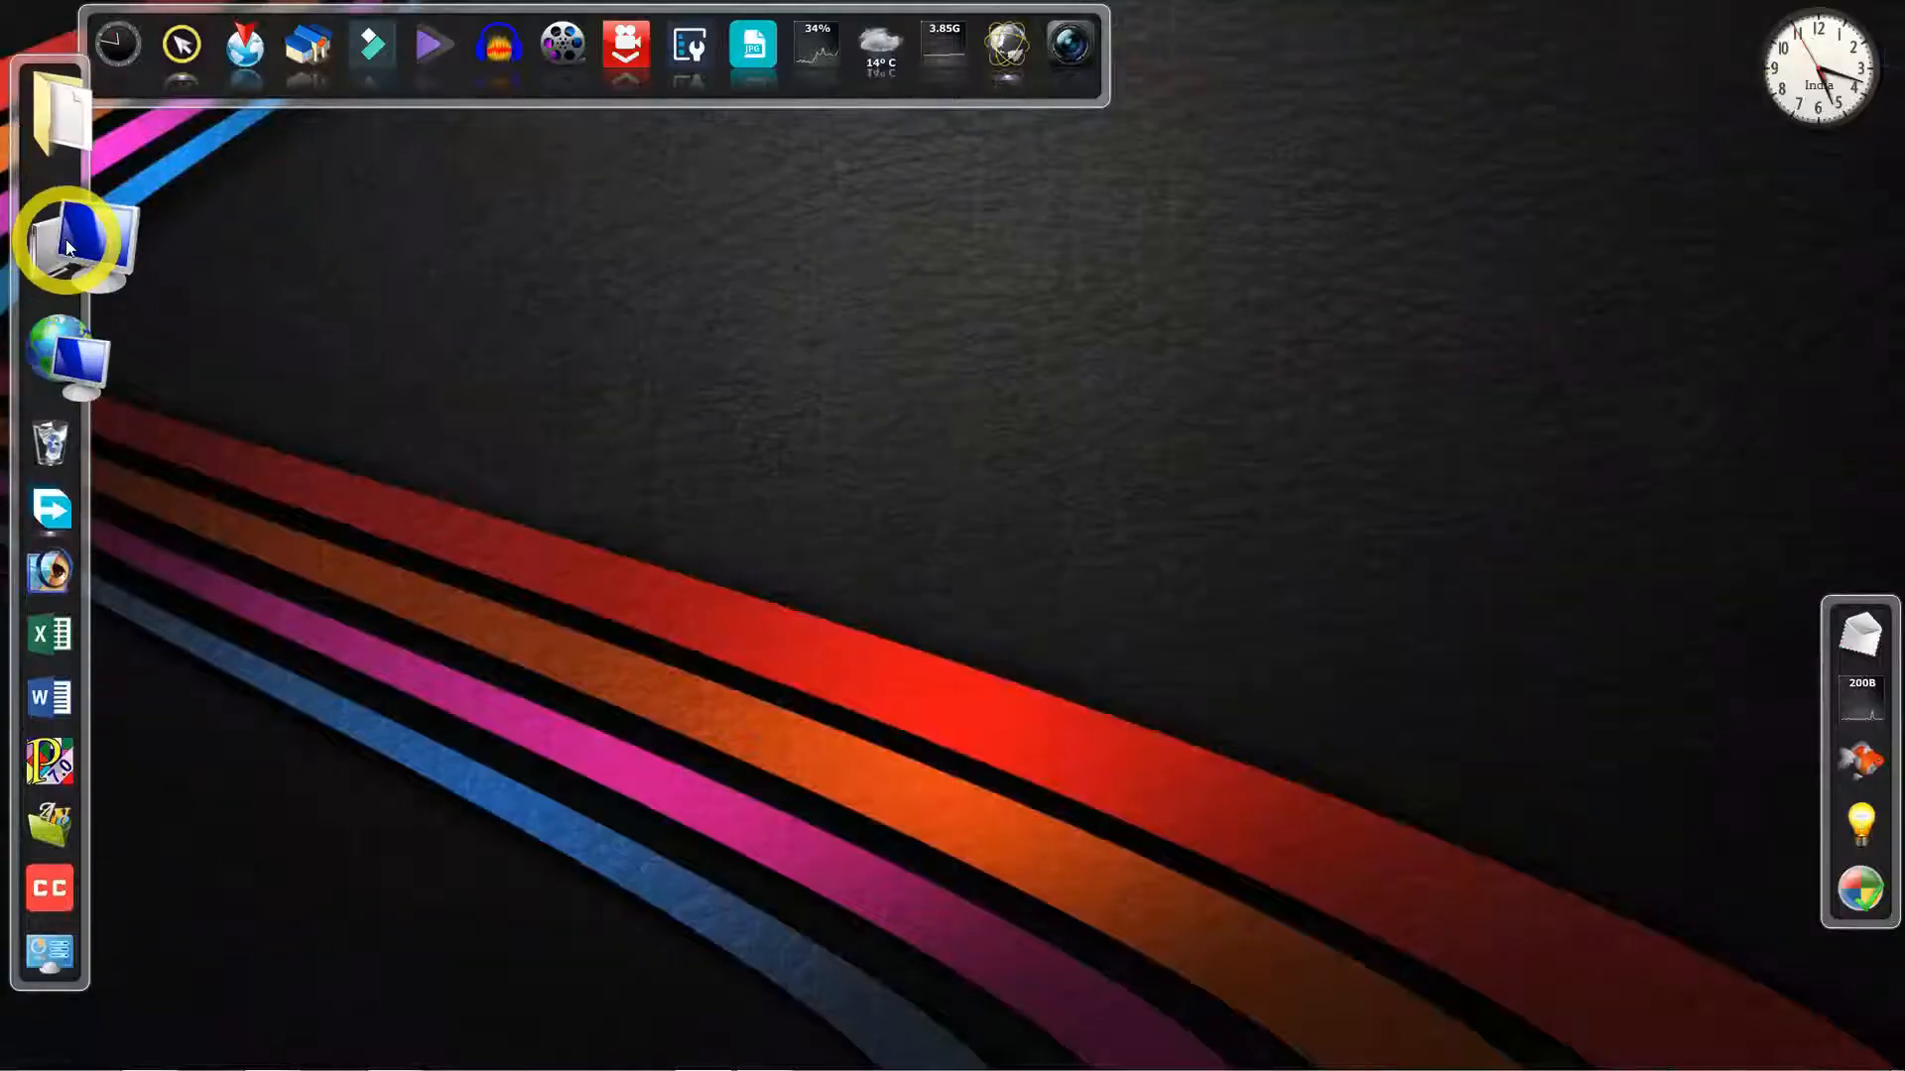
- Browse to C:\xampp\htdocs, check the MyFsite folder, then close Explorer
{"action": "left_click", "coordinate": [63, 234]}
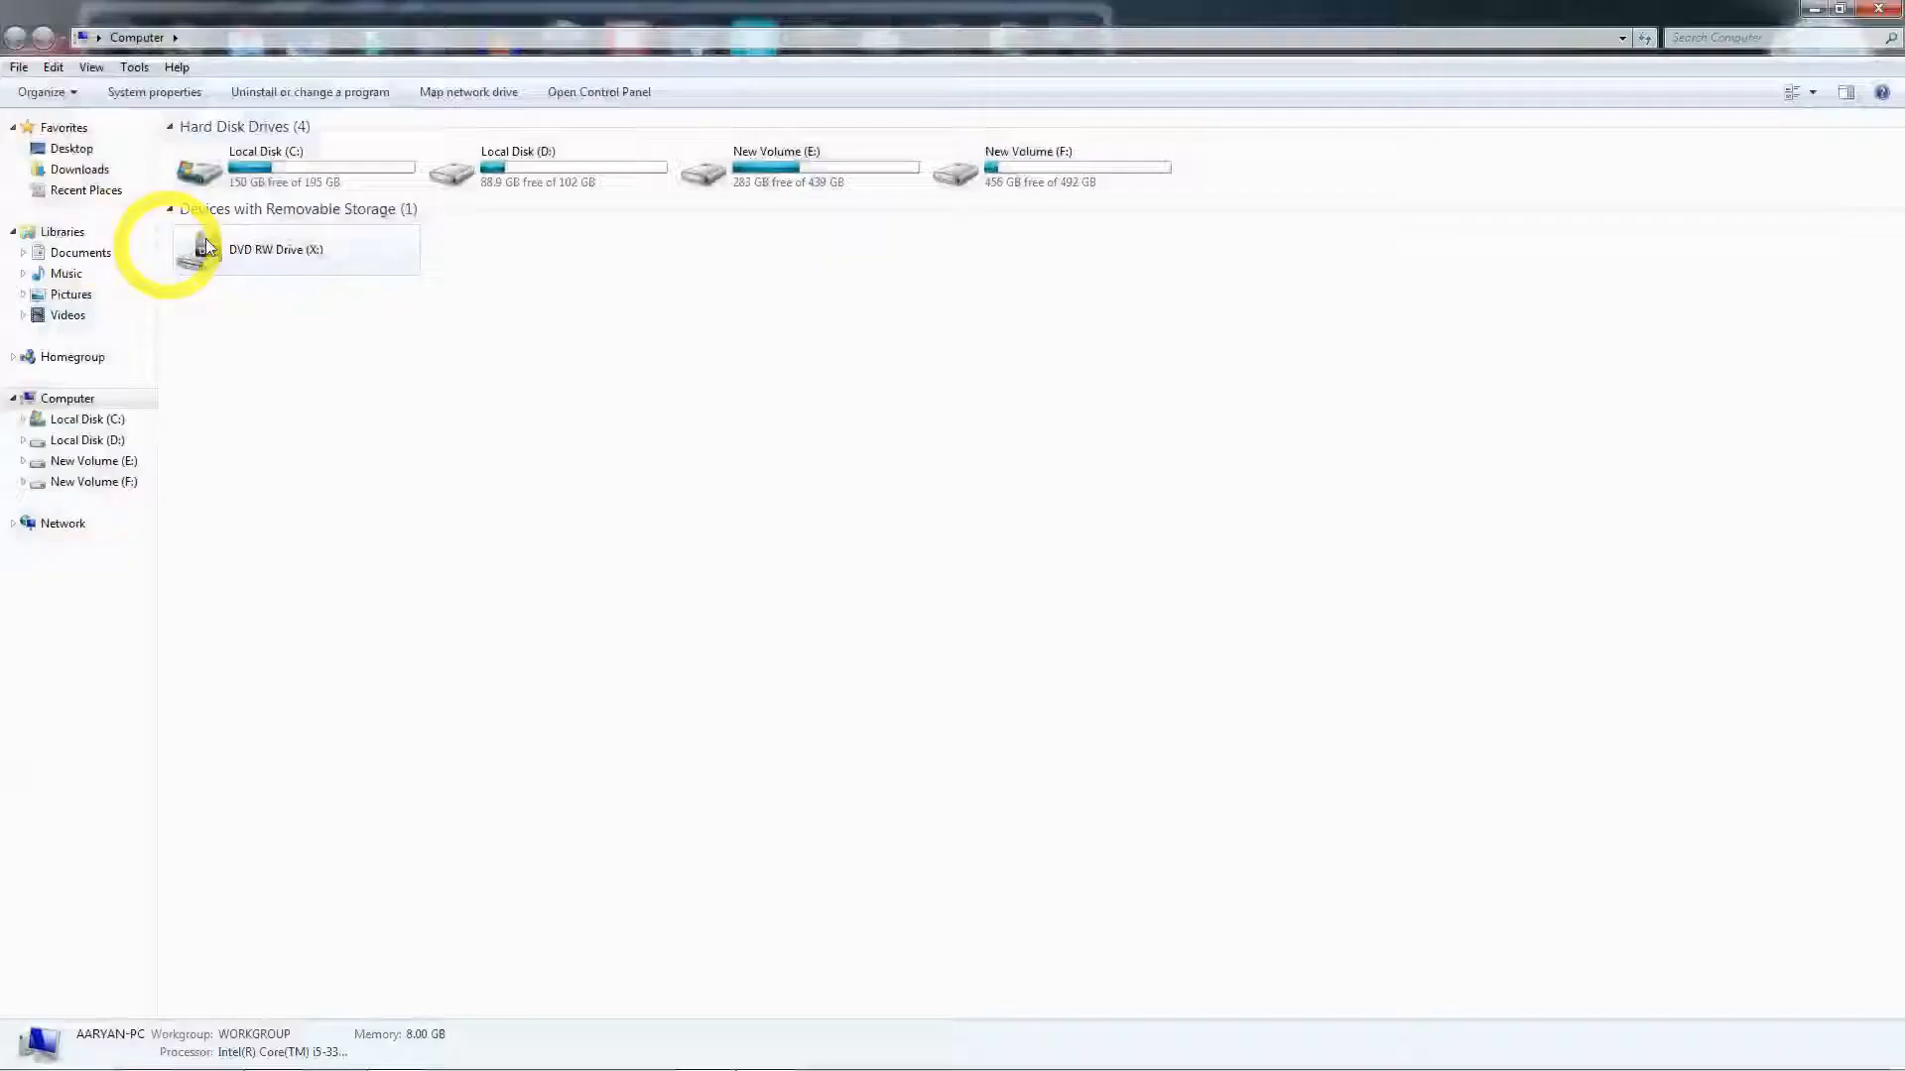
{"action": "double_click", "coordinate": [281, 169]}
{"action": "double_click", "coordinate": [220, 336]}
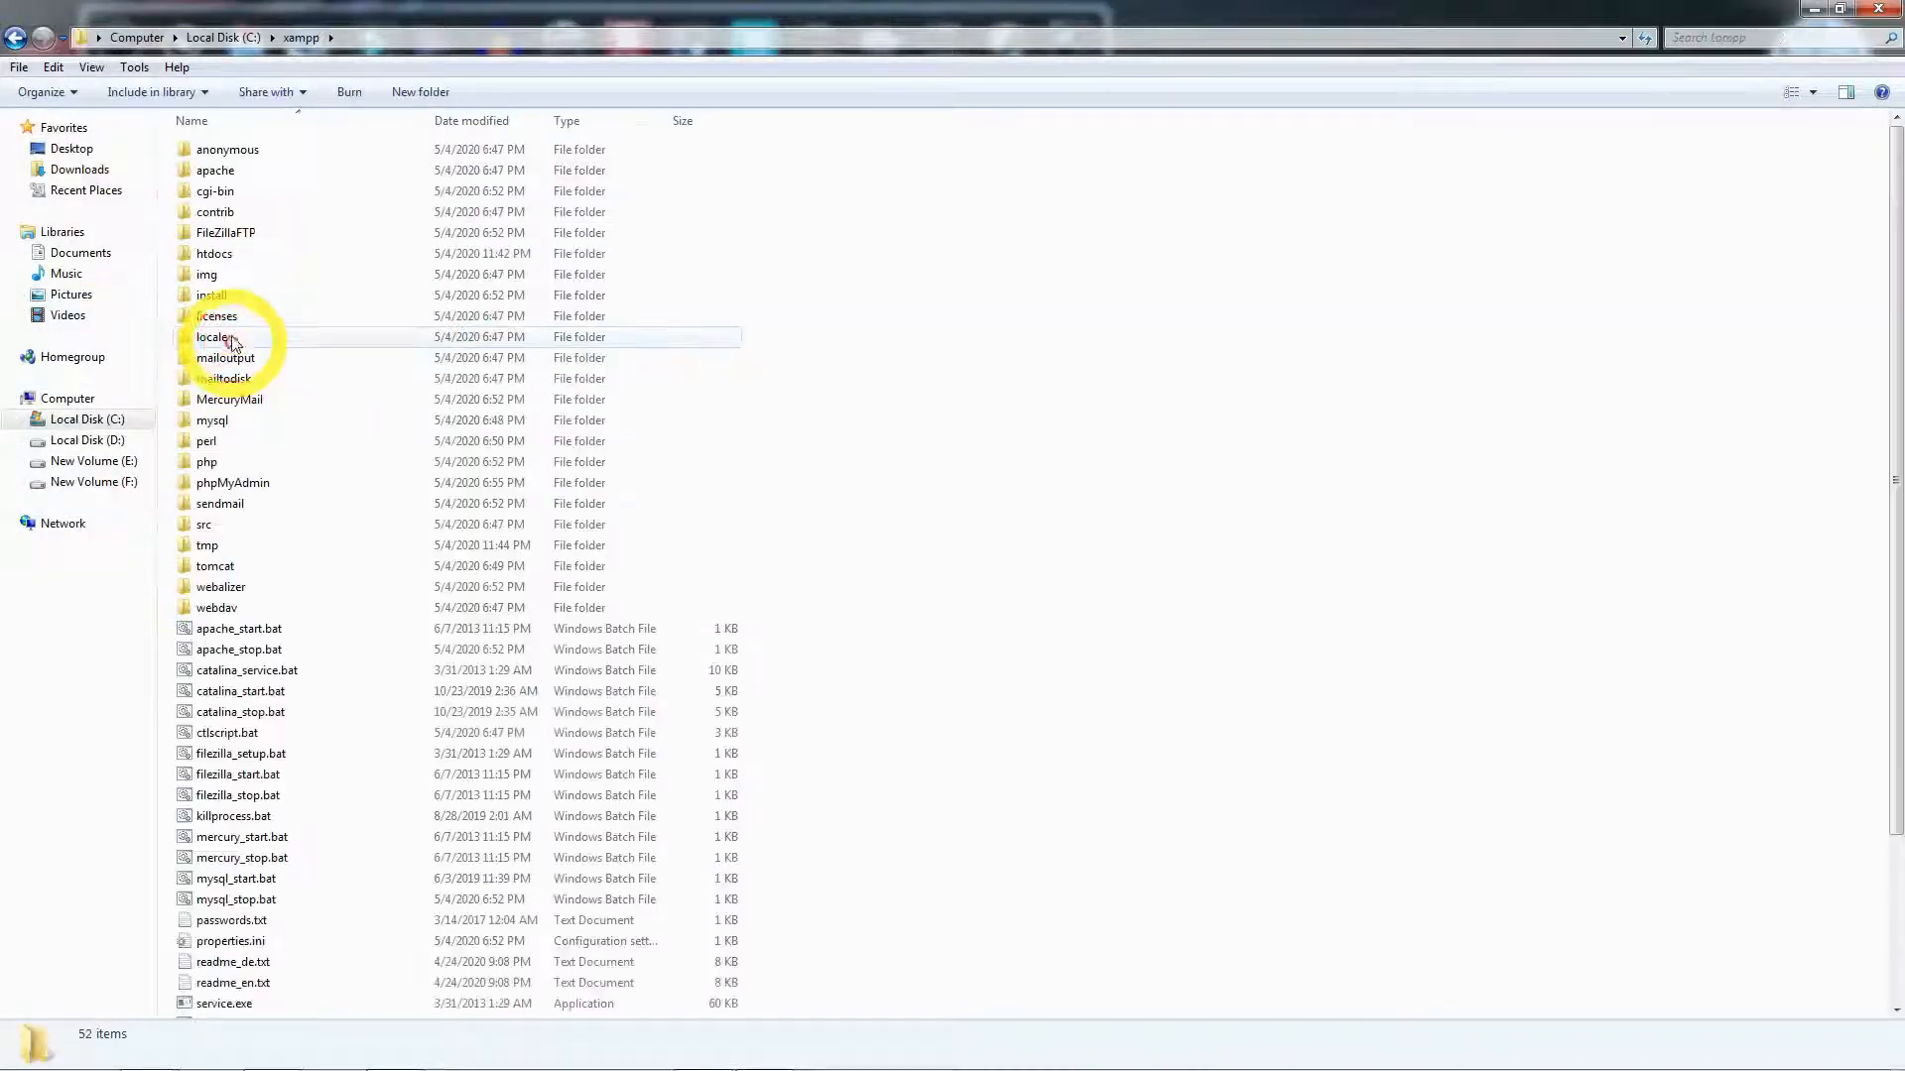
{"action": "double_click", "coordinate": [235, 256]}
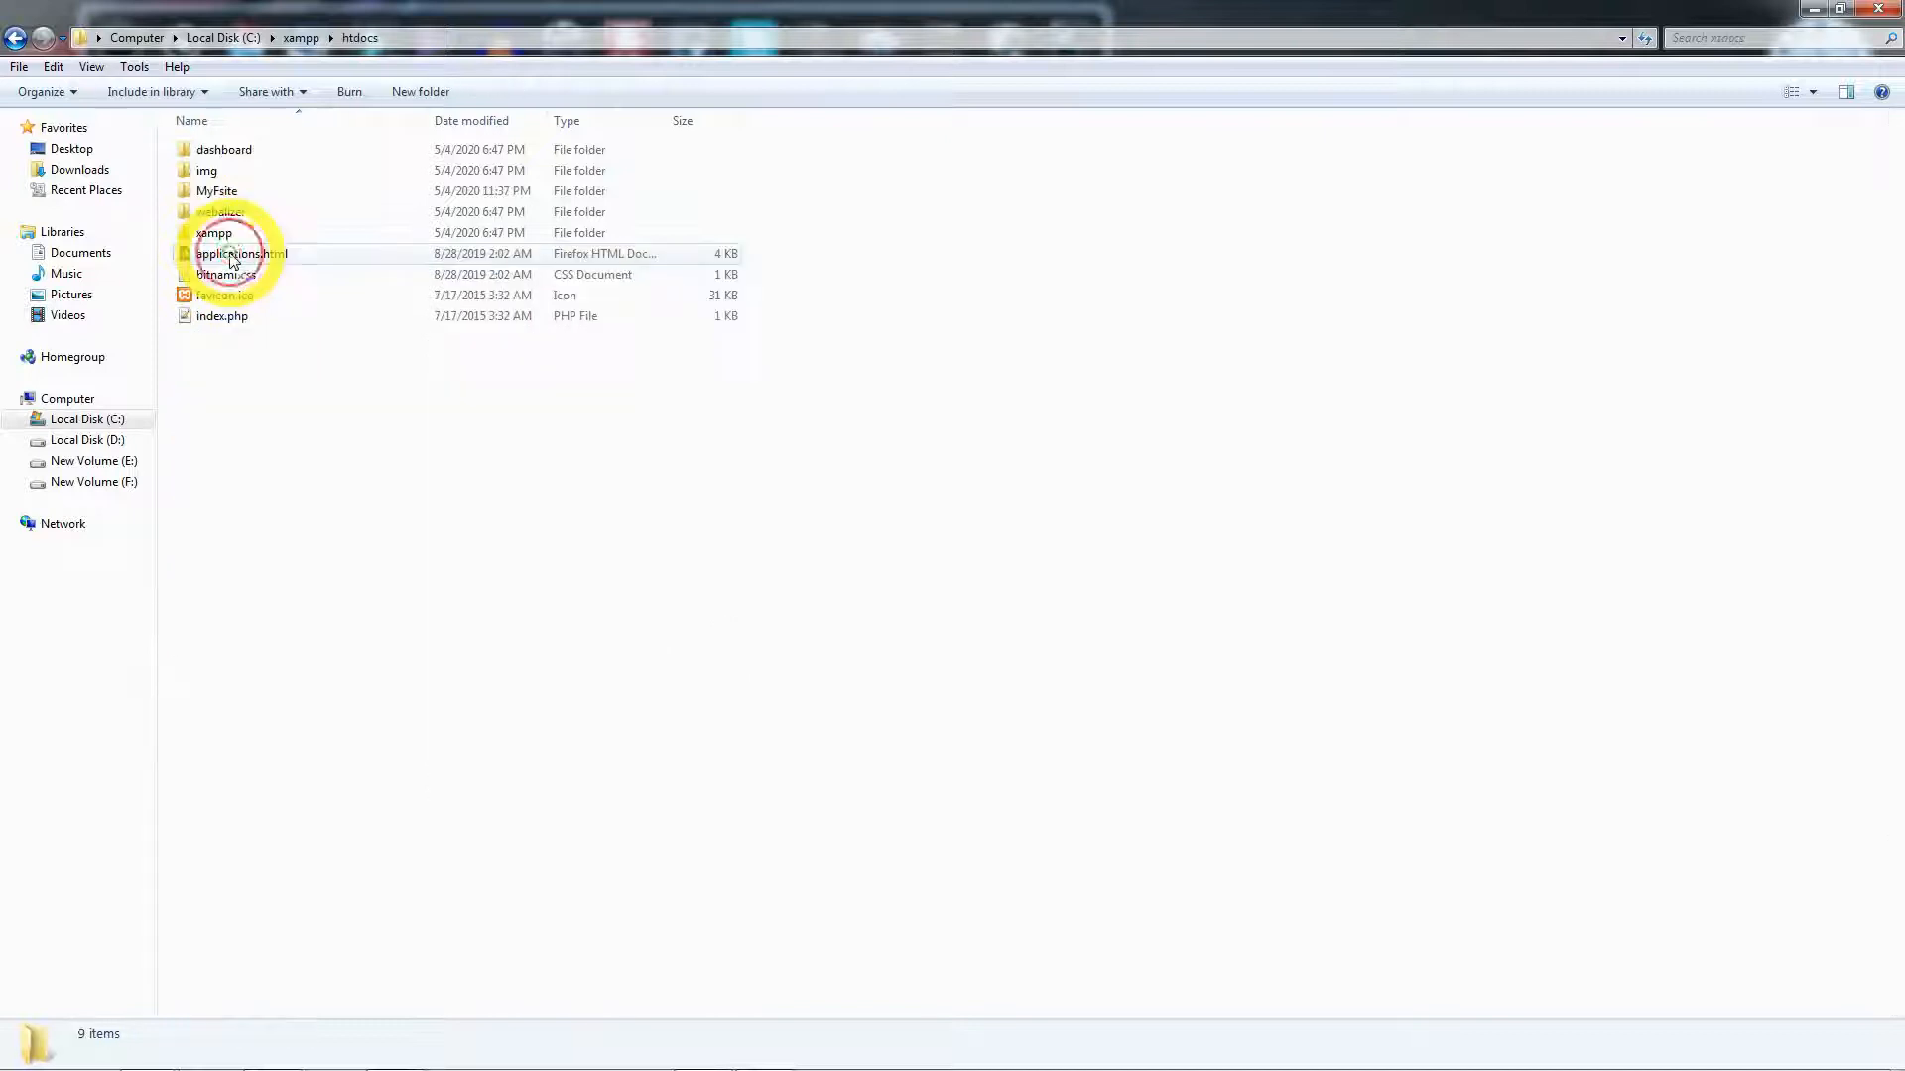
{"action": "left_click", "coordinate": [221, 199]}
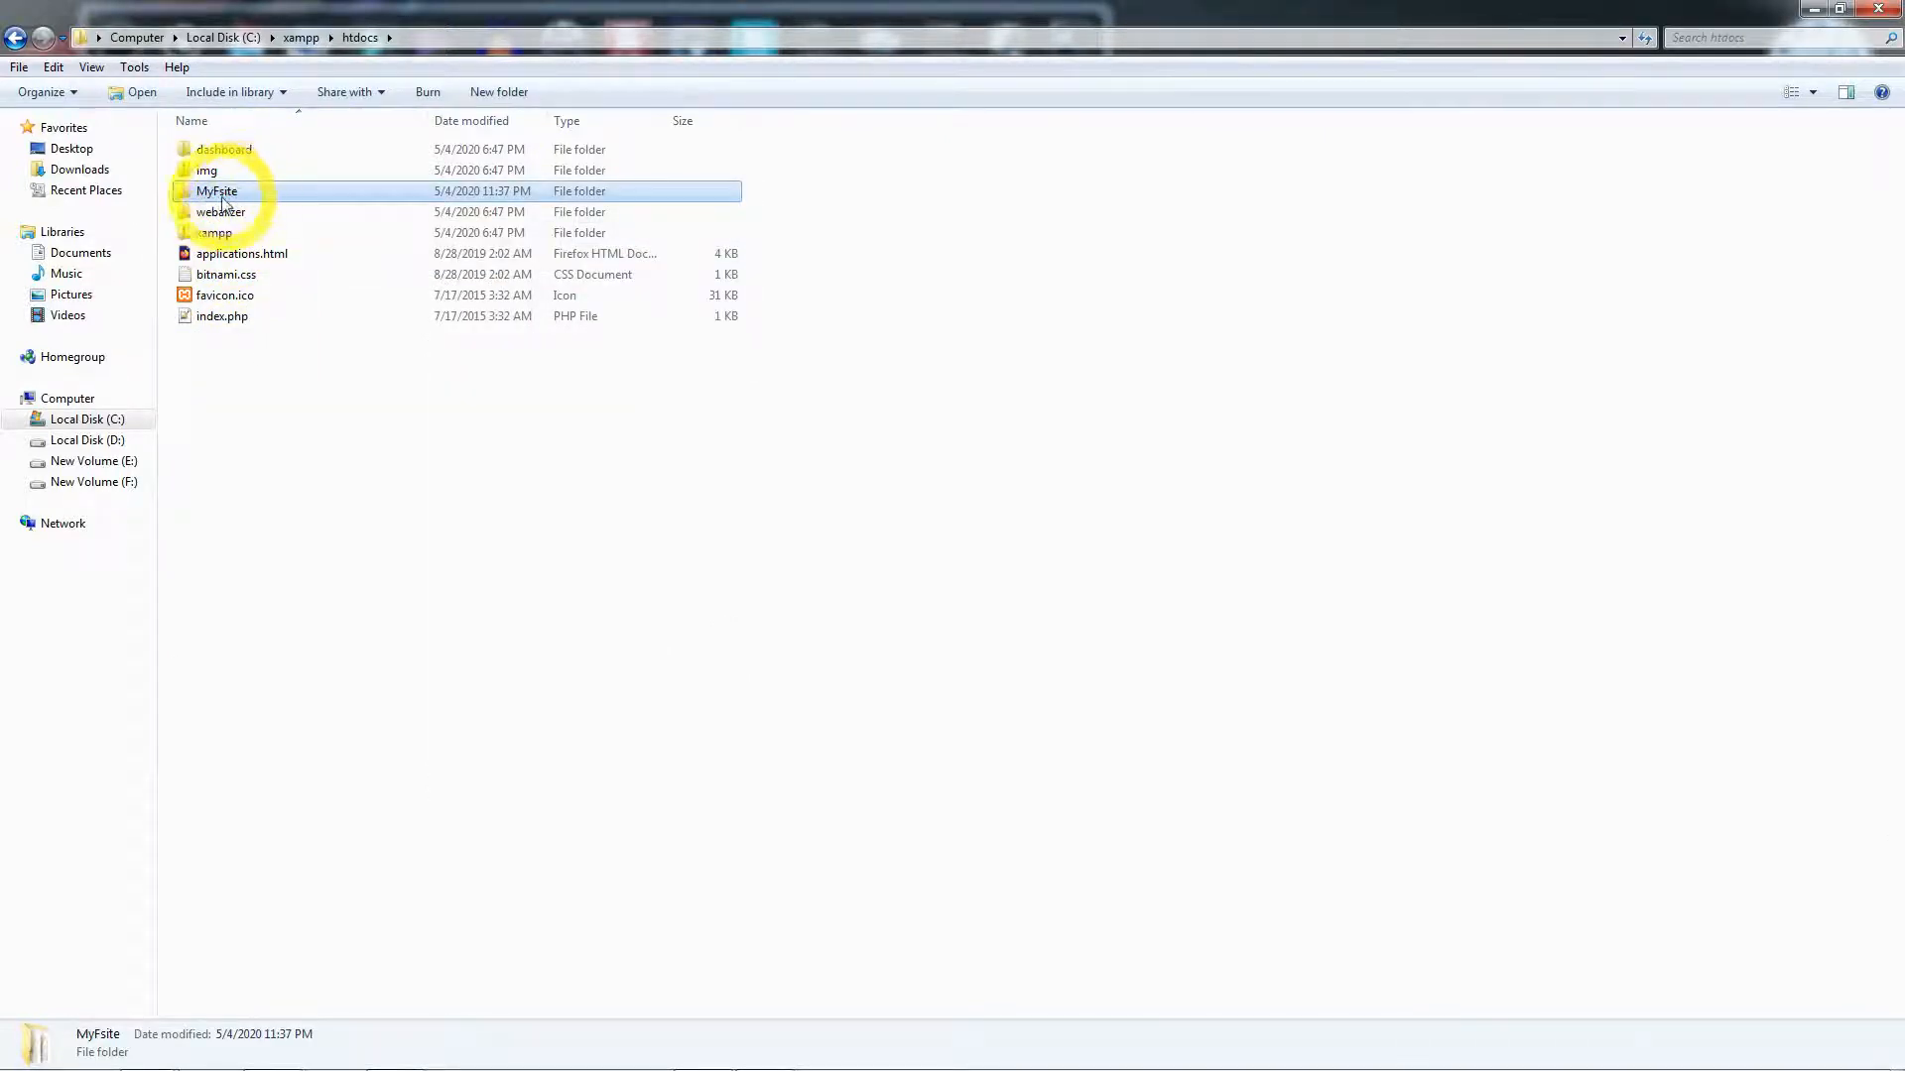
{"action": "left_click", "coordinate": [1878, 9]}
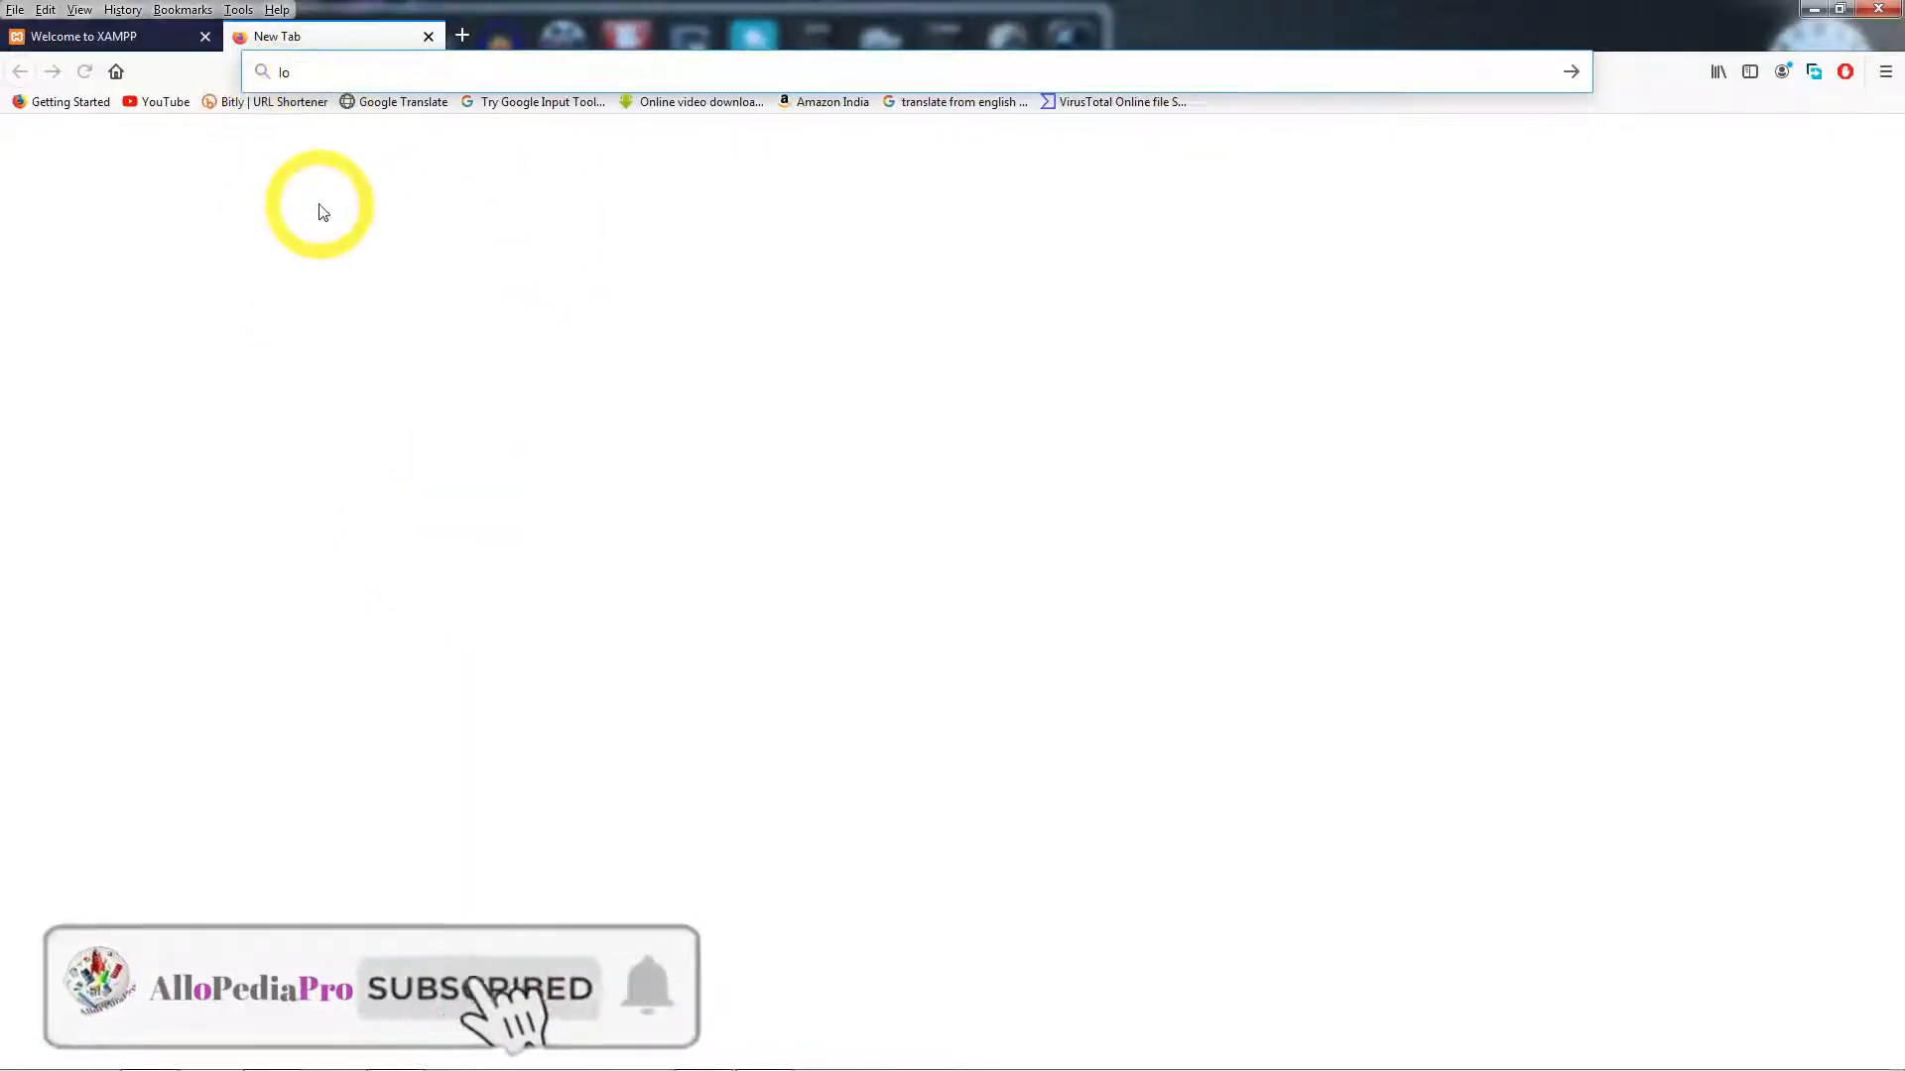
- Load the localhost Myfsite site address in Firefox
{"action": "key", "text": "BackSpace"}
{"action": "key", "text": "BackSpace"}
{"action": "type", "text": "lo"}
{"action": "key", "text": "Right"}
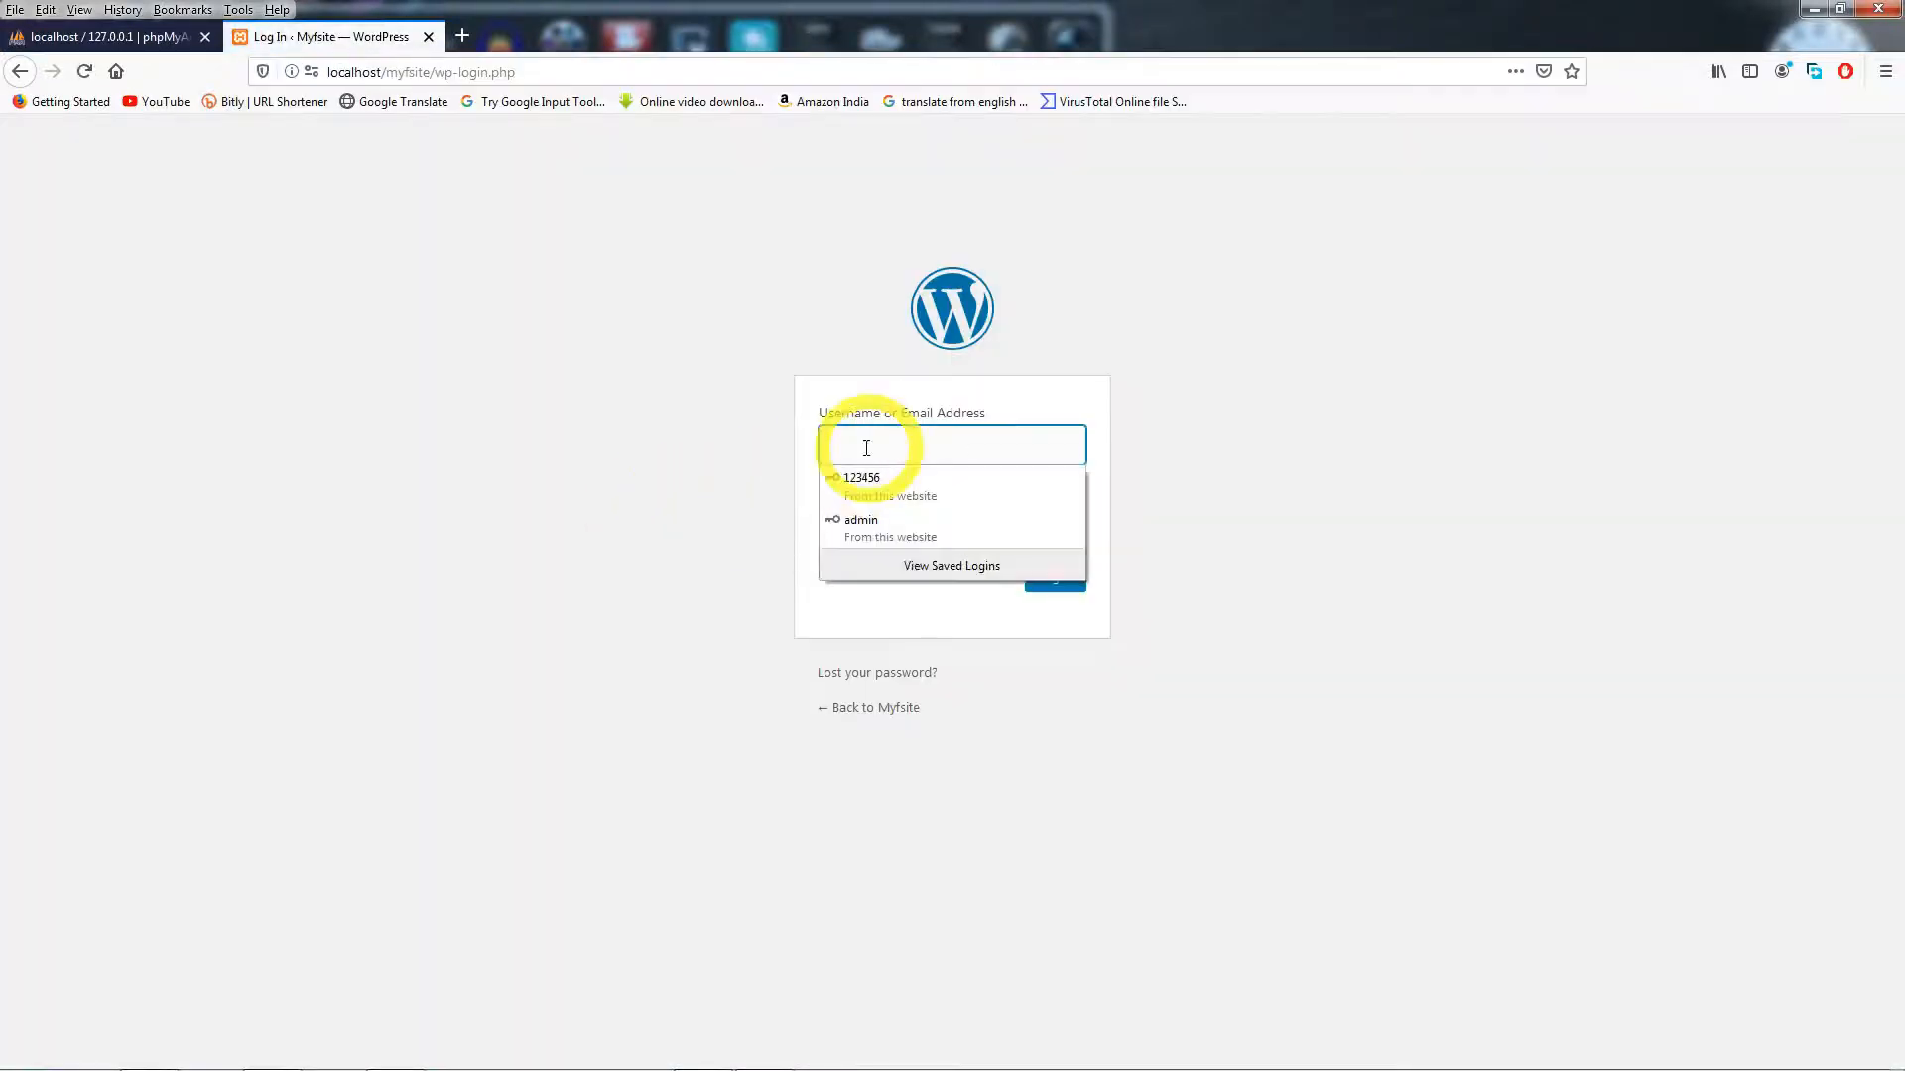
- Log in as admin using the saved credentials
{"action": "left_click", "coordinate": [866, 448]}
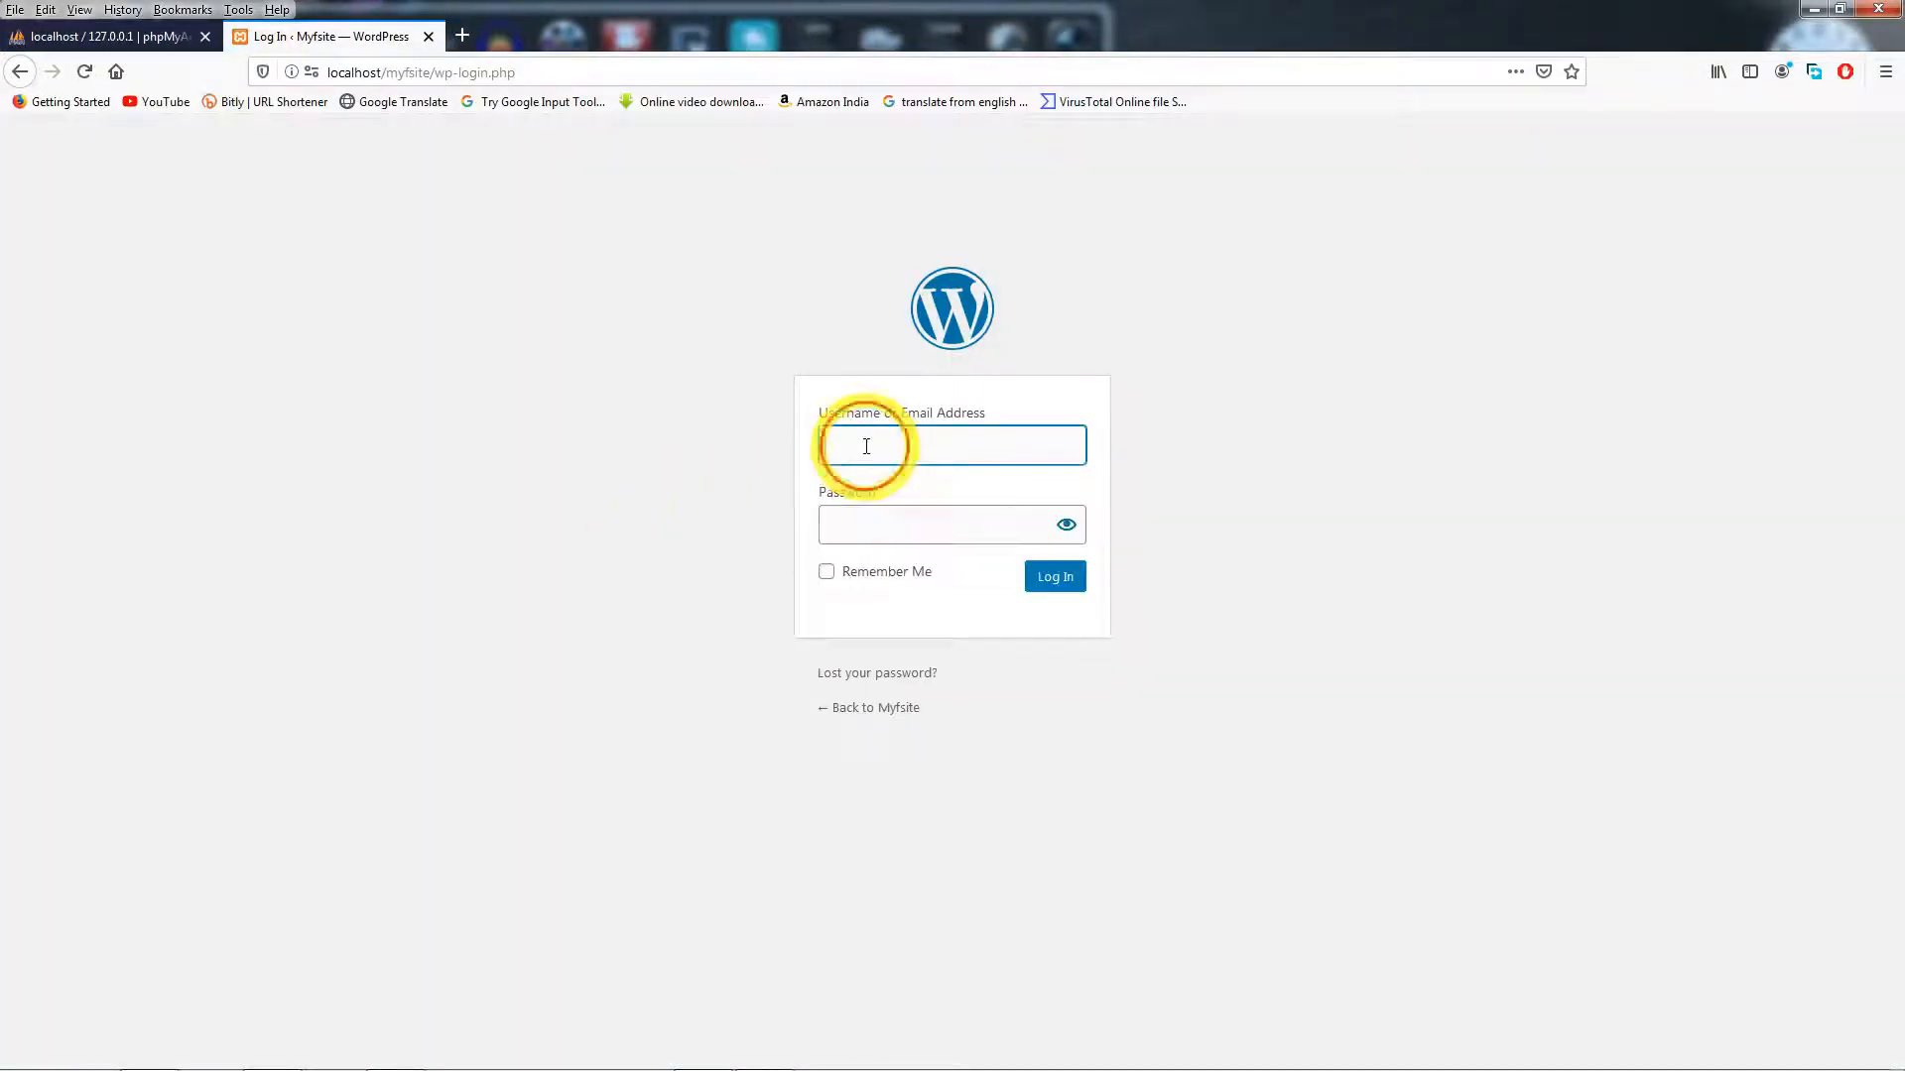
{"action": "type", "text": "ad"}
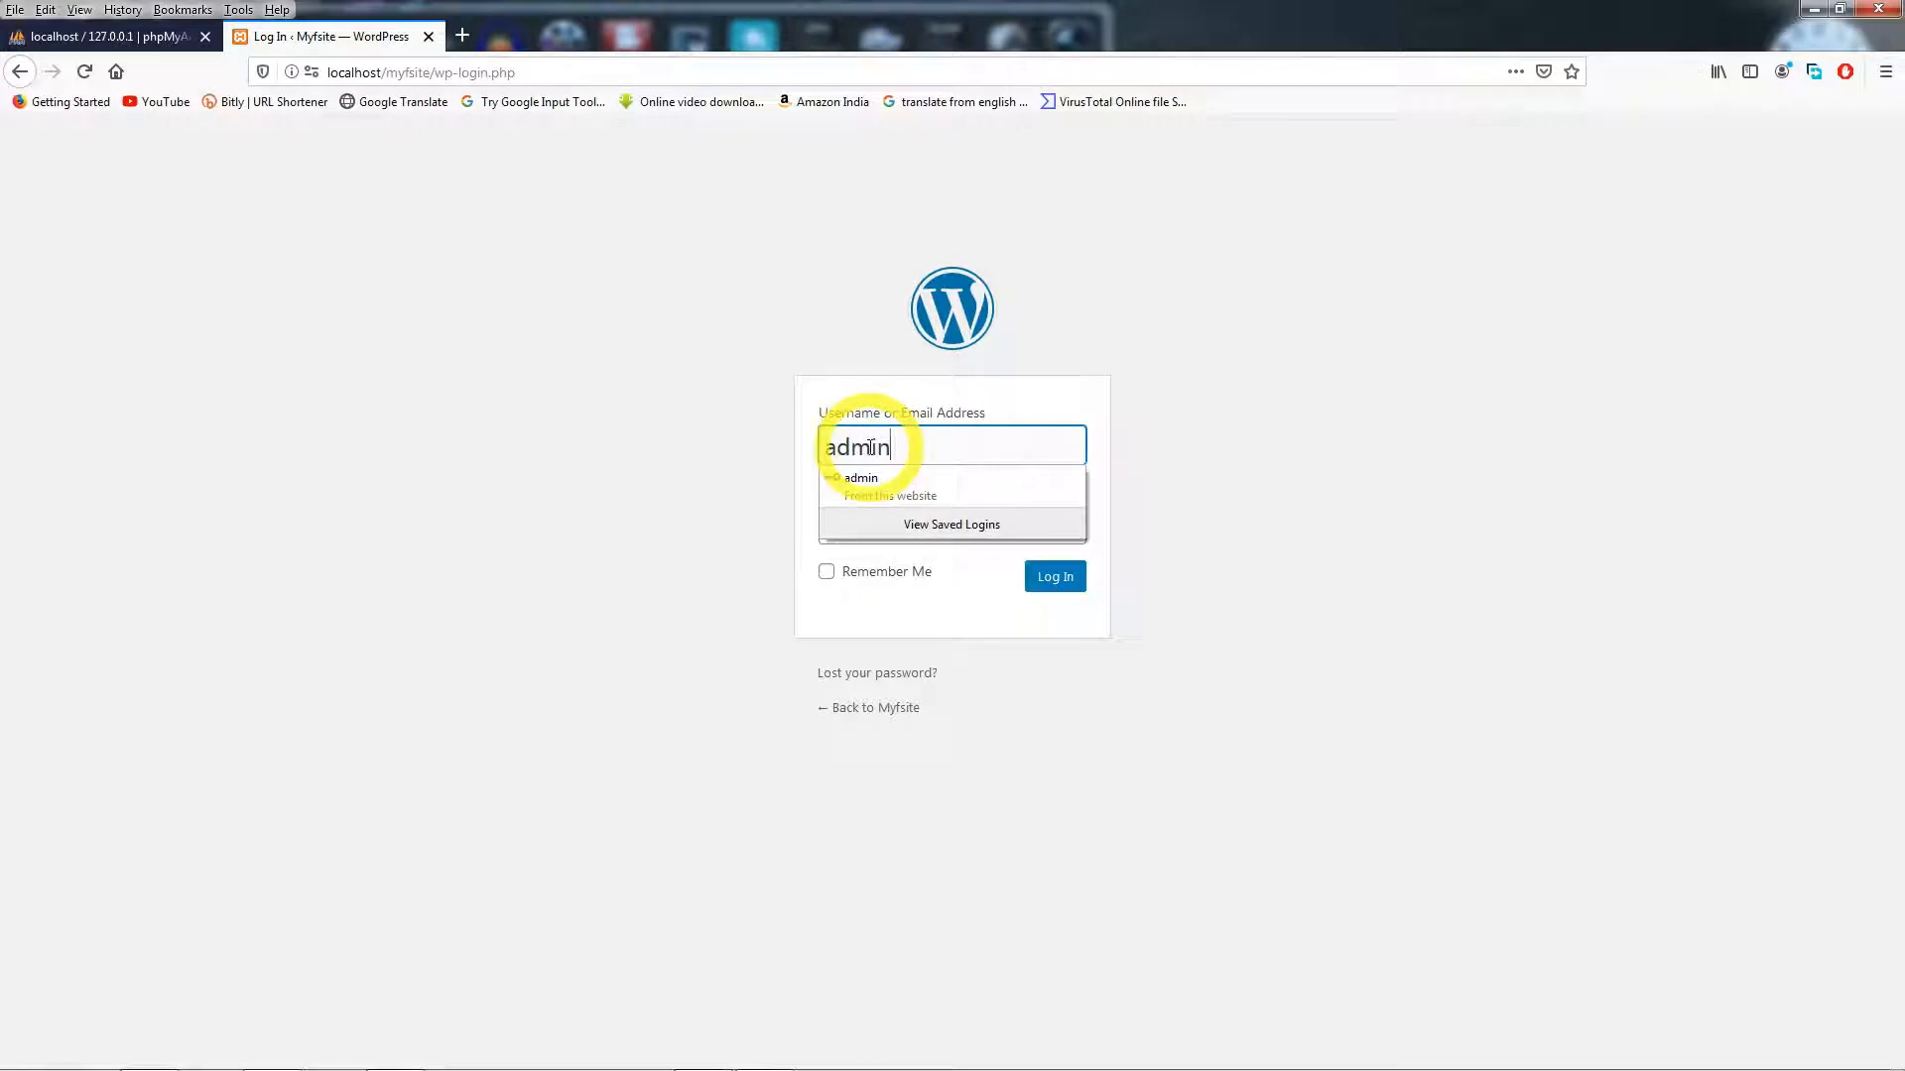
{"action": "type", "text": "min"}
{"action": "left_click", "coordinate": [861, 478]}
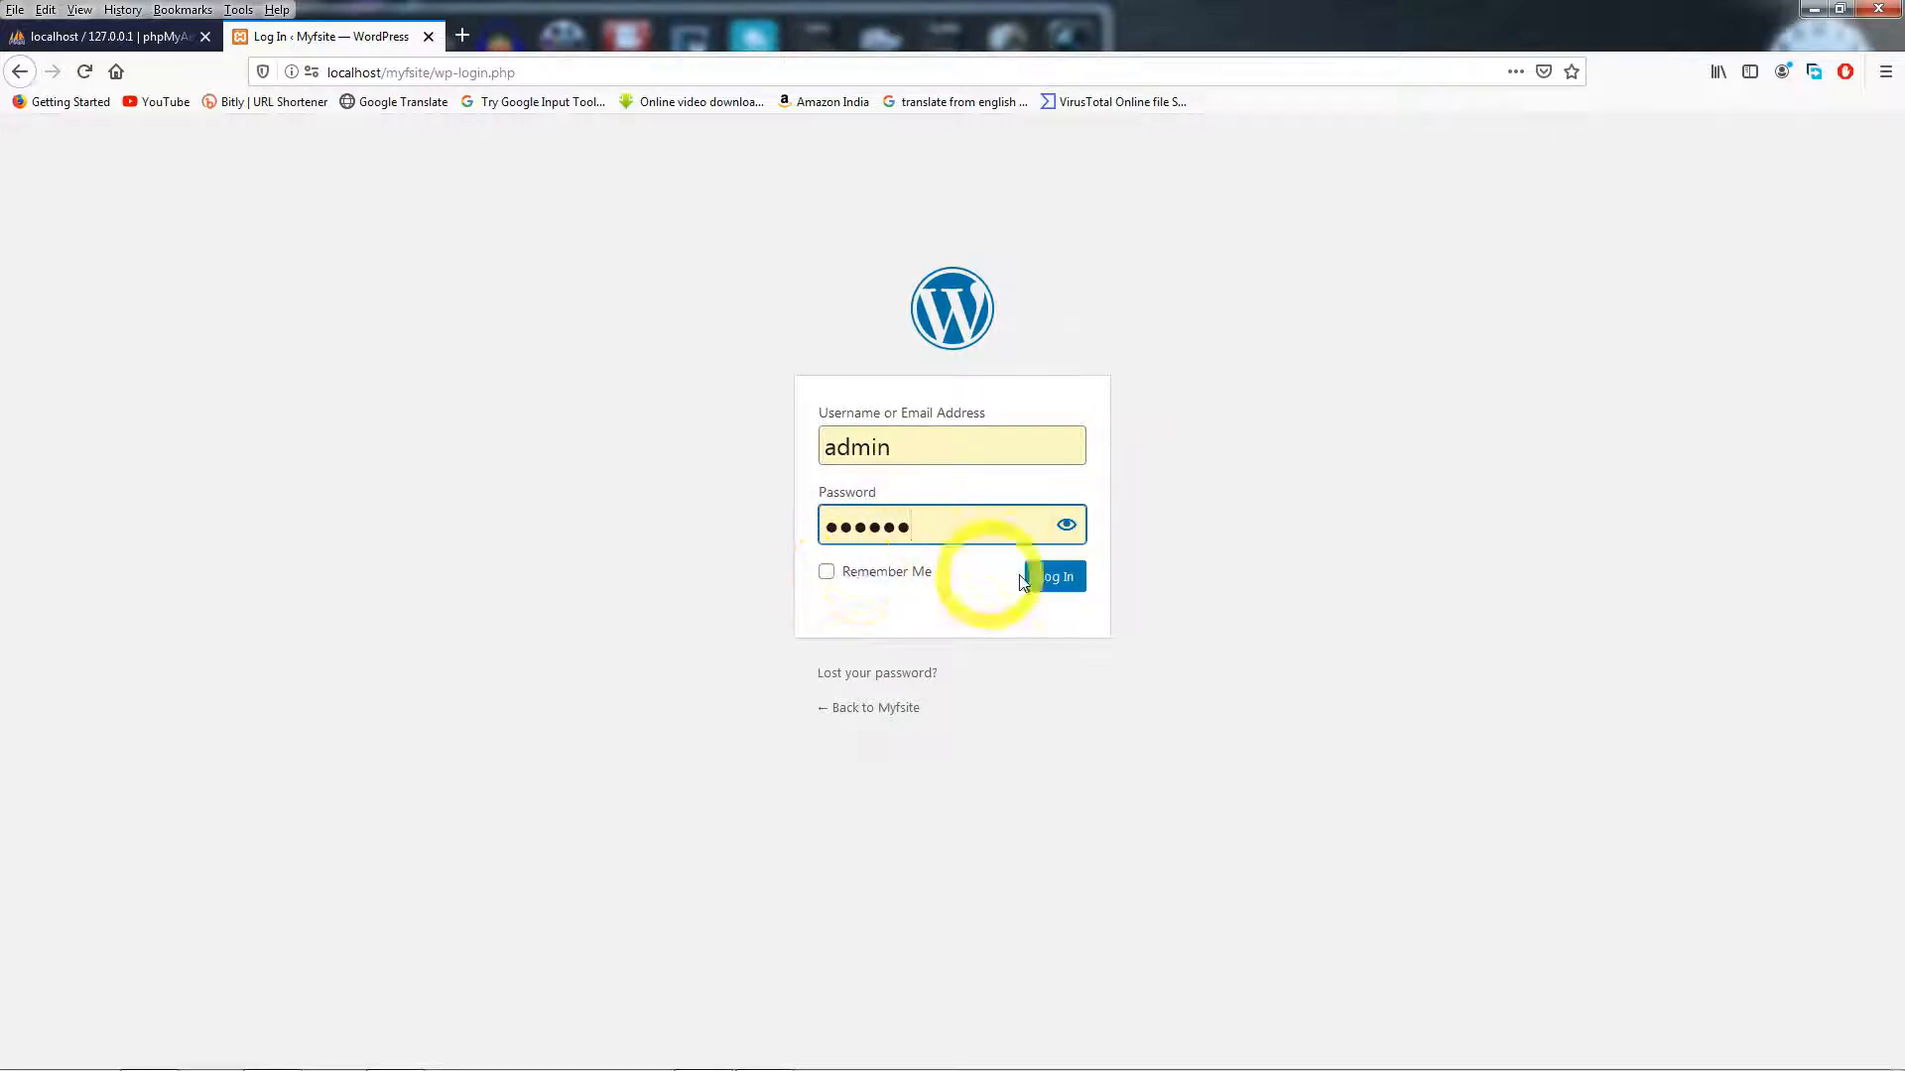
{"action": "left_click", "coordinate": [1053, 583]}
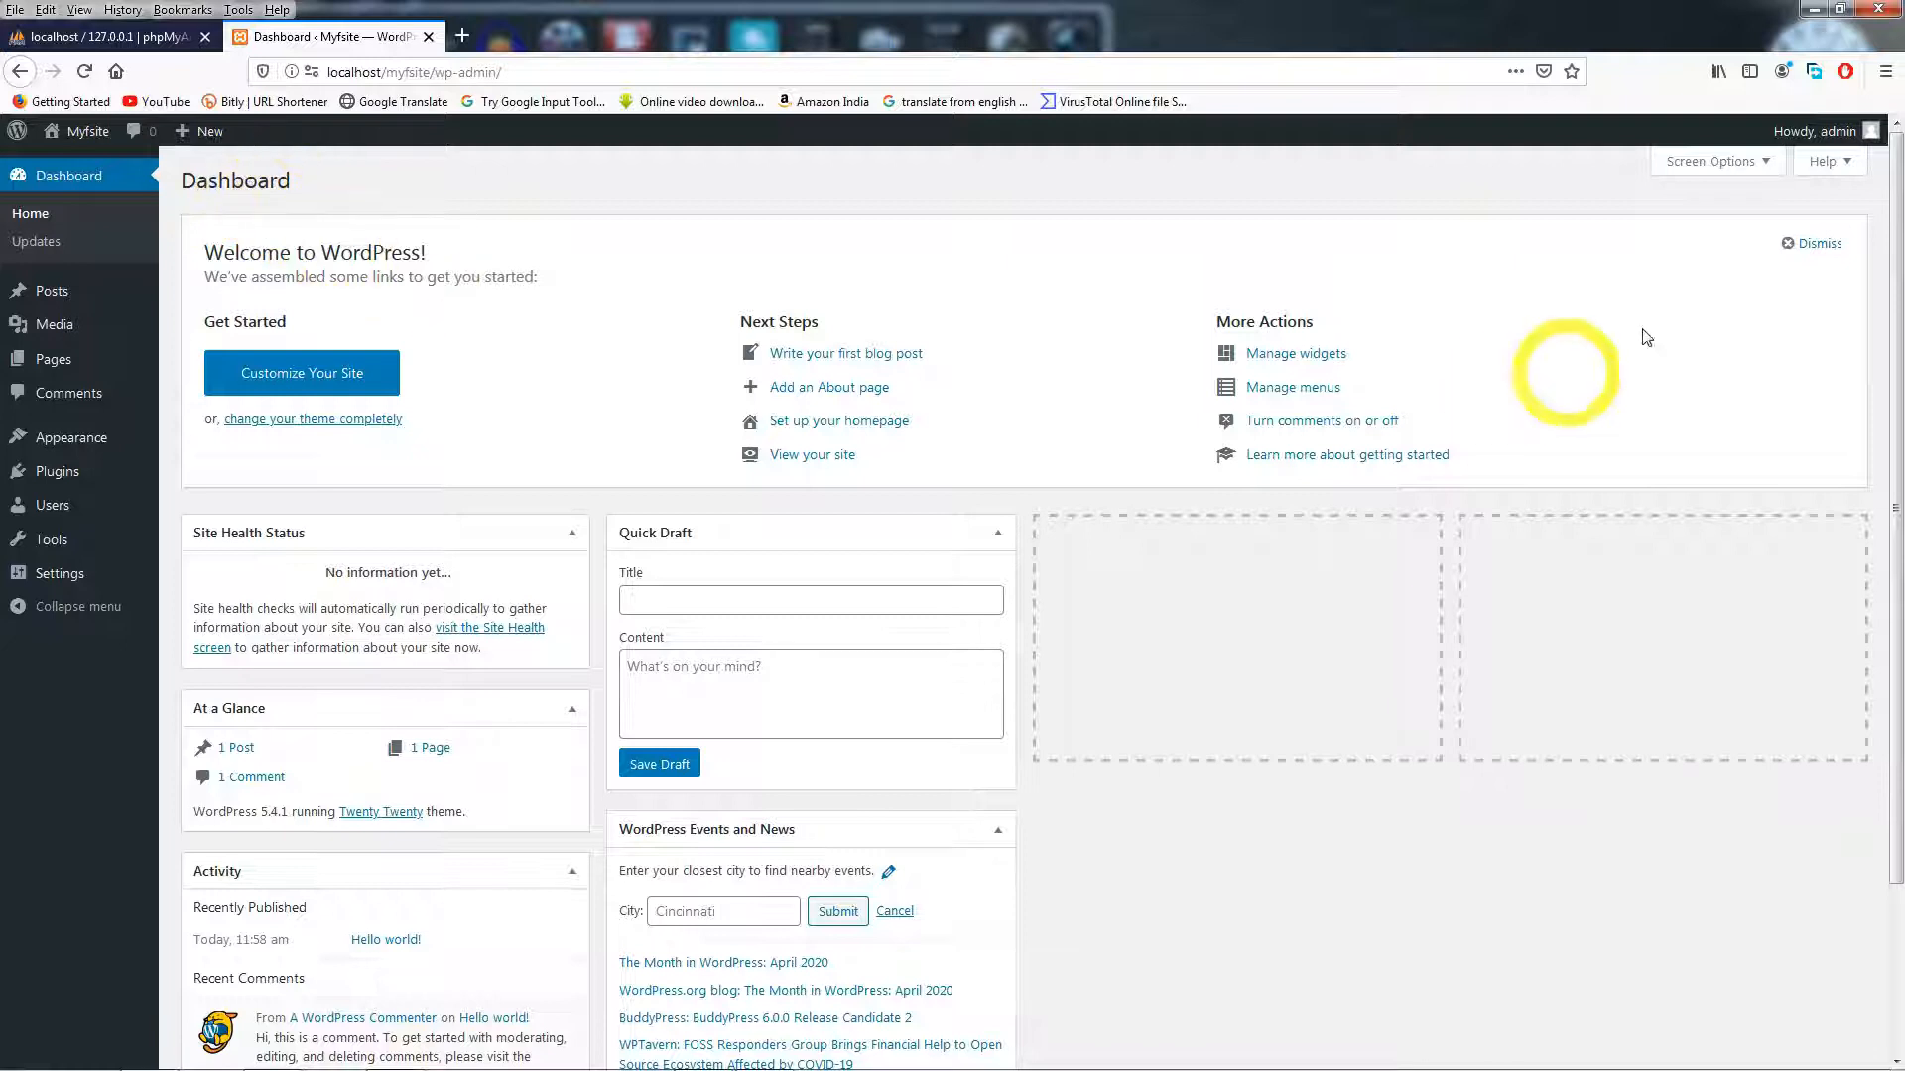
- Dismiss the Welcome panel and open Visit Site in a new tab
{"action": "left_click", "coordinate": [1818, 250]}
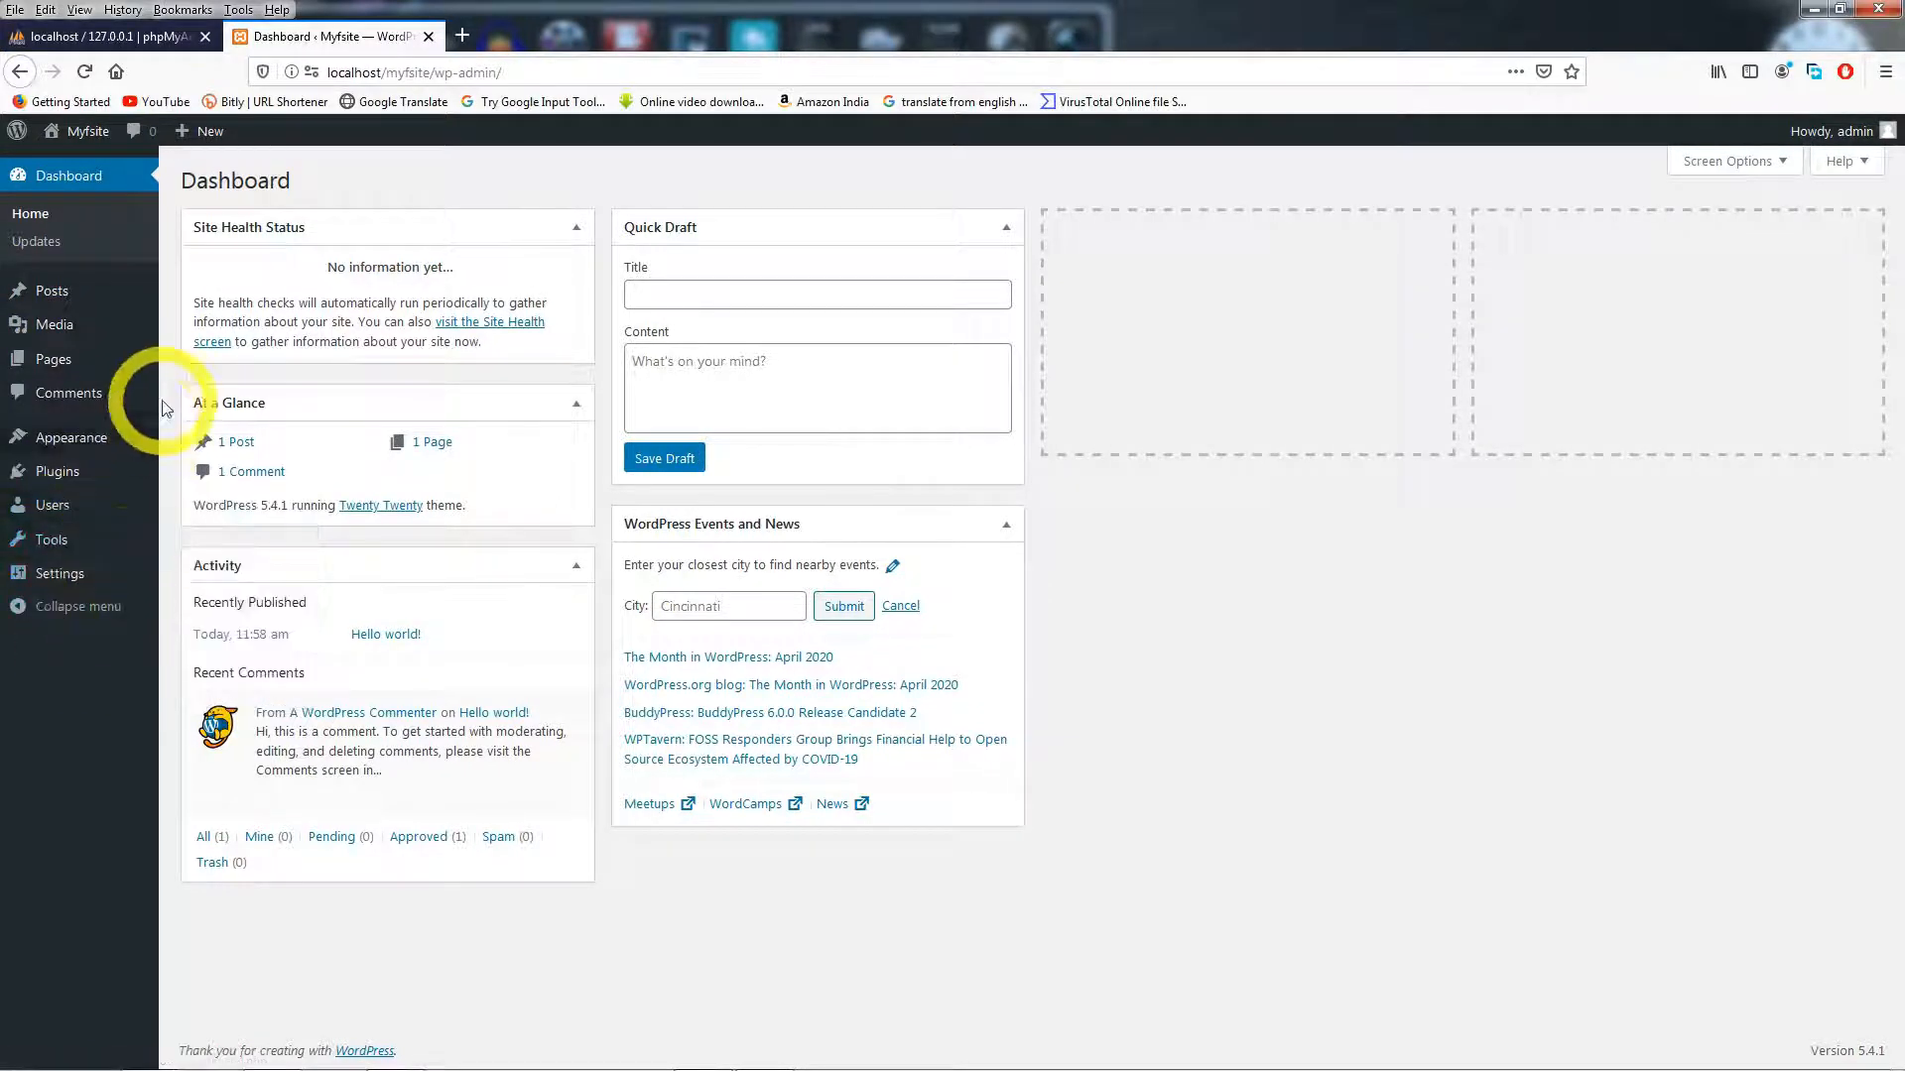
{"action": "mouse_move", "coordinate": [89, 145]}
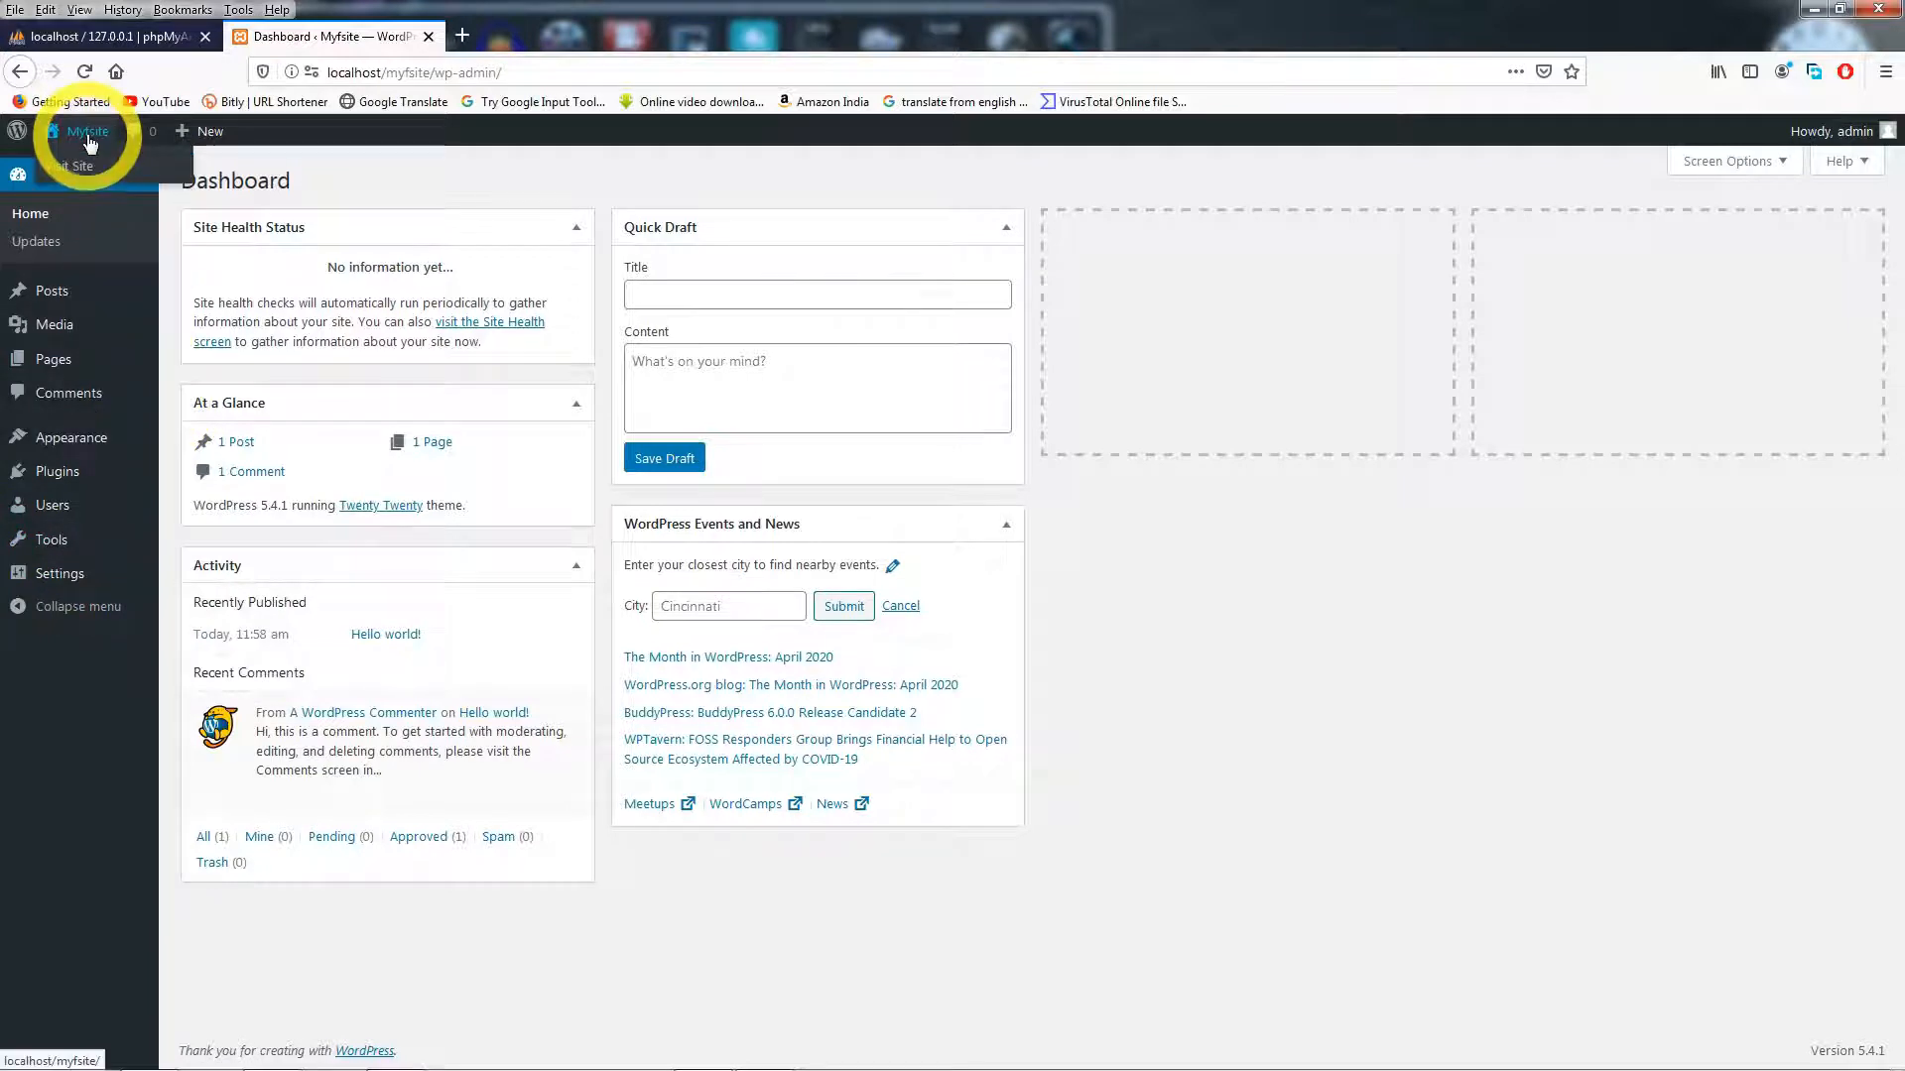
{"action": "right_click", "coordinate": [66, 176]}
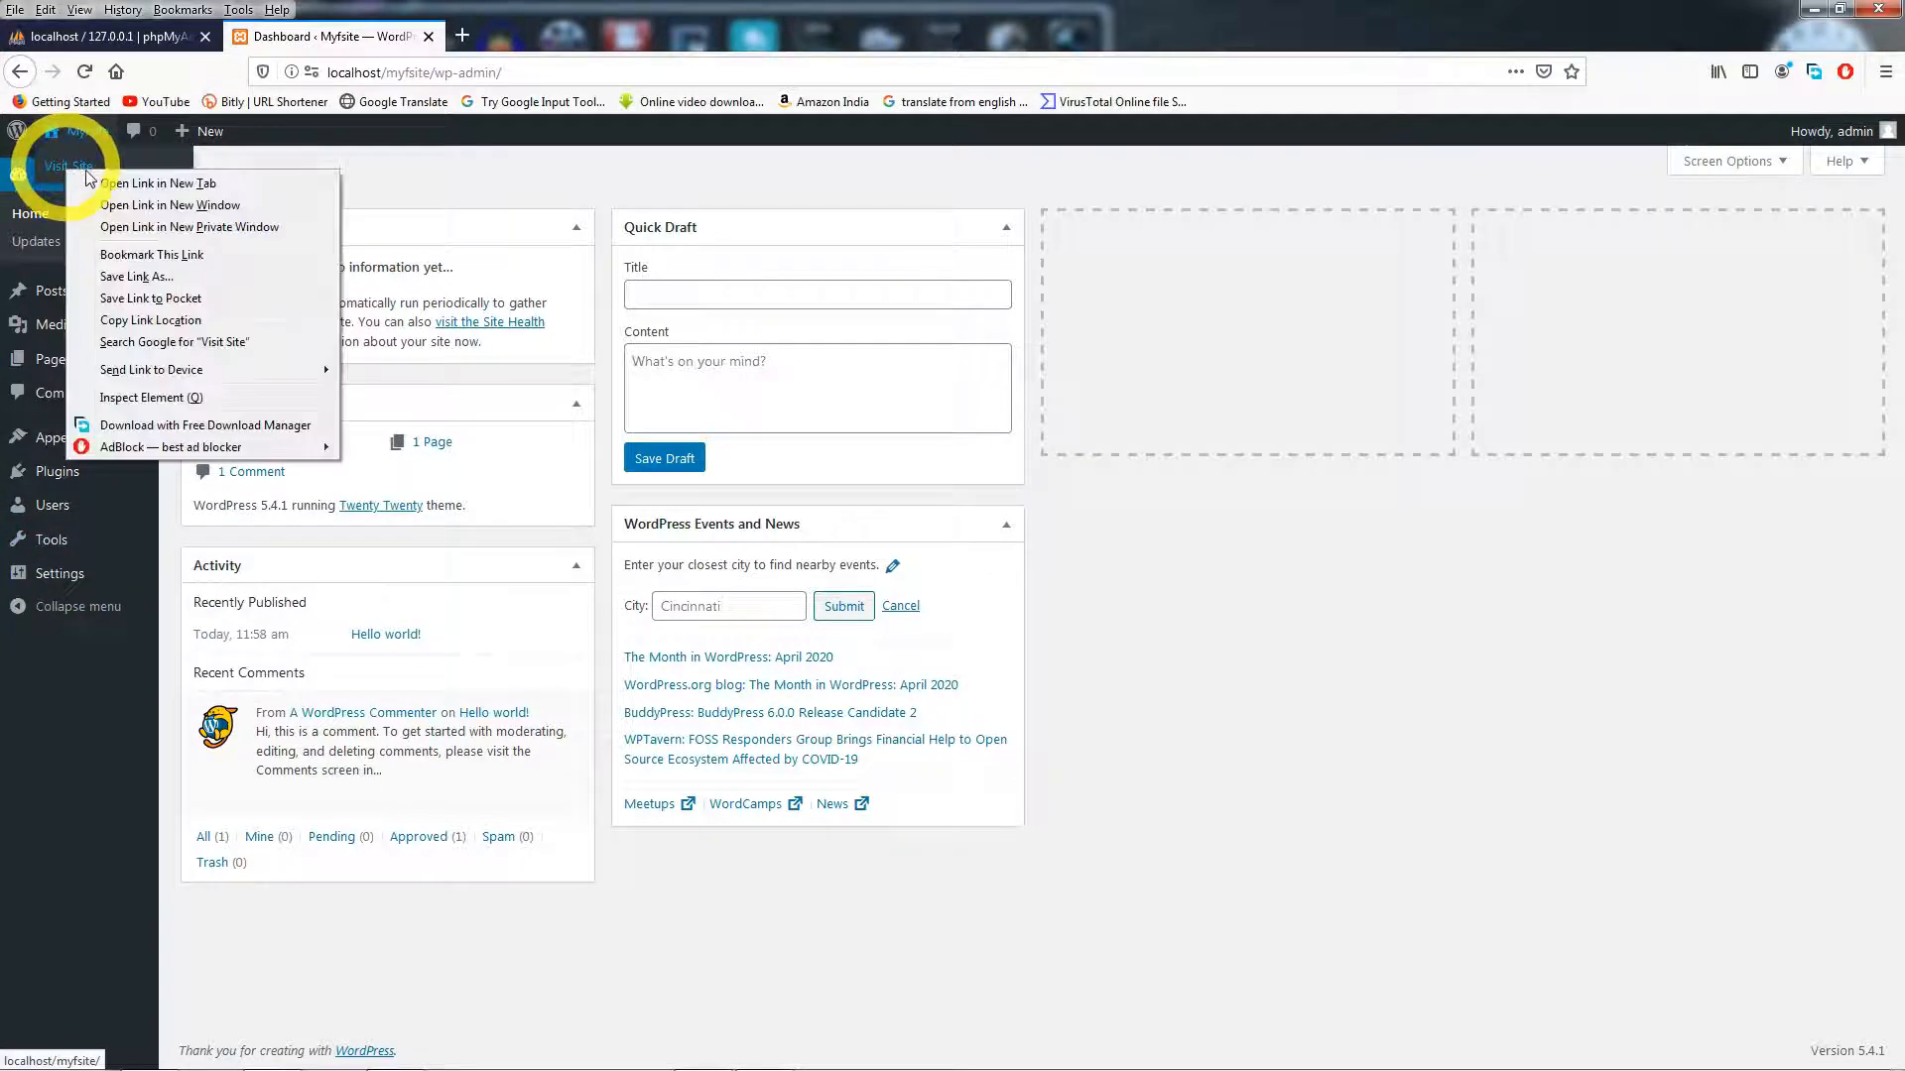
{"action": "left_click", "coordinate": [154, 187]}
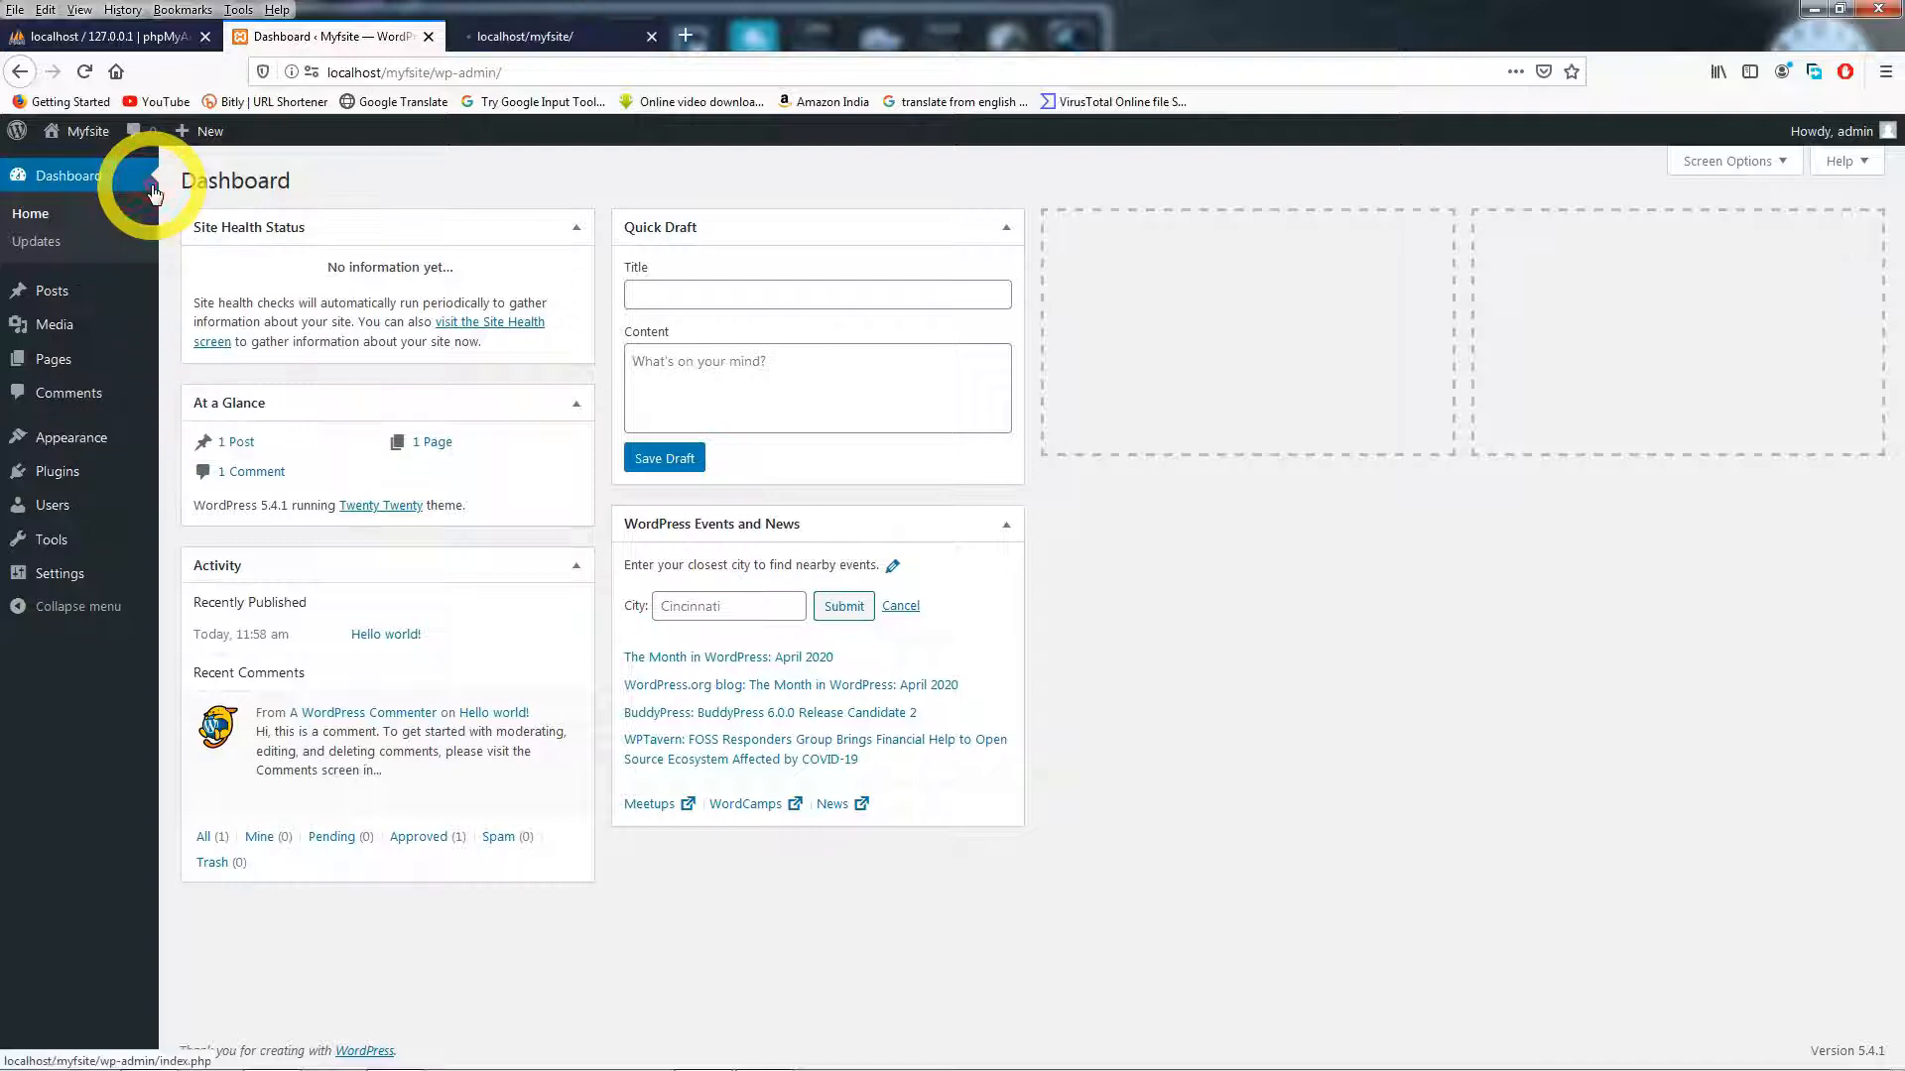
- View the Myfsite front page, close that tab, and minimize Firefox
{"action": "left_click", "coordinate": [541, 40]}
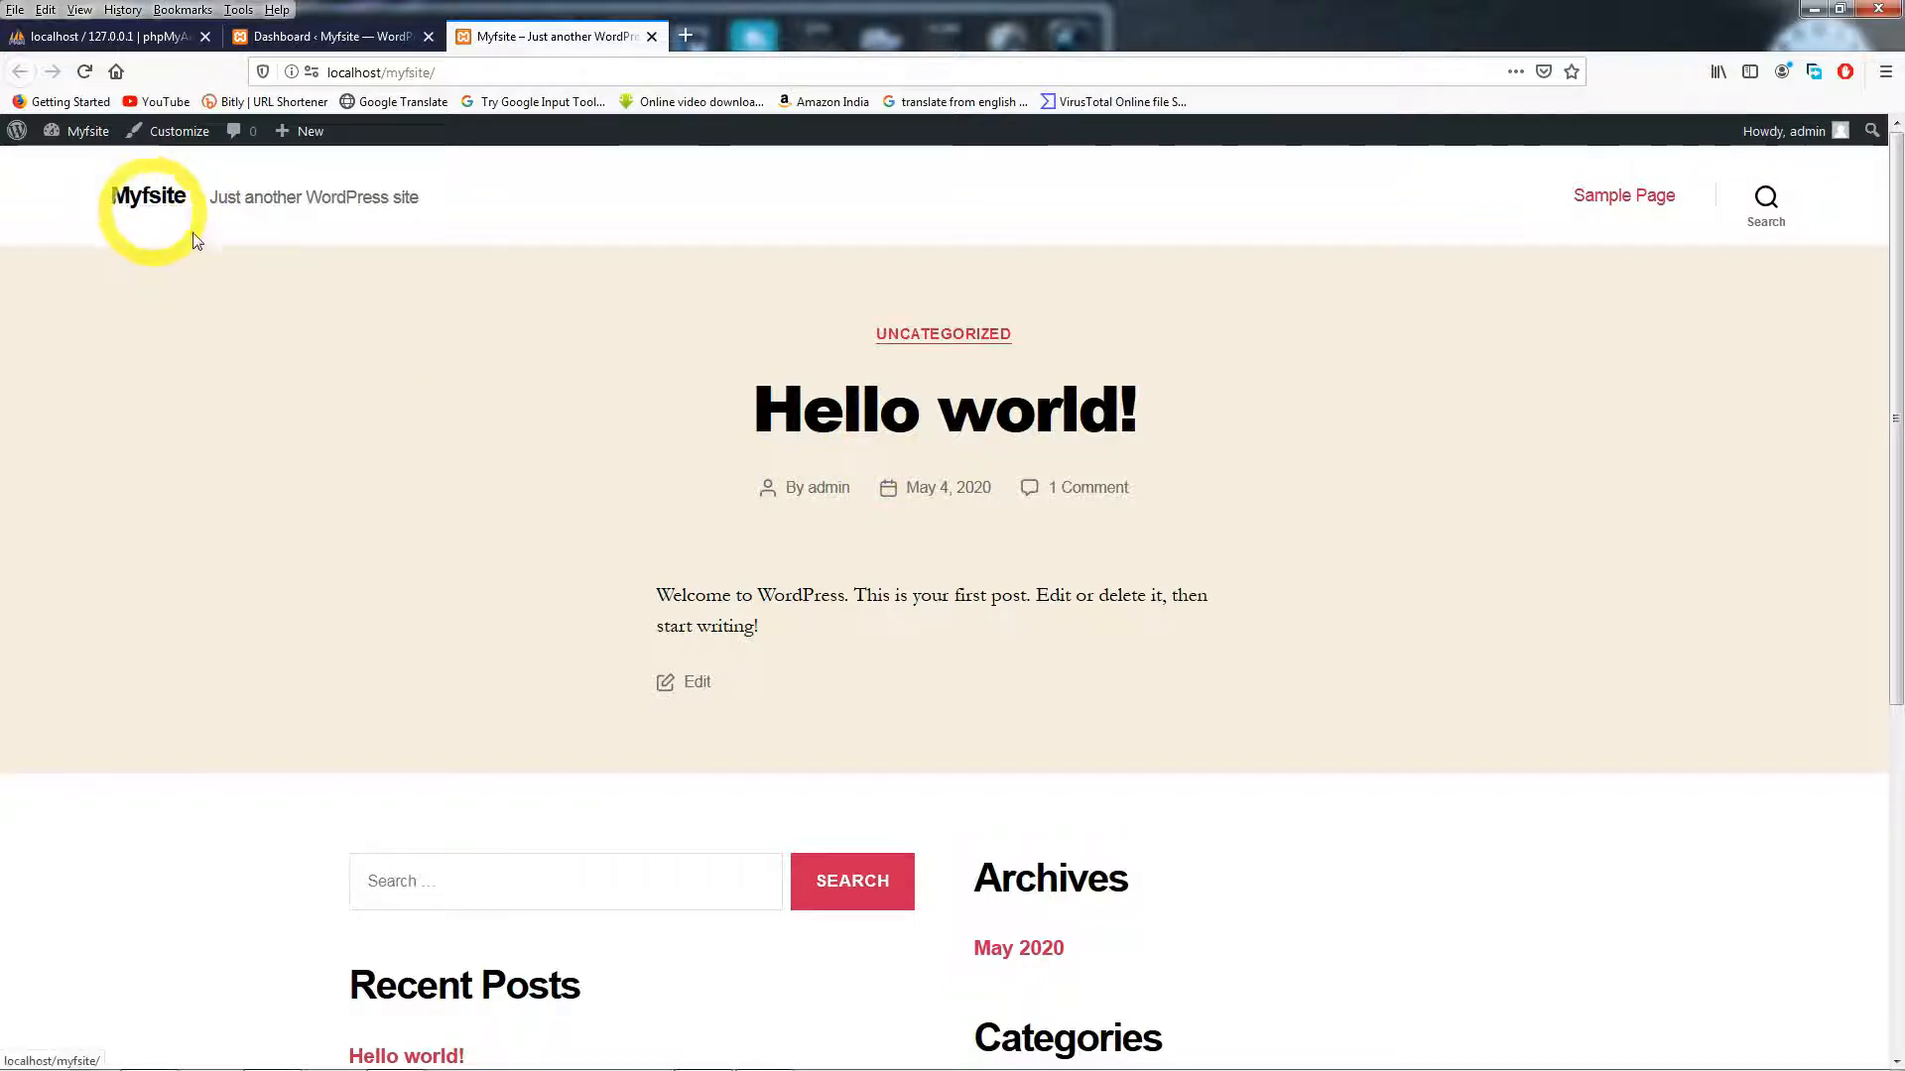
{"action": "key", "text": "ctrl+w"}
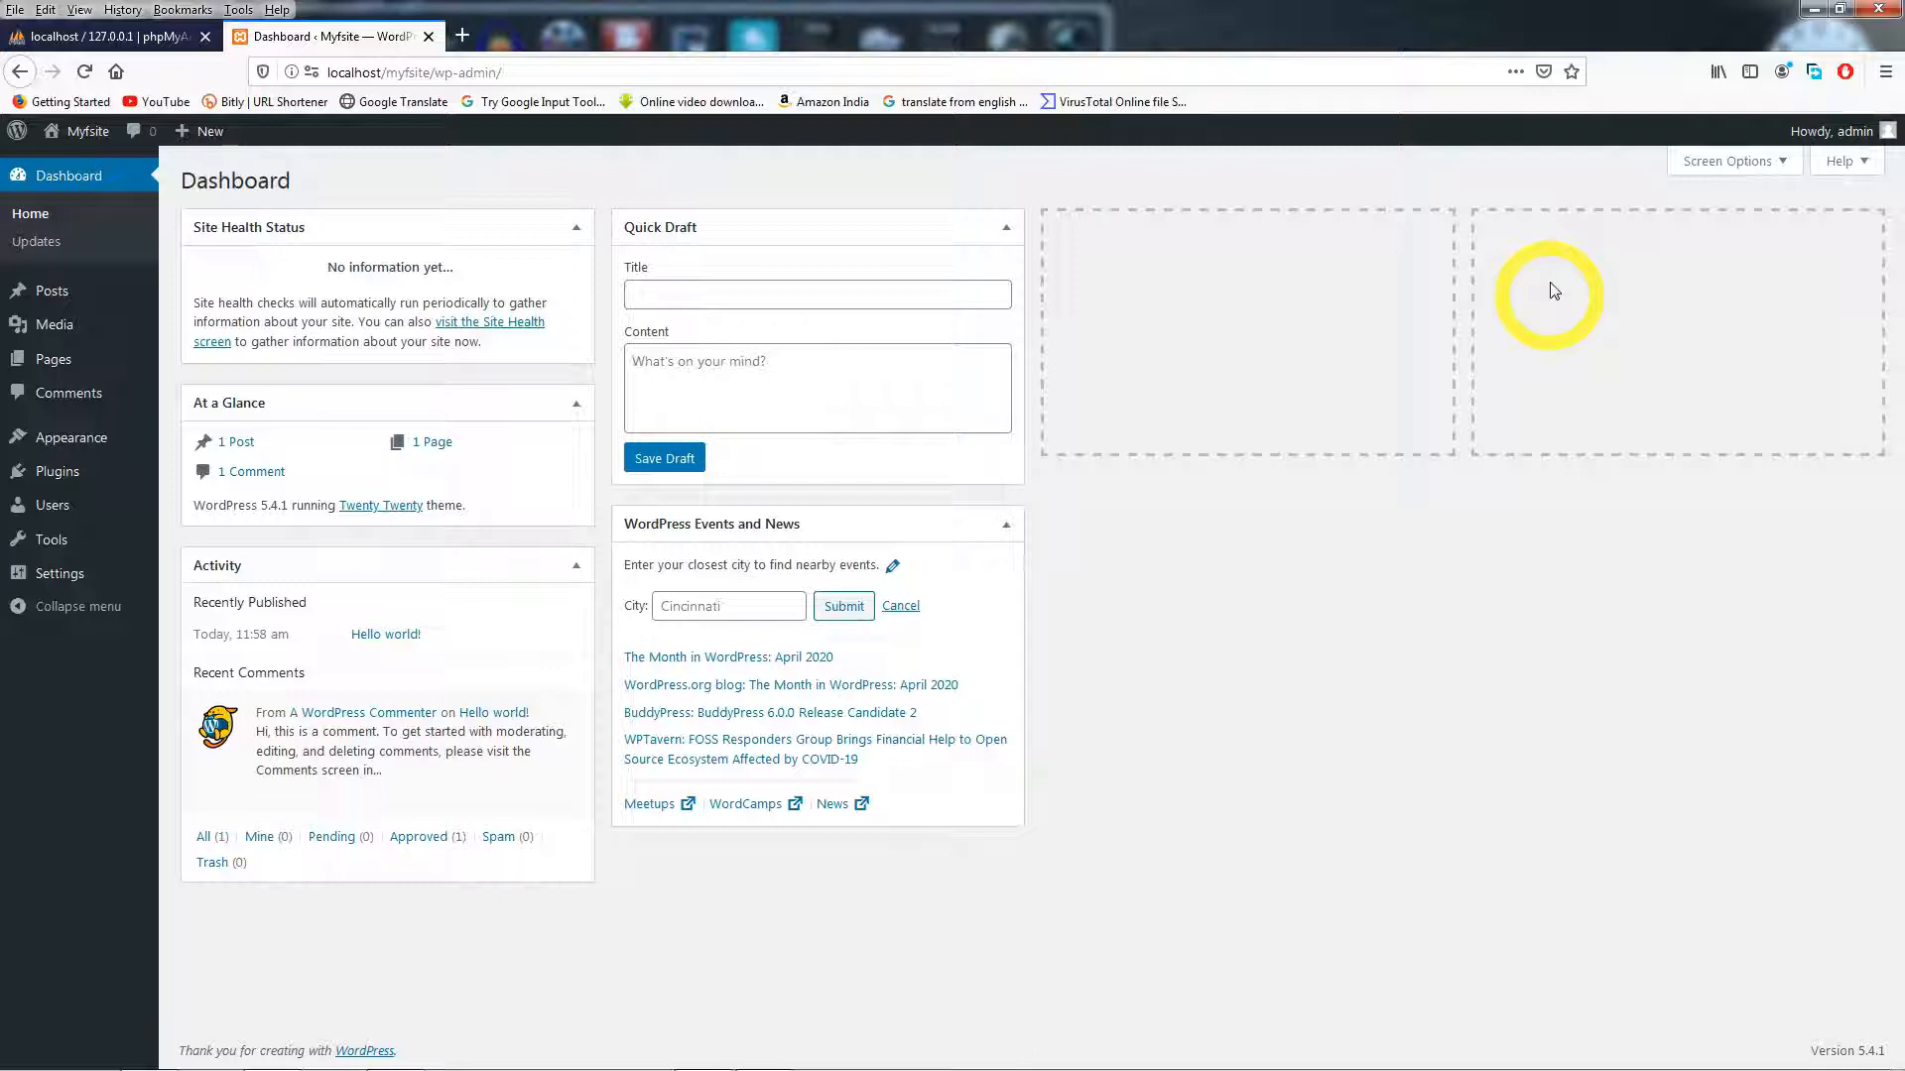
{"action": "left_click", "coordinate": [1815, 9]}
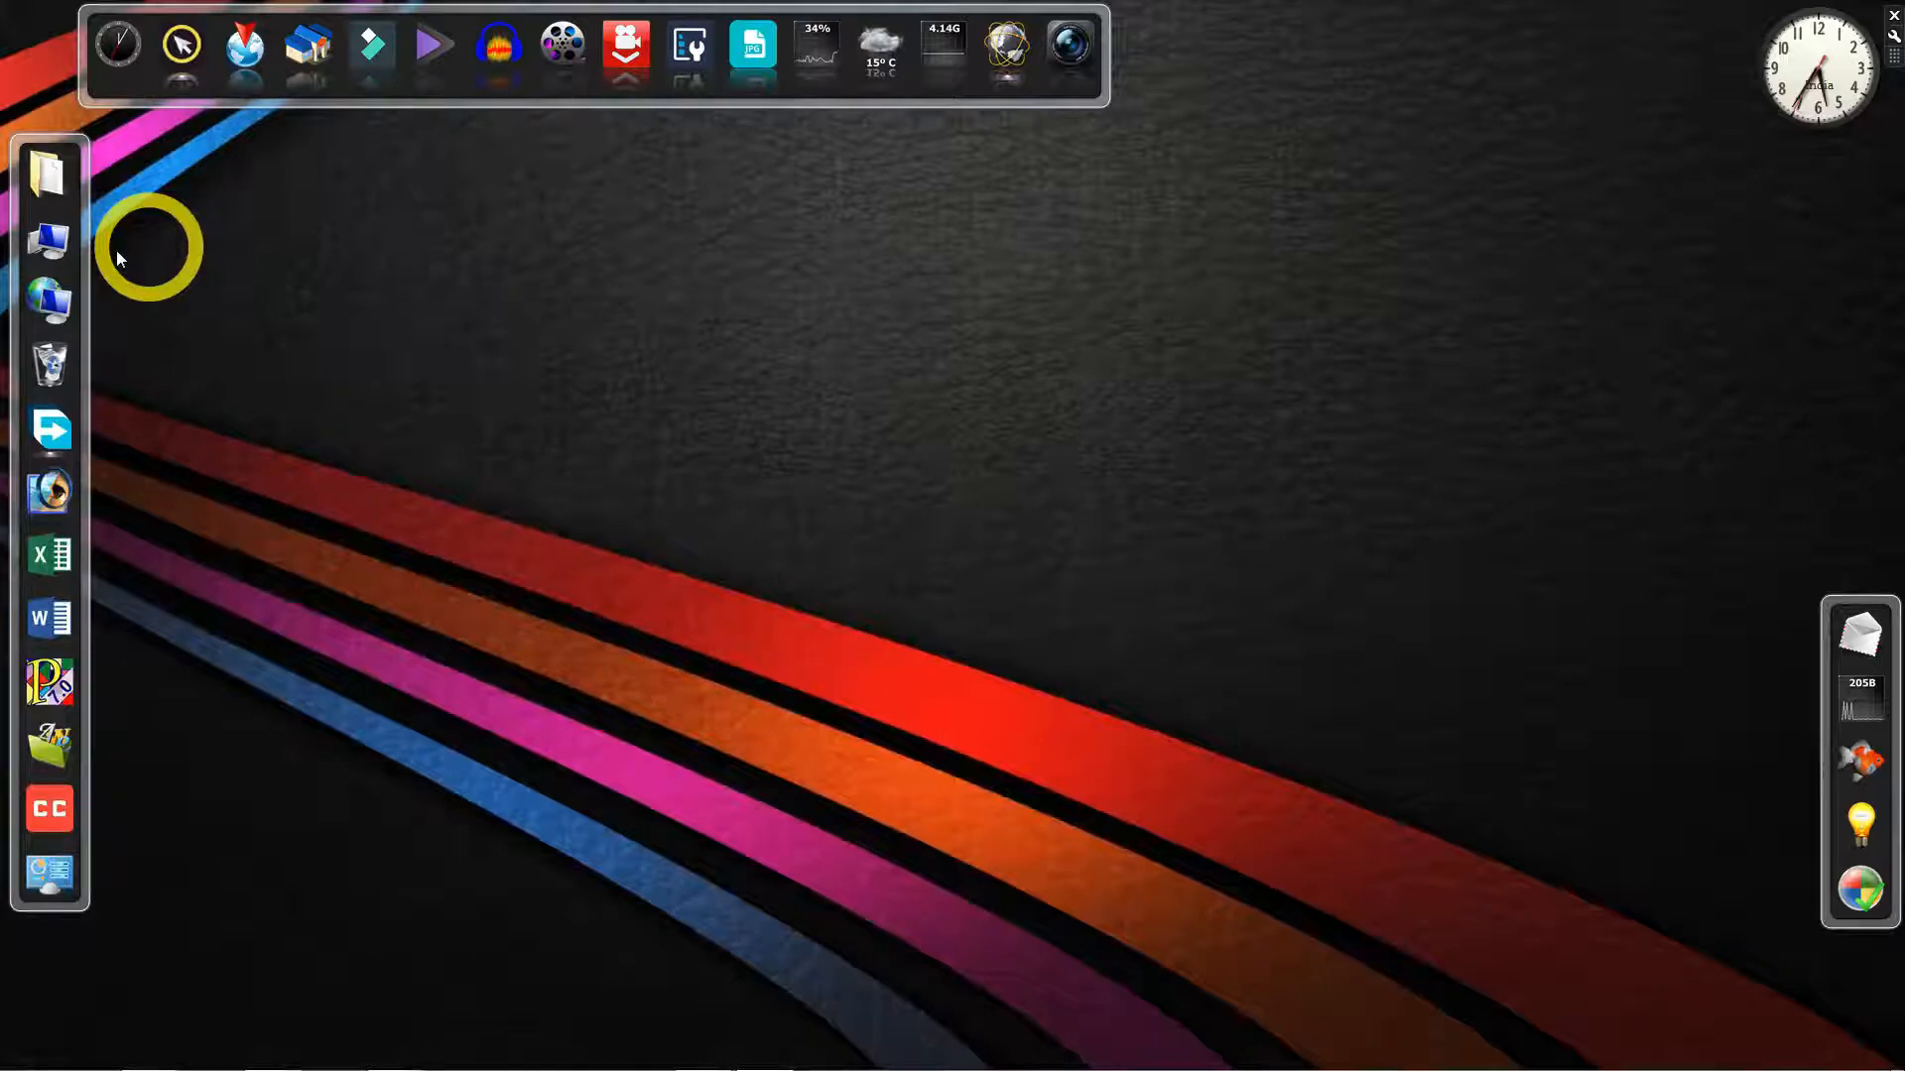
- Navigate to C:\xampp\htdocs in Windows Explorer
{"action": "left_click", "coordinate": [49, 241]}
{"action": "double_click", "coordinate": [319, 169]}
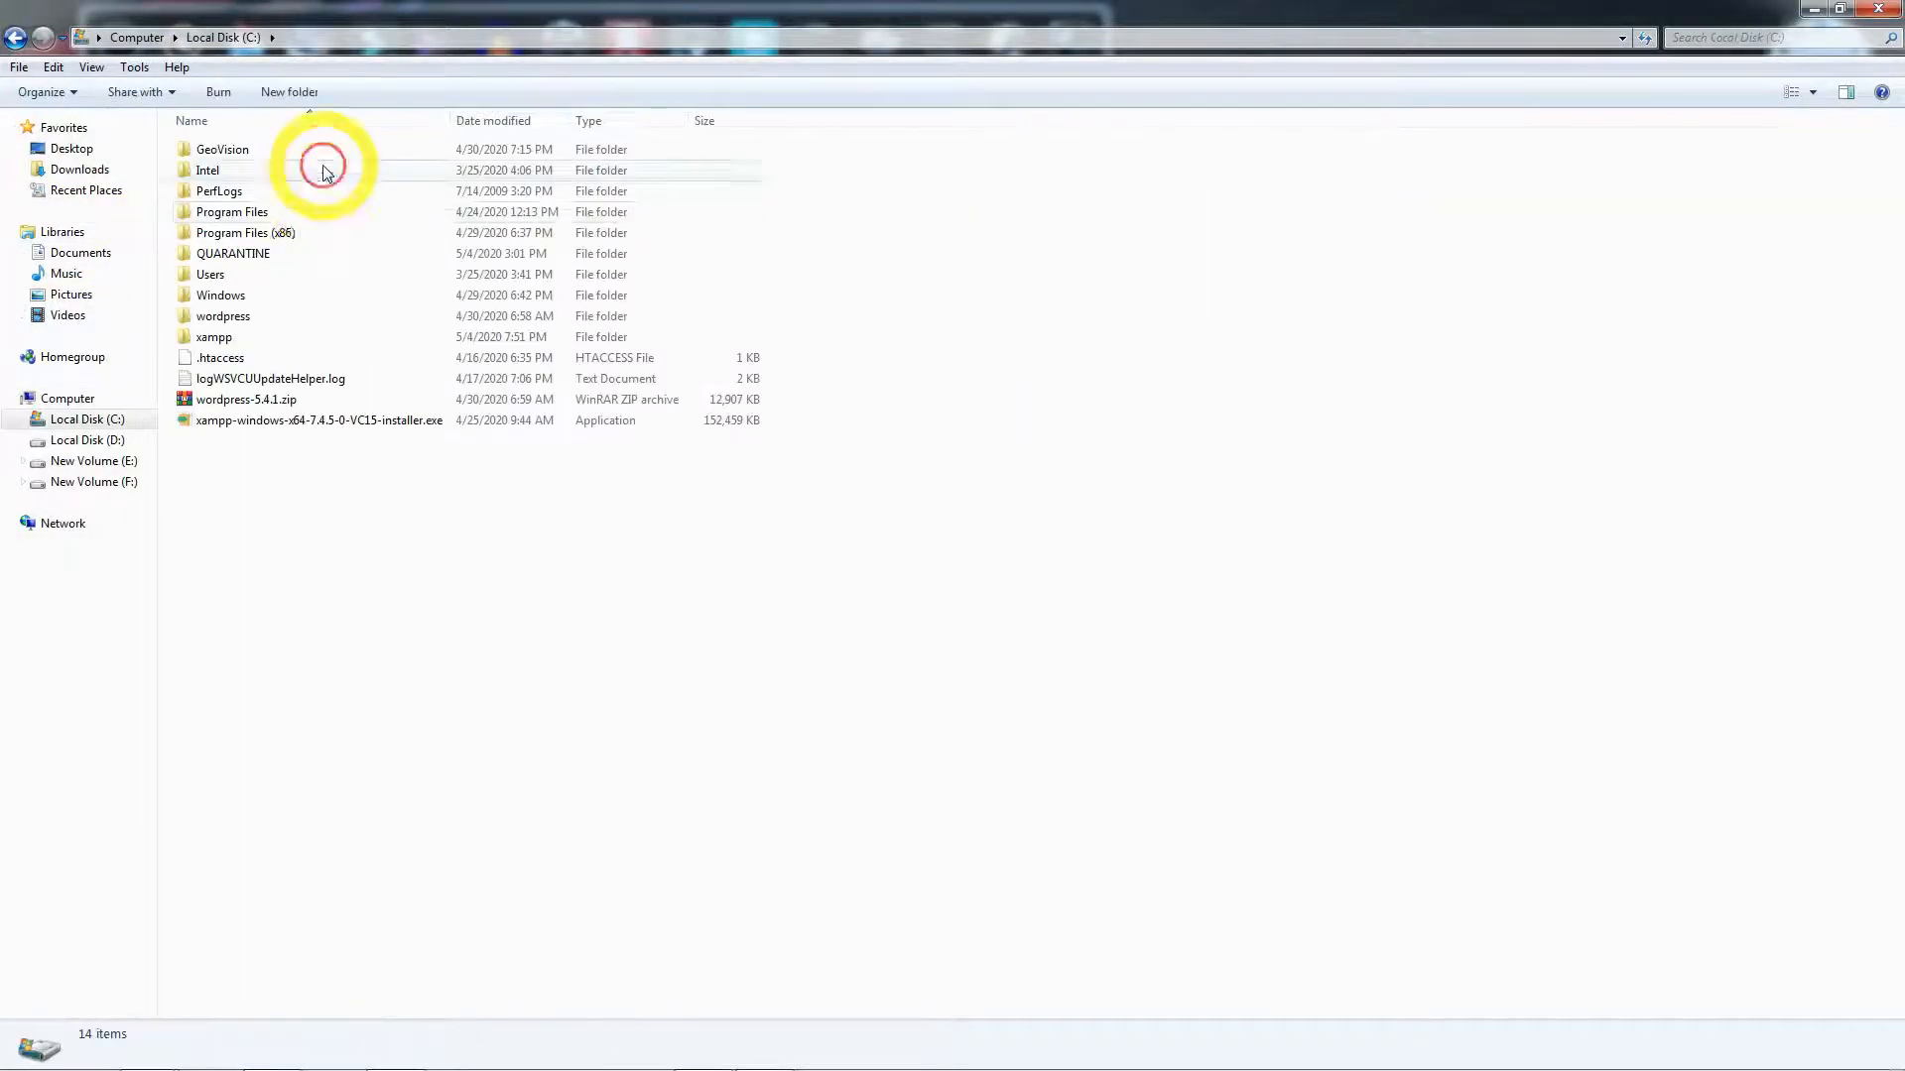
{"action": "double_click", "coordinate": [216, 337]}
{"action": "left_click", "coordinate": [227, 258]}
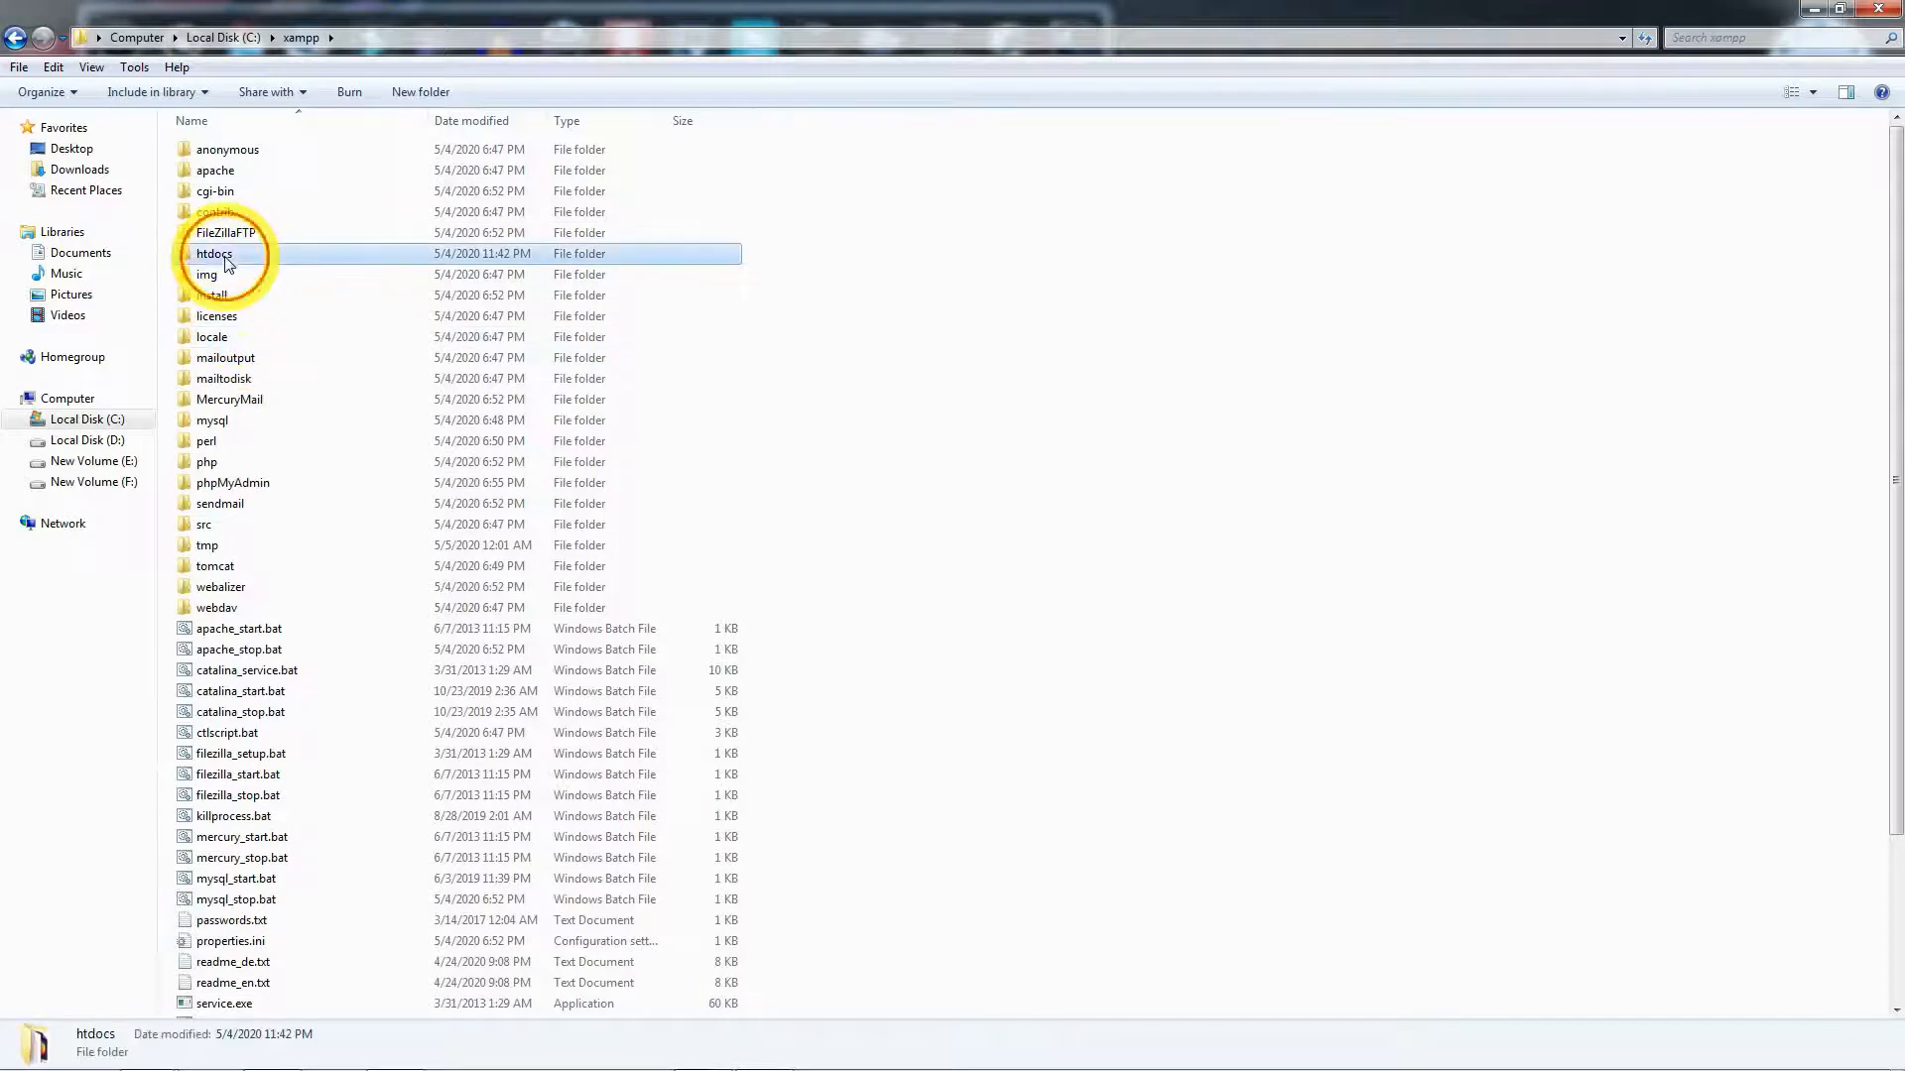
{"action": "double_click", "coordinate": [226, 258]}
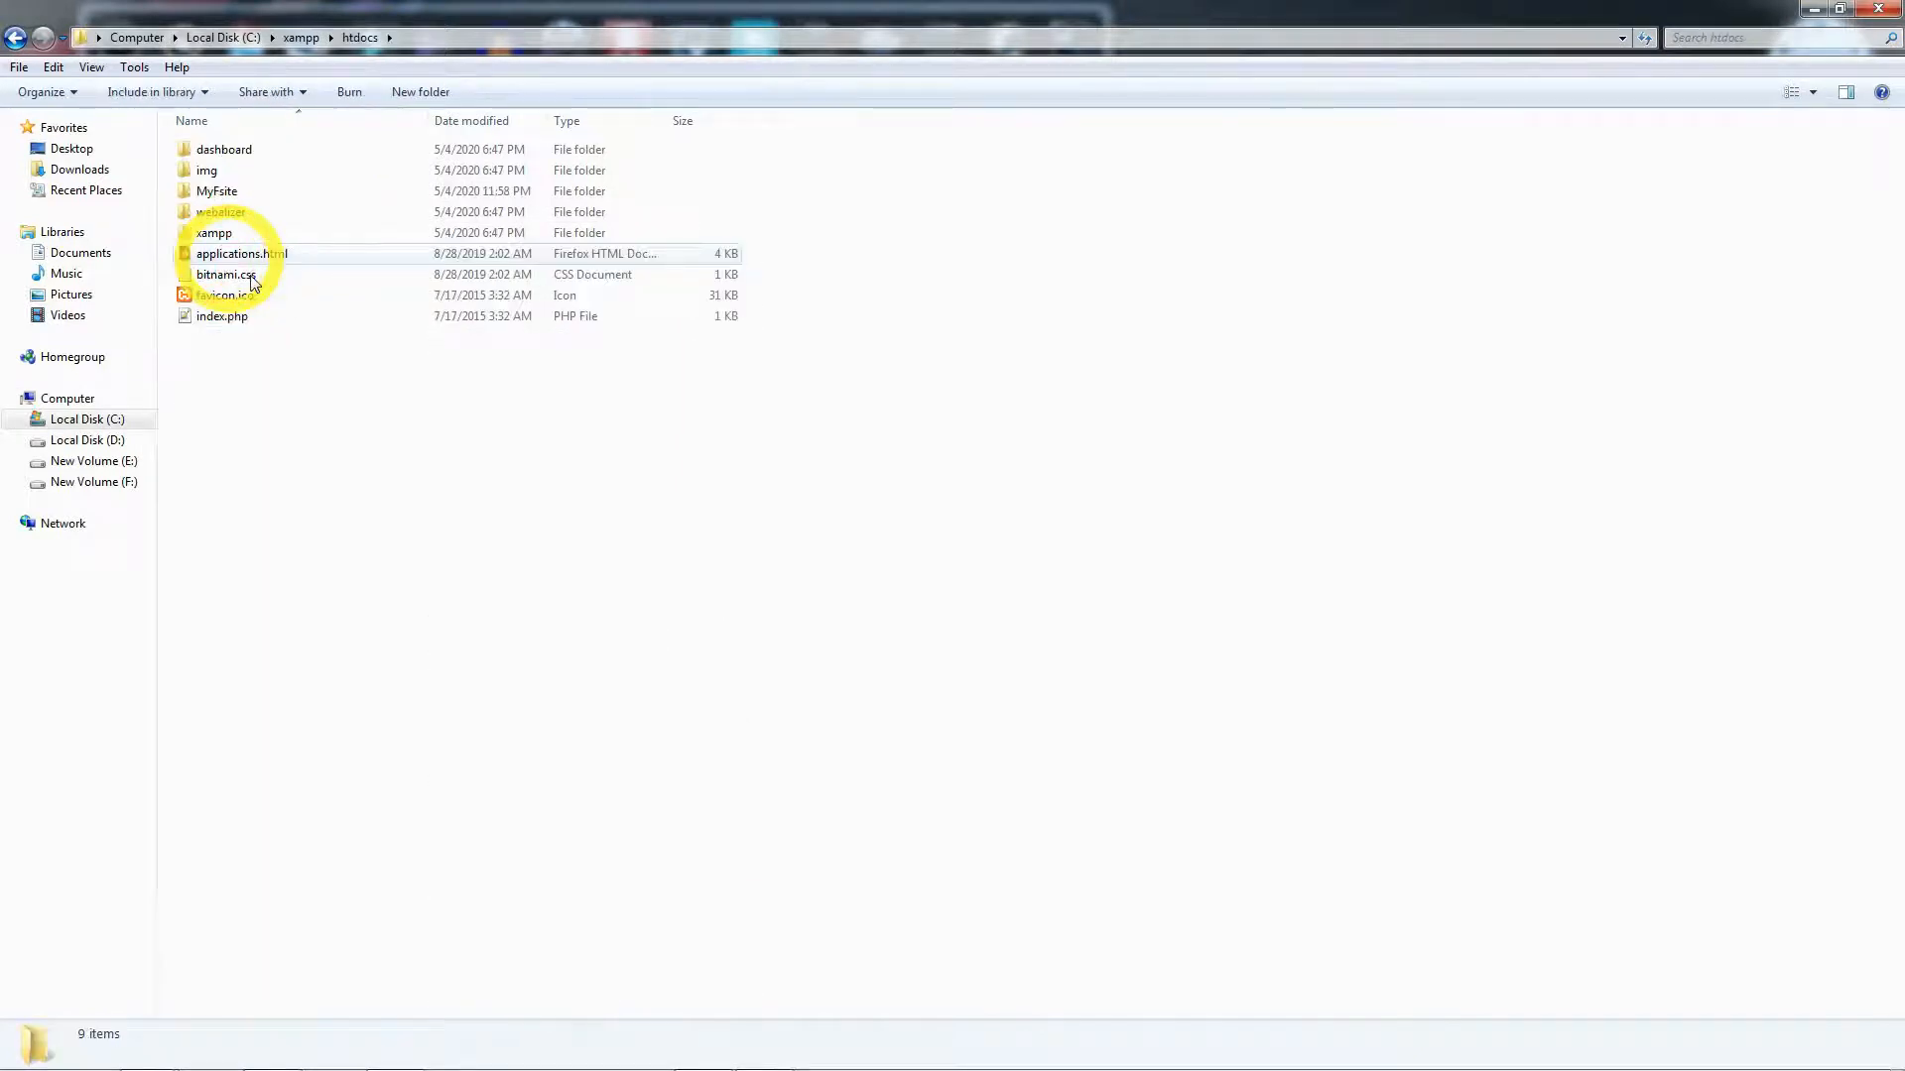
- Create a new folder named php in htdocs and open it
{"action": "right_click", "coordinate": [240, 378]}
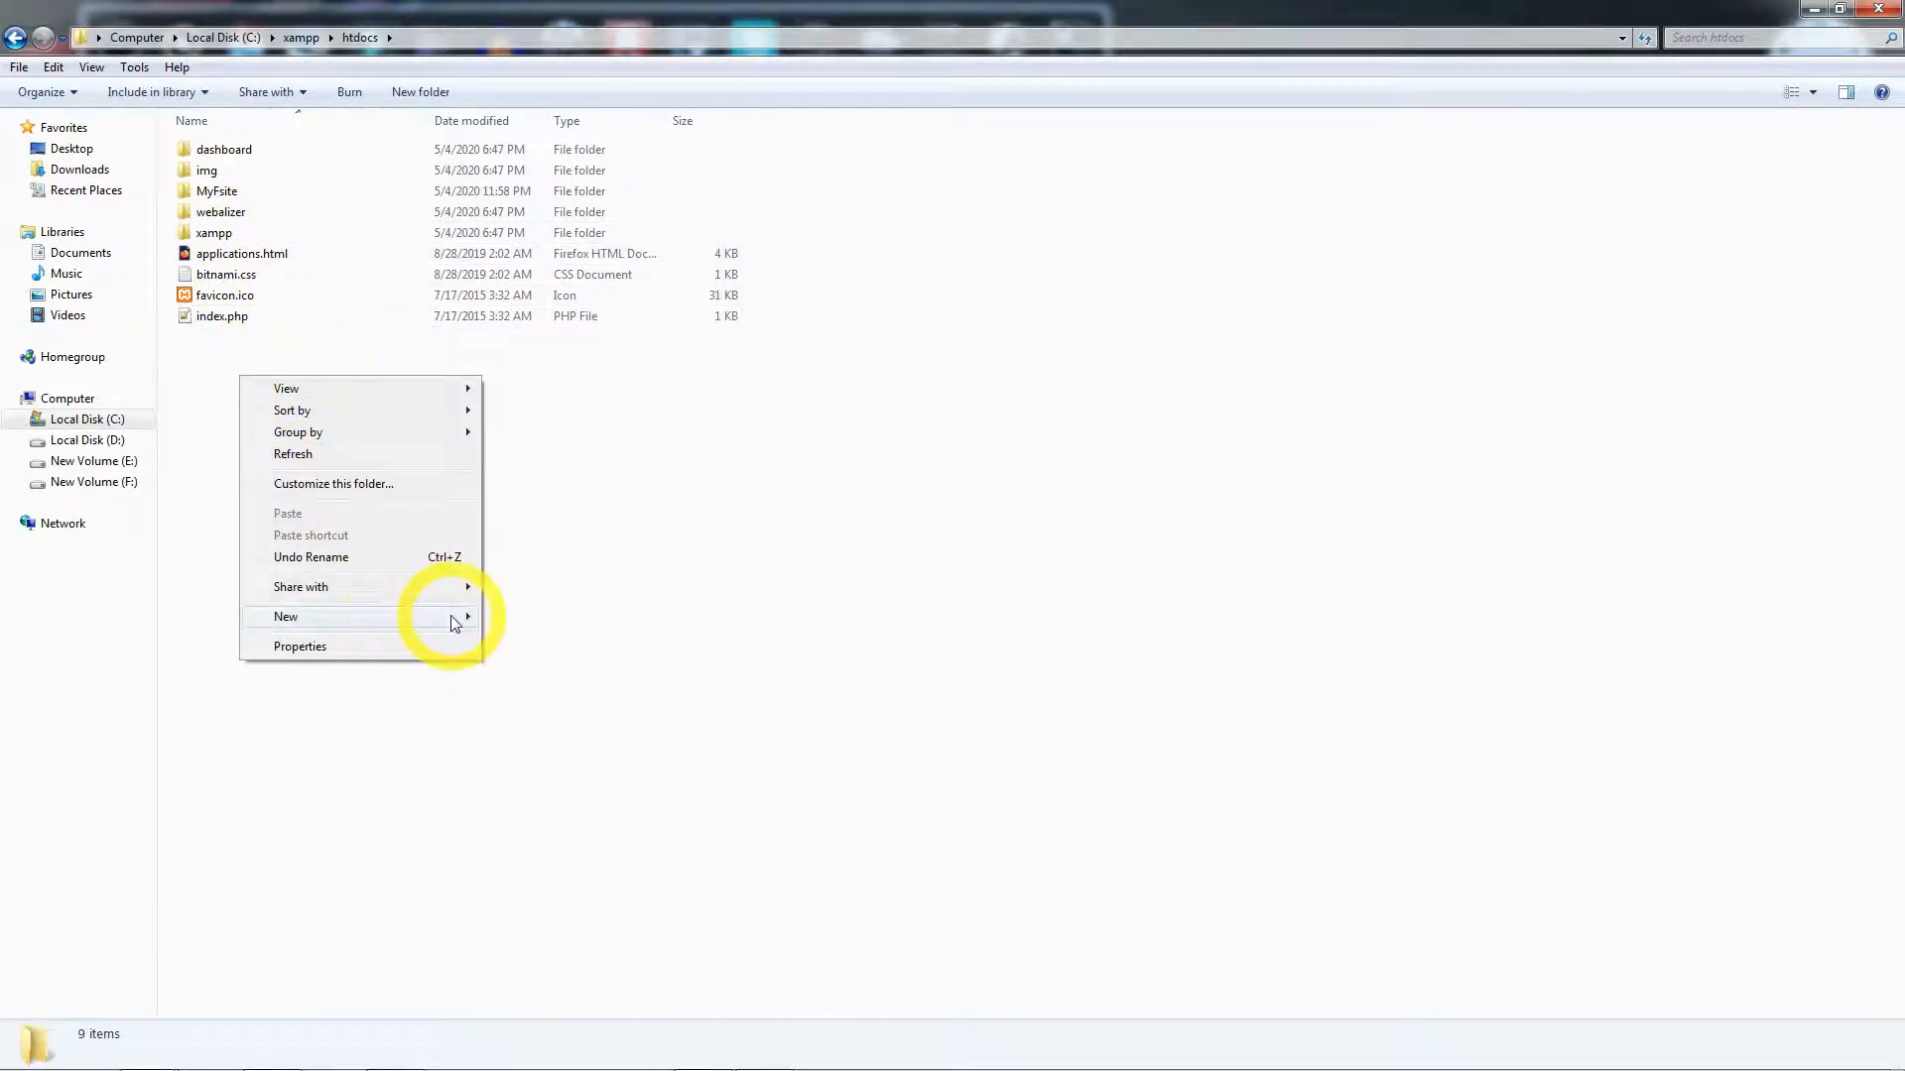
{"action": "left_click", "coordinate": [506, 610]}
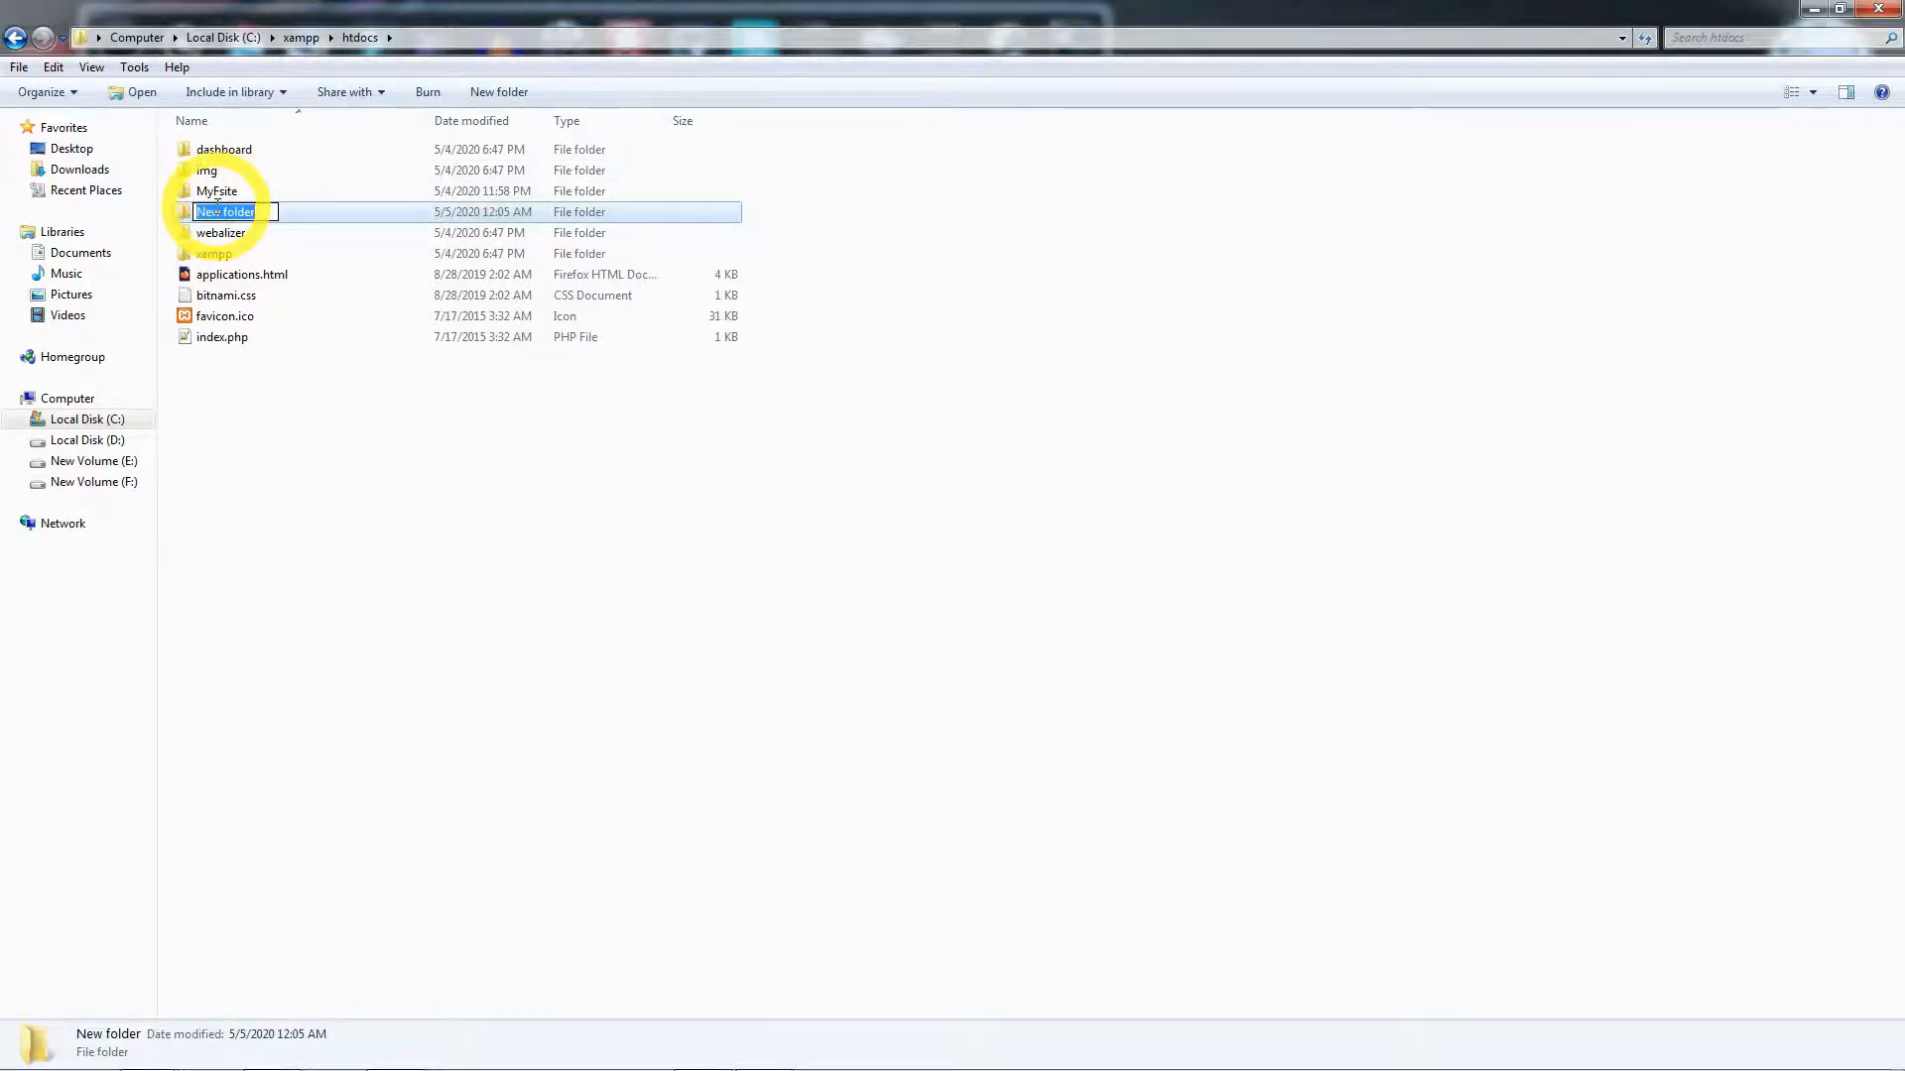
{"action": "key", "text": "Return"}
{"action": "double_click", "coordinate": [220, 224]}
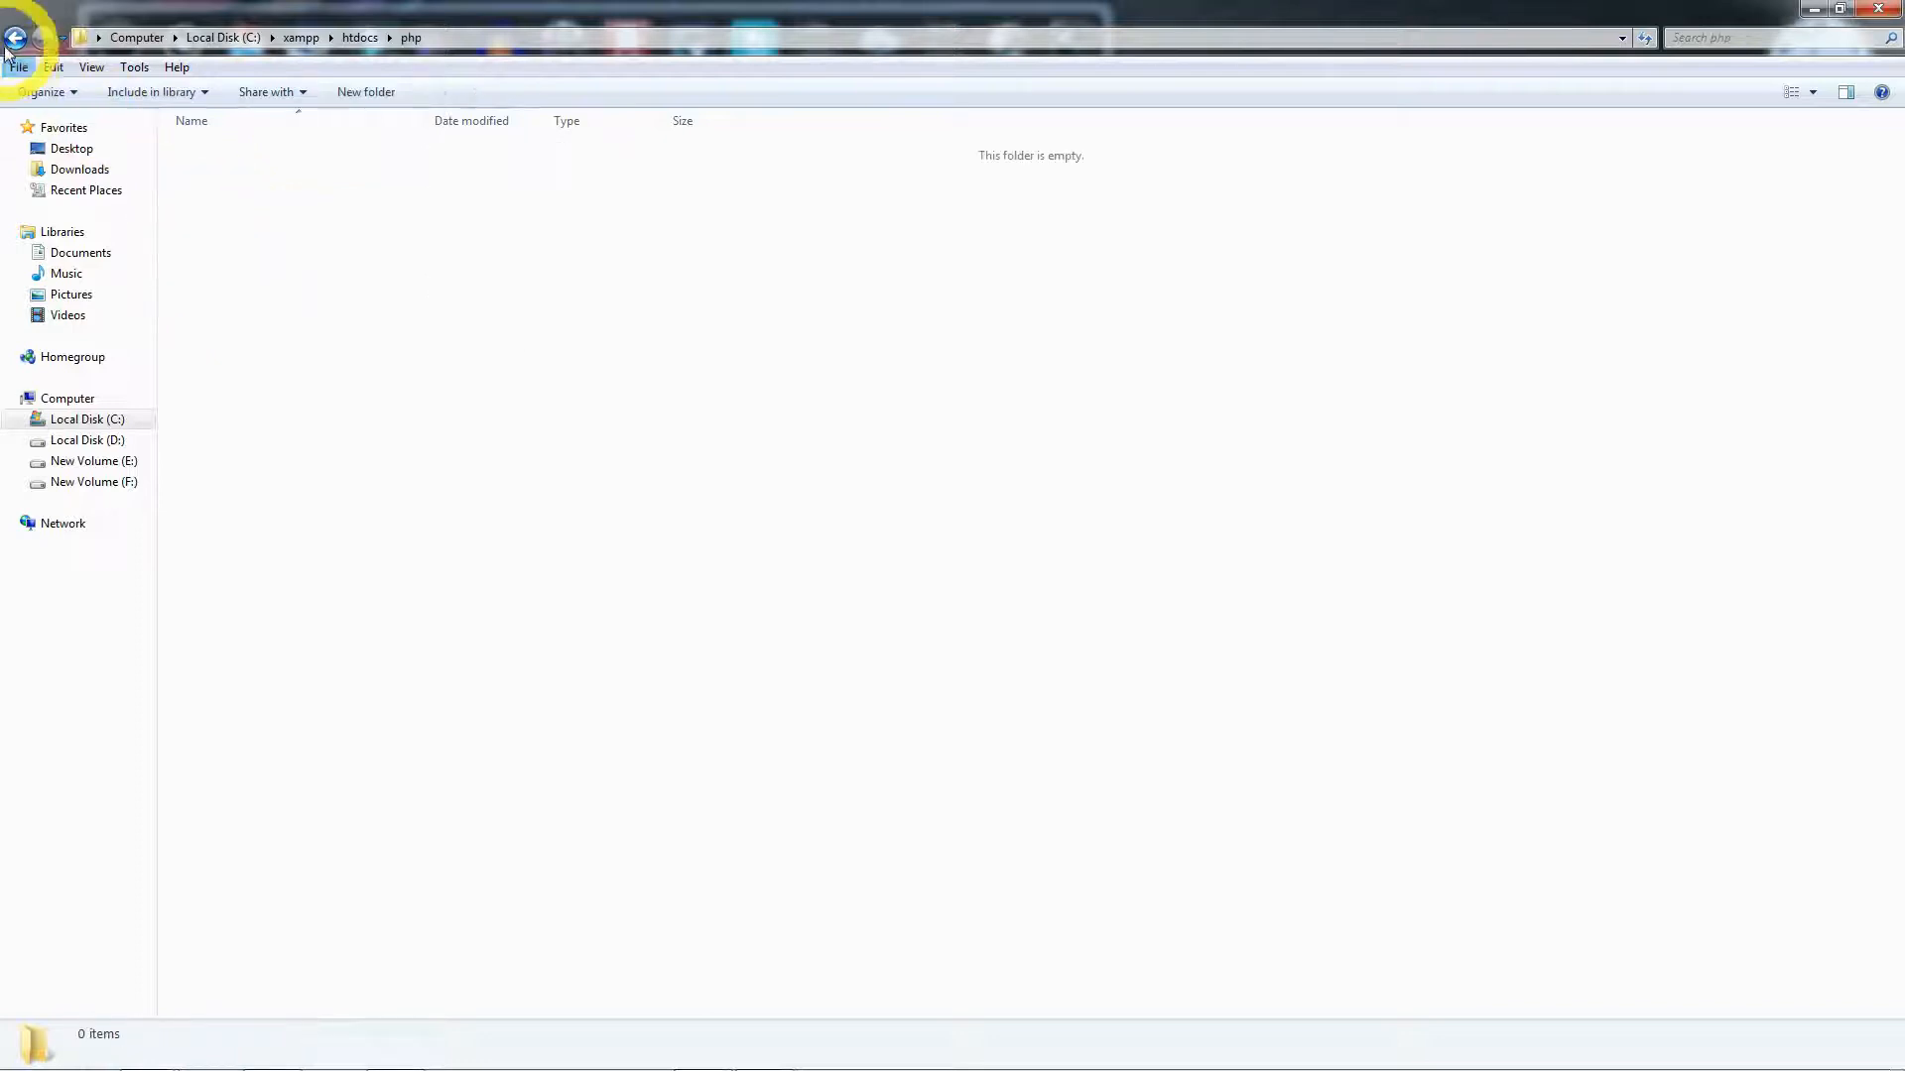
{"action": "left_click", "coordinate": [15, 37]}
{"action": "double_click", "coordinate": [244, 208]}
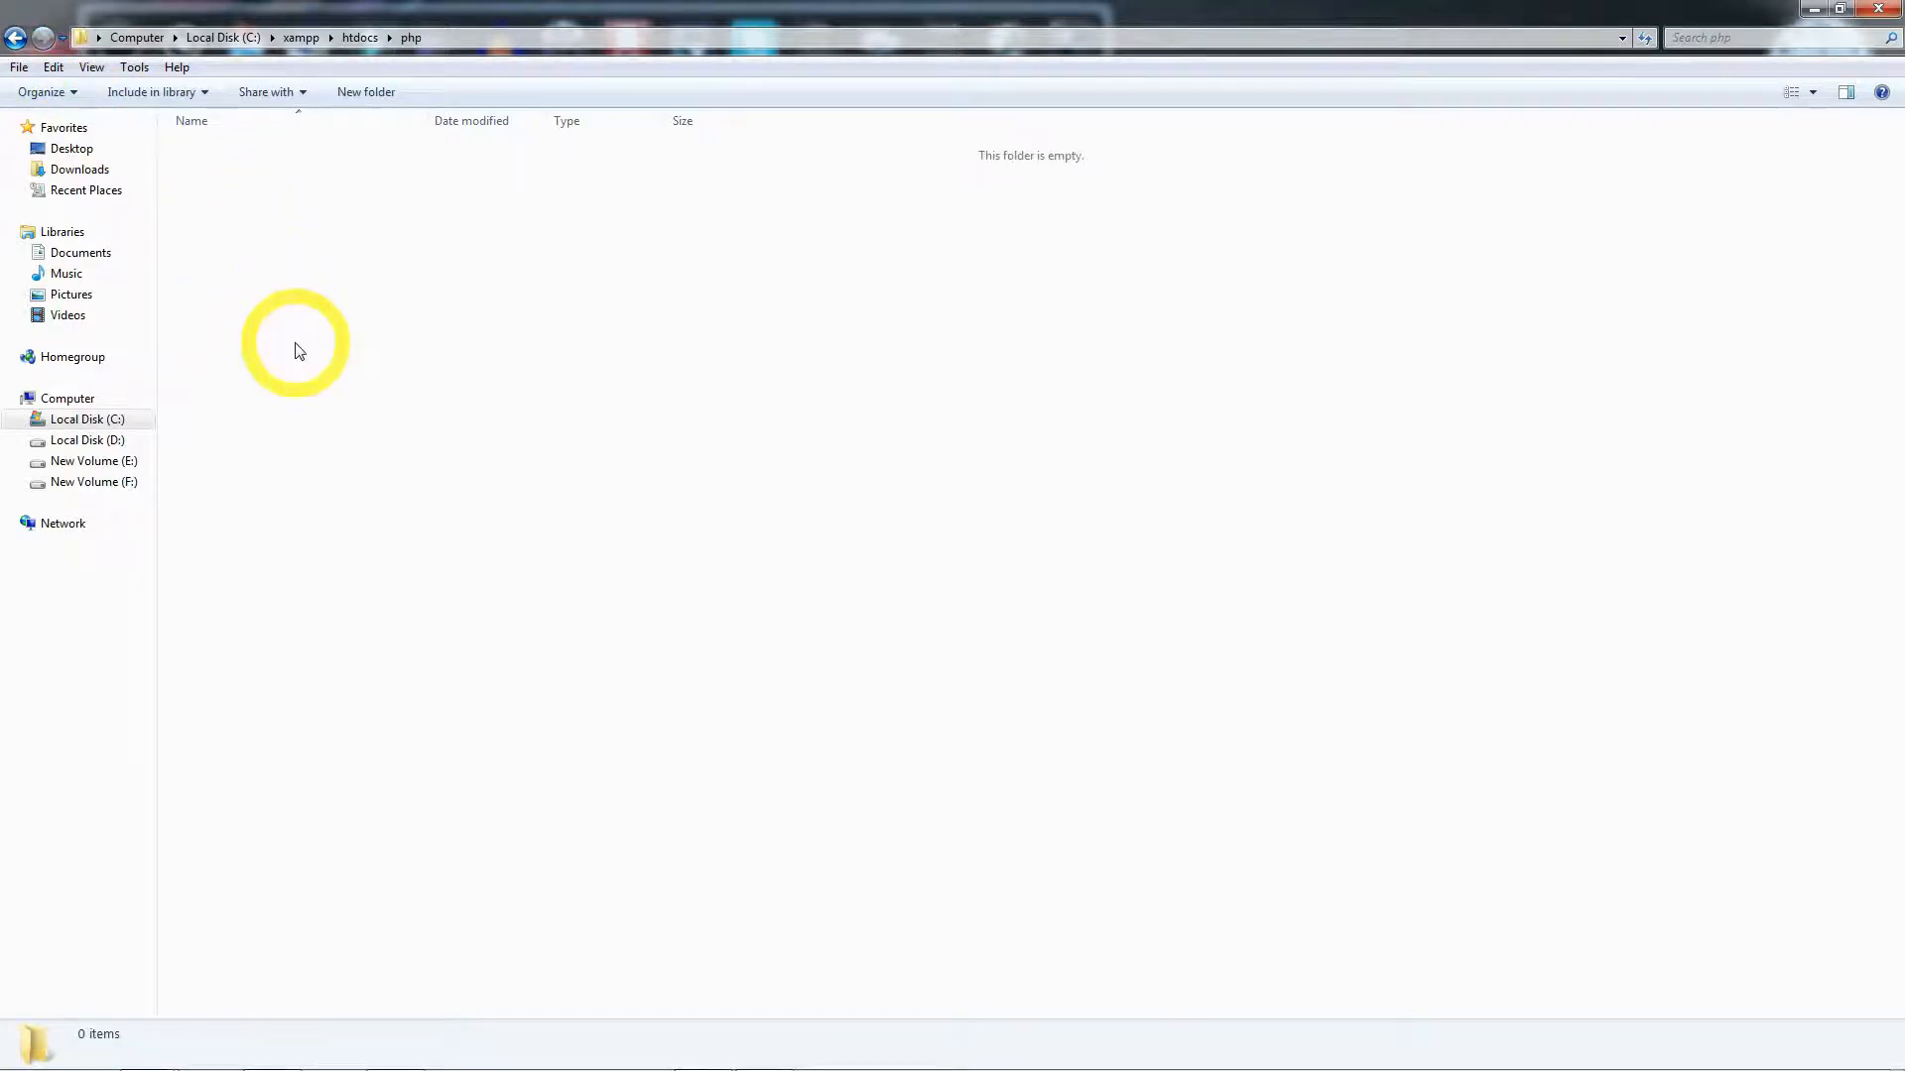
- Create a new text document inside the php folder
{"action": "right_click", "coordinate": [322, 295]}
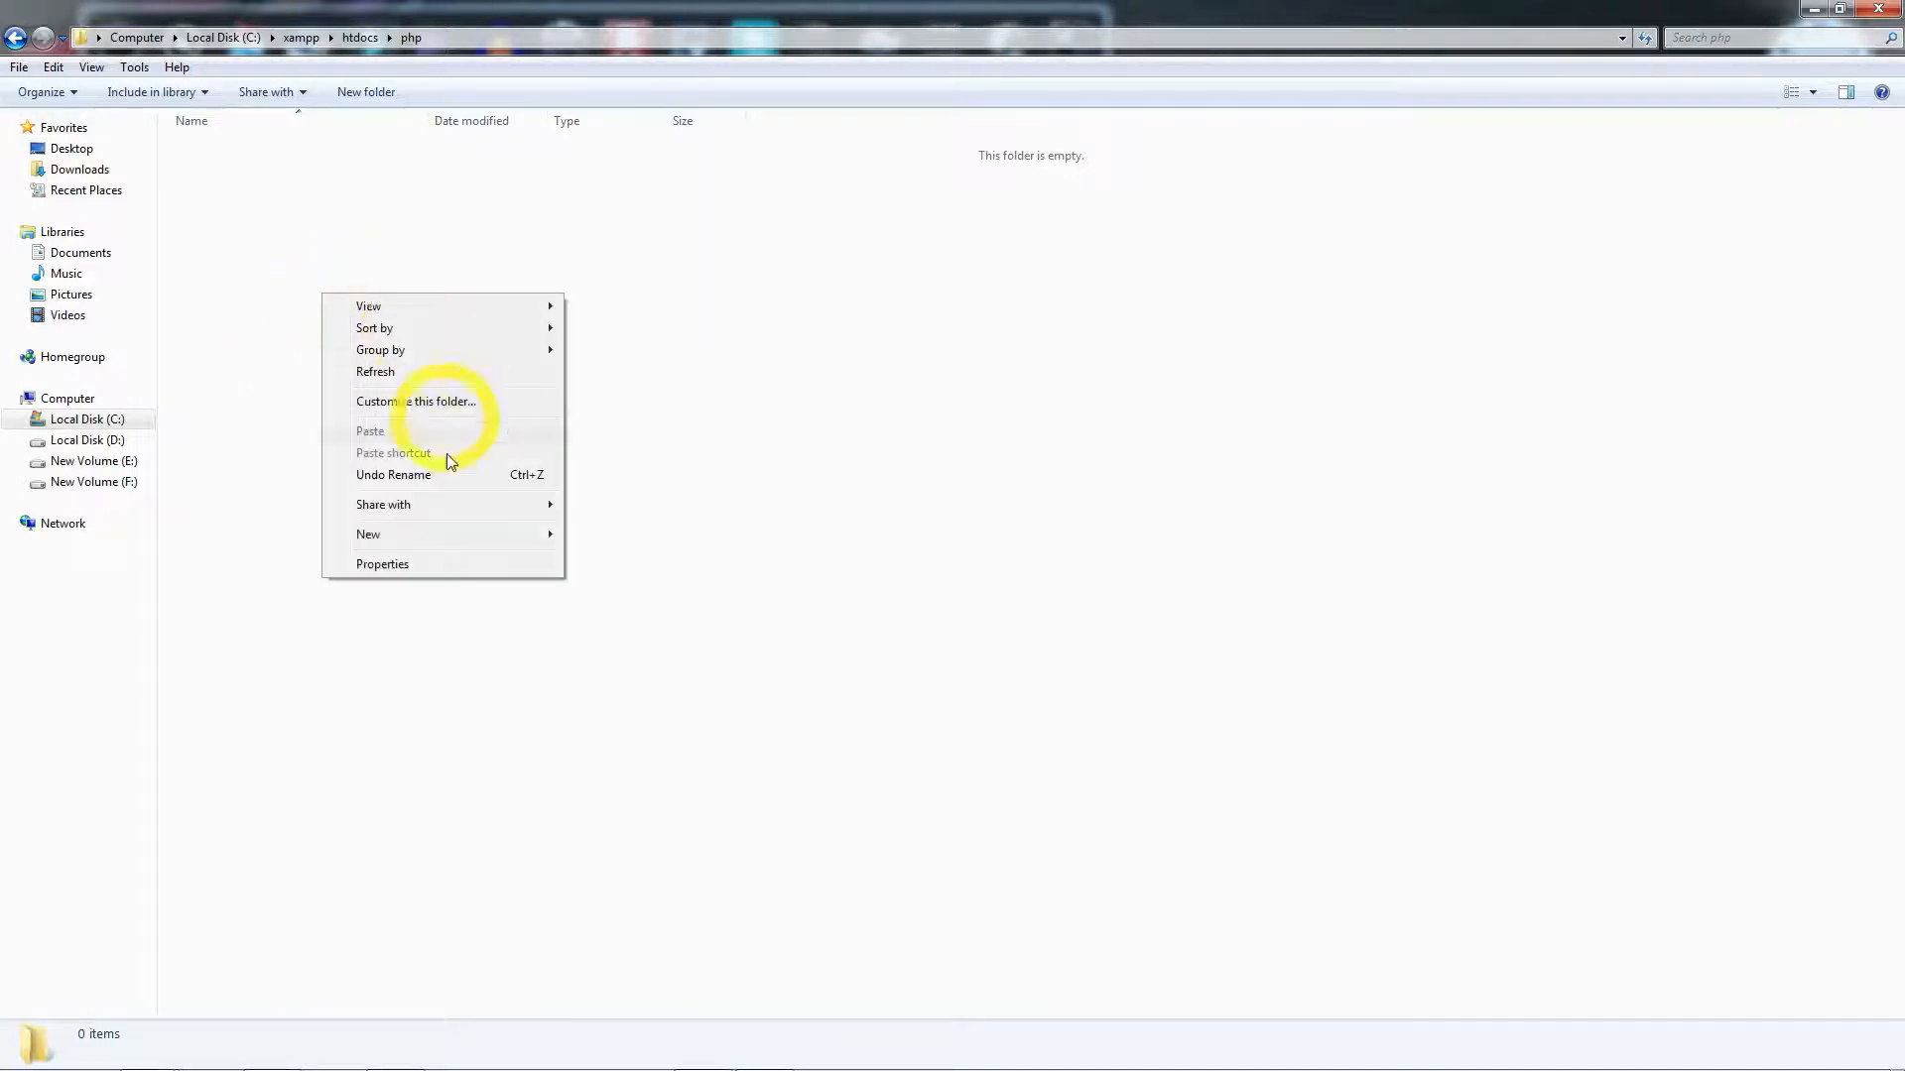
{"action": "mouse_move", "coordinate": [478, 535]}
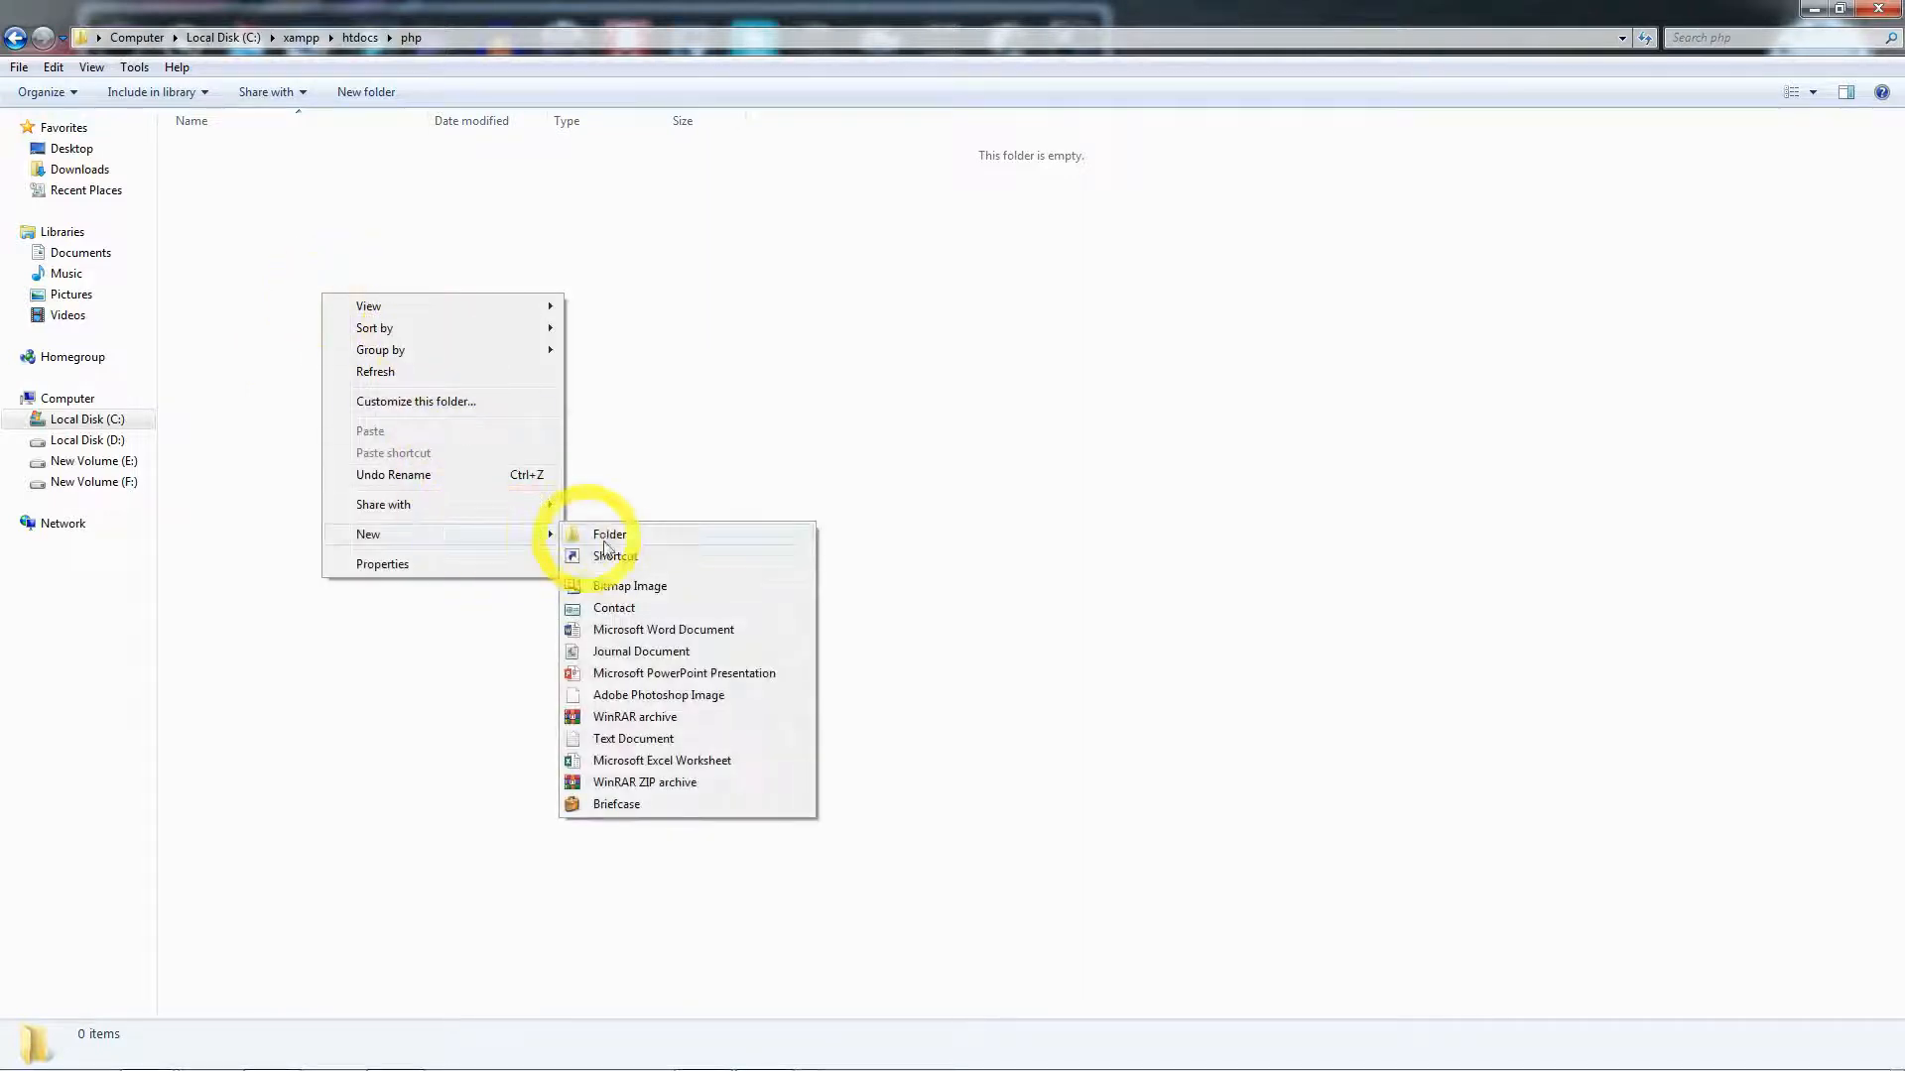
{"action": "left_click", "coordinate": [667, 740]}
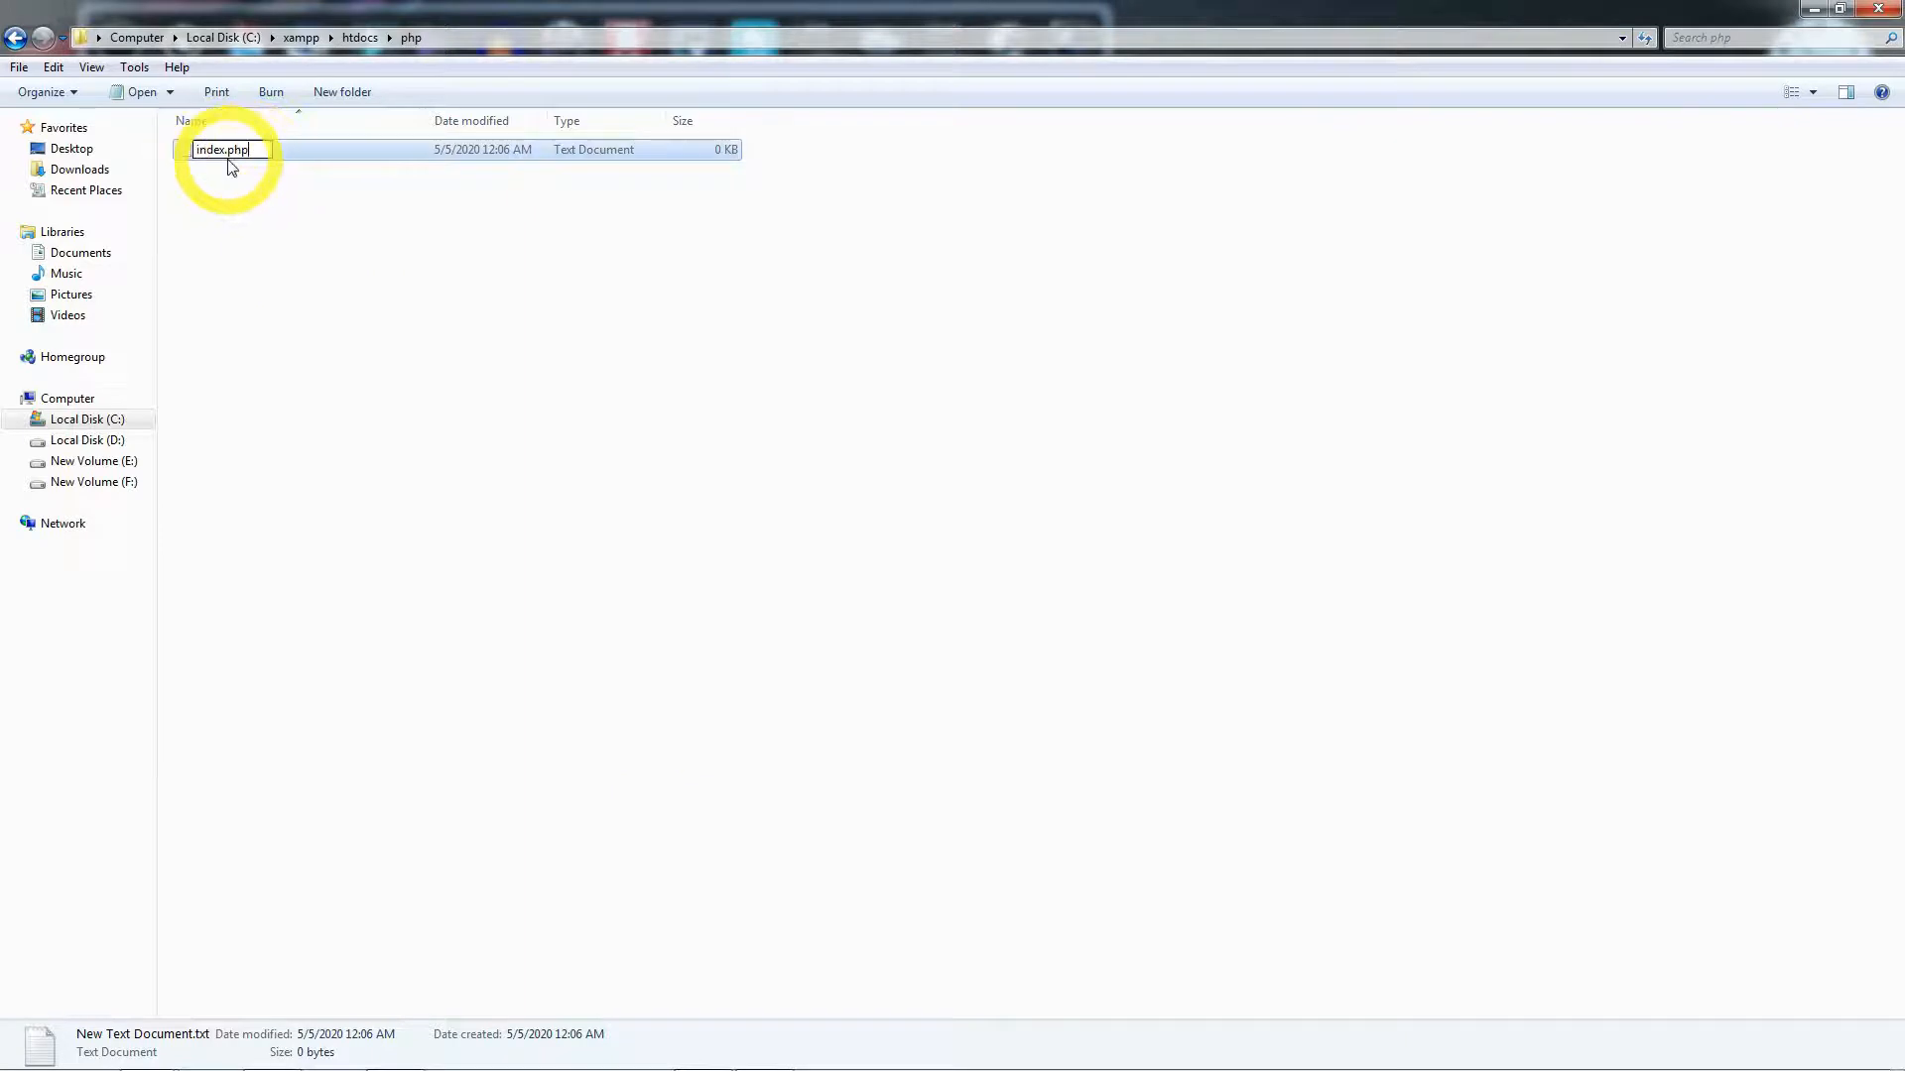
- Rename the document to index.php and open it in Sublime Text
{"action": "key", "text": "Return"}
{"action": "key", "text": "Return"}
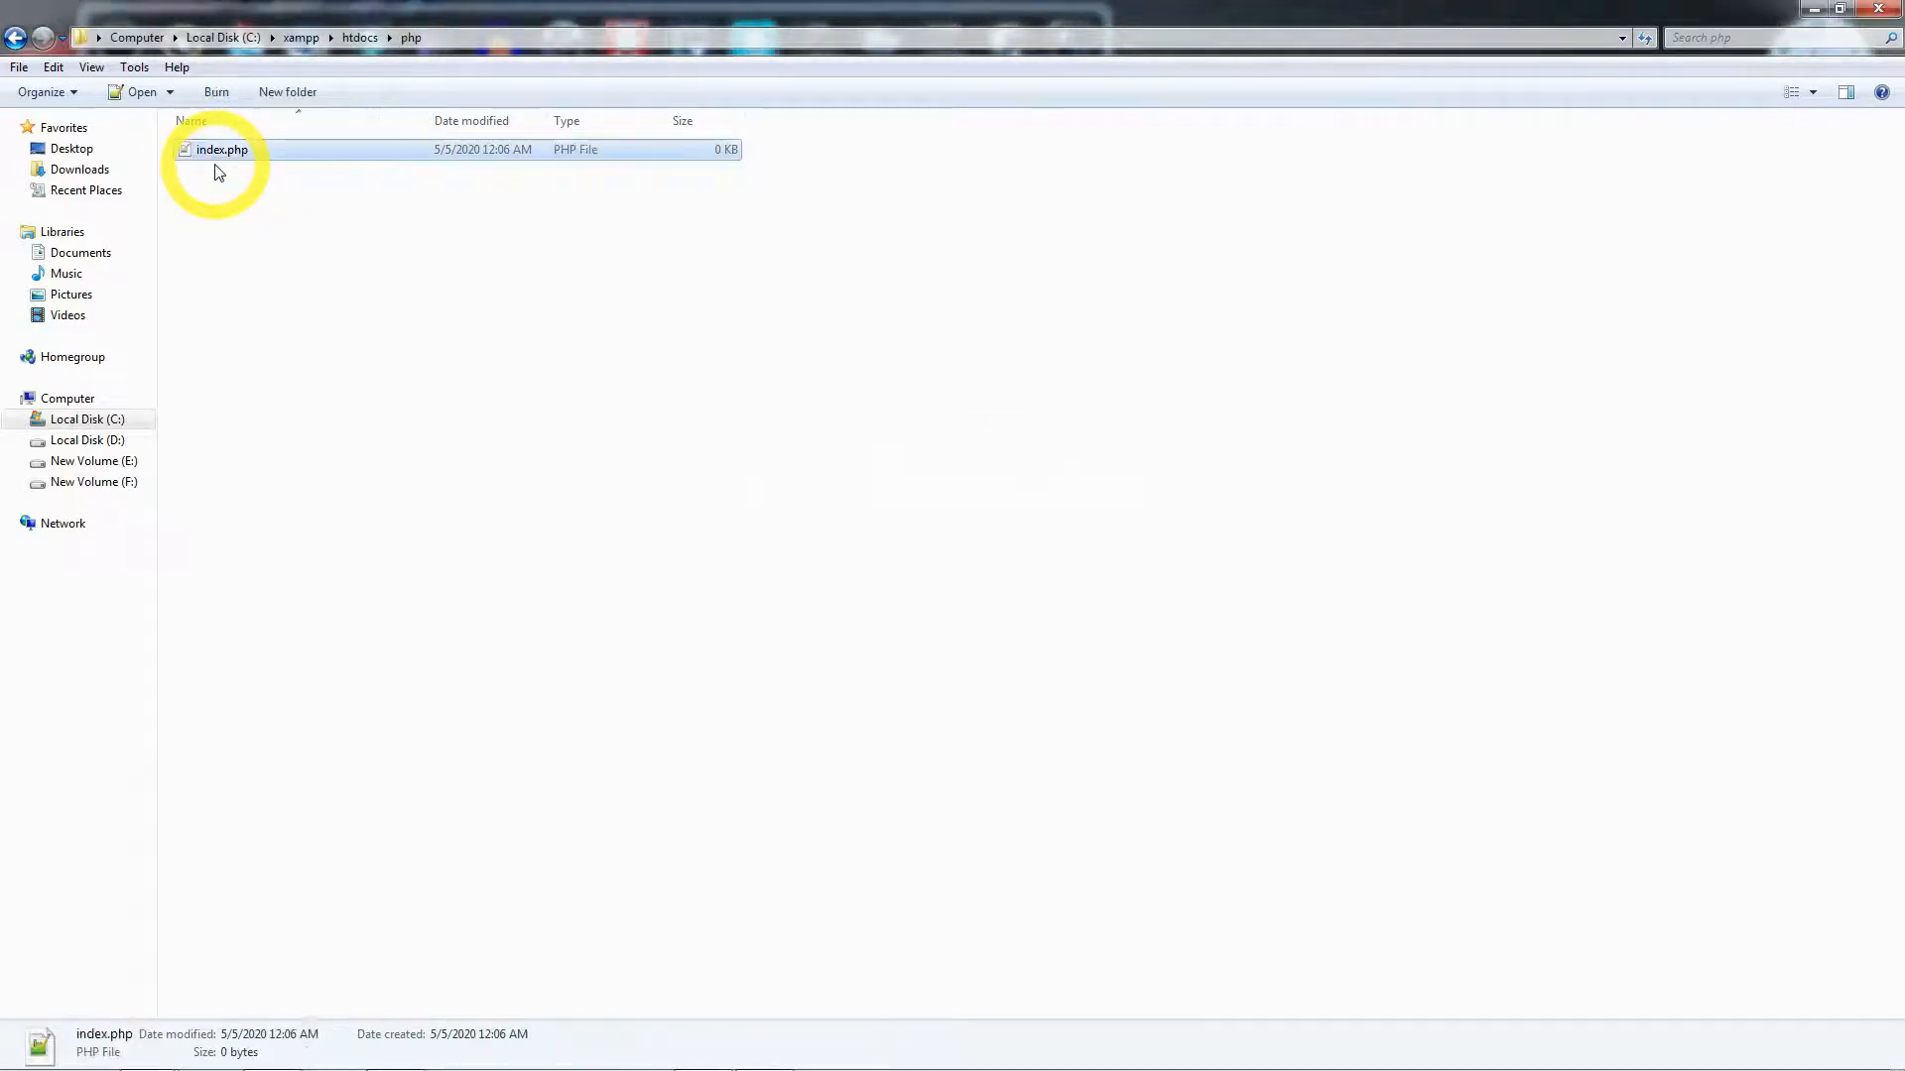
{"action": "right_click", "coordinate": [210, 152]}
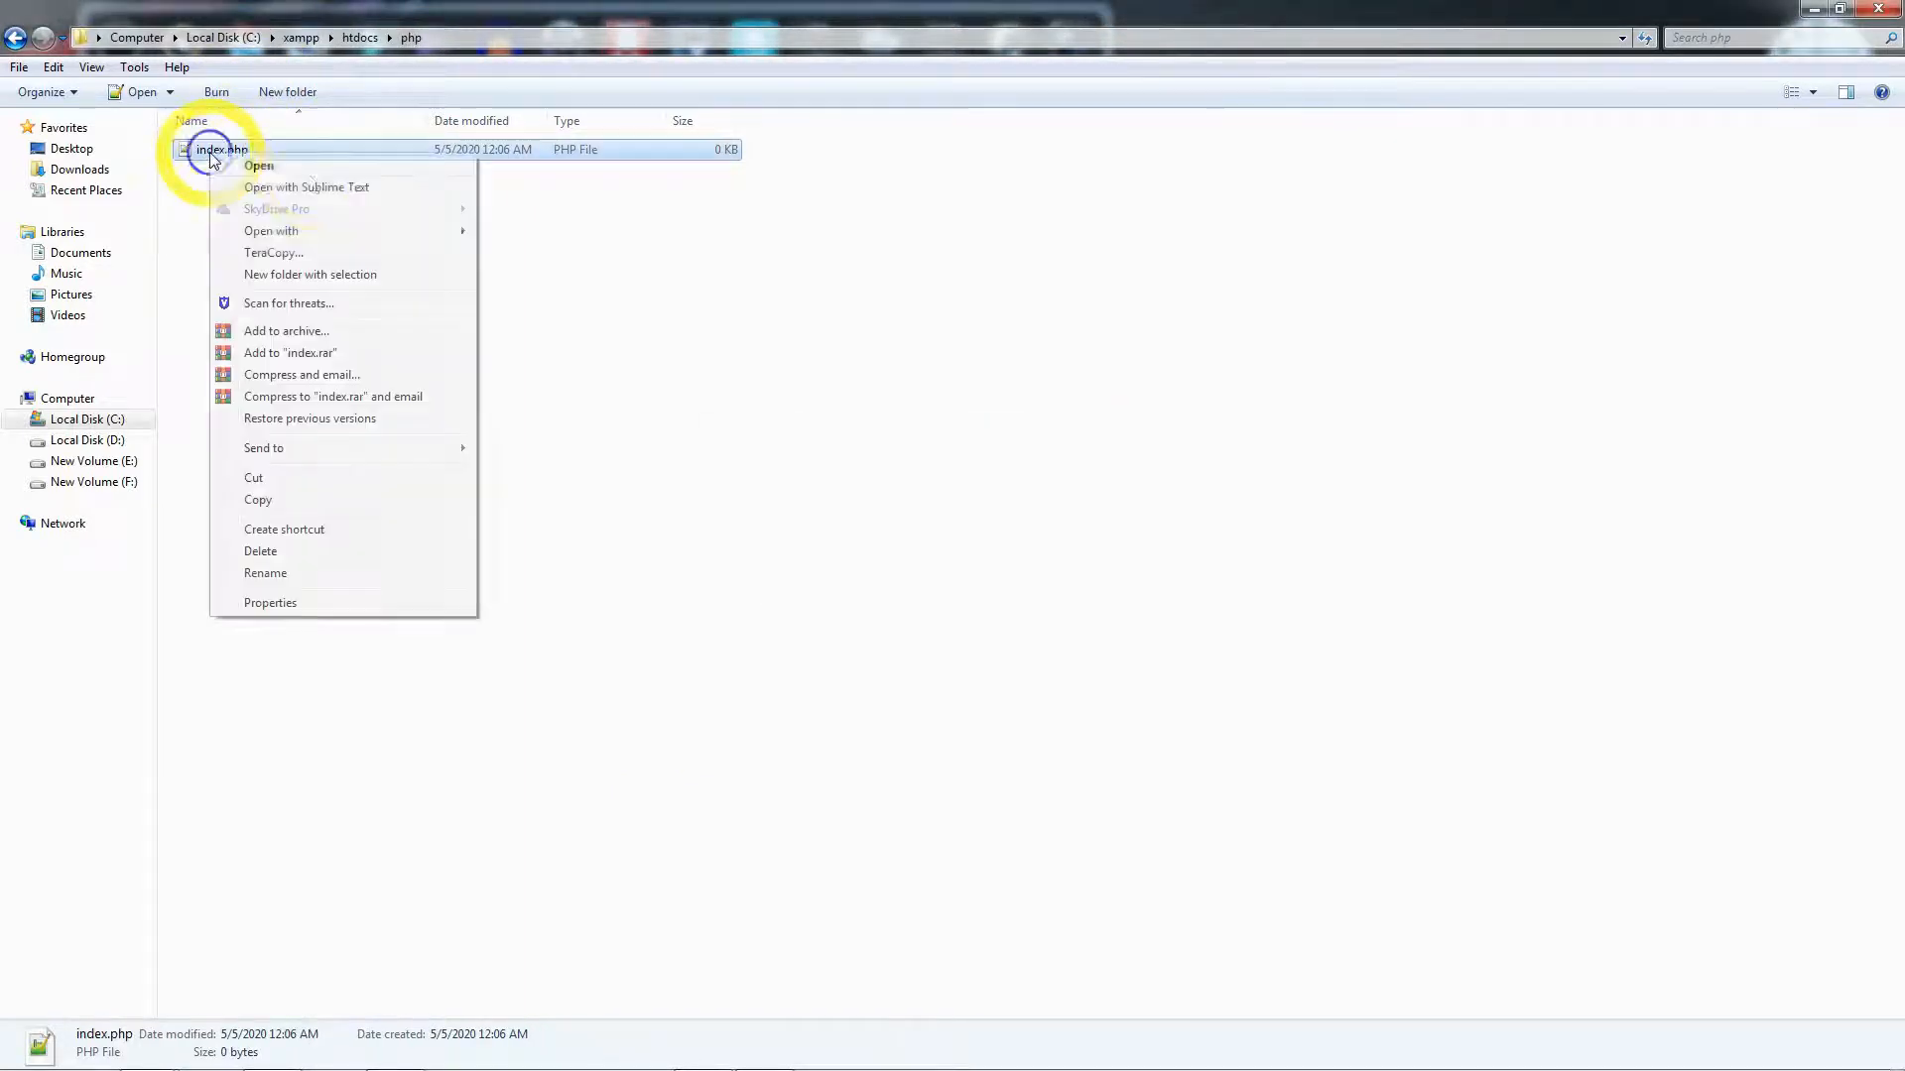
{"action": "left_click", "coordinate": [274, 189]}
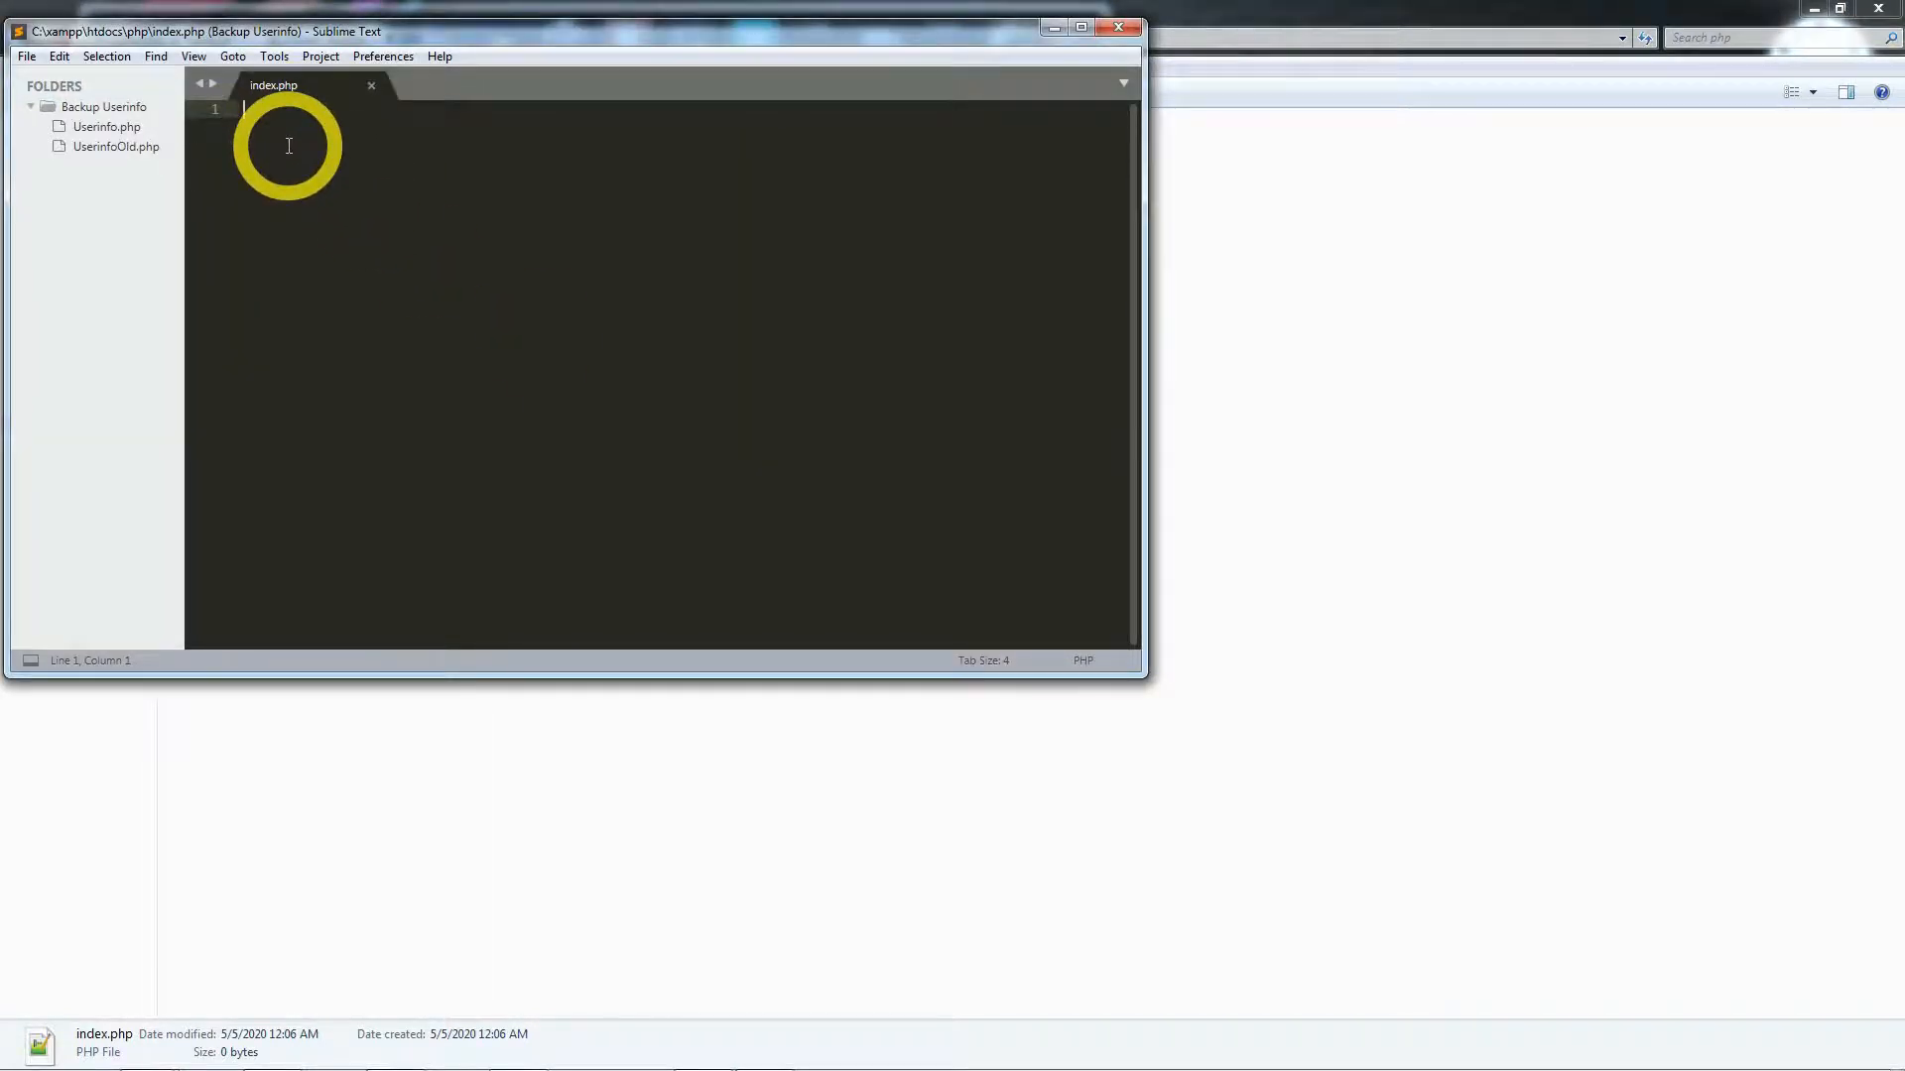
- Write <?php echo "This is my first php file."; in index.php, then close the editor
{"action": "type", "text": "<?php"}
{"action": "key", "text": "Return"}
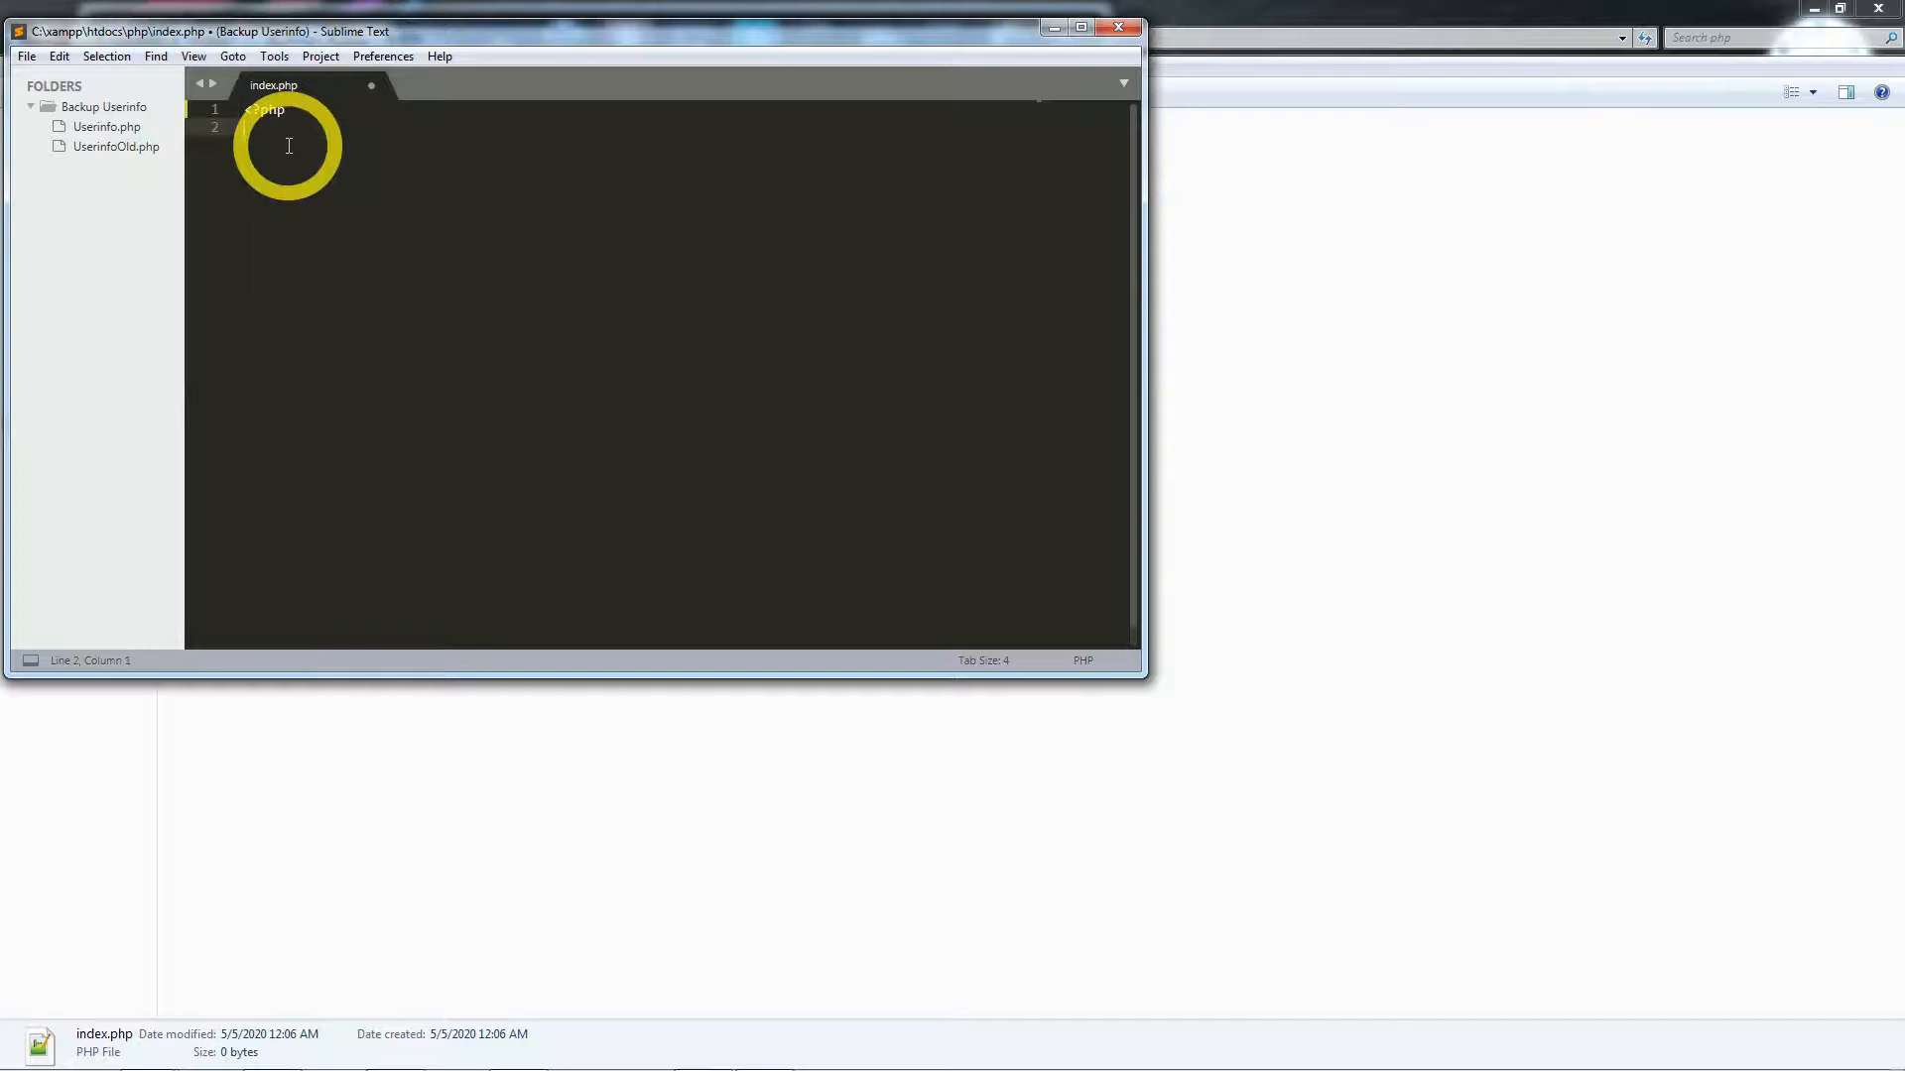
{"action": "type", "text": "echo \"This is my first php"}
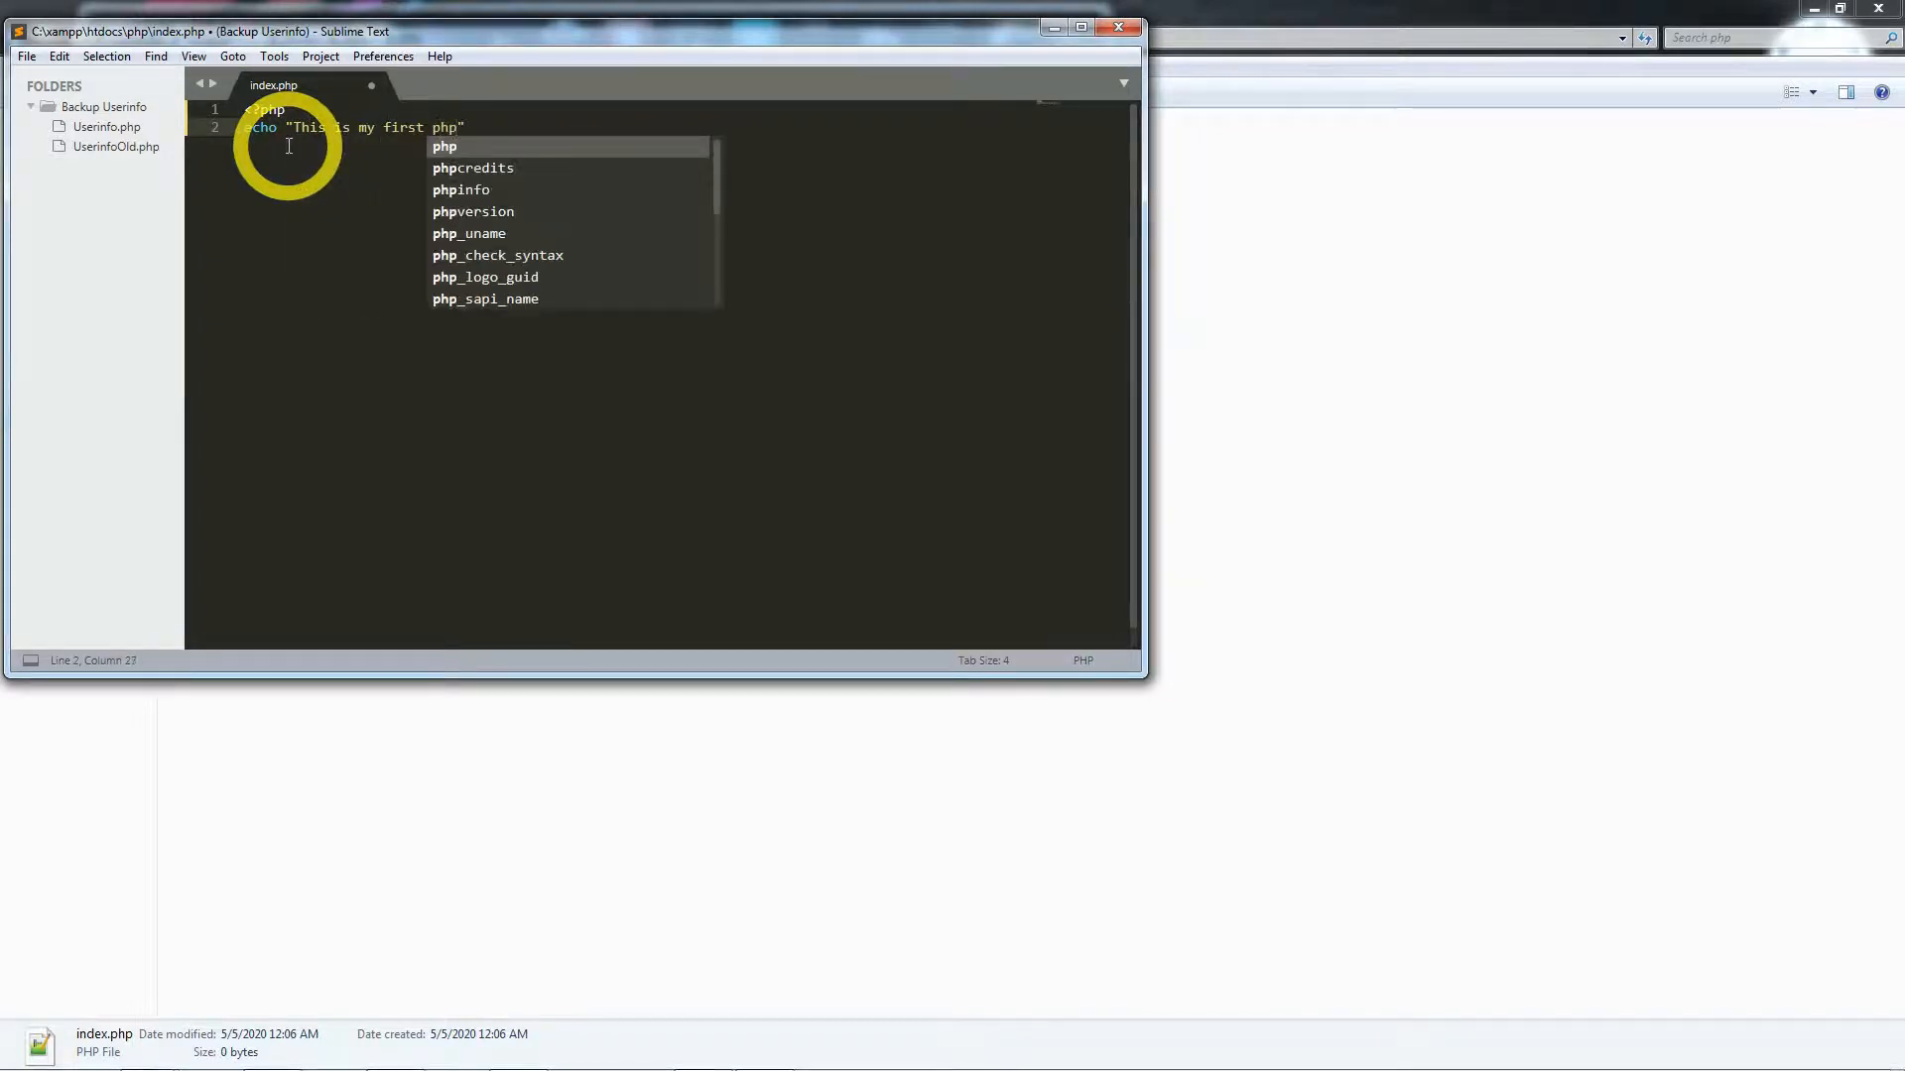
{"action": "type", "text": " file"}
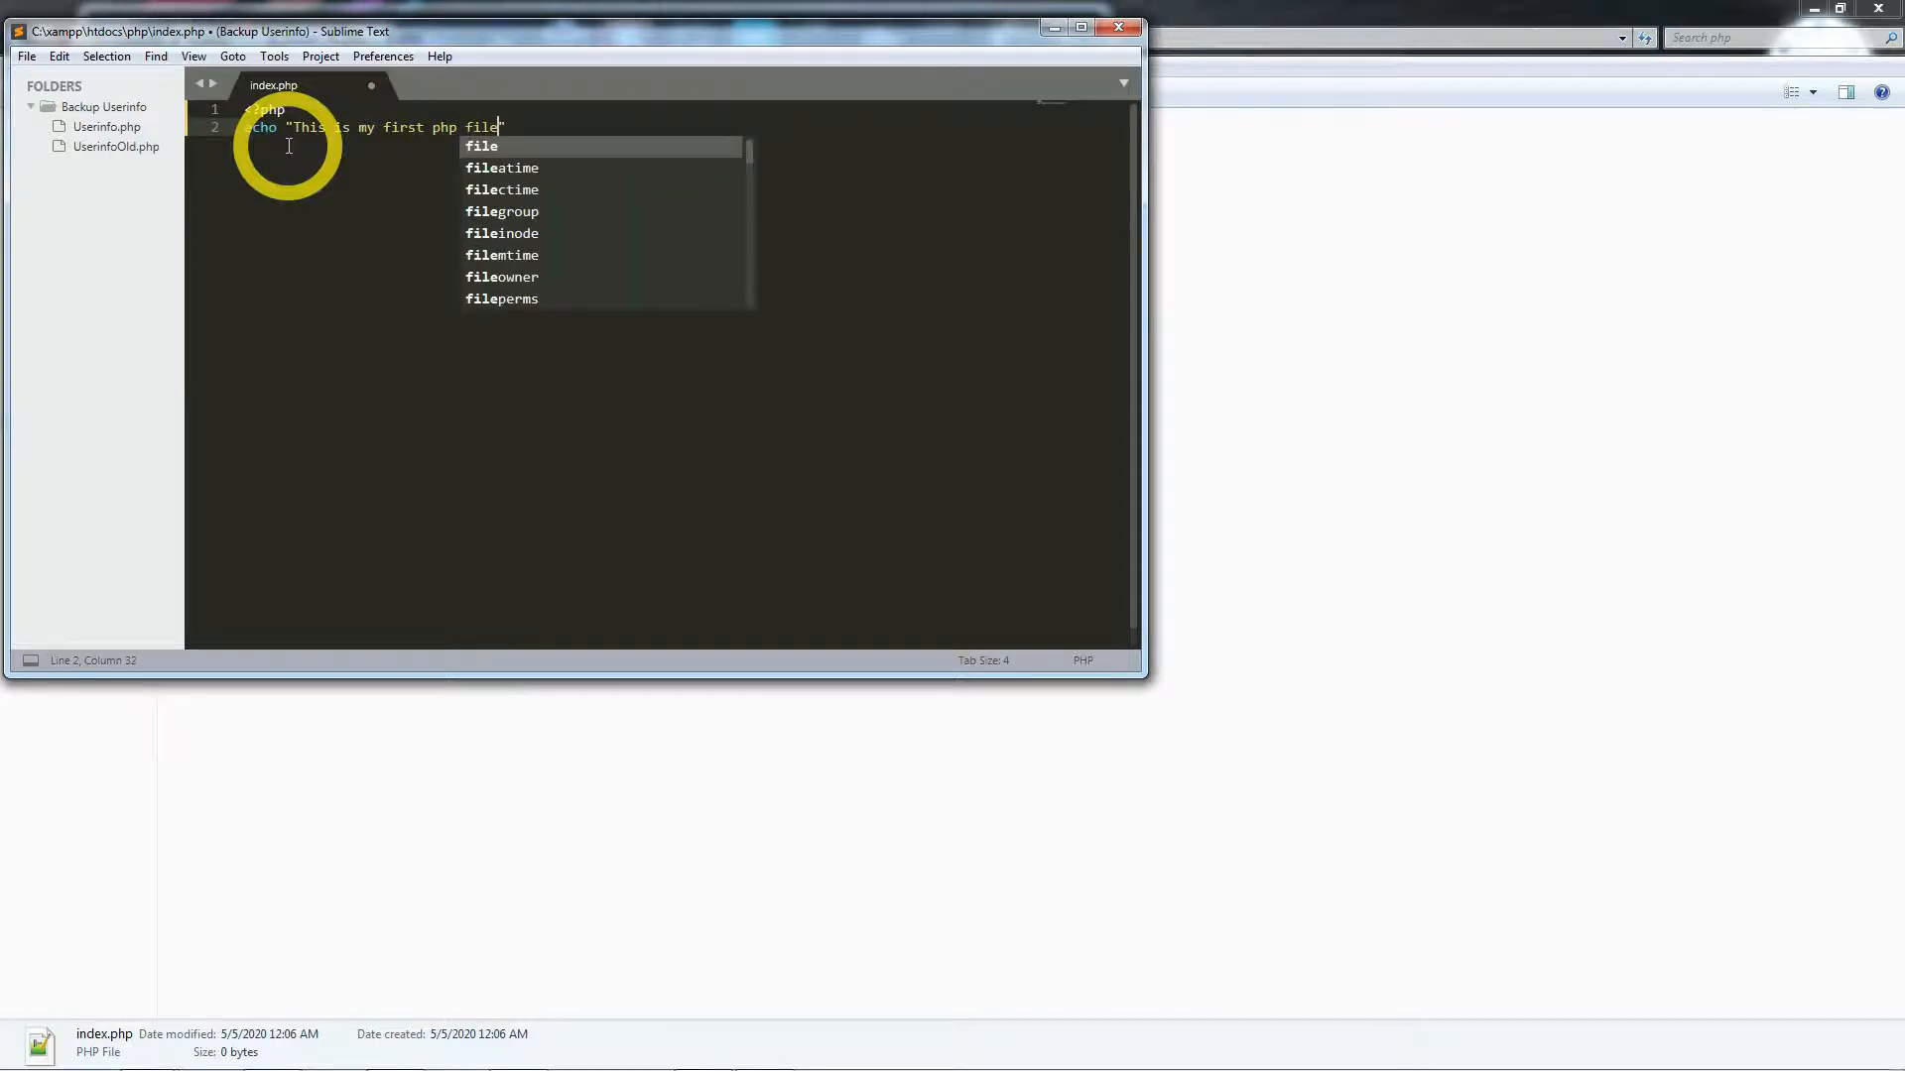
{"action": "type", "text": "."}
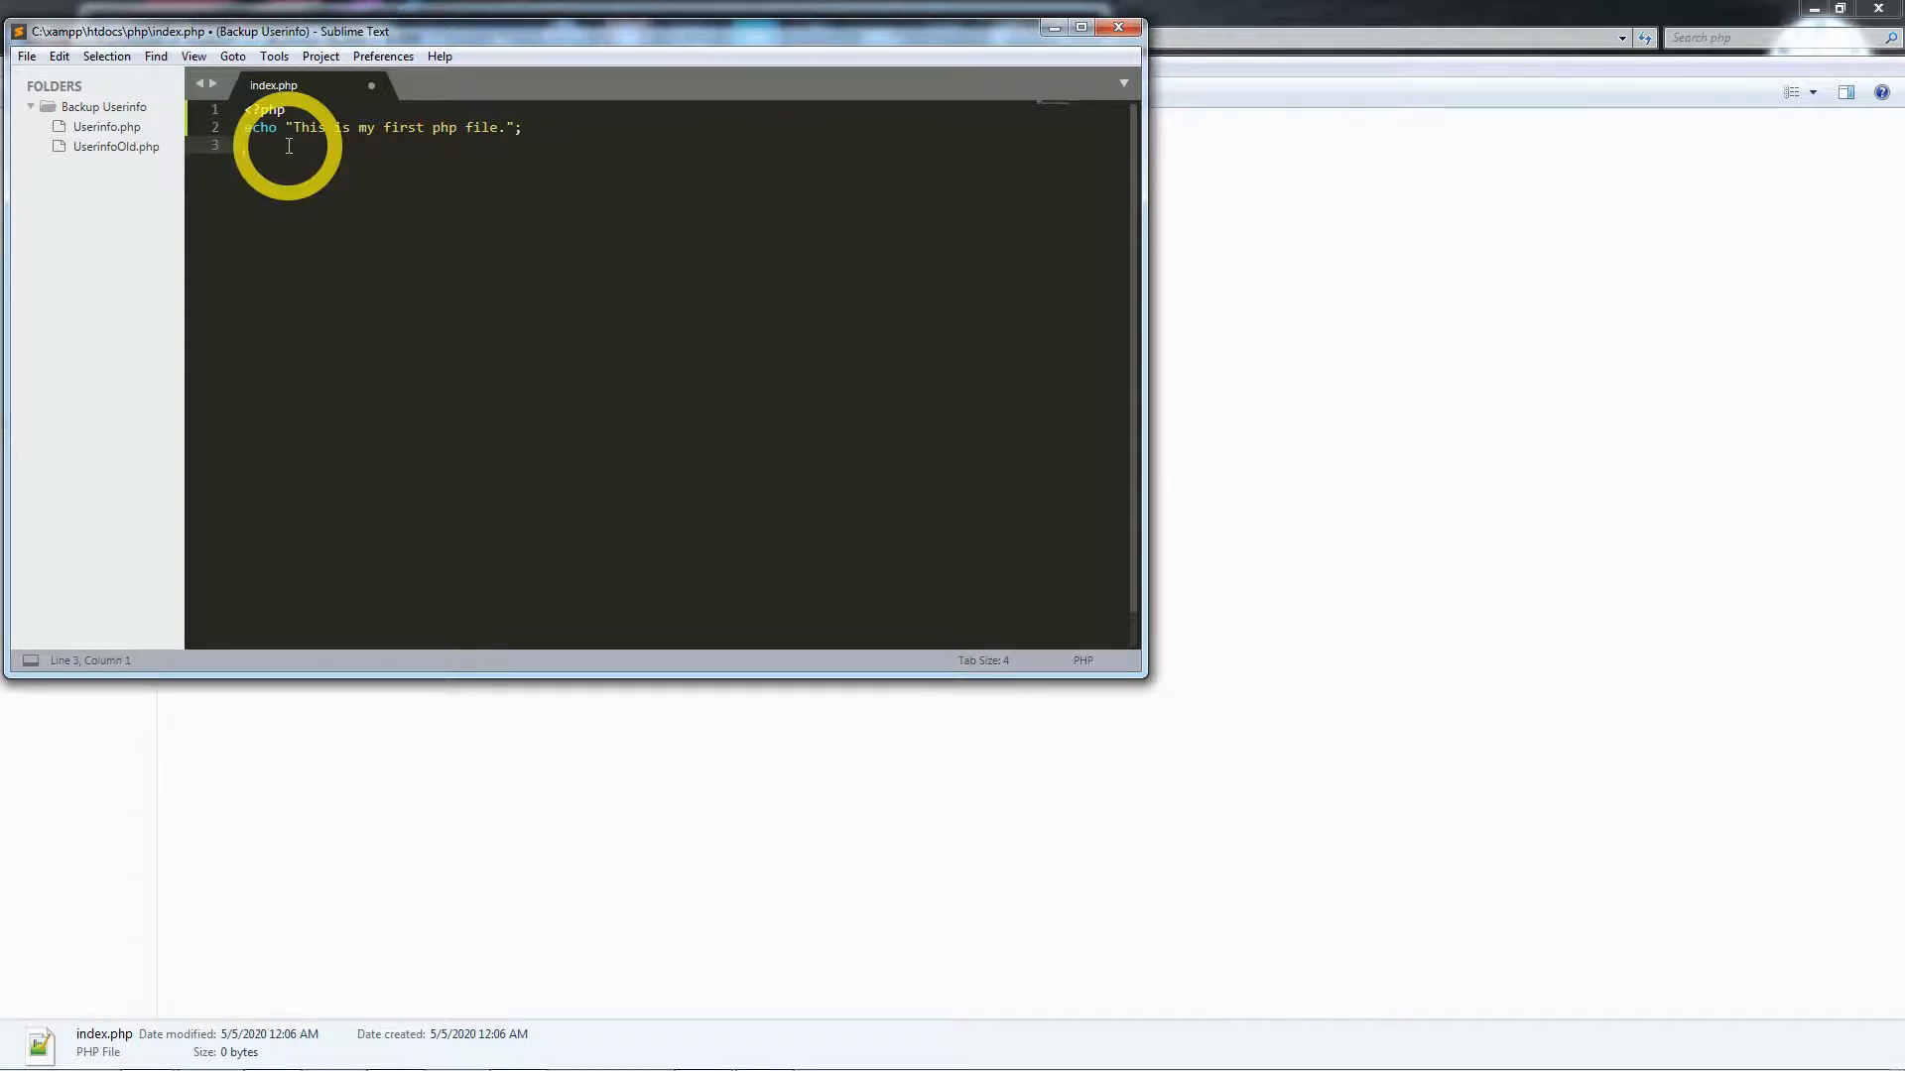
{"action": "left_click", "coordinate": [1118, 27]}
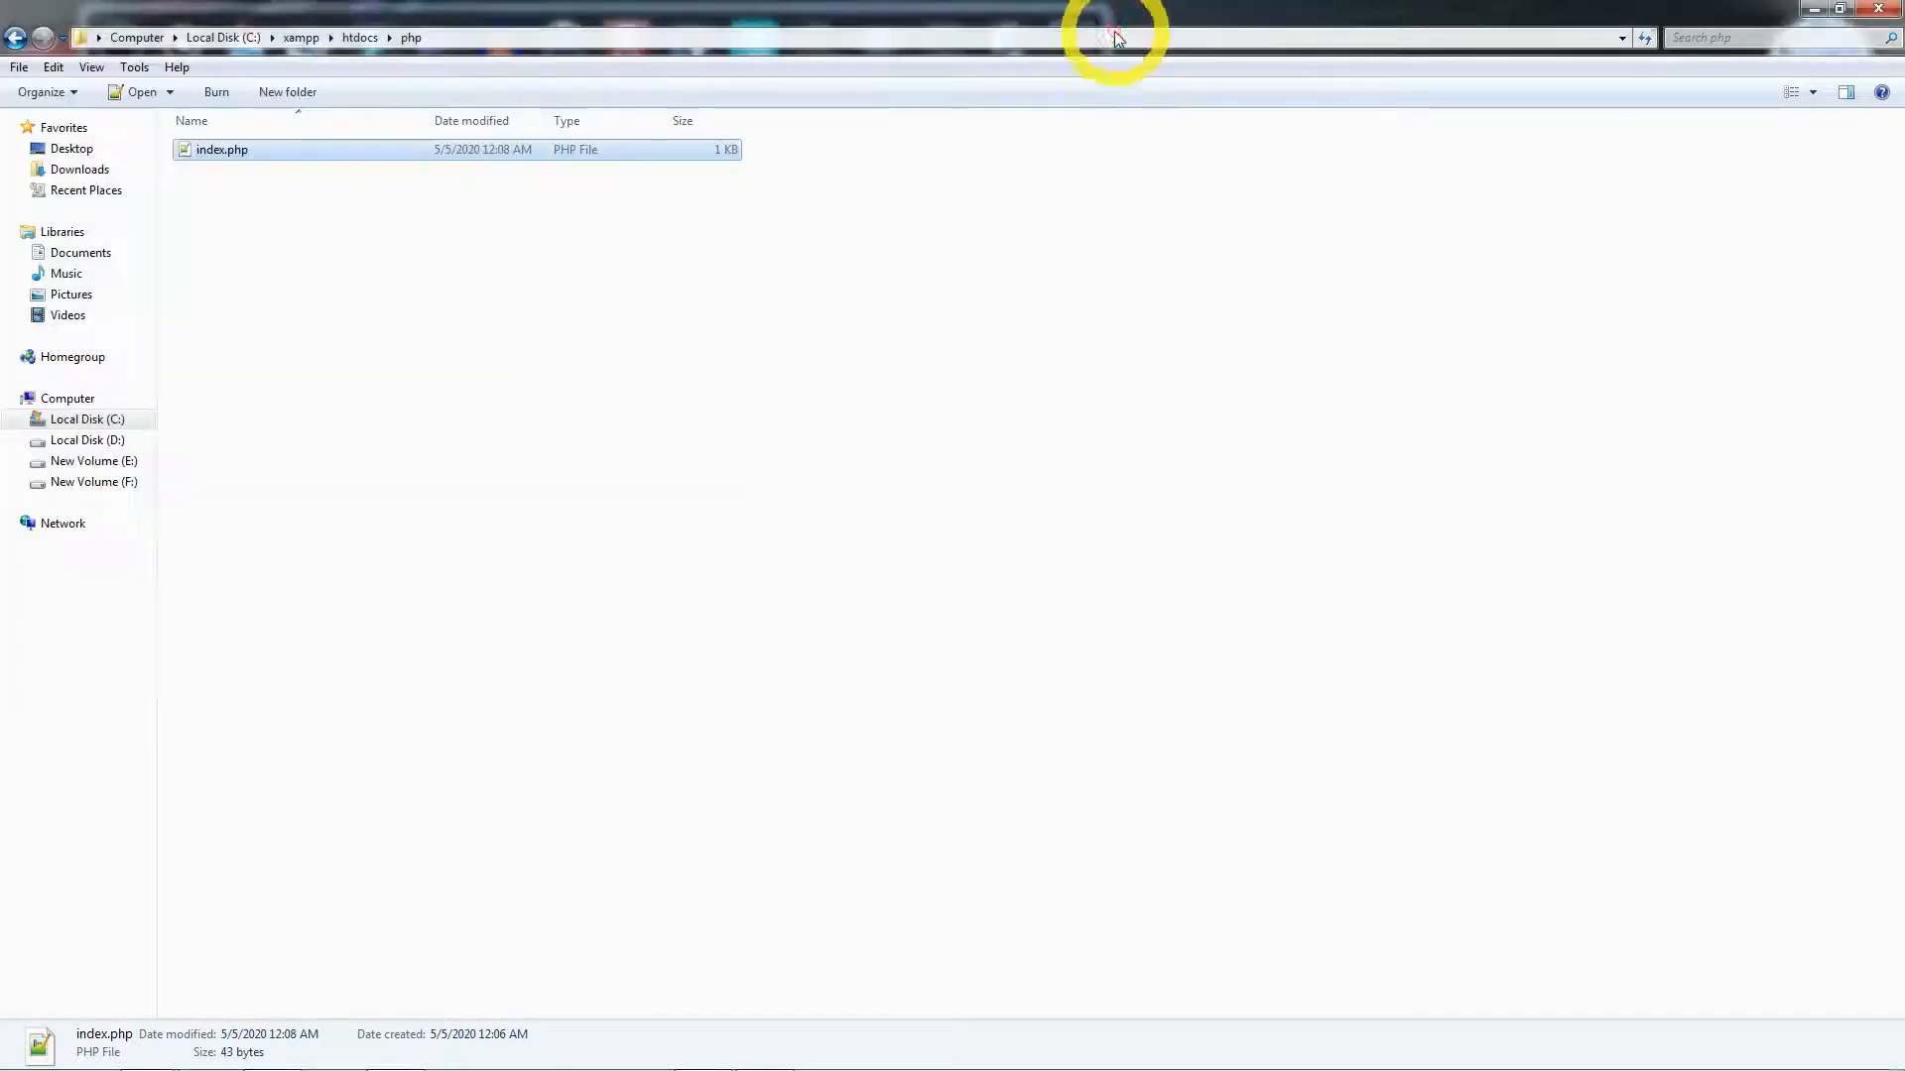
{"action": "left_click", "coordinate": [1817, 12]}
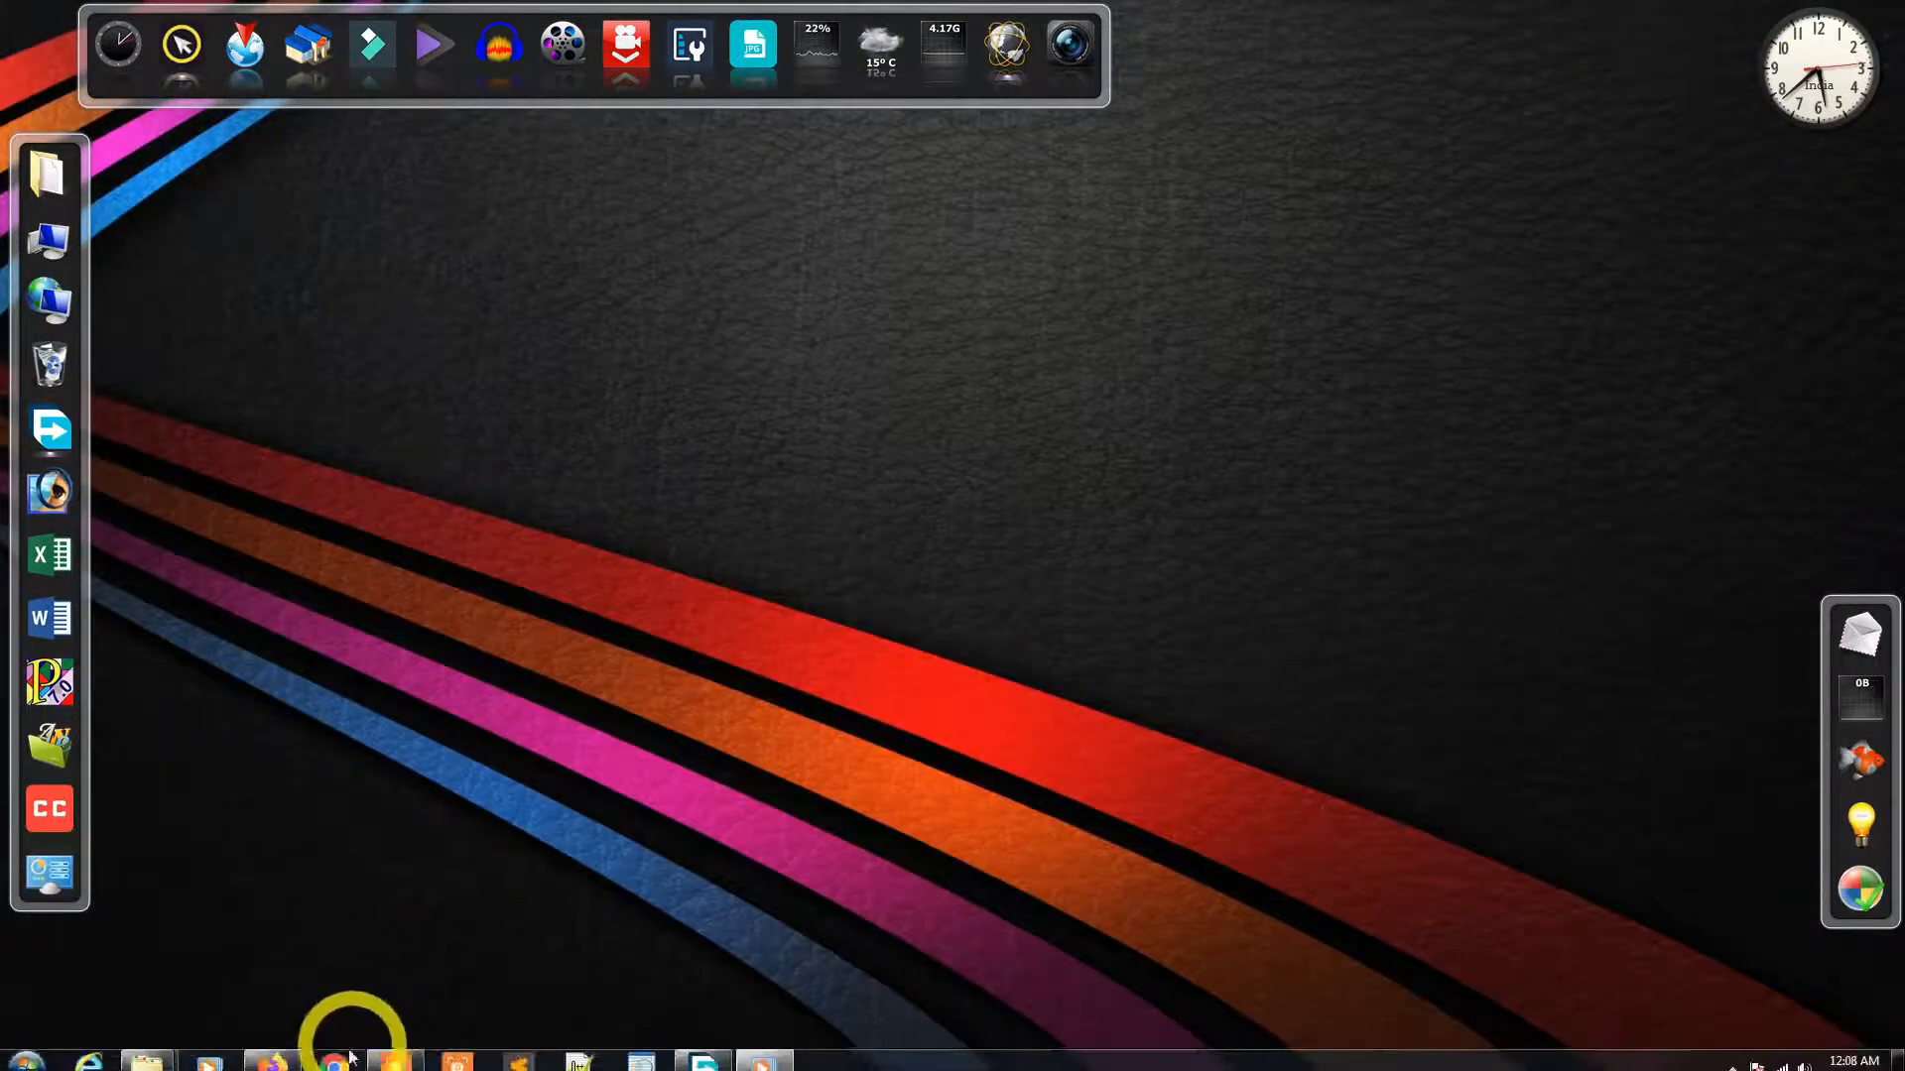
- Load localhost/php in a new Firefox tab to see the PHP output
{"action": "left_click", "coordinate": [282, 1053]}
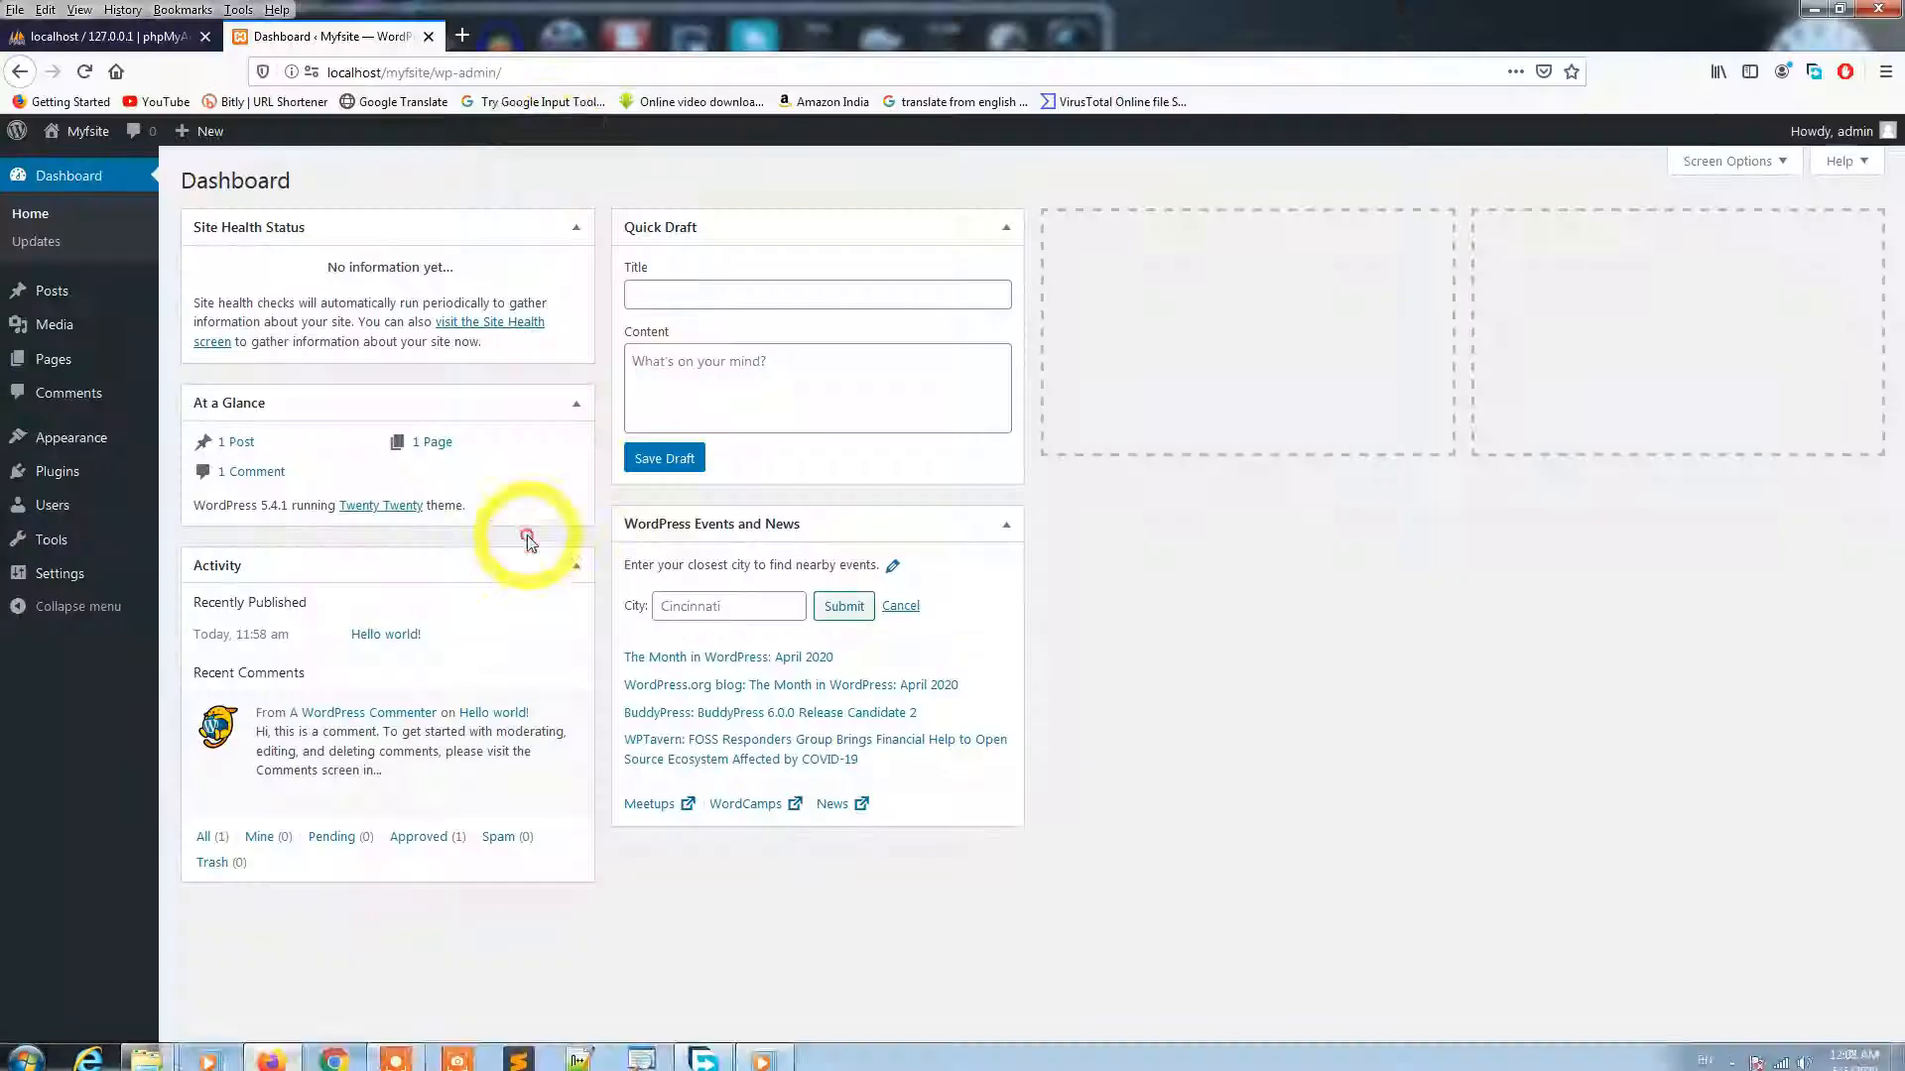
{"action": "left_click", "coordinate": [463, 37]}
{"action": "left_click", "coordinate": [340, 73]}
{"action": "type", "text": "lhost/php"}
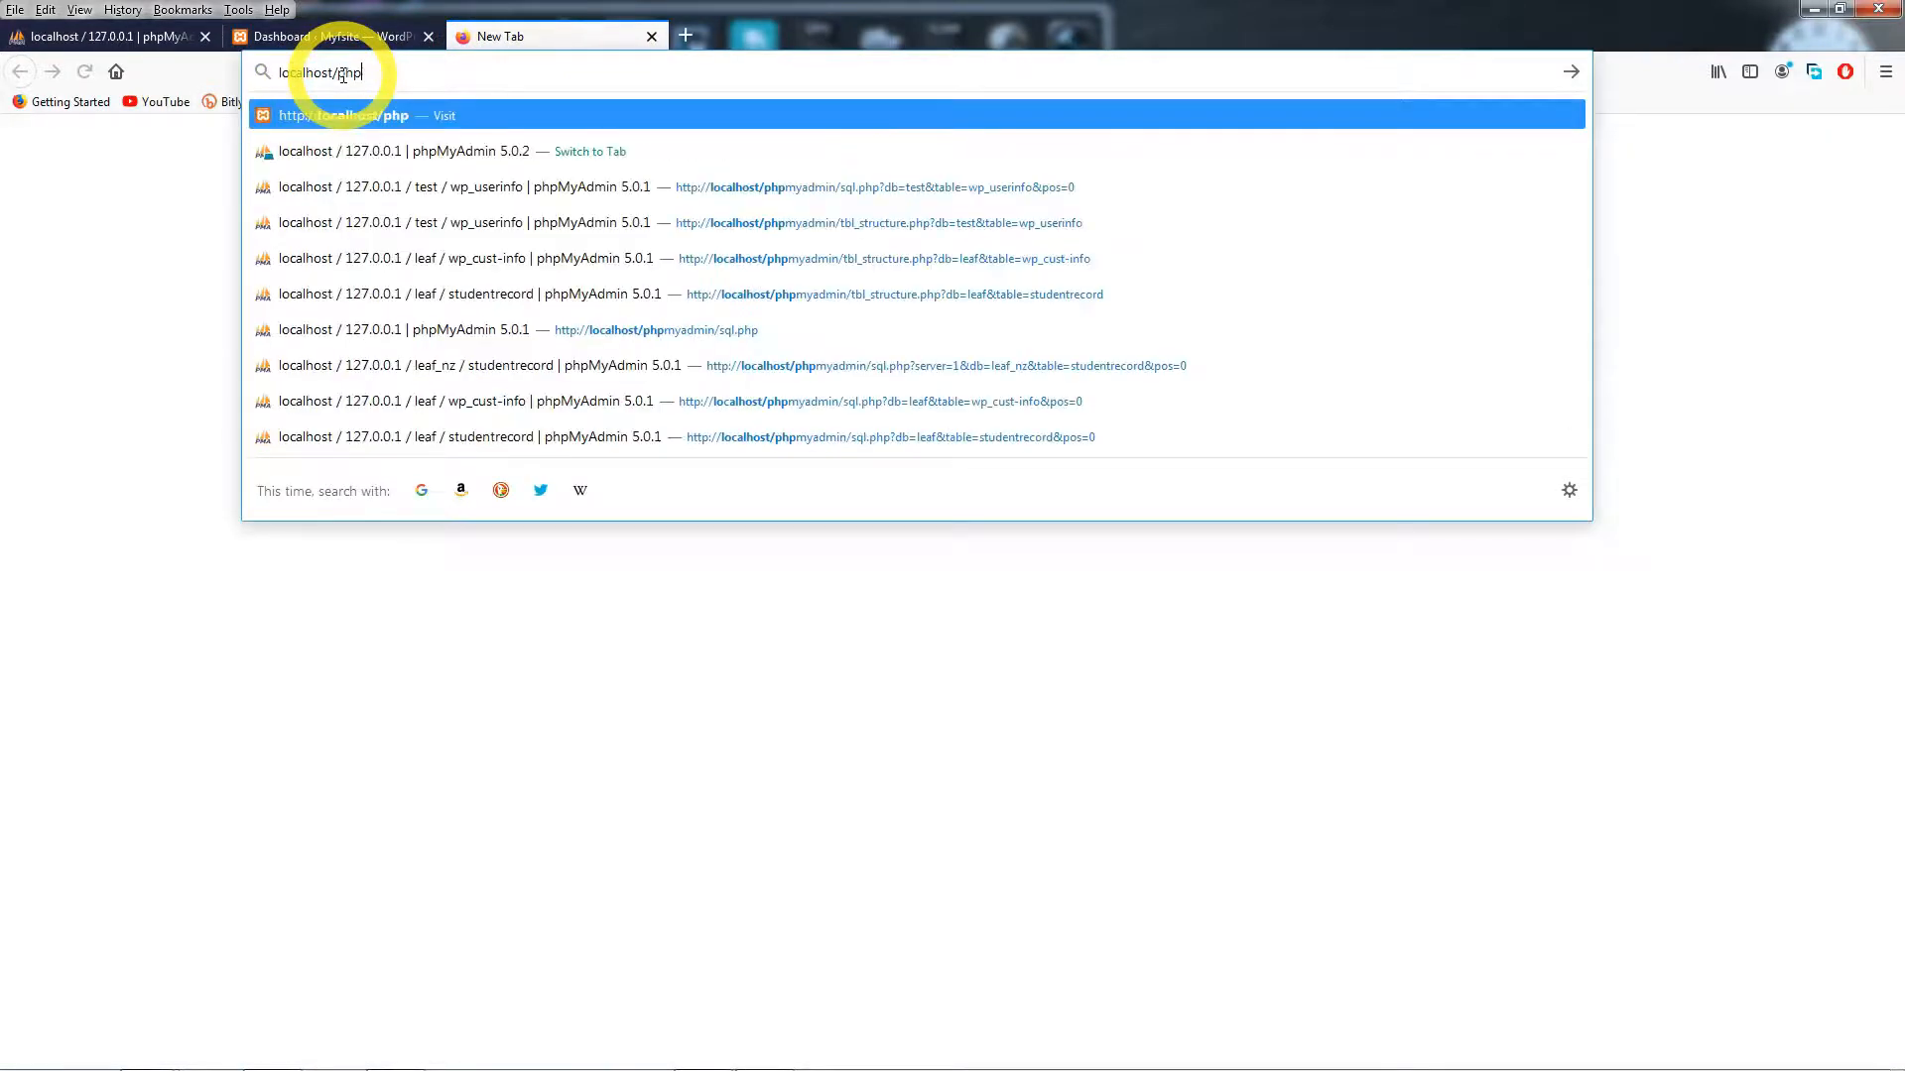
{"action": "key", "text": "Return"}
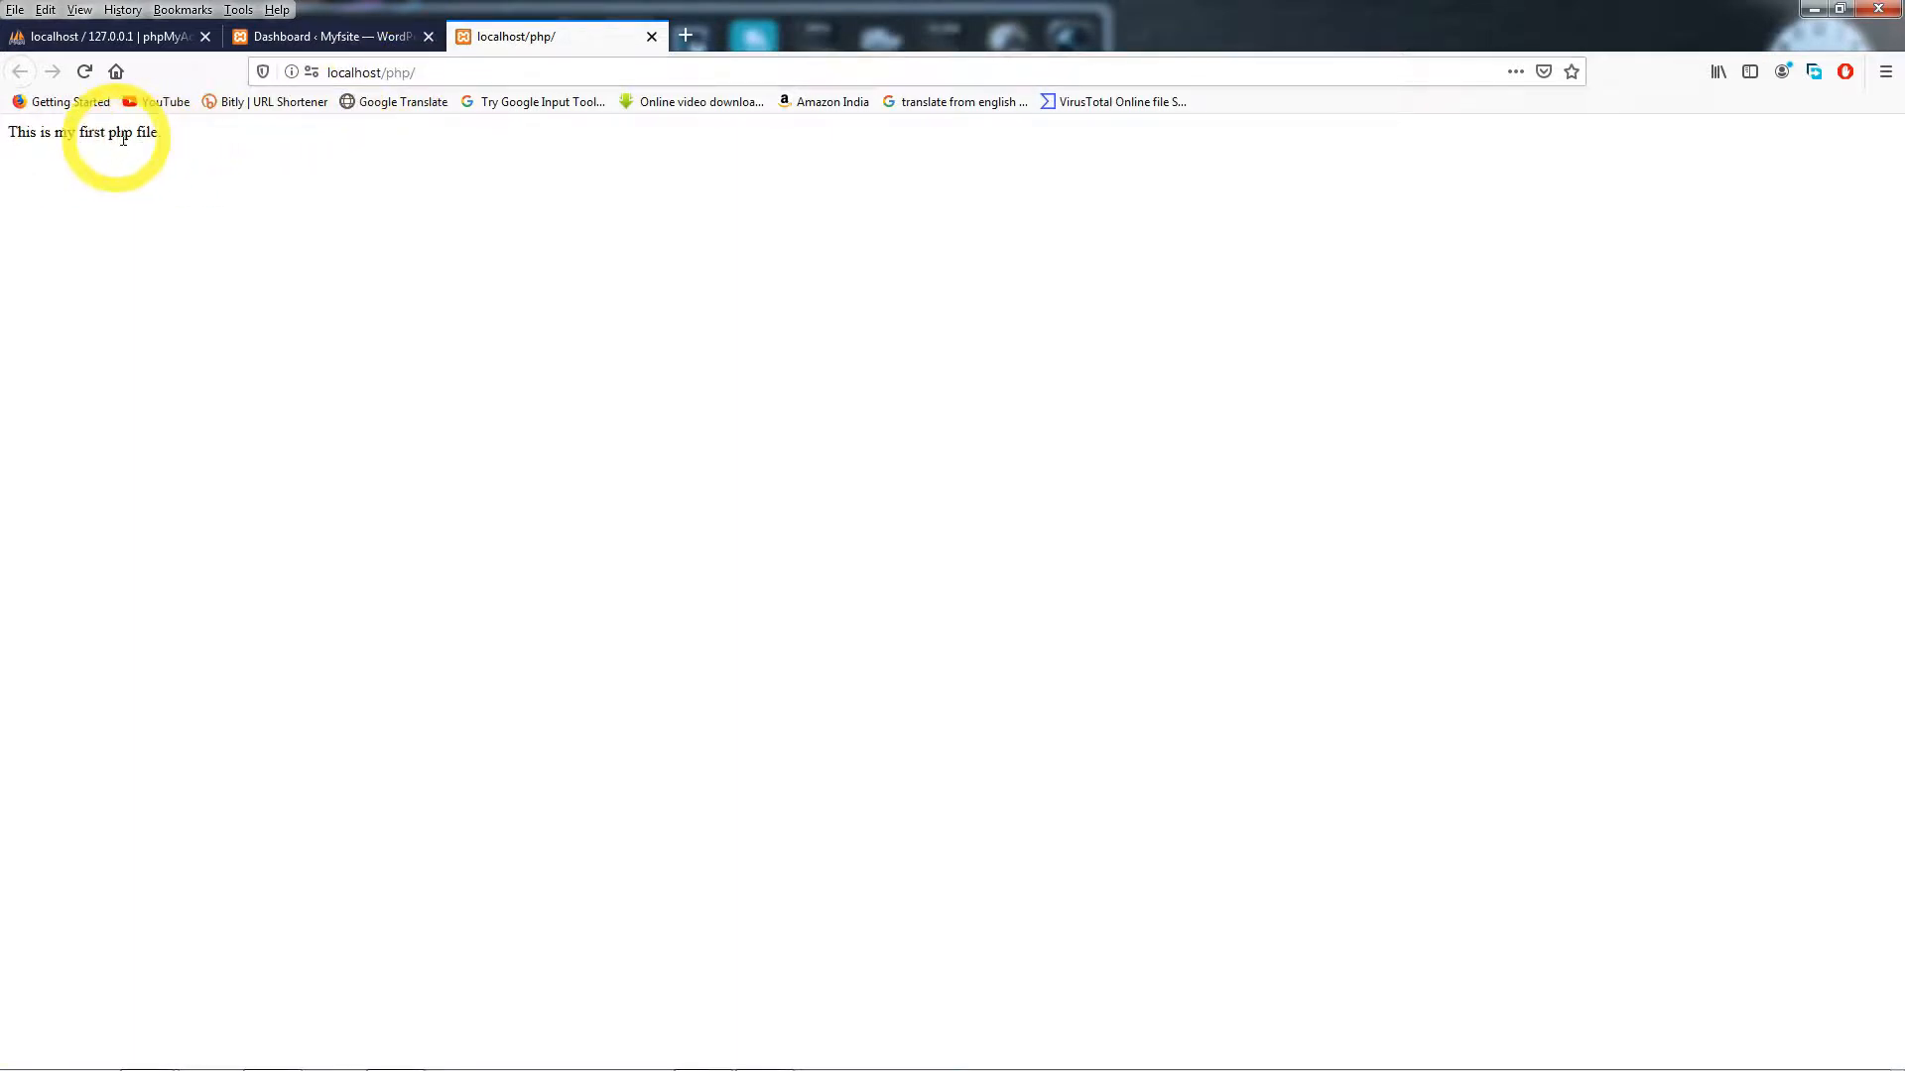
- Return to the WordPress dashboard tab
{"action": "key", "text": "ctrl+w"}
{"action": "left_click", "coordinate": [1811, 10]}
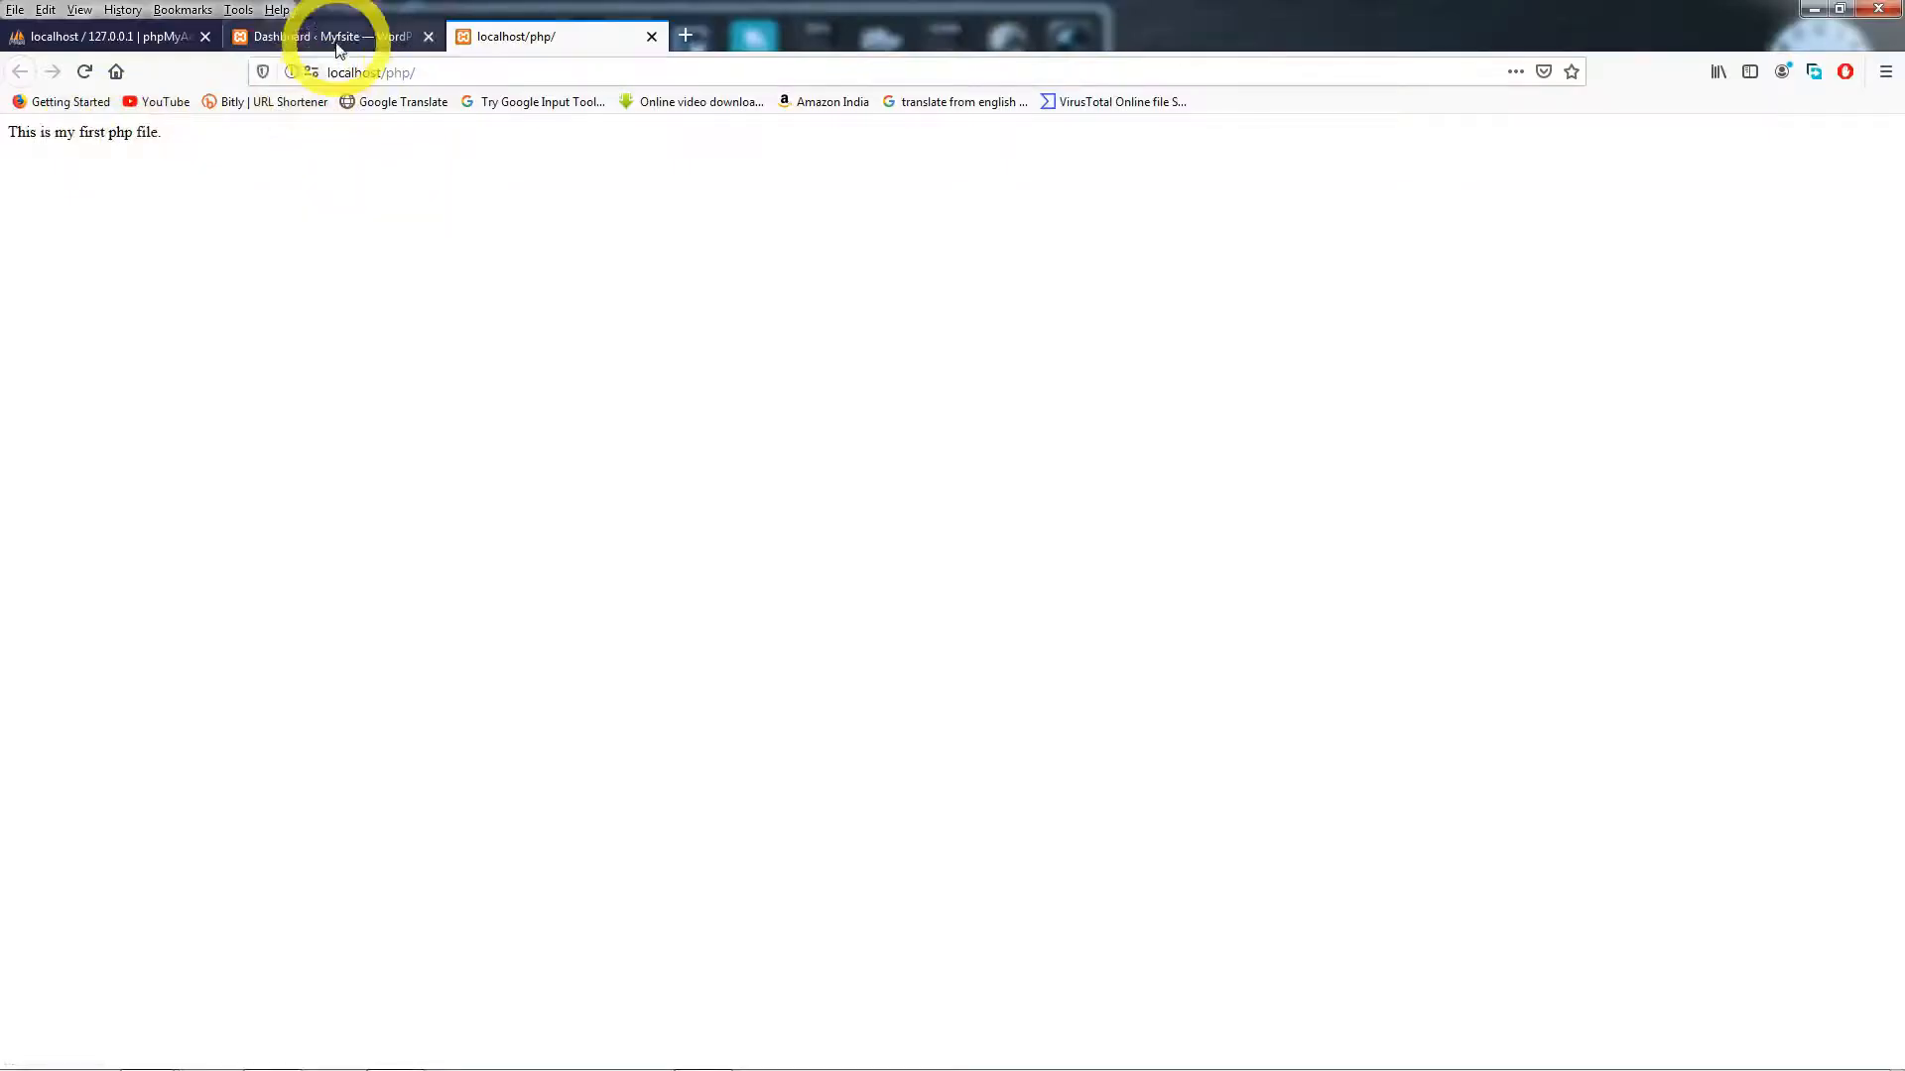
{"action": "left_click", "coordinate": [337, 39]}
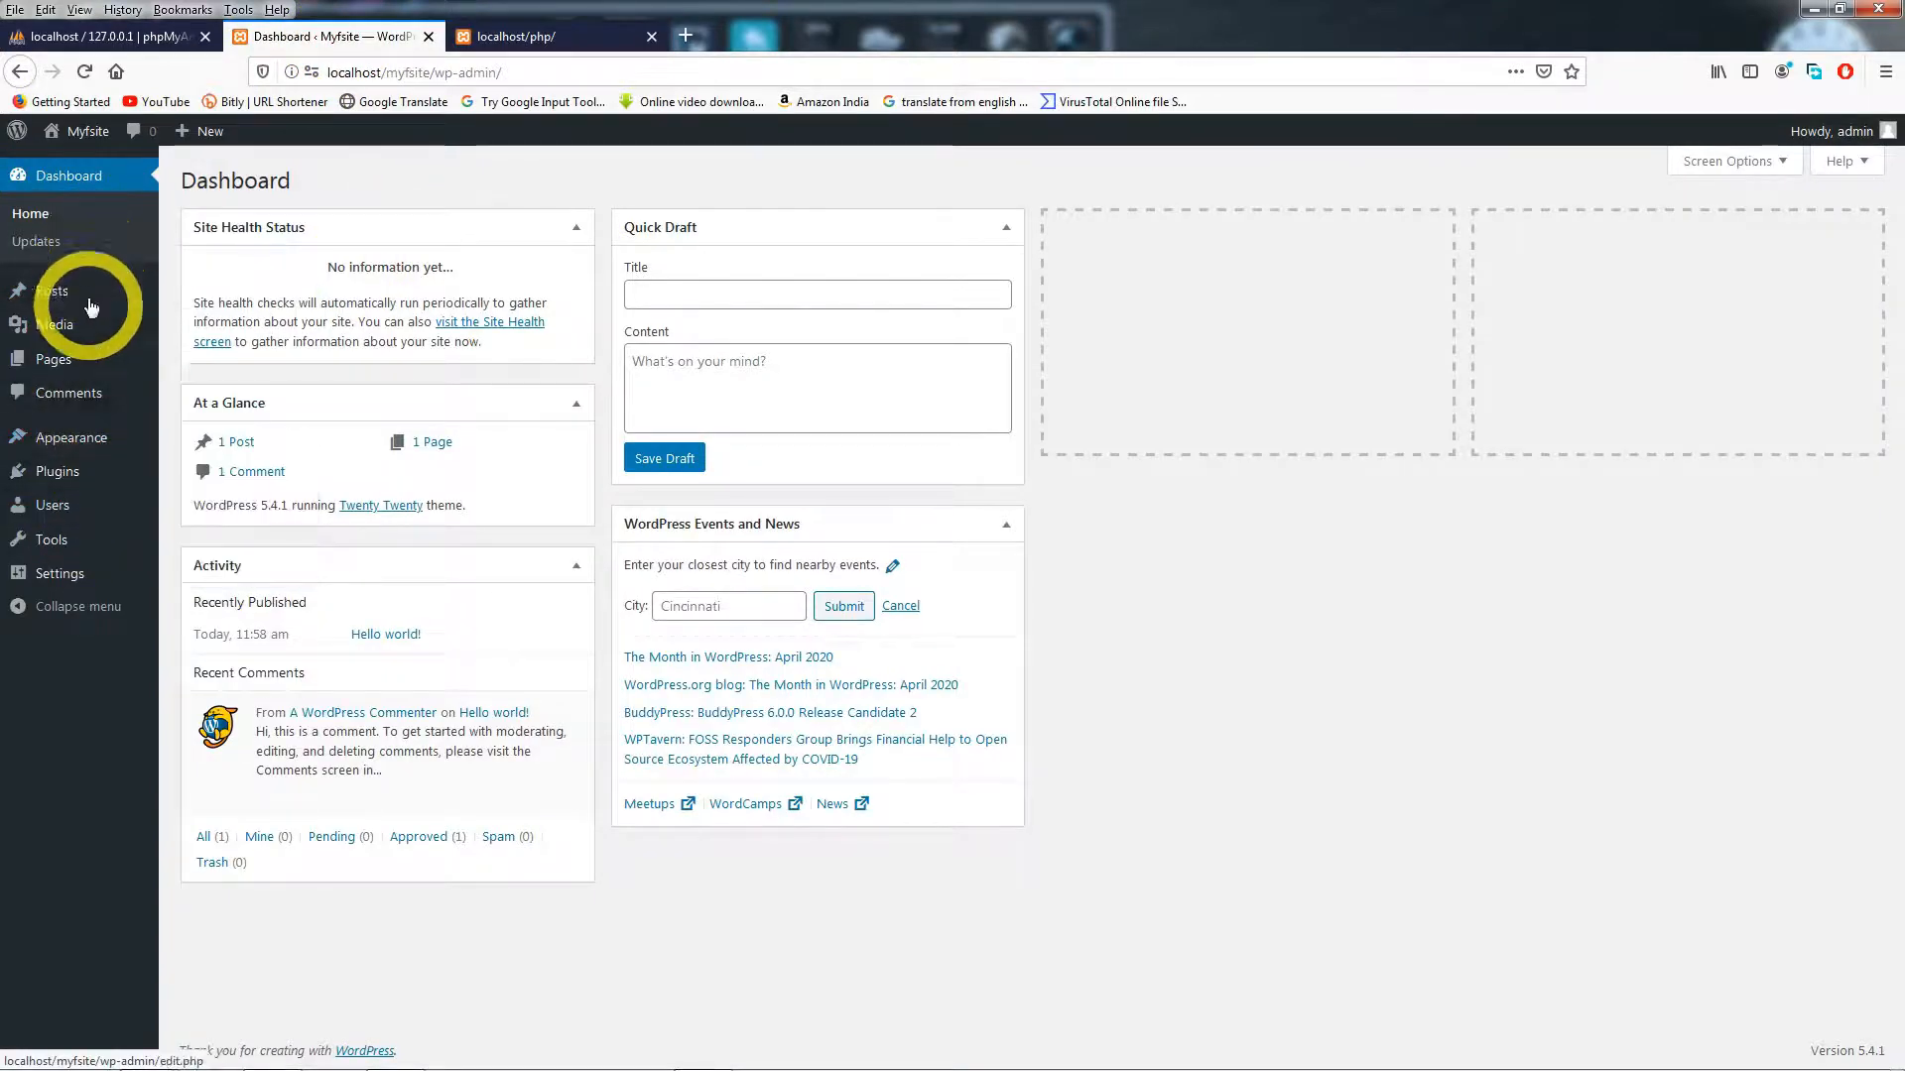
- Open the Myfsite front page in a new tab via the Visit Site link
{"action": "left_click", "coordinate": [149, 40]}
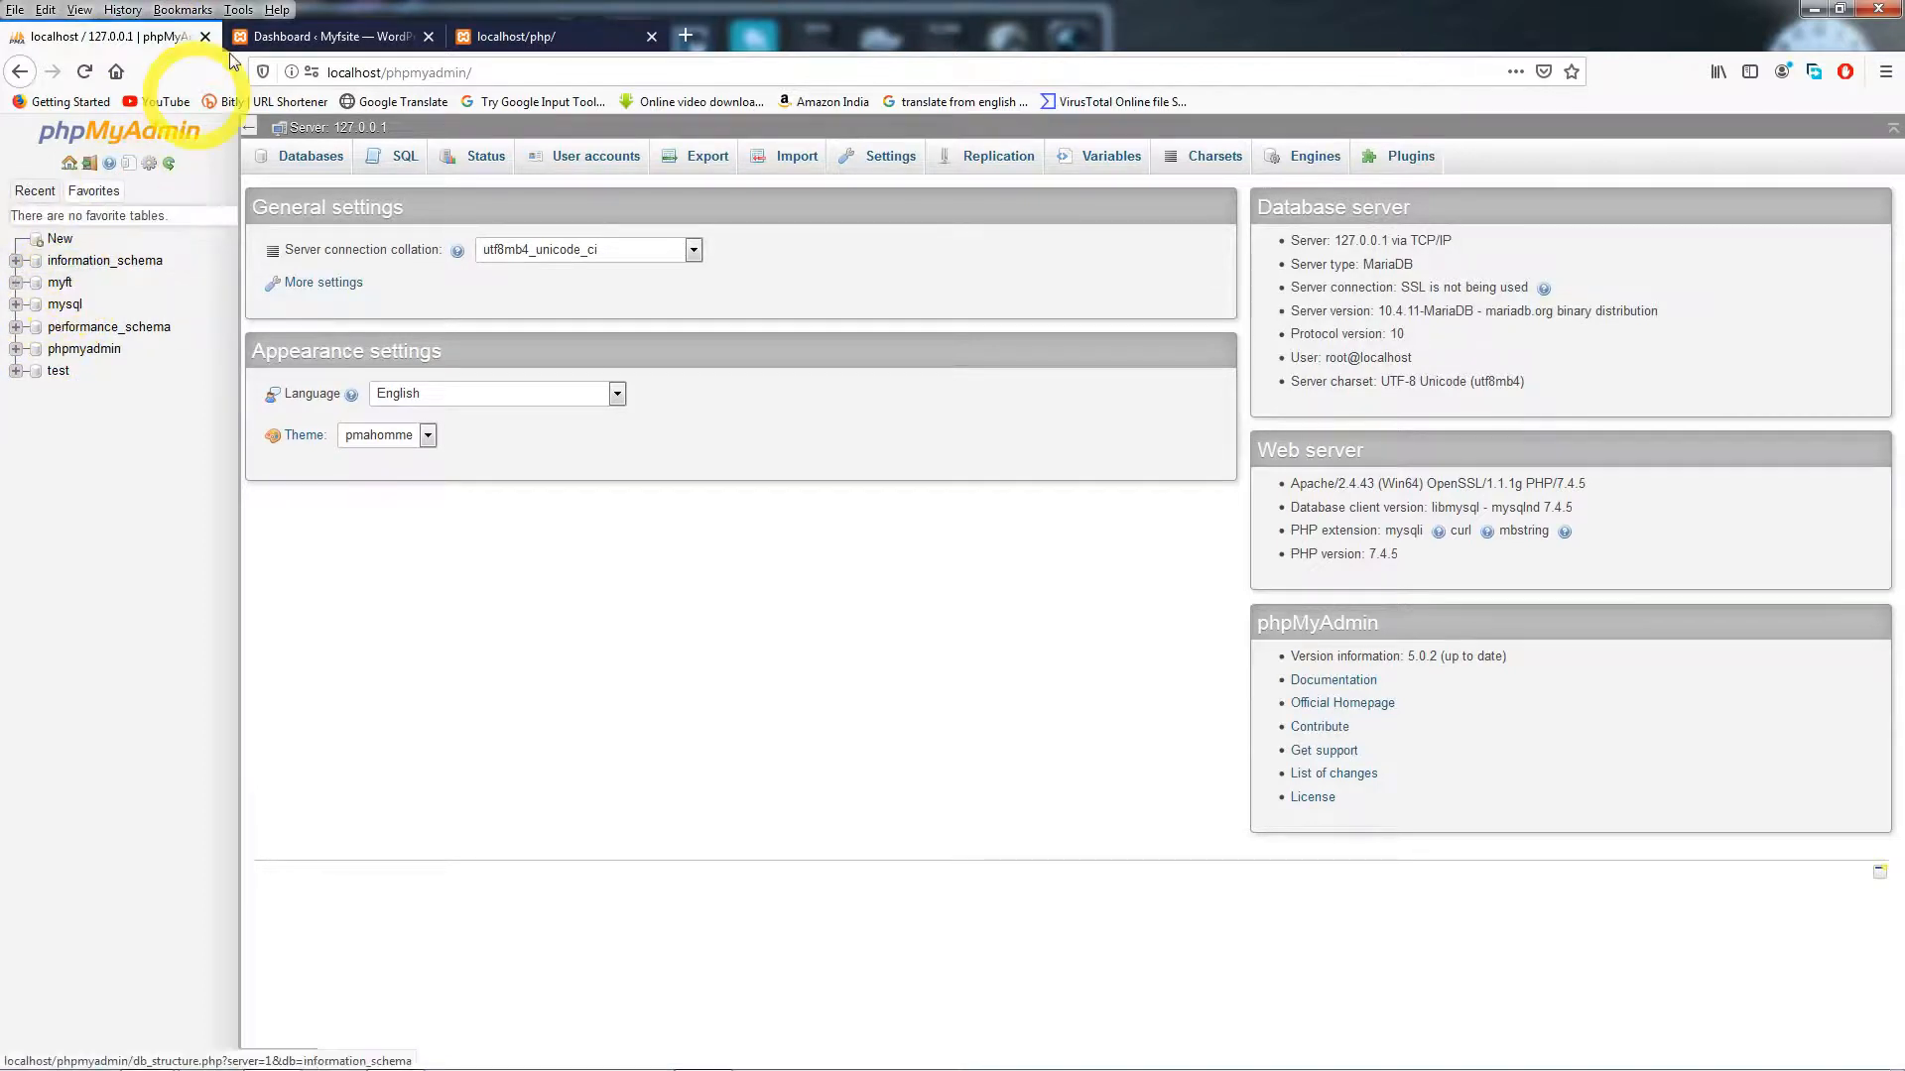
{"action": "left_click", "coordinate": [274, 40]}
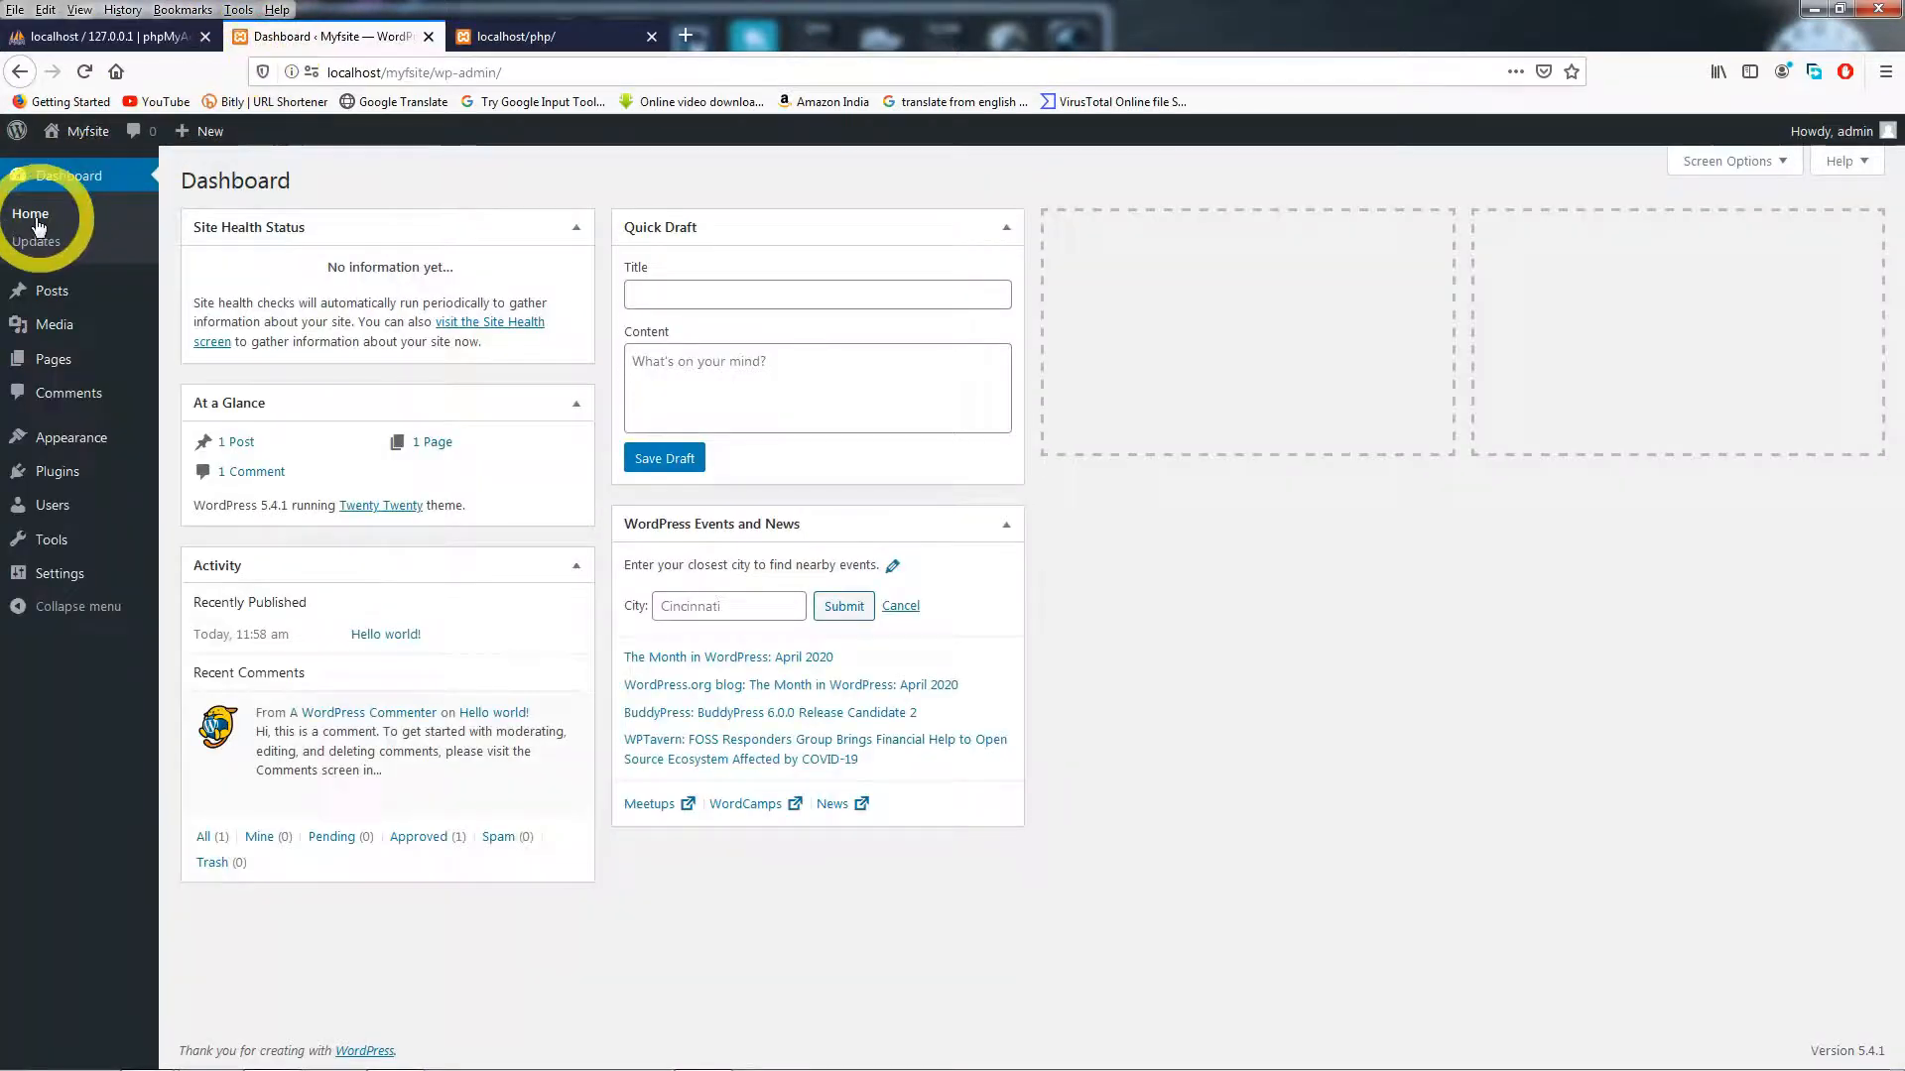
{"action": "mouse_move", "coordinate": [90, 139]}
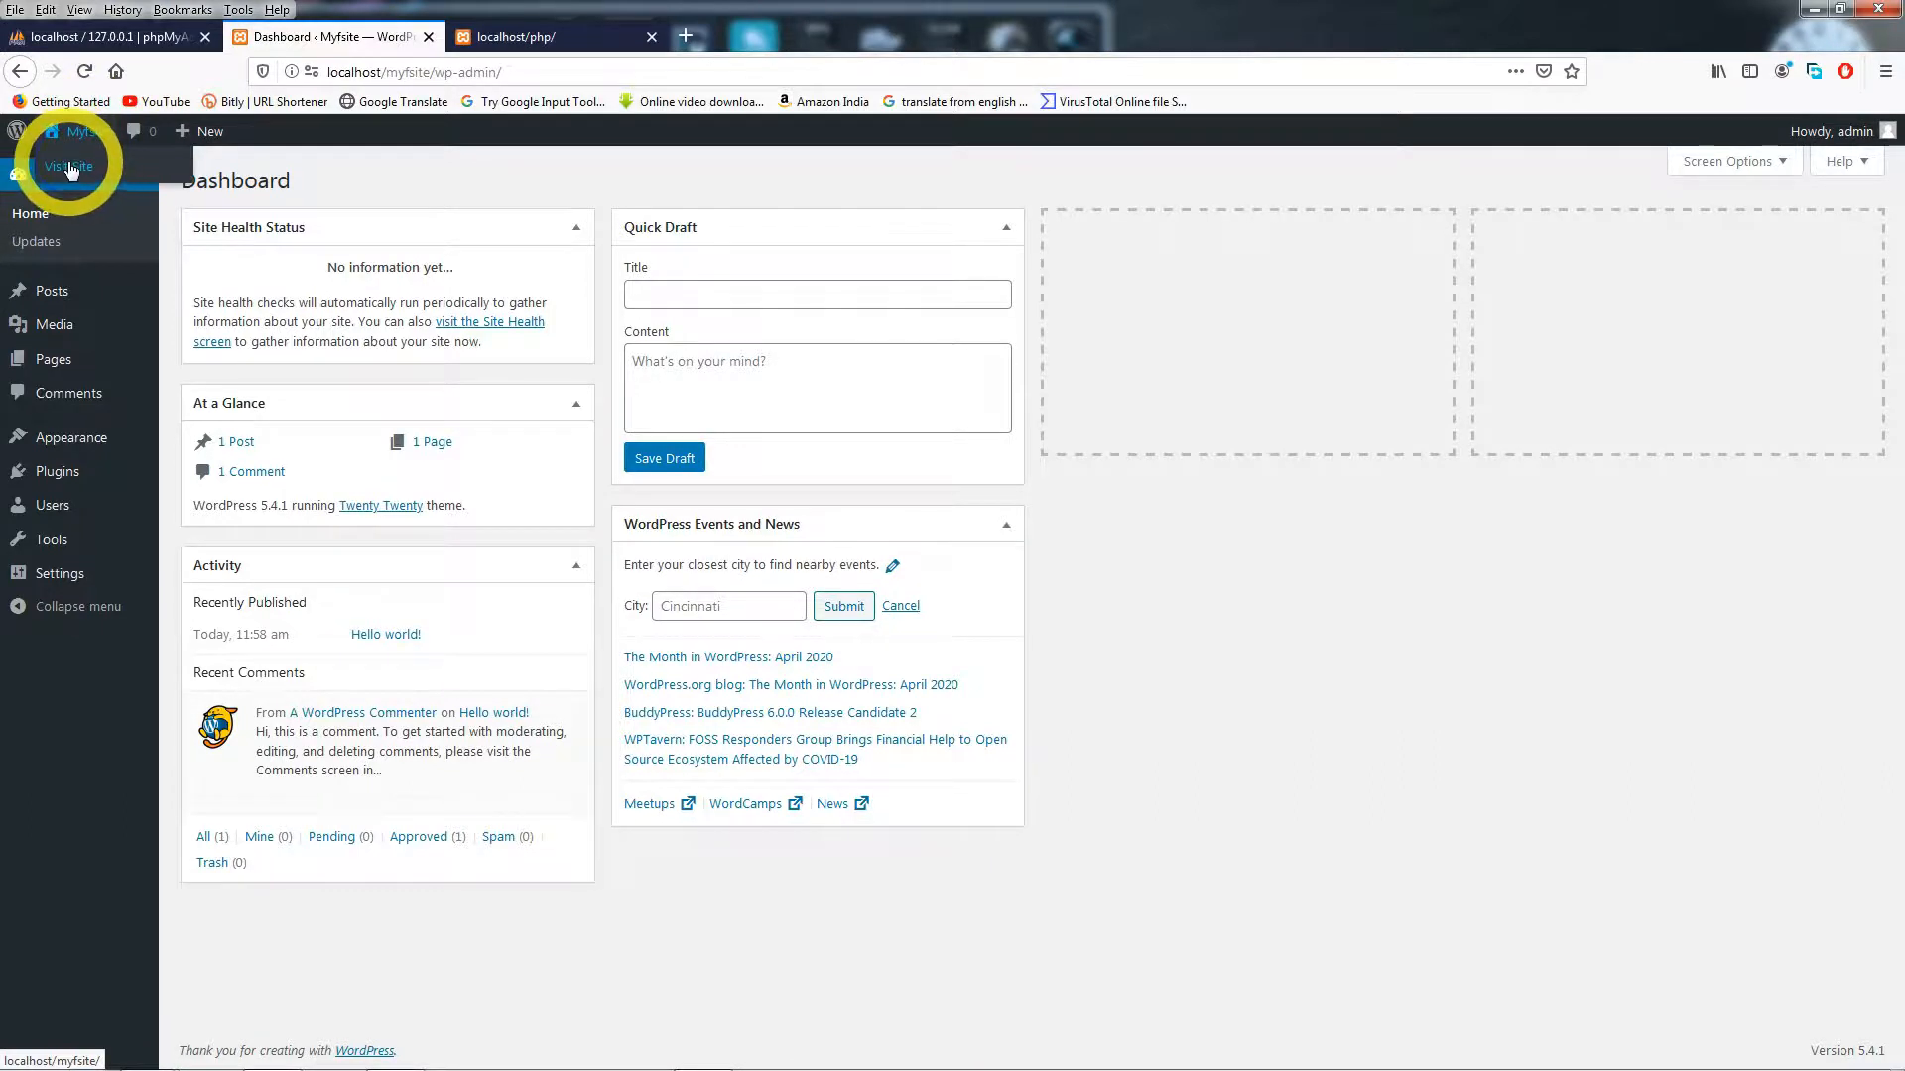
{"action": "right_click", "coordinate": [70, 170]}
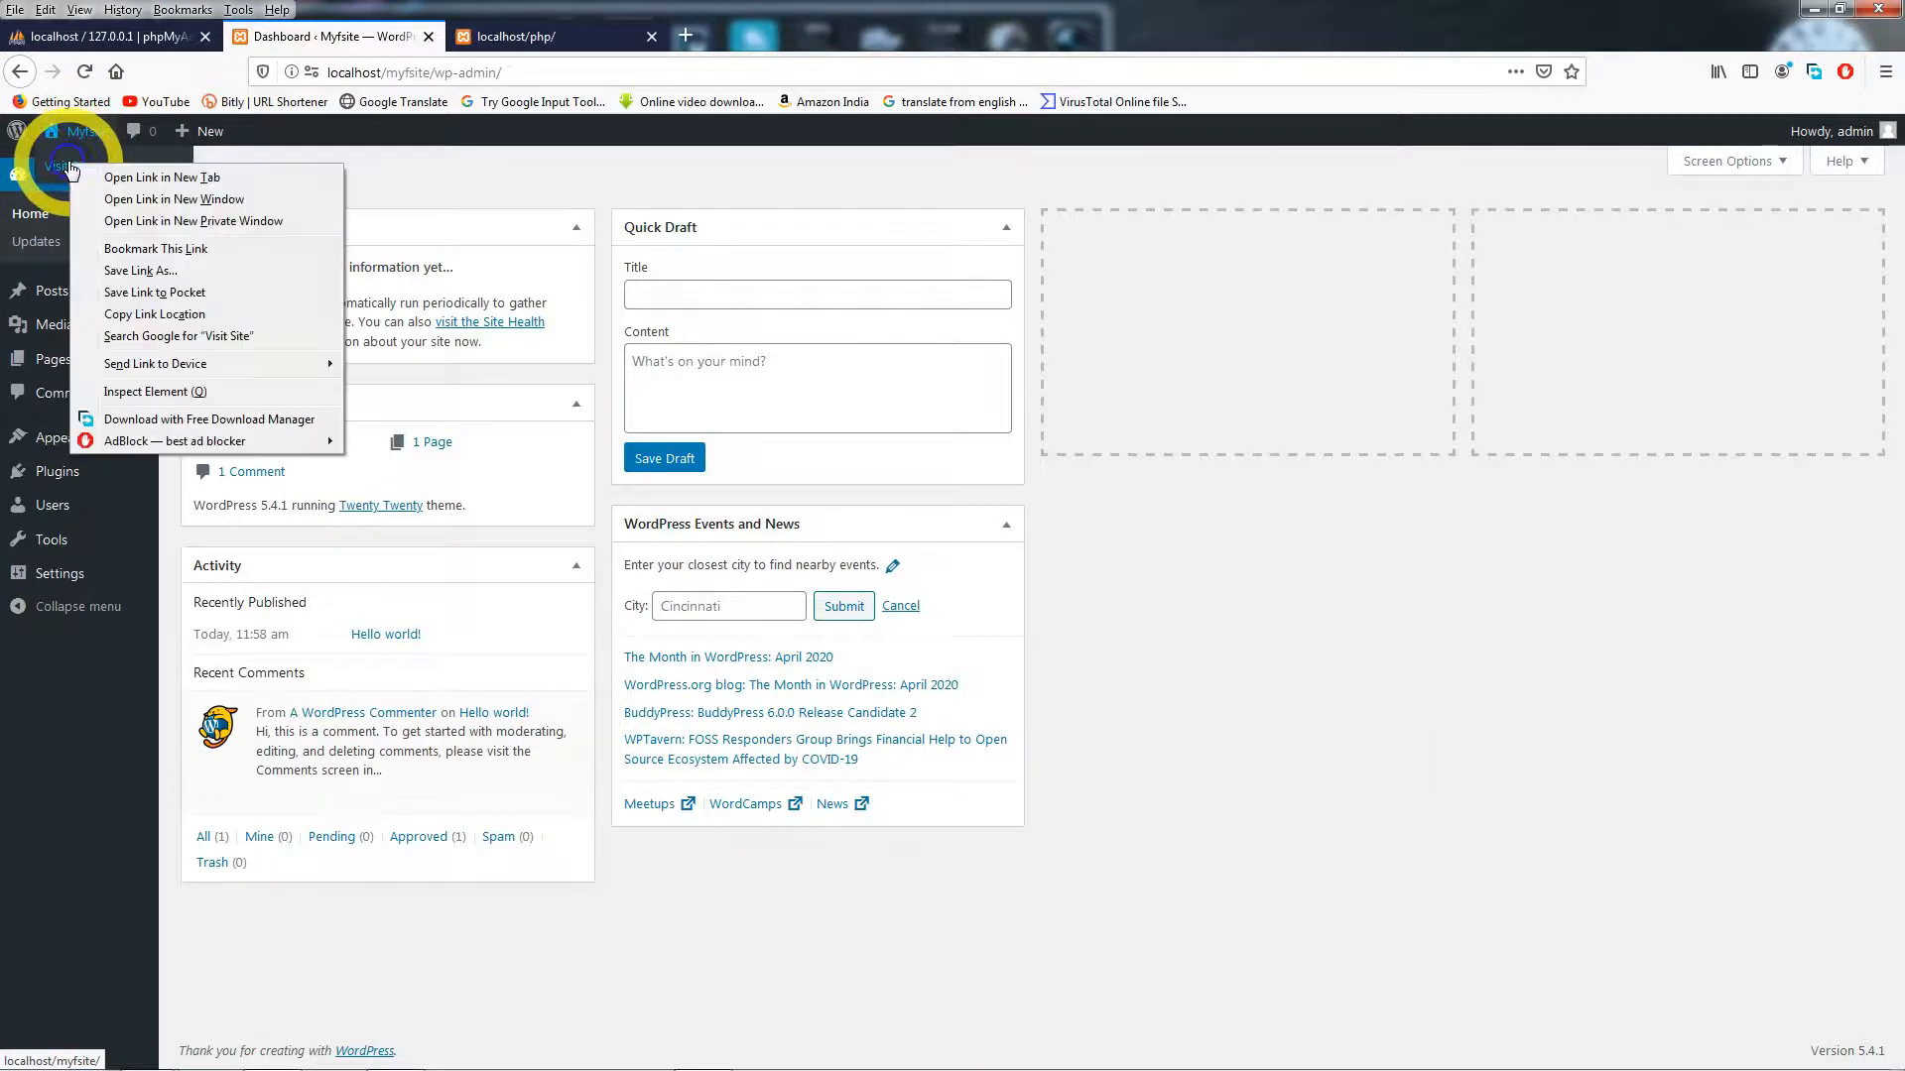
{"action": "left_click", "coordinate": [185, 179]}
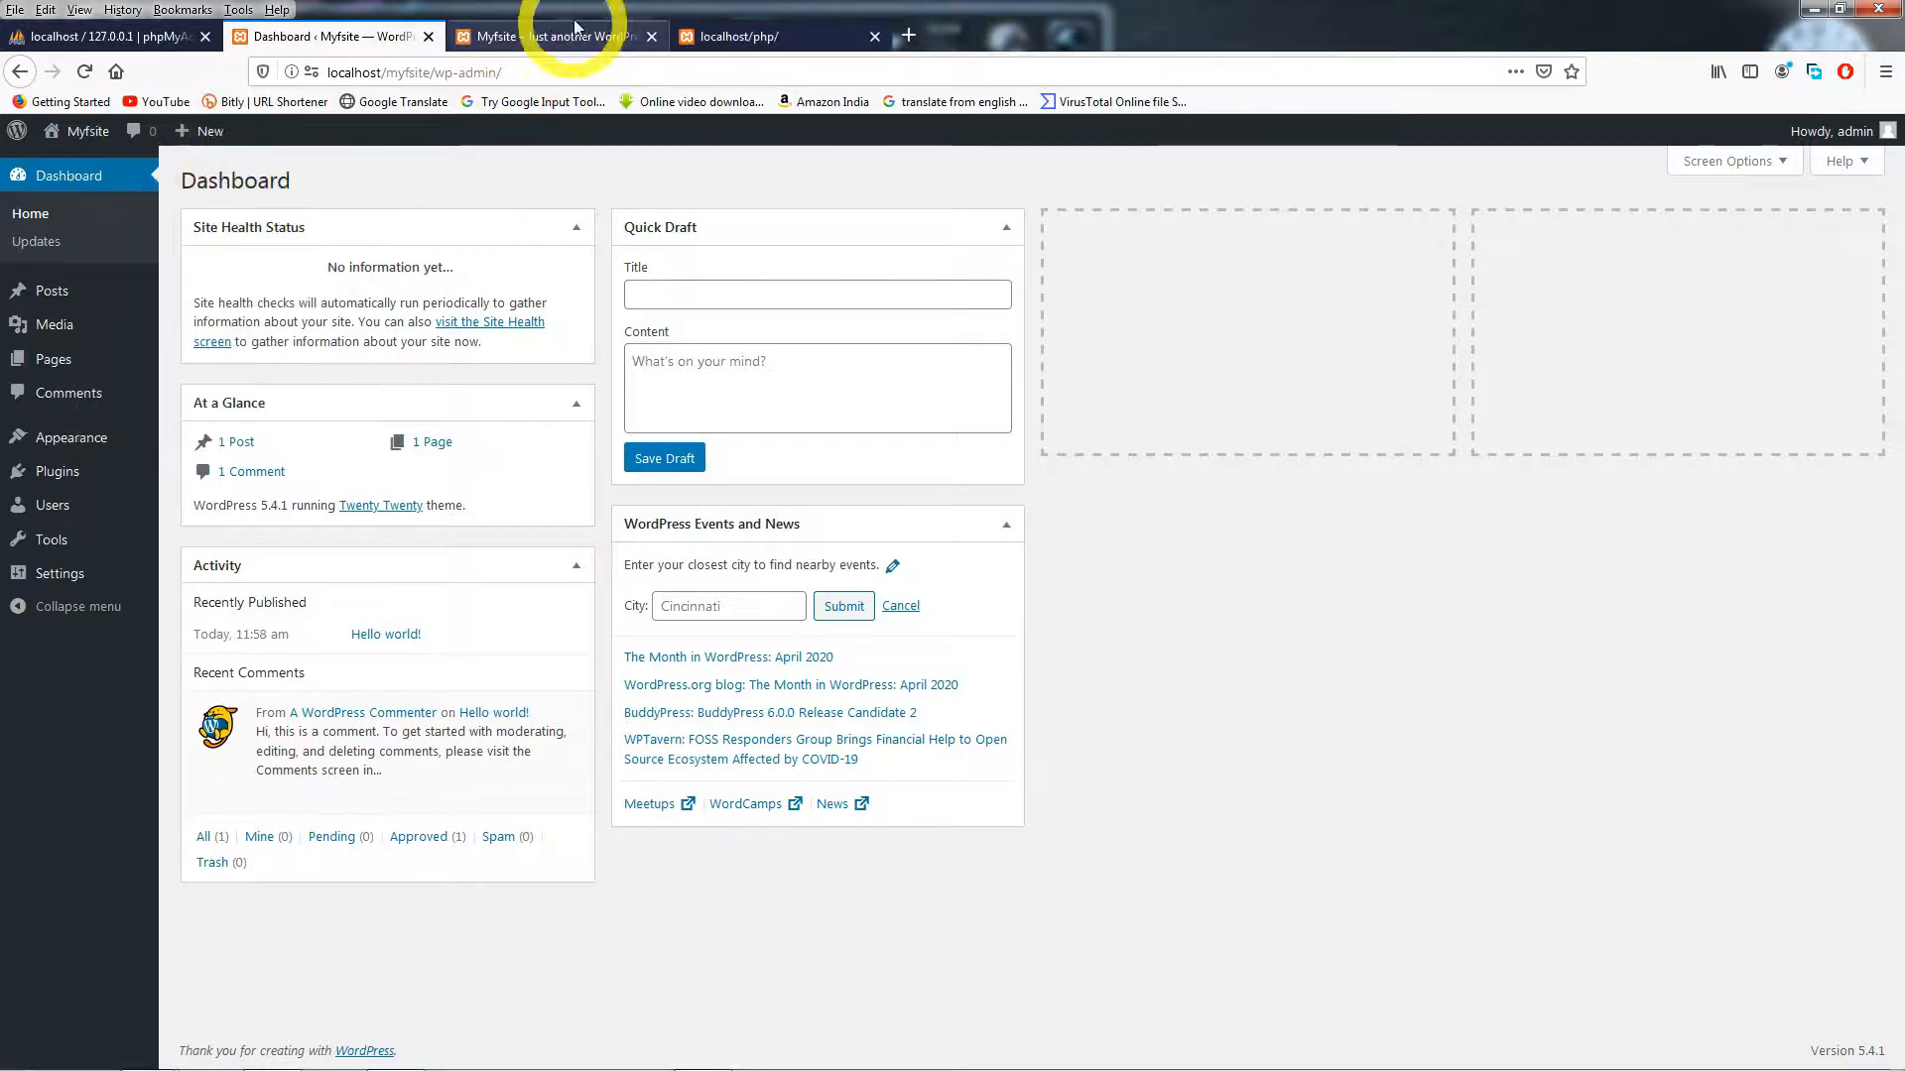
- Cycle through the open tabs, ending on the localhost/php/ output page
{"action": "left_click", "coordinate": [538, 40]}
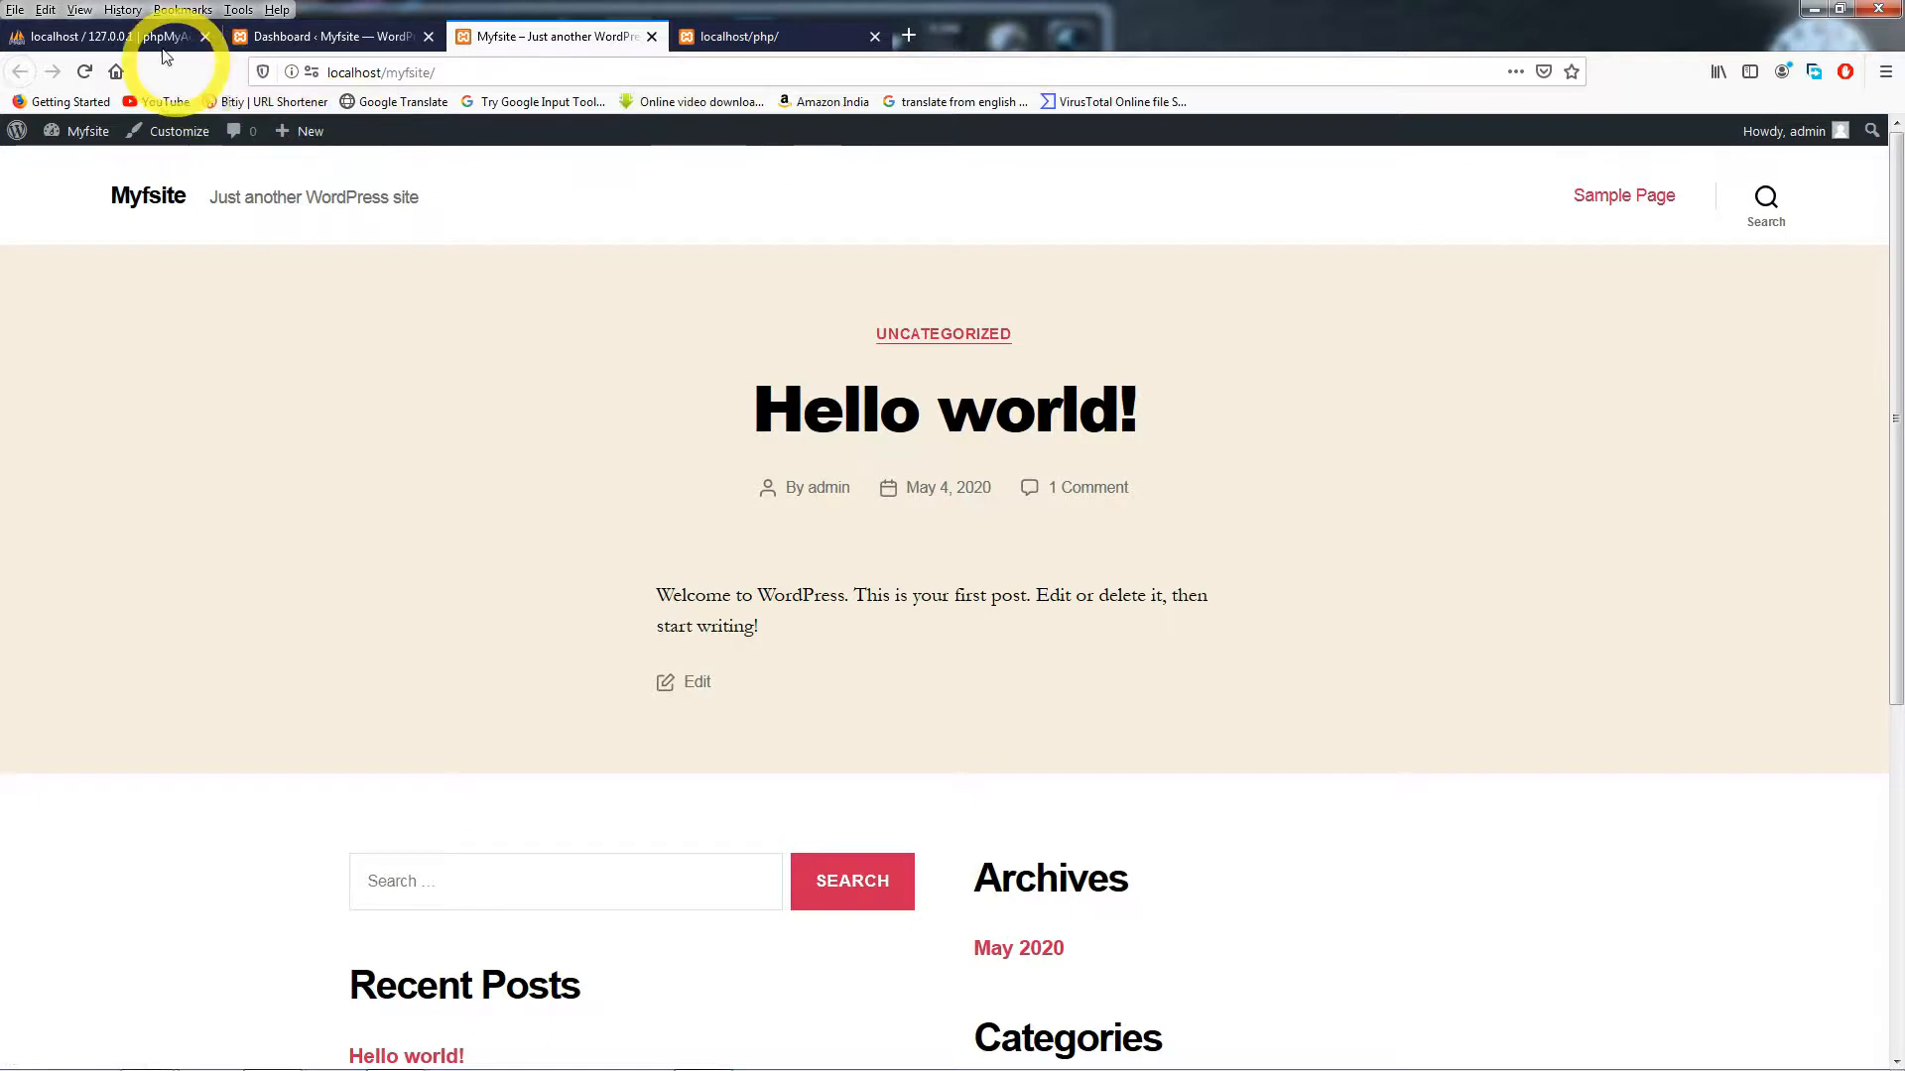
{"action": "left_click", "coordinate": [164, 38]}
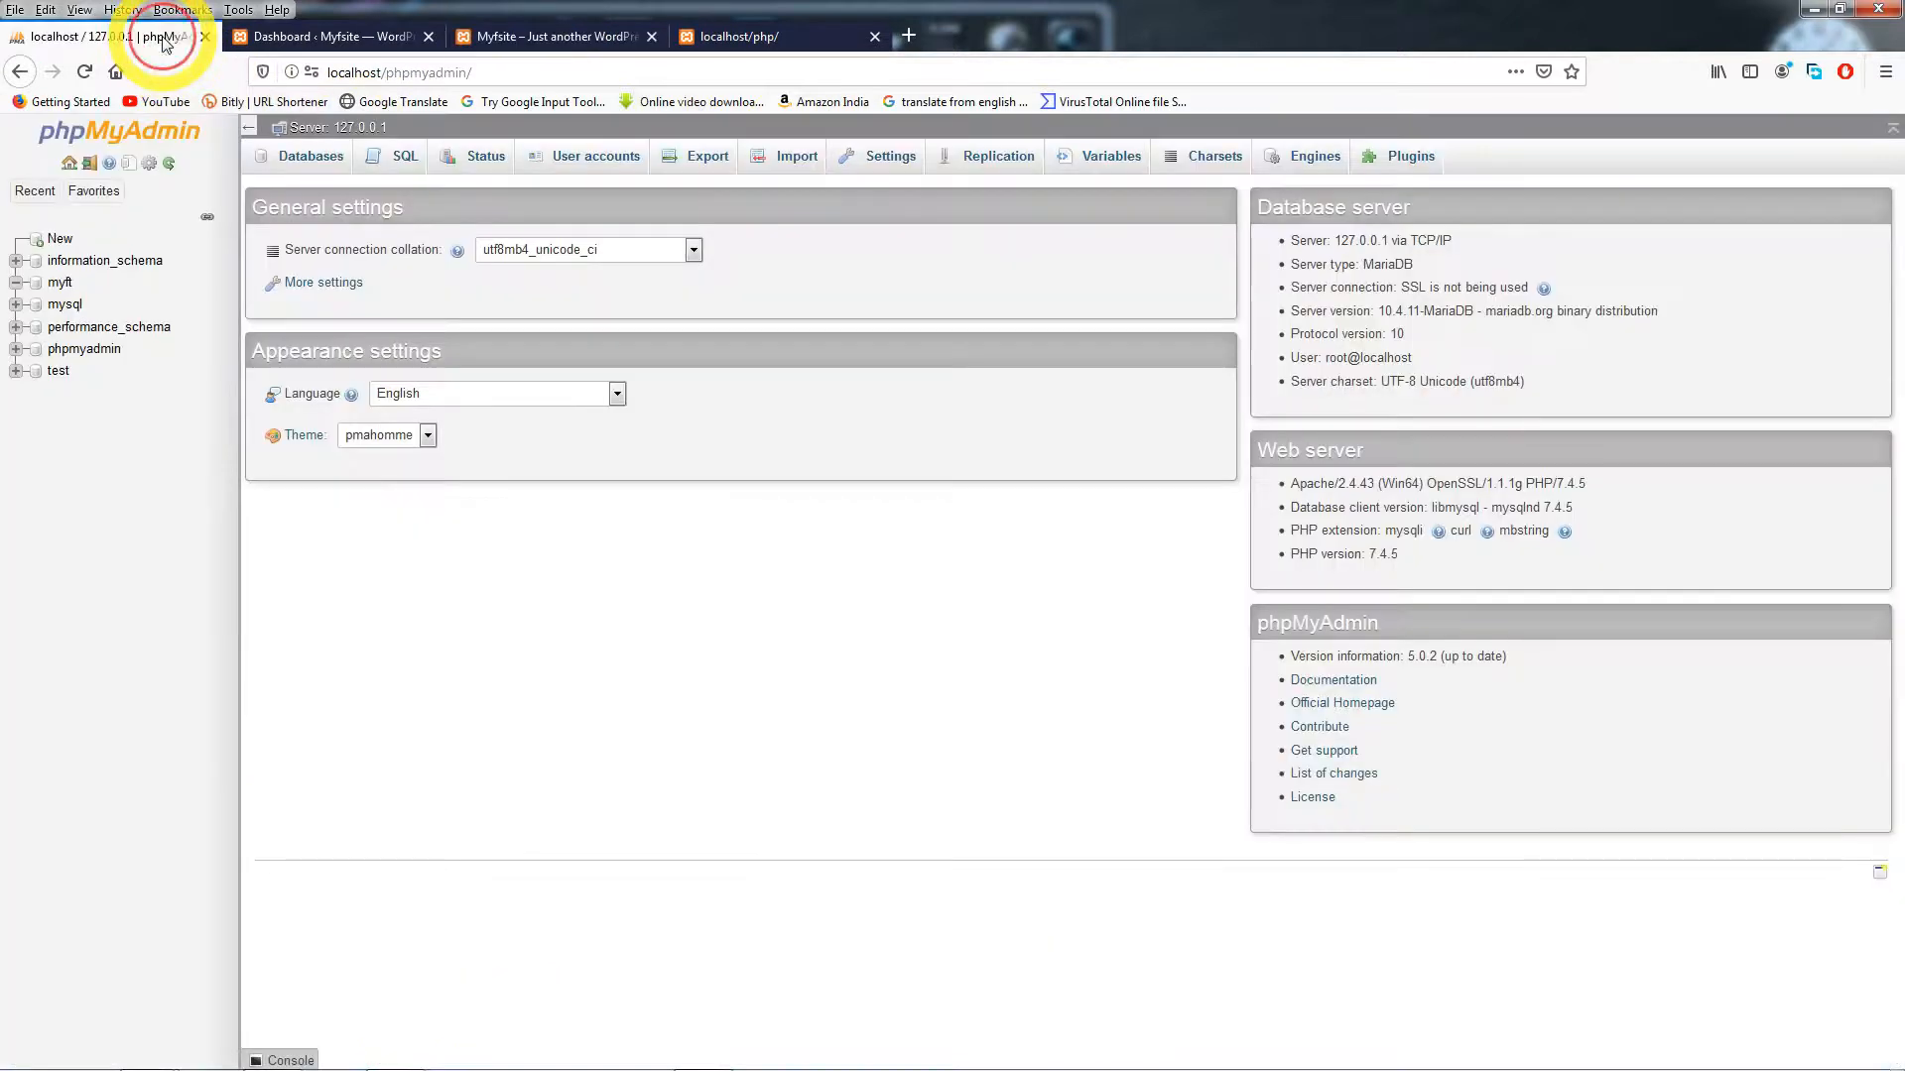
{"action": "left_click", "coordinate": [264, 40]}
{"action": "left_click", "coordinate": [508, 42]}
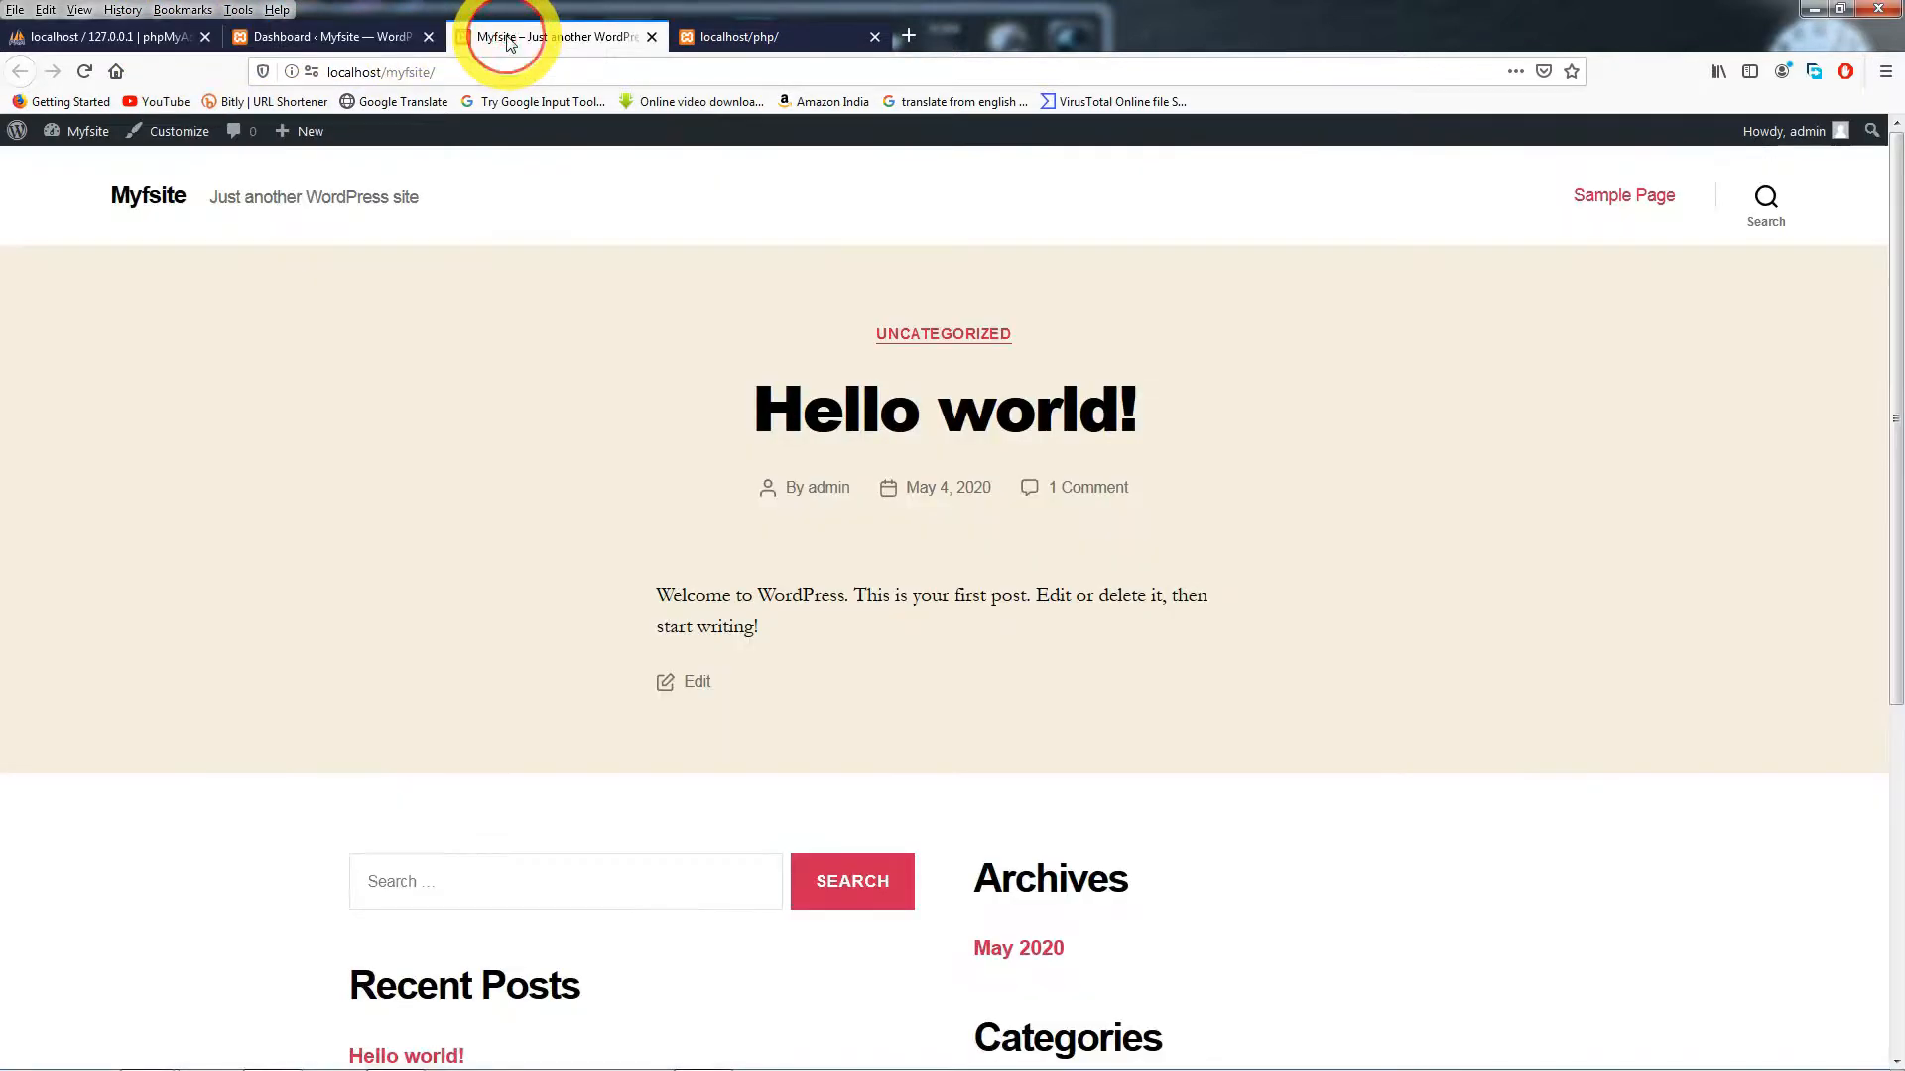
{"action": "left_click", "coordinate": [702, 38]}
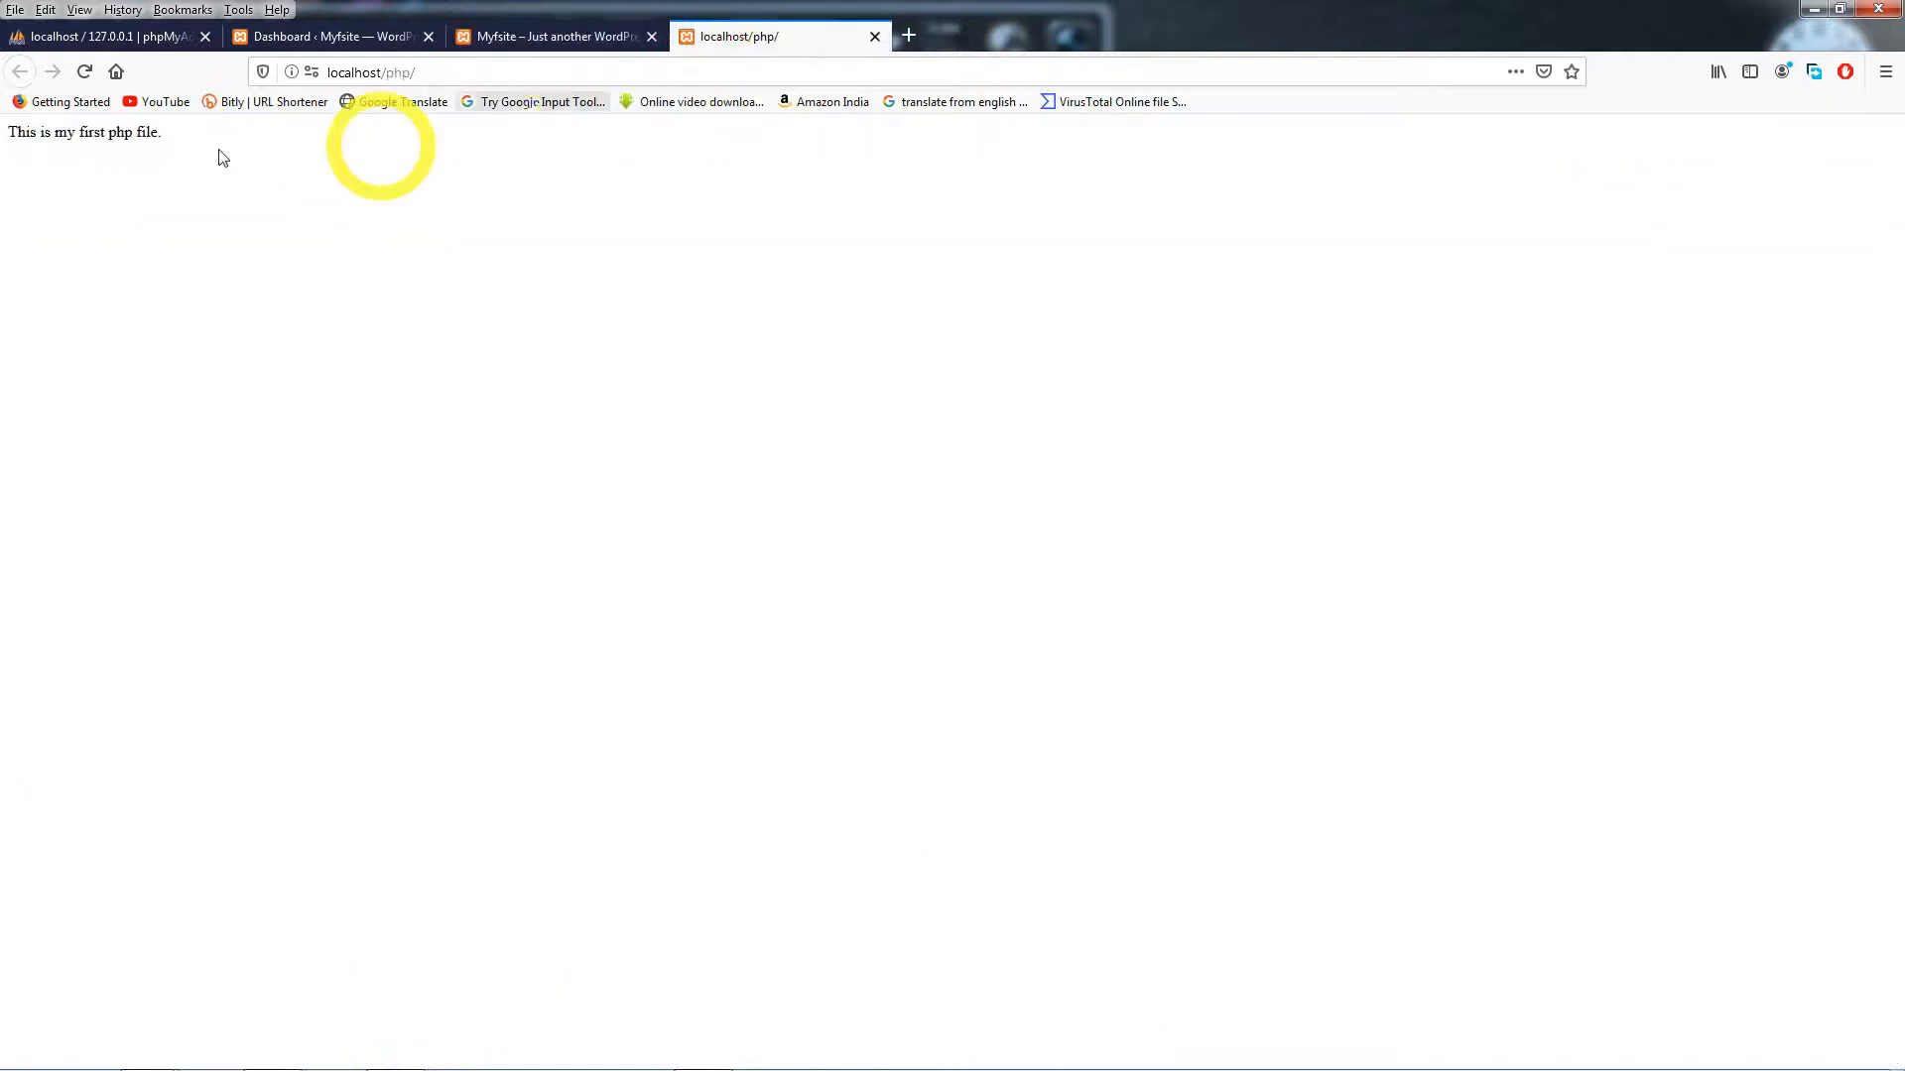